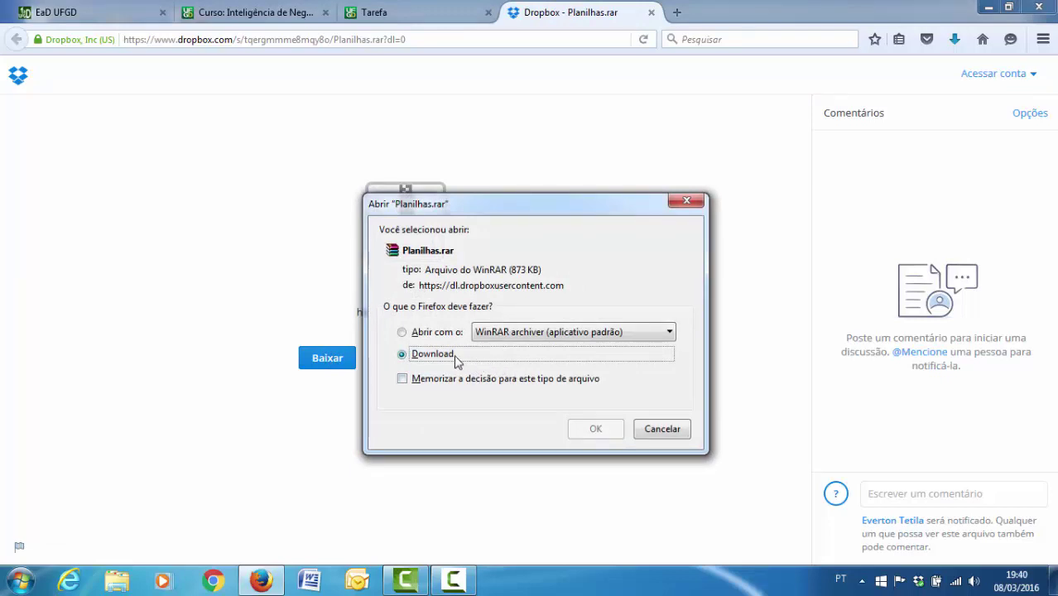
- Download Planilhas.rar from Dropbox, then go back to the Tarefa assignment page
left_click(584, 430)
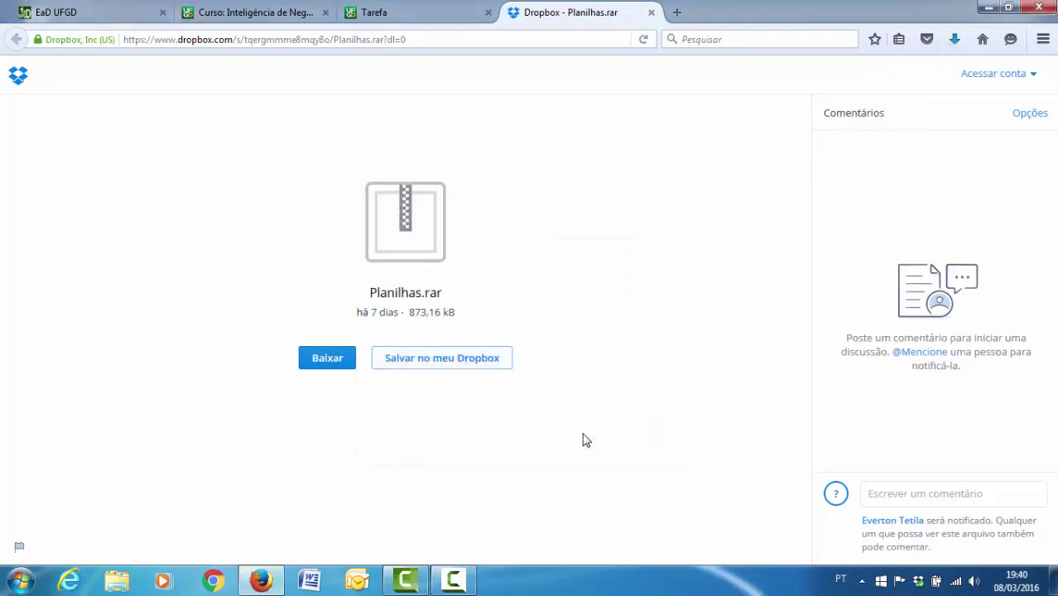
left_click(438, 12)
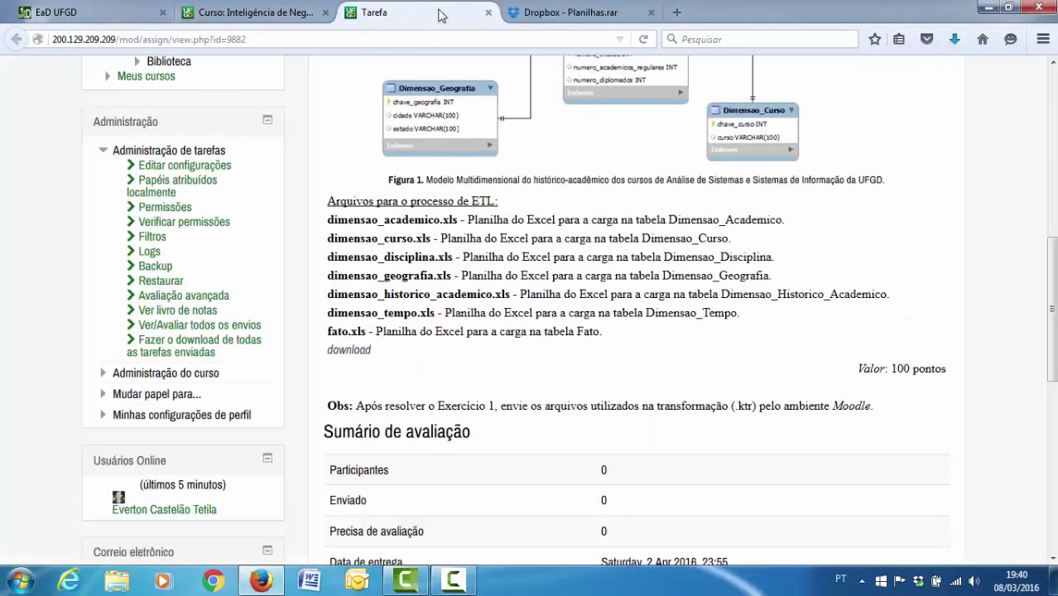
- Open the Biblioteca do curso folder of the Inteligência de Negócios course
scroll(550, 289, "up", 4)
scroll(550, 294, "up", 5)
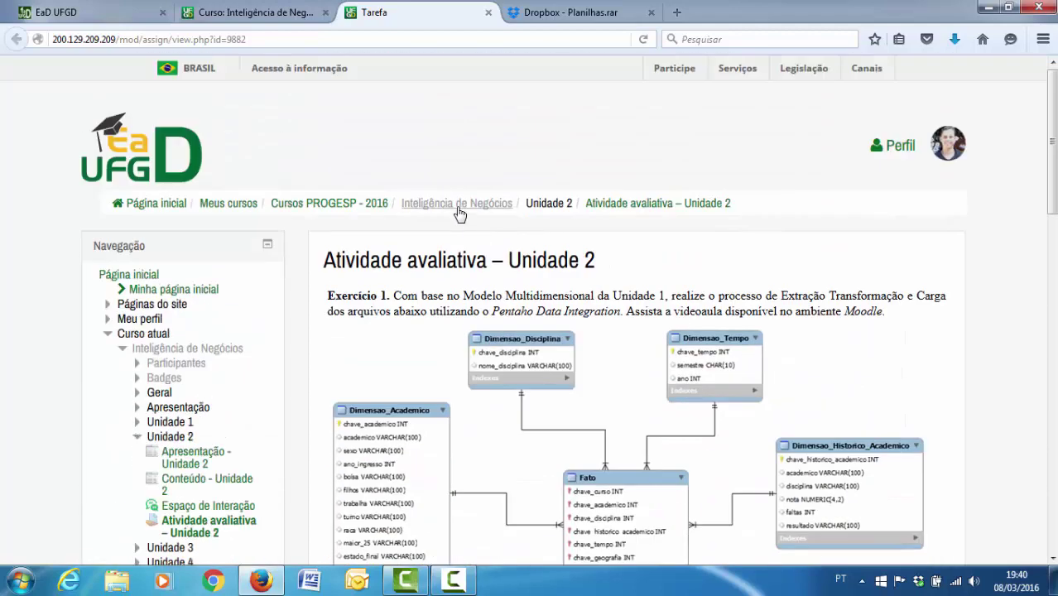
left_click(463, 215)
scroll(460, 254, "down", 3)
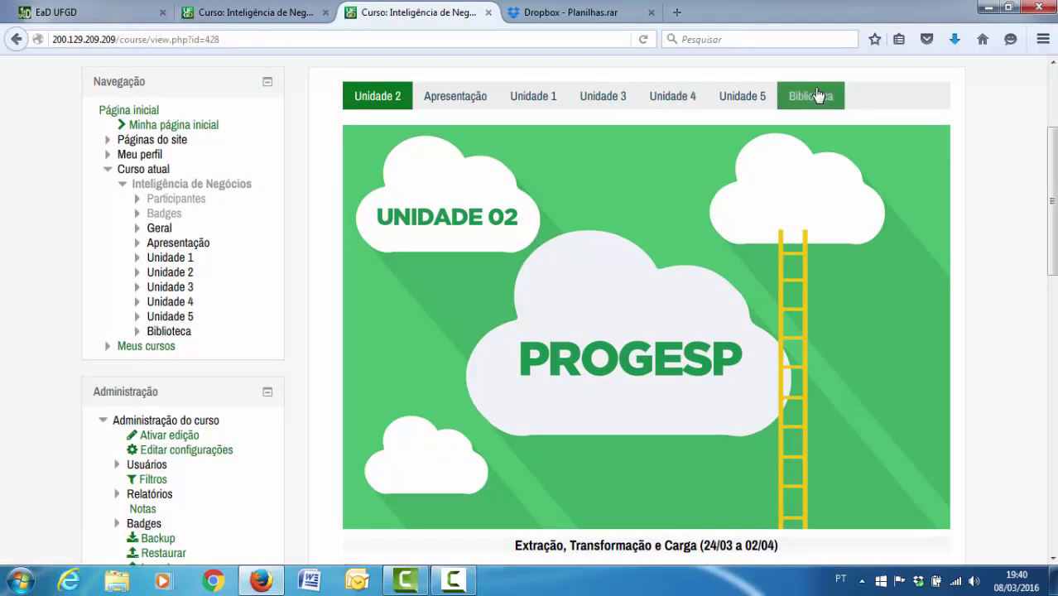
left_click(807, 97)
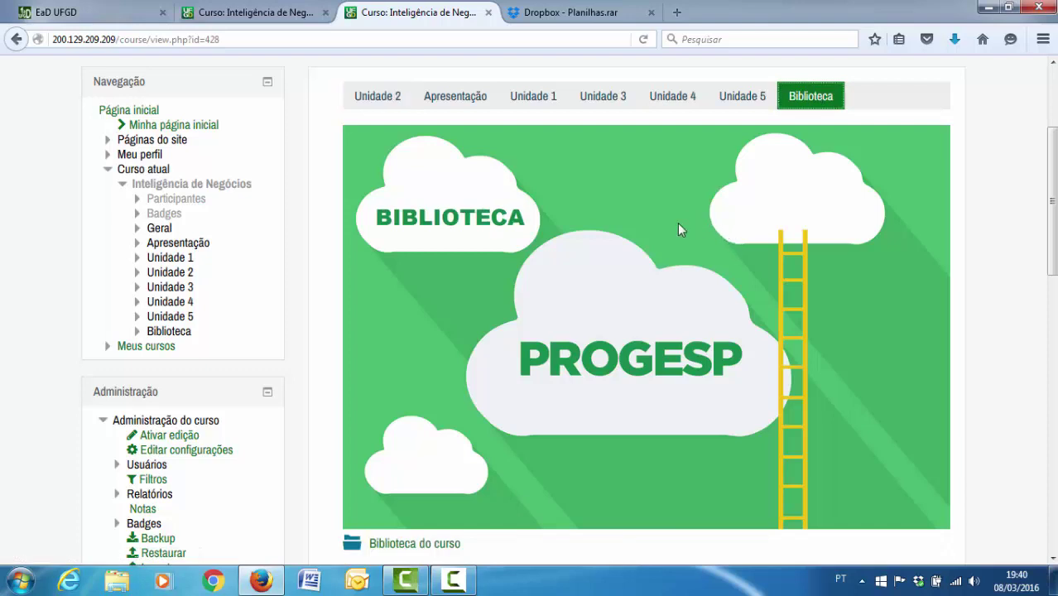
scroll(570, 288, "down", 2)
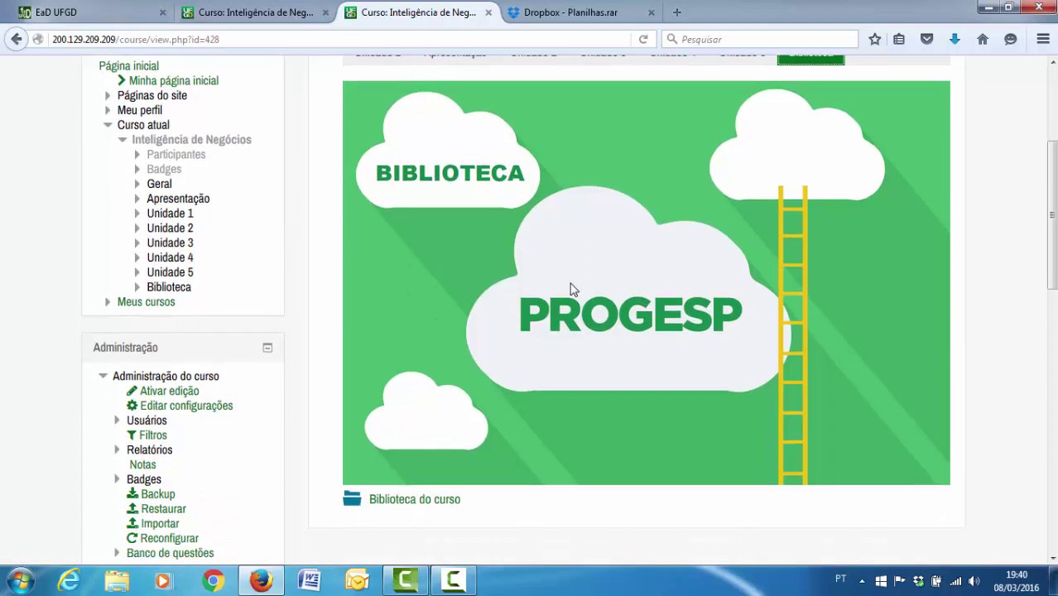
left_click(418, 455)
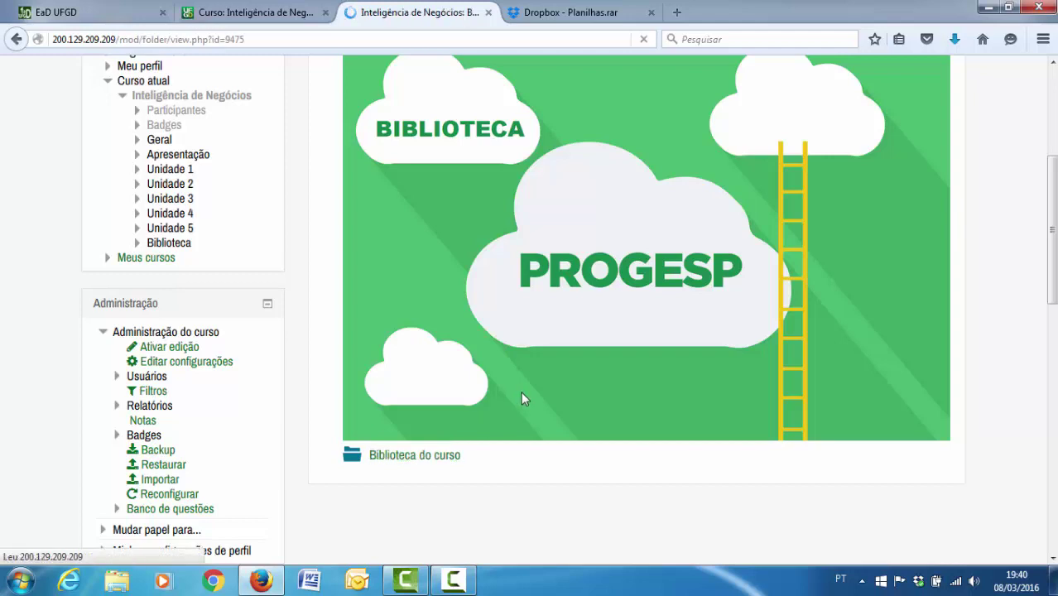
- Save pentaho.rar to disk and minimize Firefox to reveal the desktop
scroll(522, 398, "down", 2)
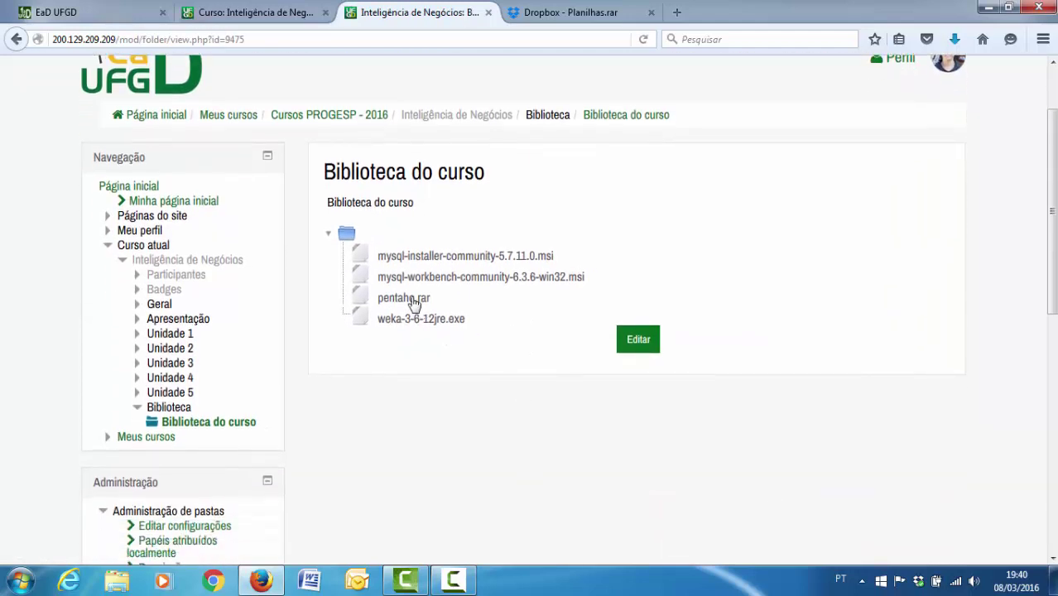
left_click(414, 299)
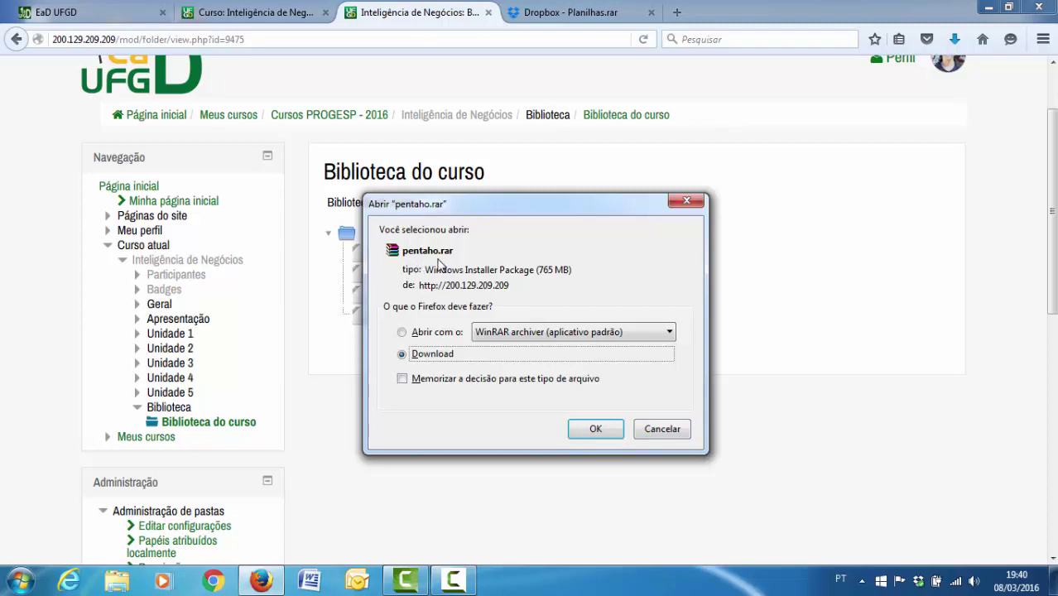
left_click(591, 427)
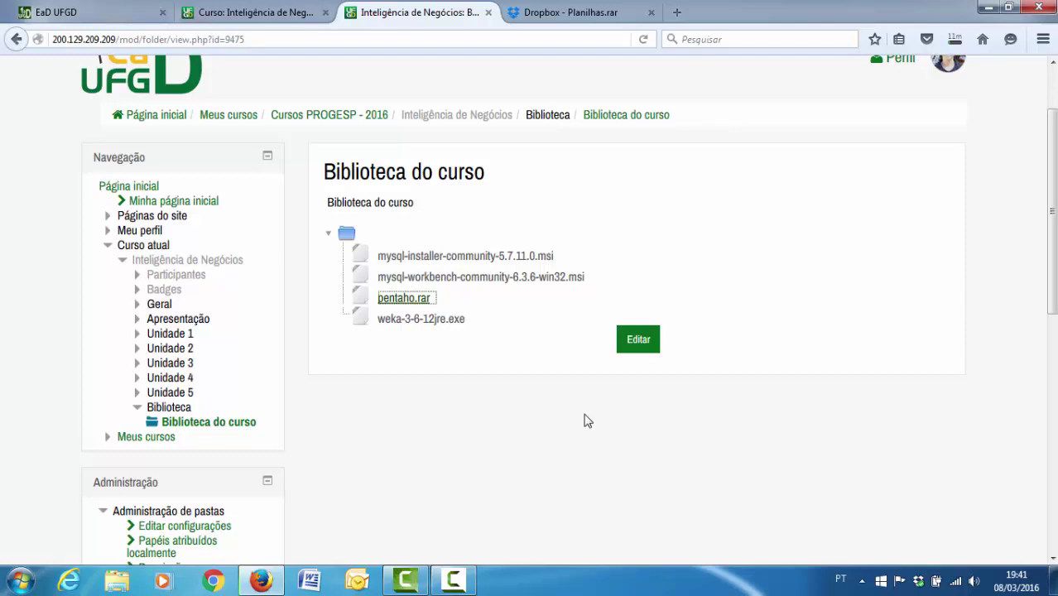
left_click(984, 7)
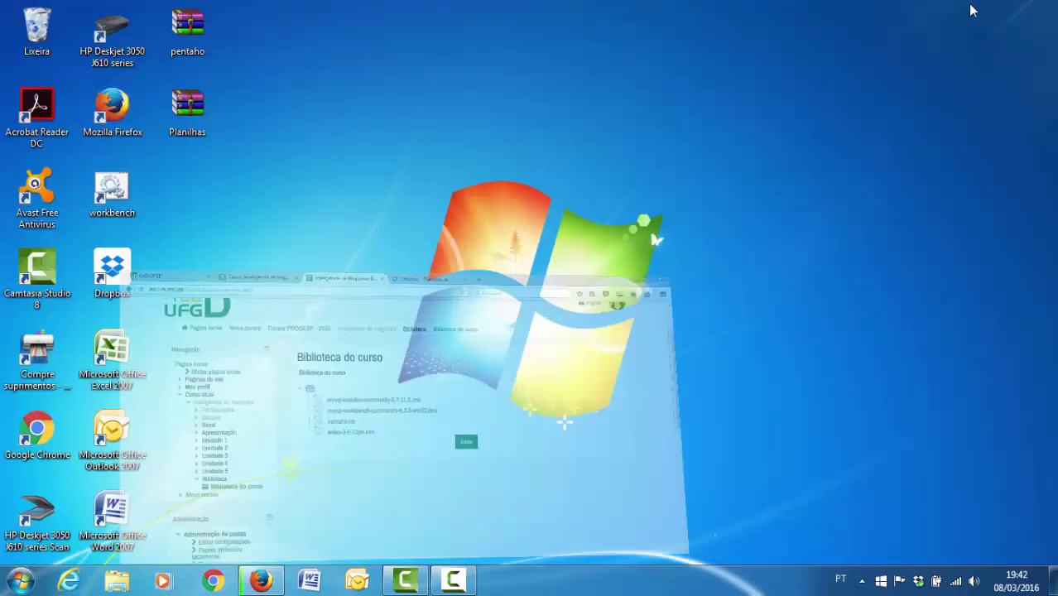
- Extract the Planilhas archive onto the desktop with Extrair aqui
left_click(189, 37)
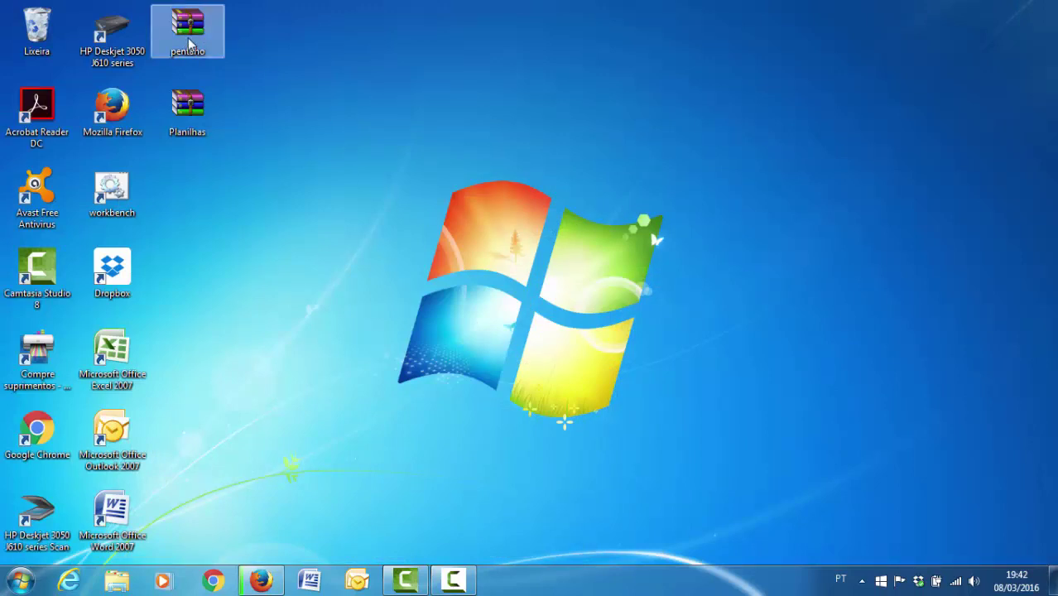
left_click(190, 107)
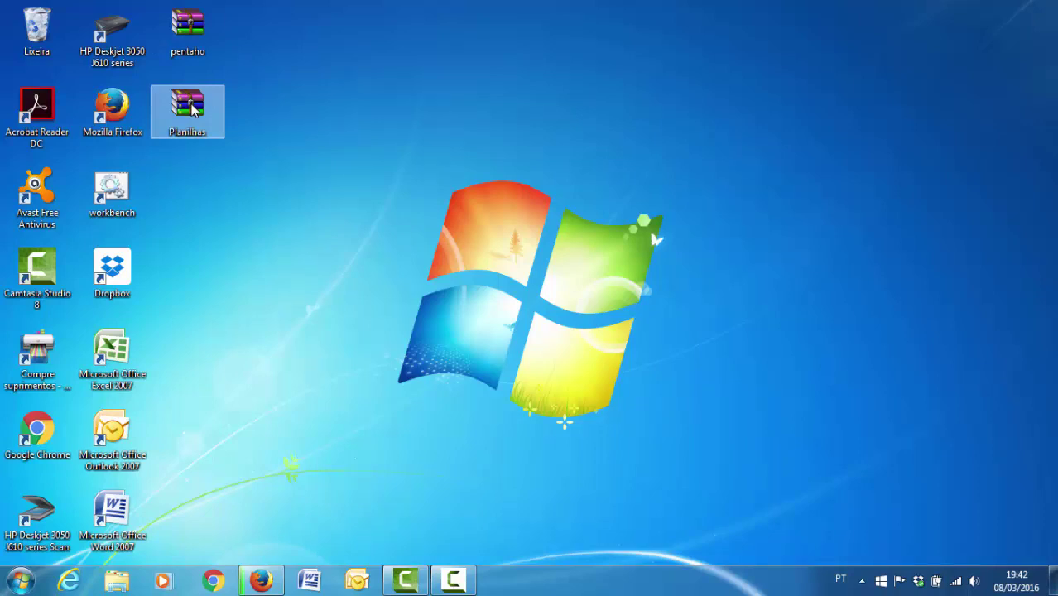
right_click(192, 109)
left_click(196, 116)
right_click(196, 116)
left_click(228, 168)
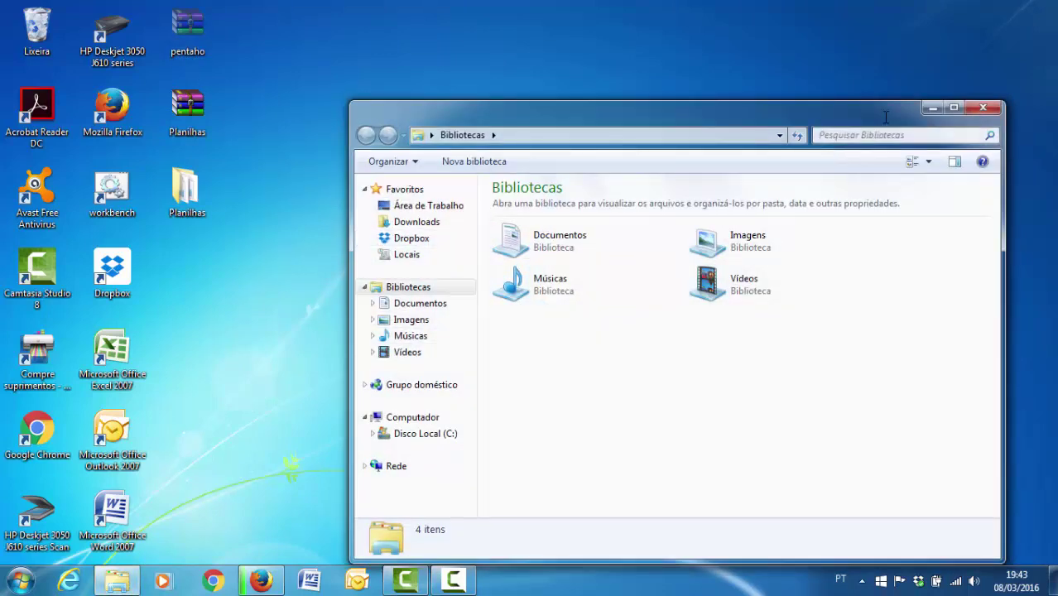
- Paste the pentaho archive into Disco Local (C:), granting permission to continue
left_click(952, 111)
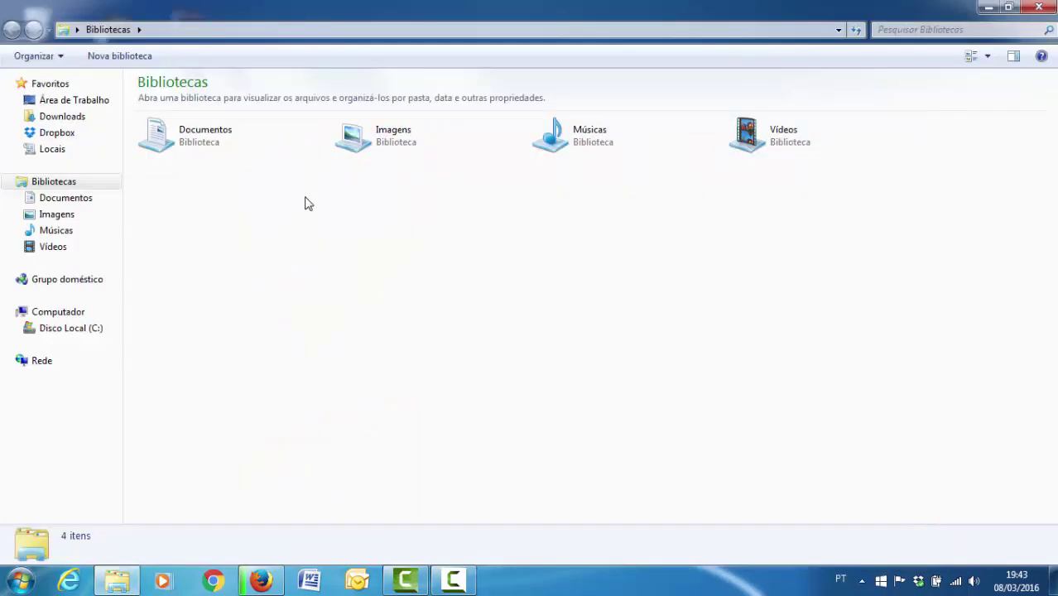
left_click(61, 334)
right_click(221, 313)
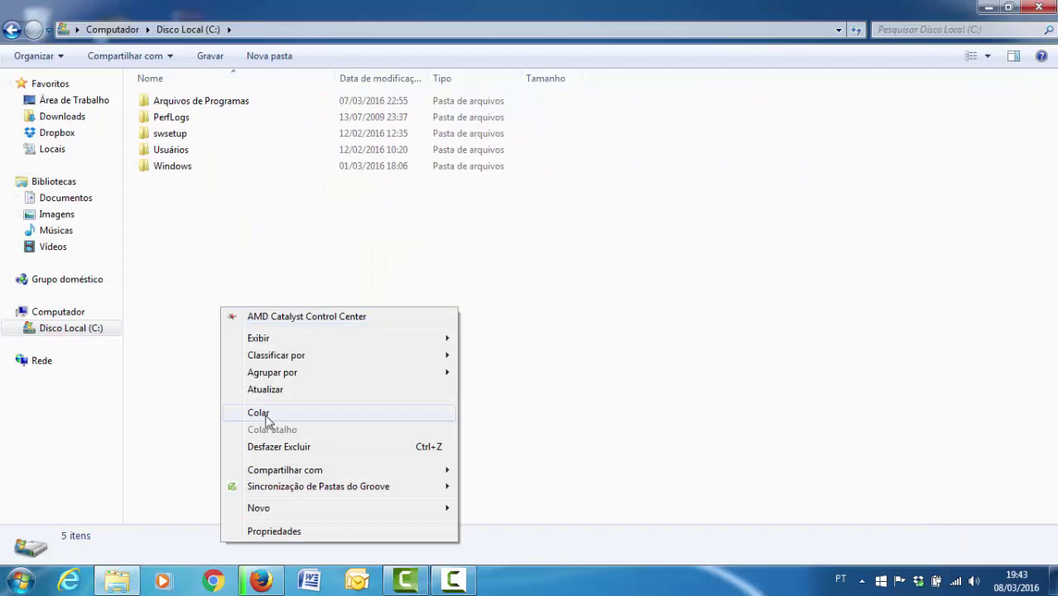
left_click(263, 412)
left_click(511, 360)
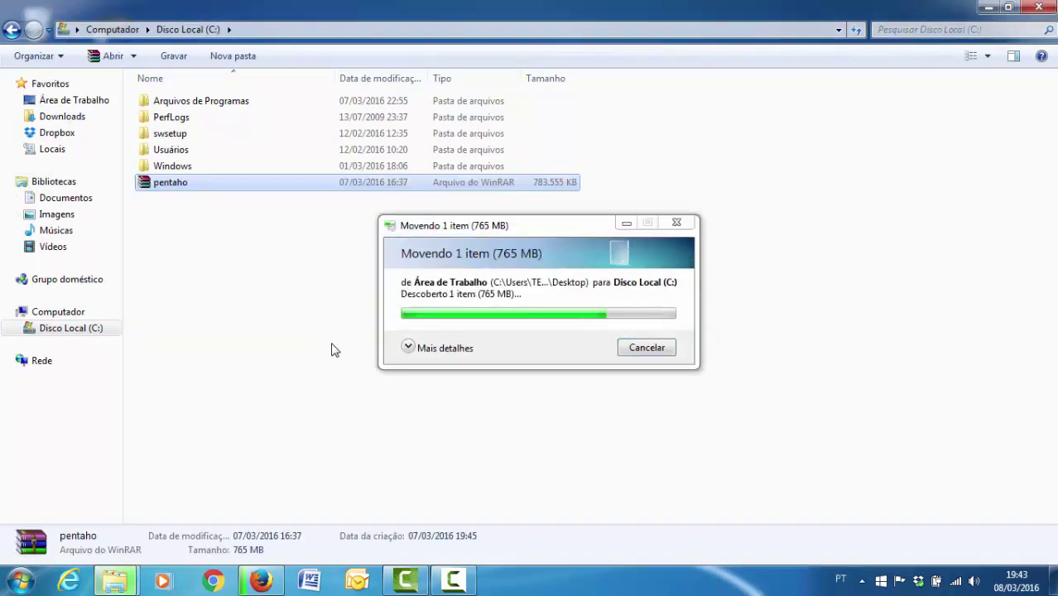
- Extract pentaho in C: and open the resulting DW folder
right_click(200, 187)
left_click(239, 251)
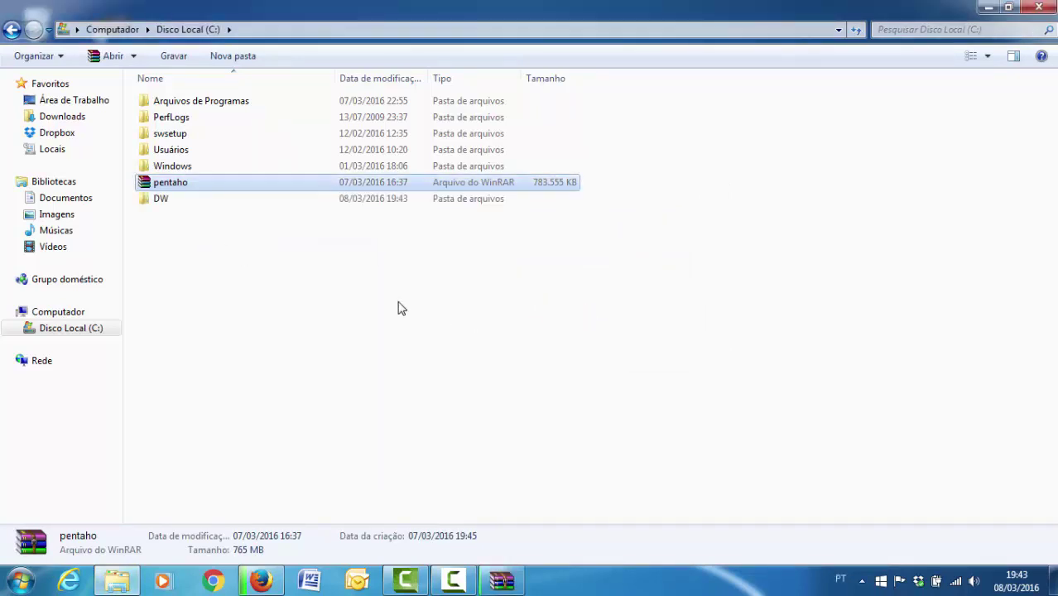
left_click(501, 582)
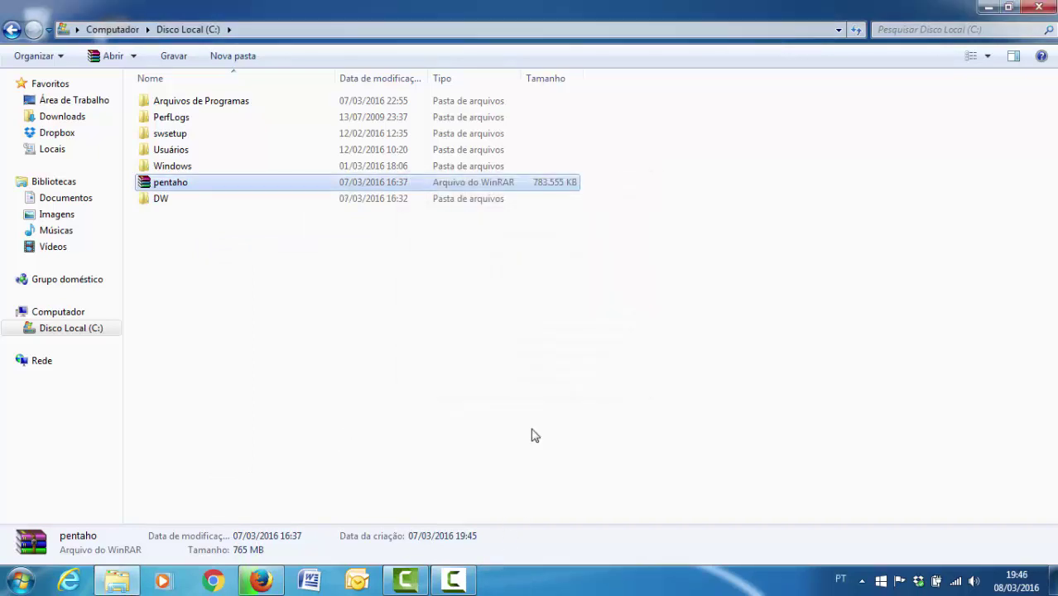
double_click(161, 200)
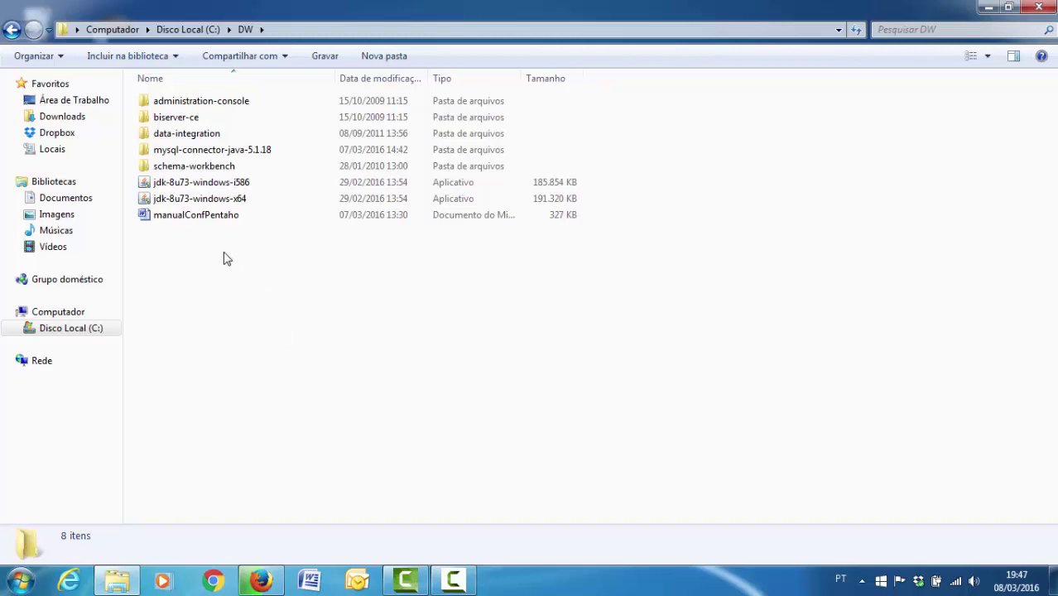
double_click(177, 134)
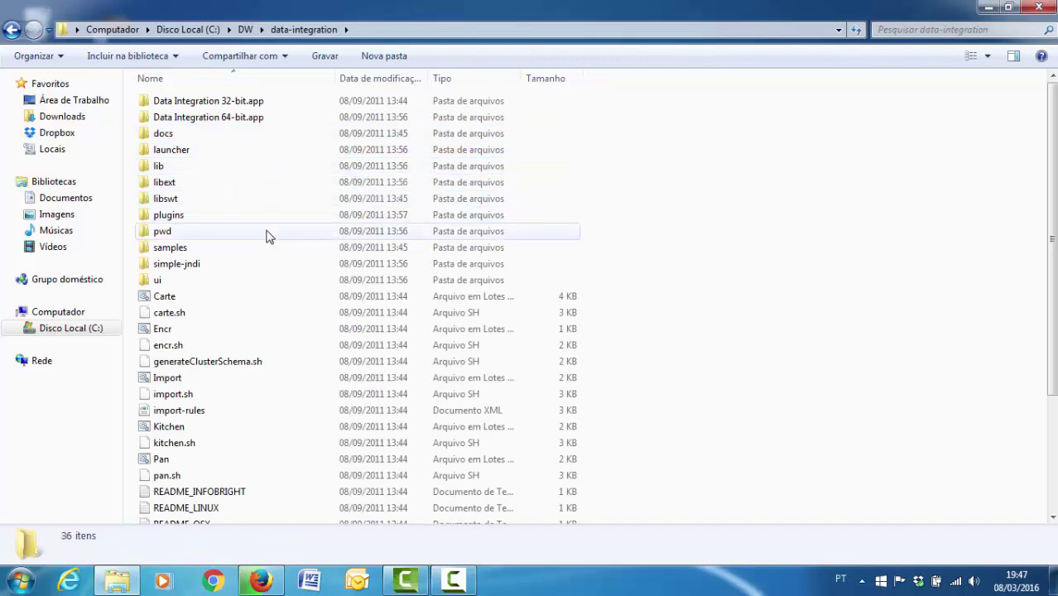
scroll(267, 237, "down", 3)
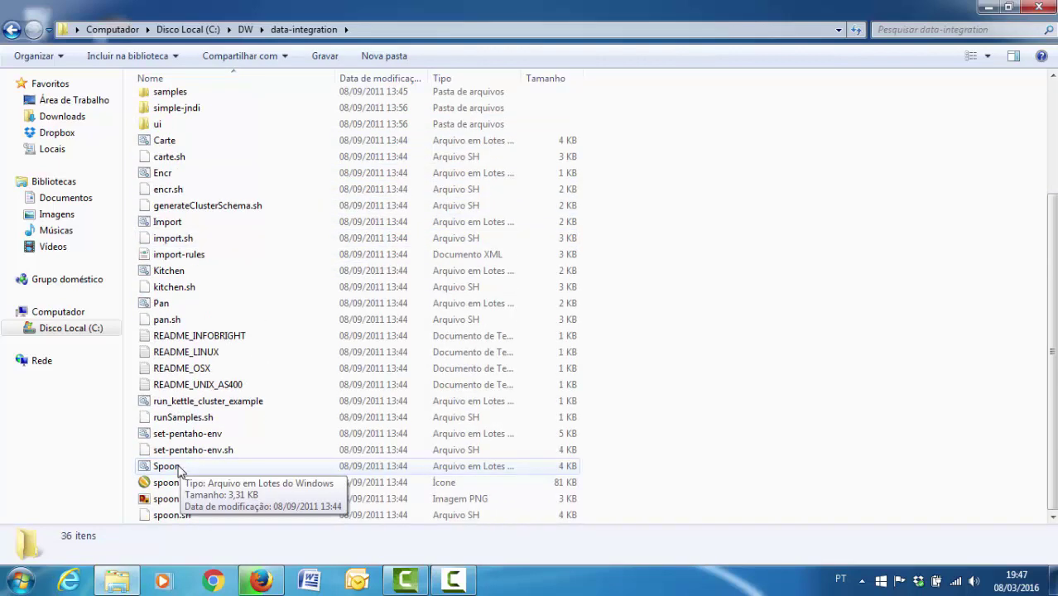
left_click(179, 469)
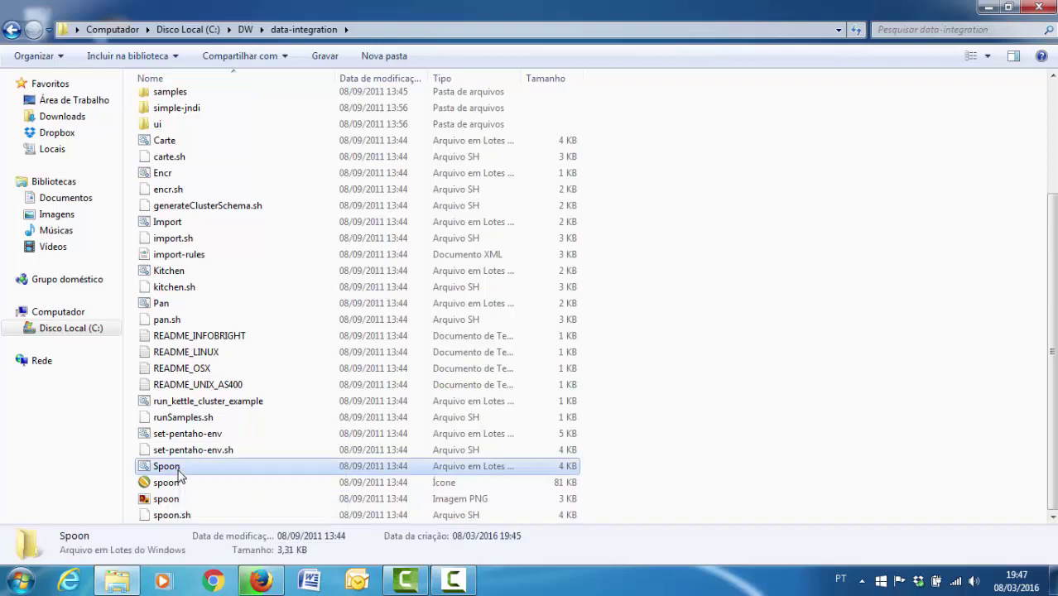
key("BackSpace")
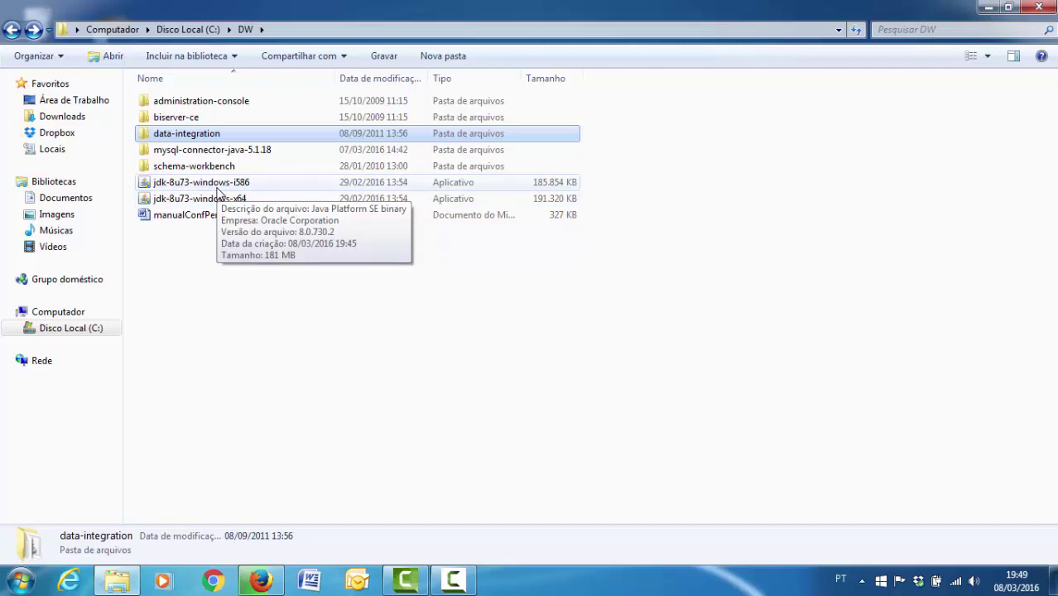
- Install JDK 8 Update 73 (32-bit) with default features and close the installer
double_click(220, 185)
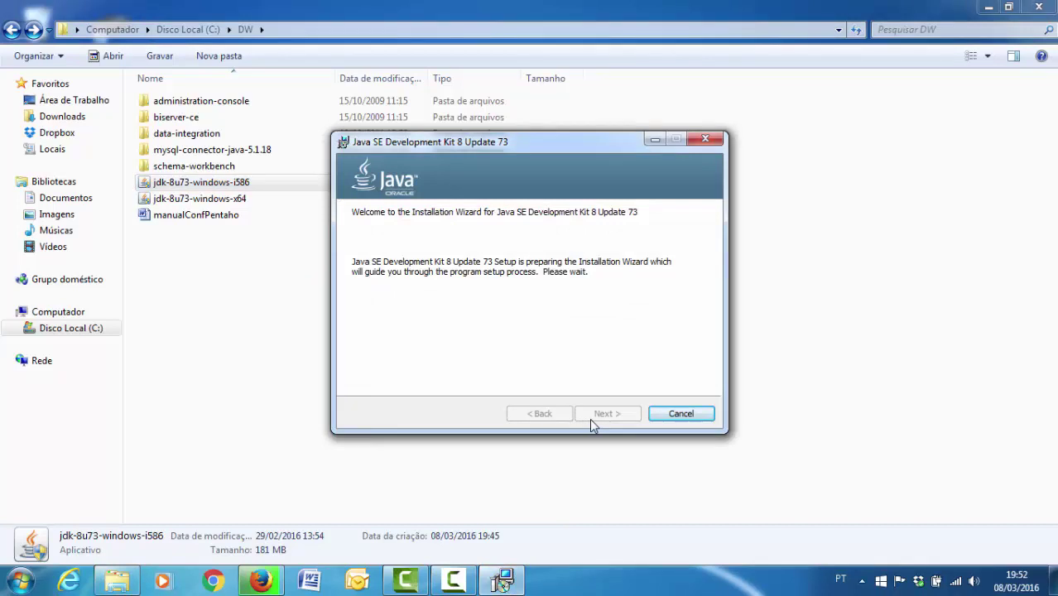
left_click(605, 414)
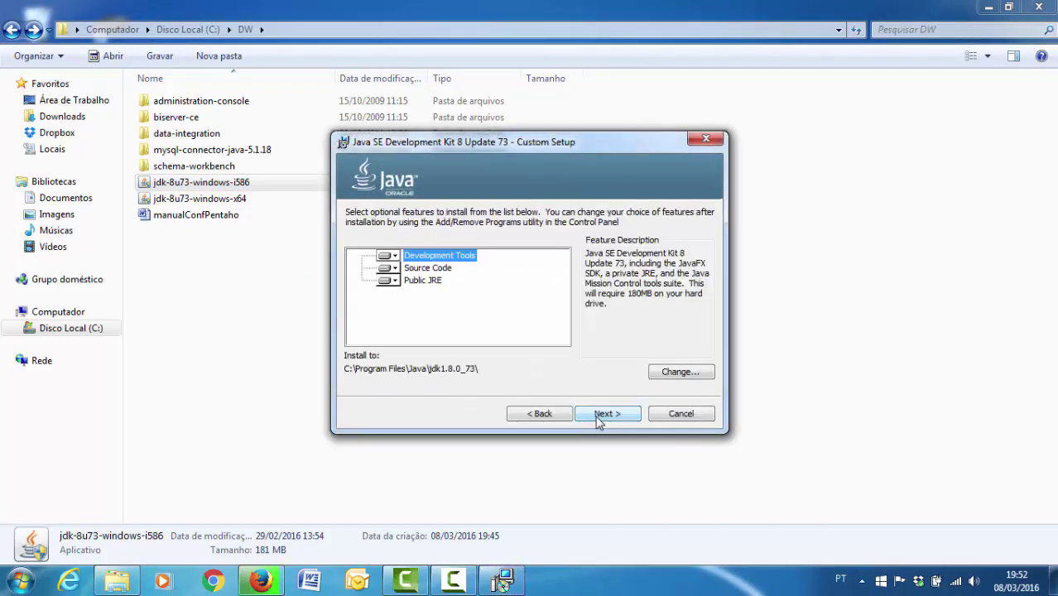
left_click(598, 420)
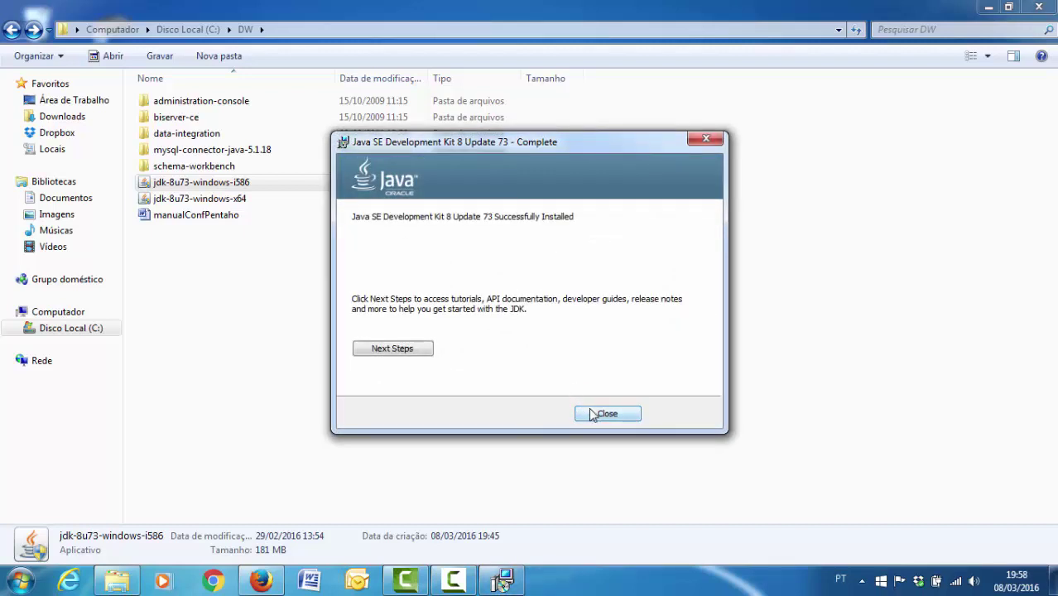
left_click(593, 412)
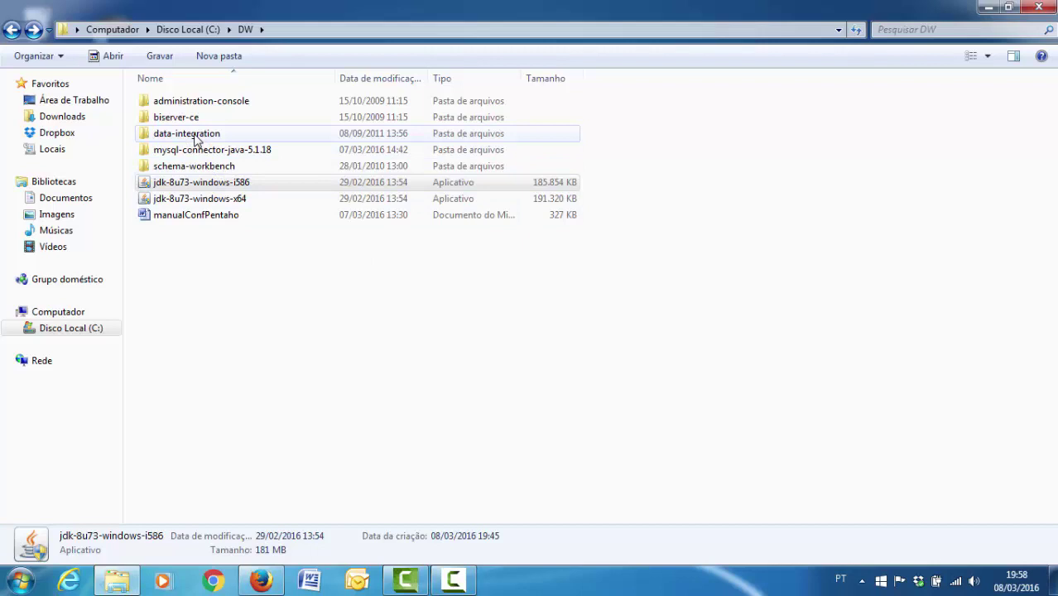
- Launch the Spoon batch file from C:\DW\data-integration
double_click(196, 141)
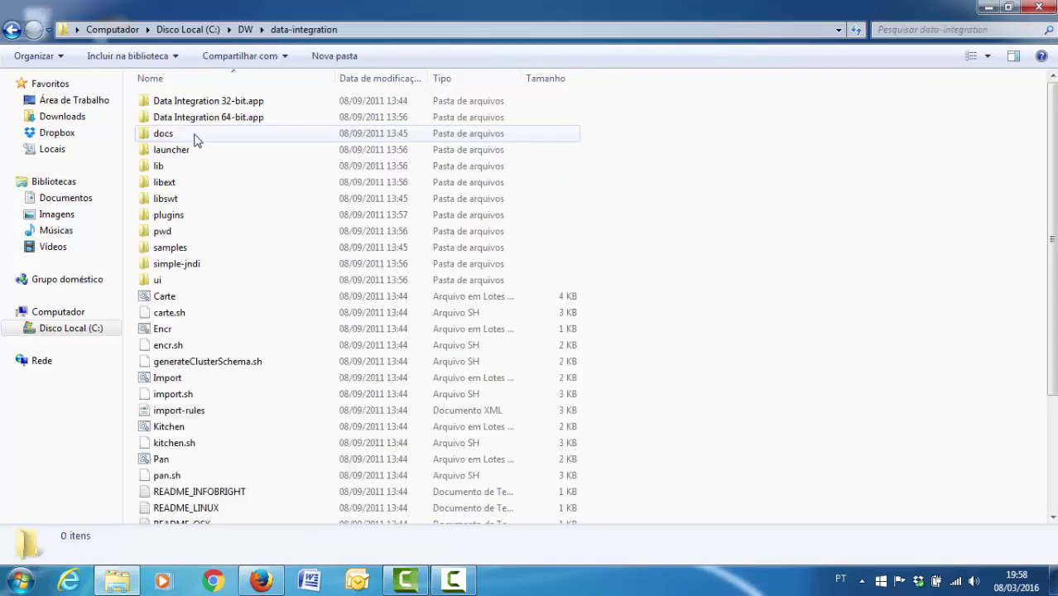
scroll(227, 286, "down", 3)
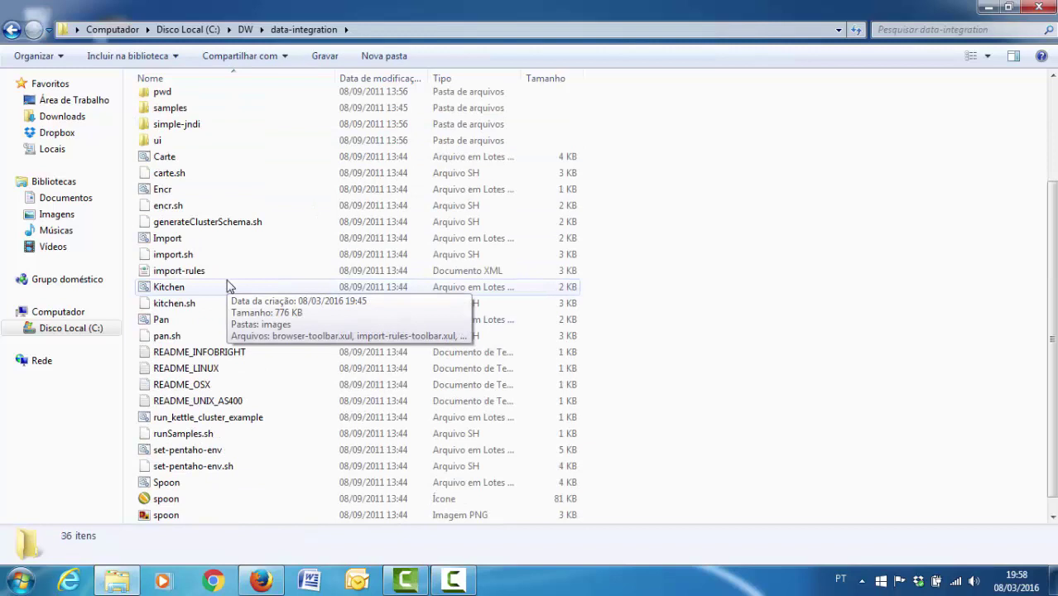
scroll(229, 340, "down", 1)
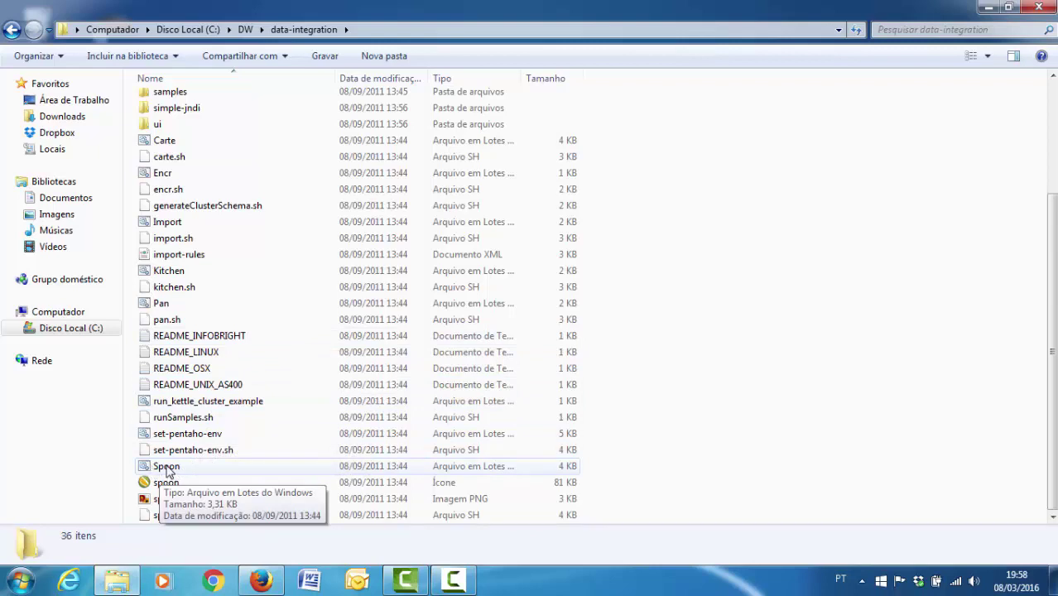
double_click(168, 468)
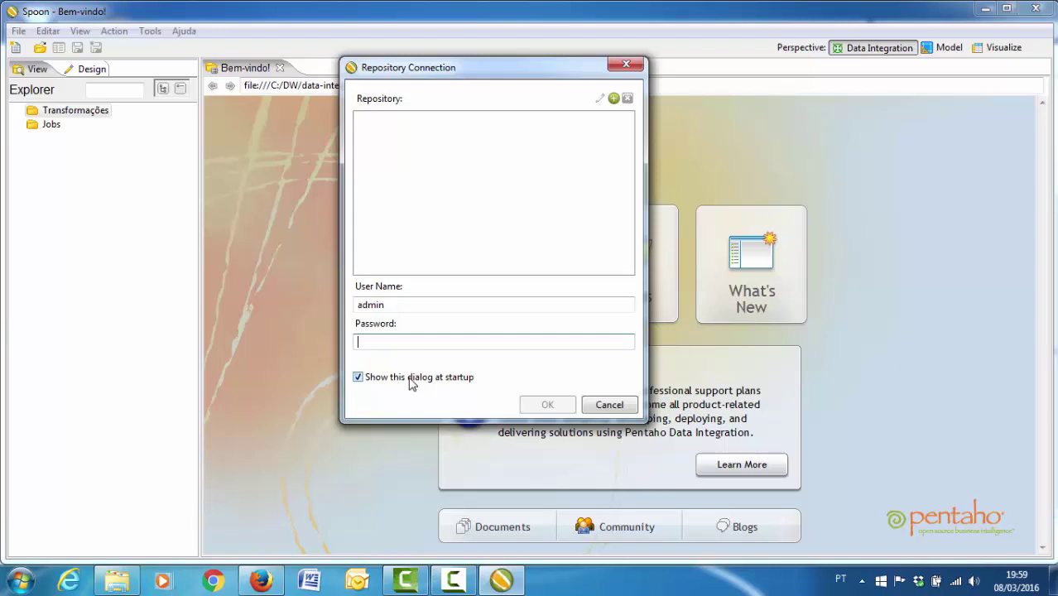
- Dismiss the Repository Connection dialog, the startup tips and the Bem-vindo! tab
left_click(626, 65)
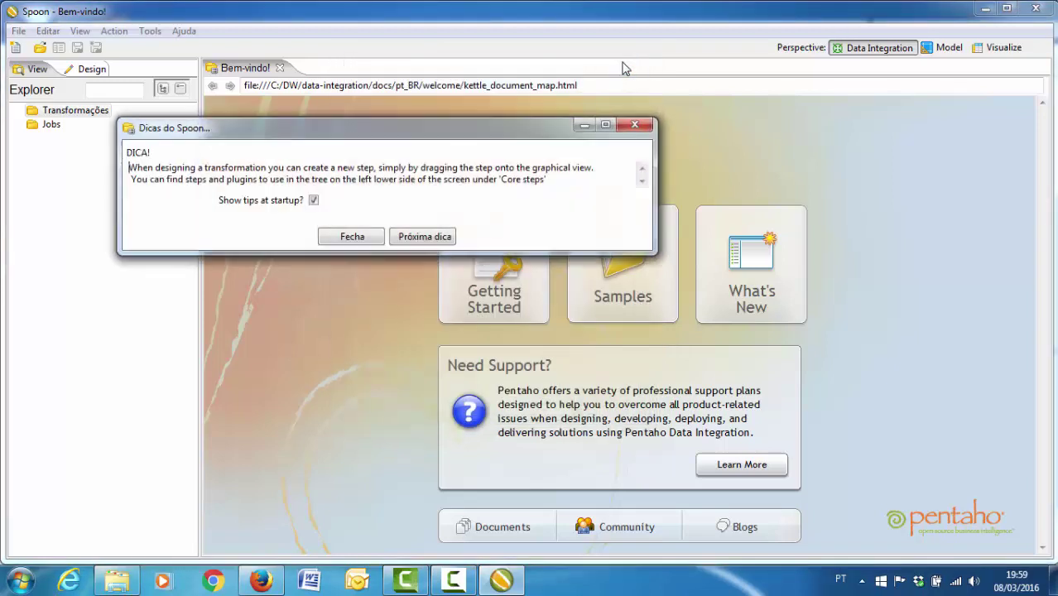
left_click(358, 238)
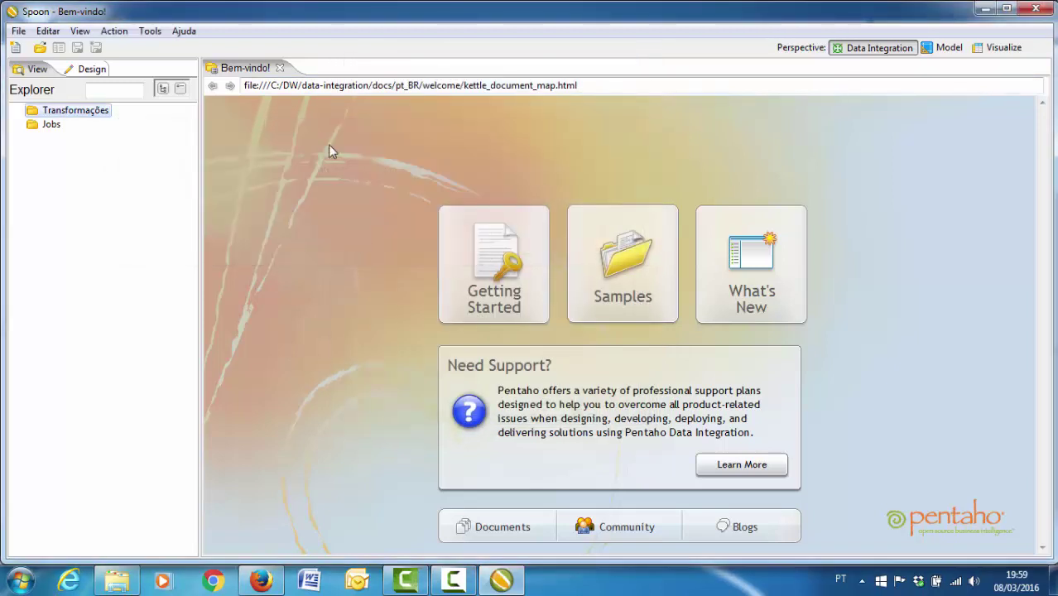
left_click(280, 69)
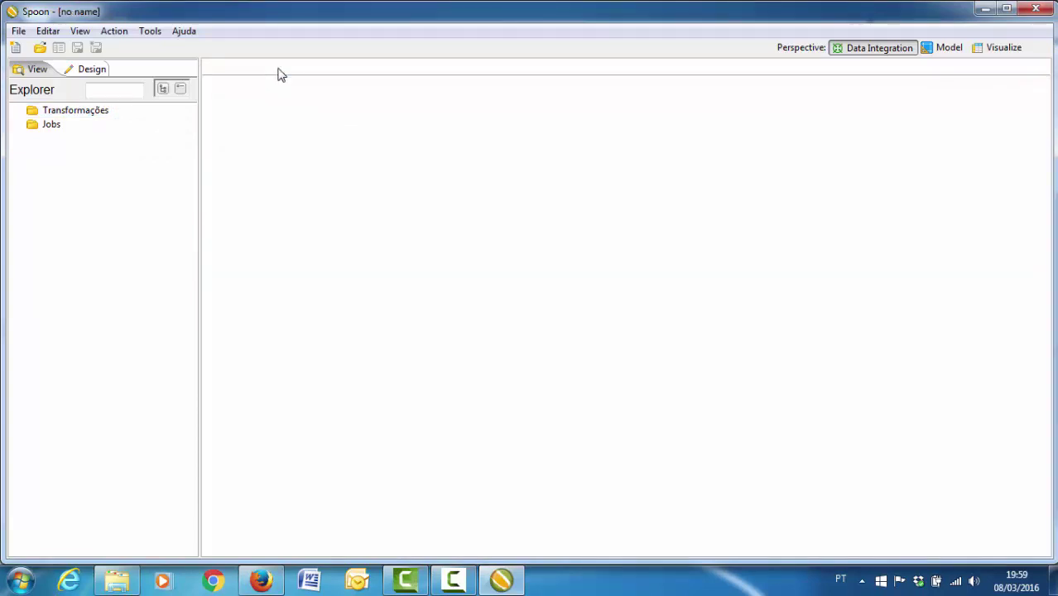
- Create a new empty transformation via File > Novo > Transformação
left_click(20, 33)
mouse_move(138, 55)
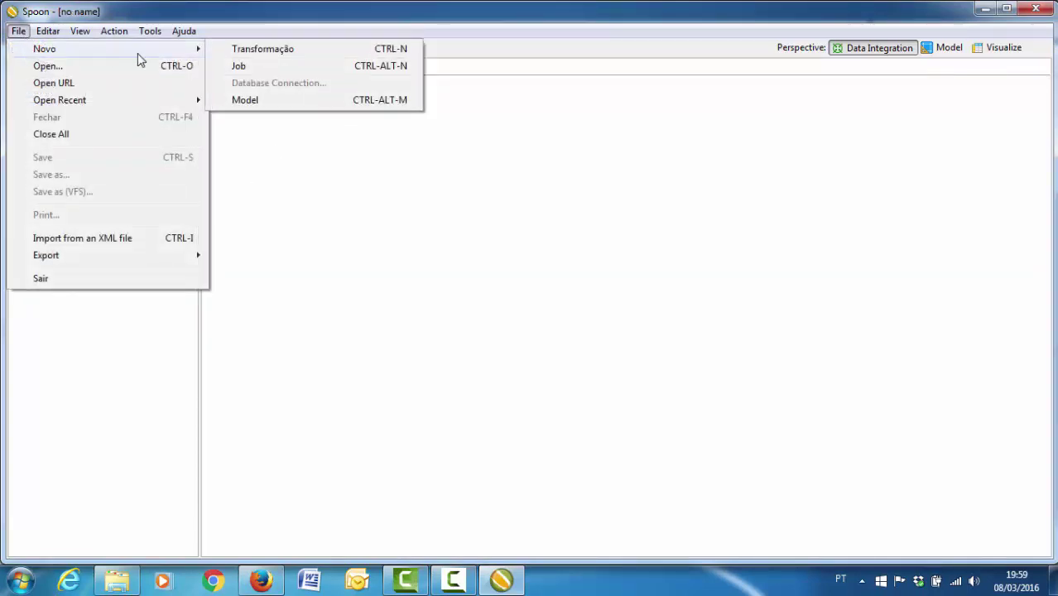
left_click(257, 52)
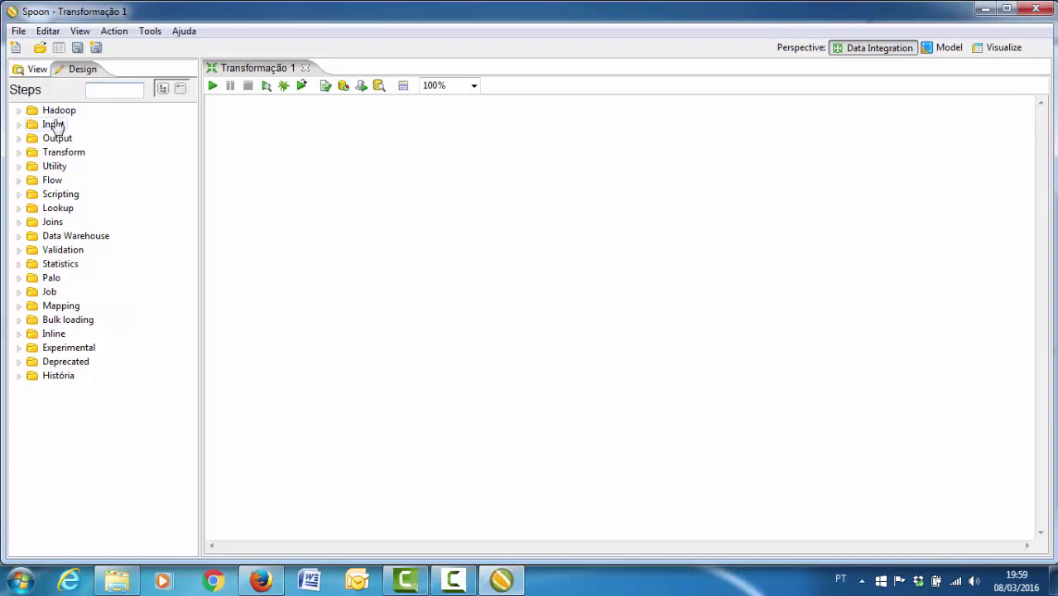
- Place a Microsoft Excel Input step on the transformation canvas
double_click(55, 124)
left_click(18, 124)
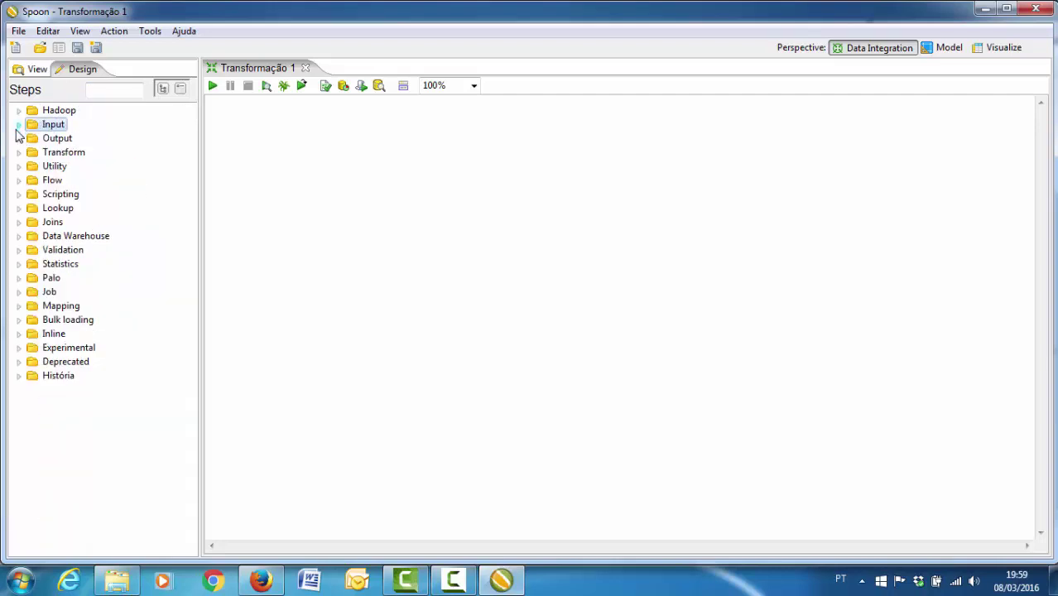
left_click(18, 138)
left_click(18, 138)
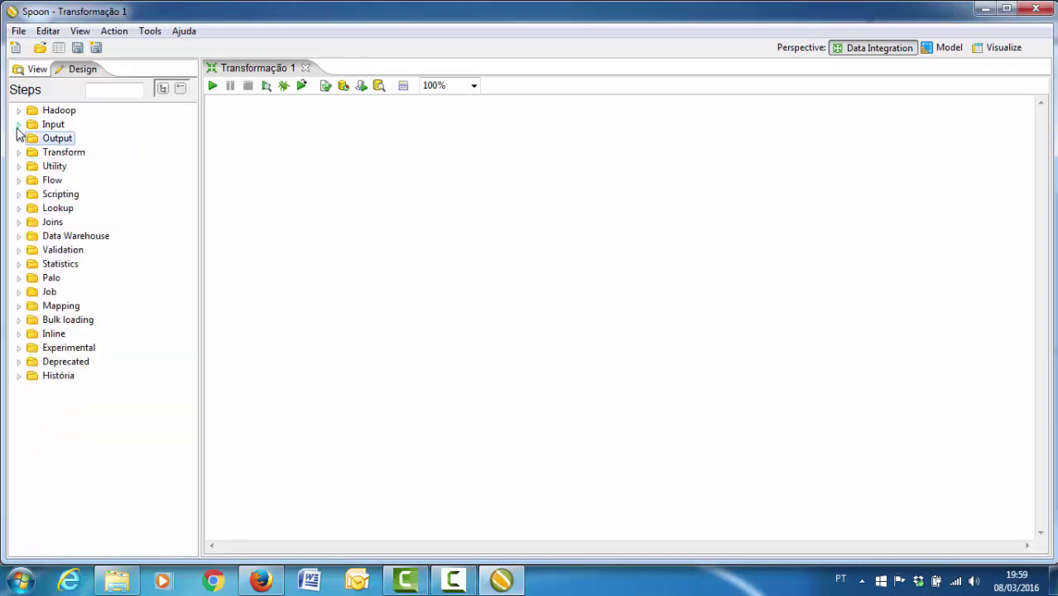
left_click(18, 125)
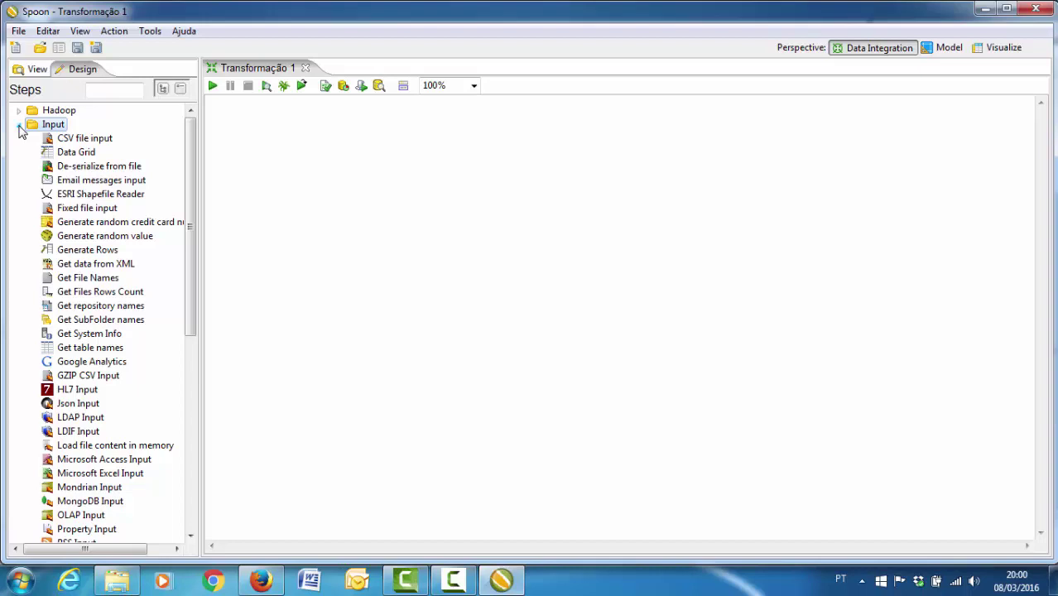
scroll(192, 175, "down", 1)
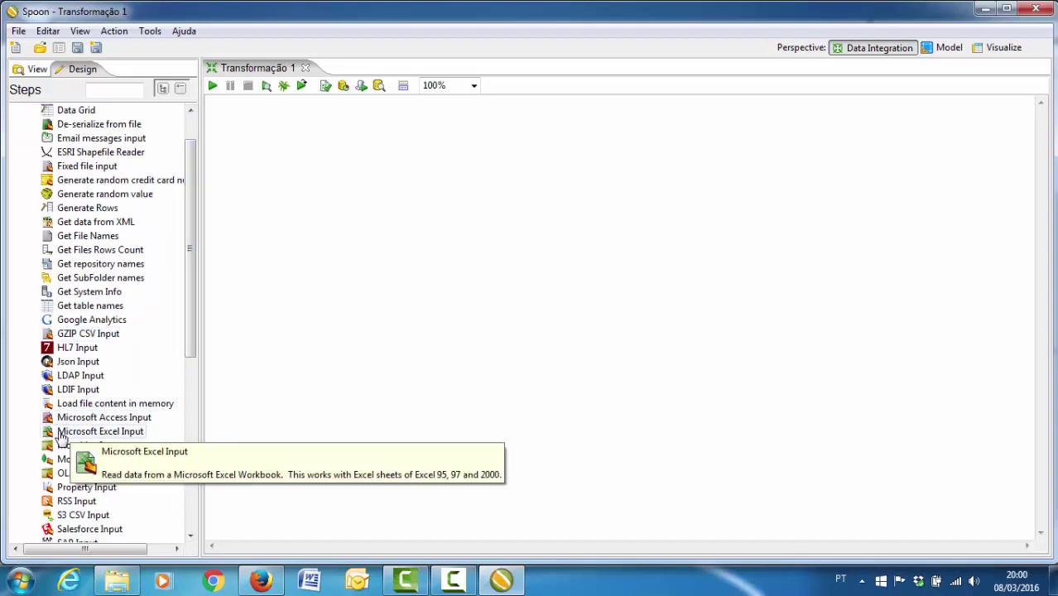
left_click_drag(62, 436, 304, 248)
- Place a Table output step to the right of the Excel input, then minimize Spoon
scroll(191, 207, "up", 1)
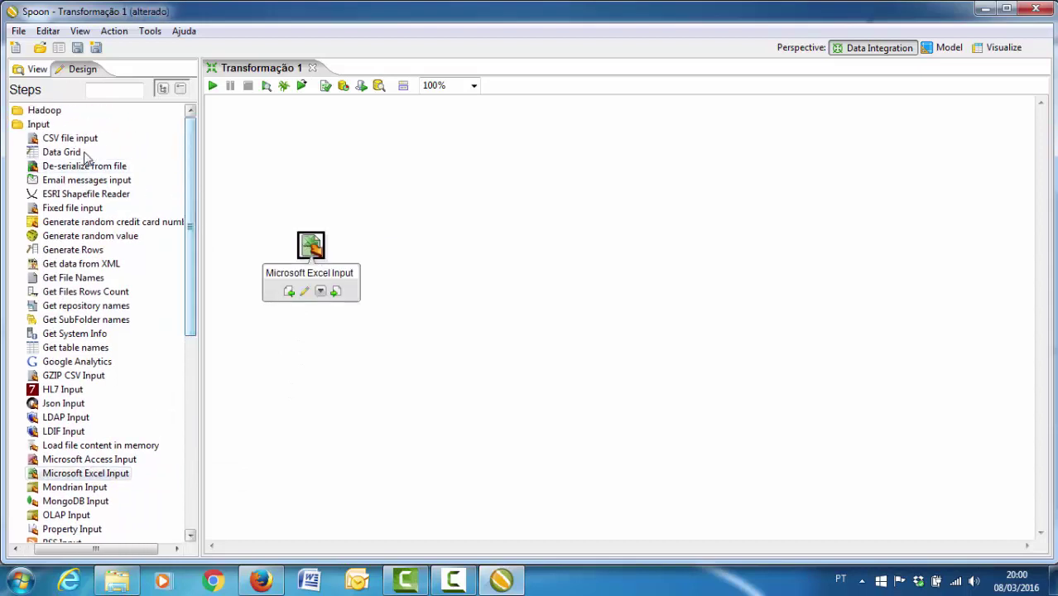
left_click(15, 549)
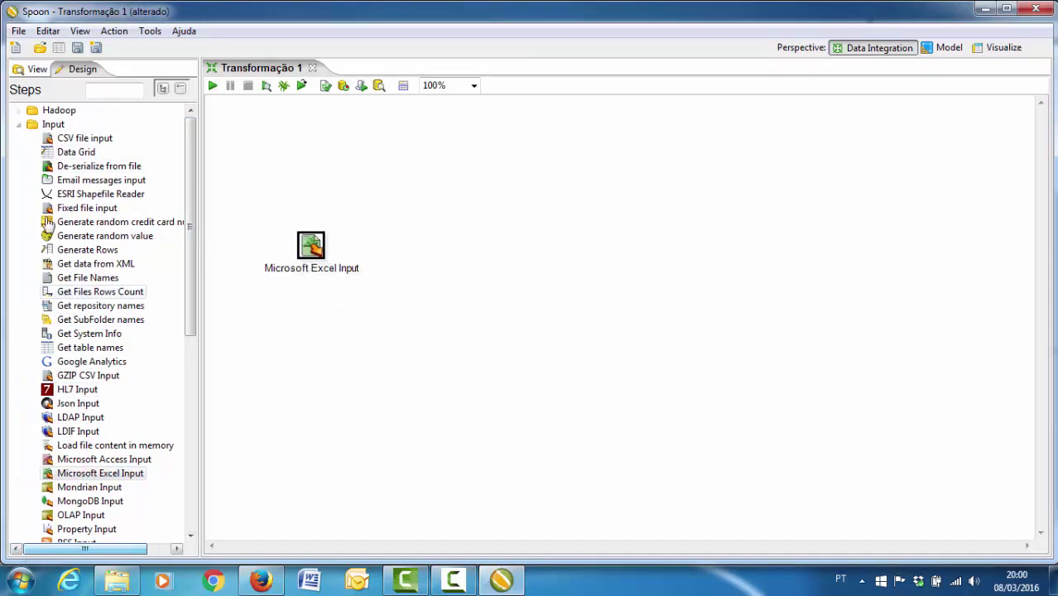
left_click(31, 124)
left_click(18, 124)
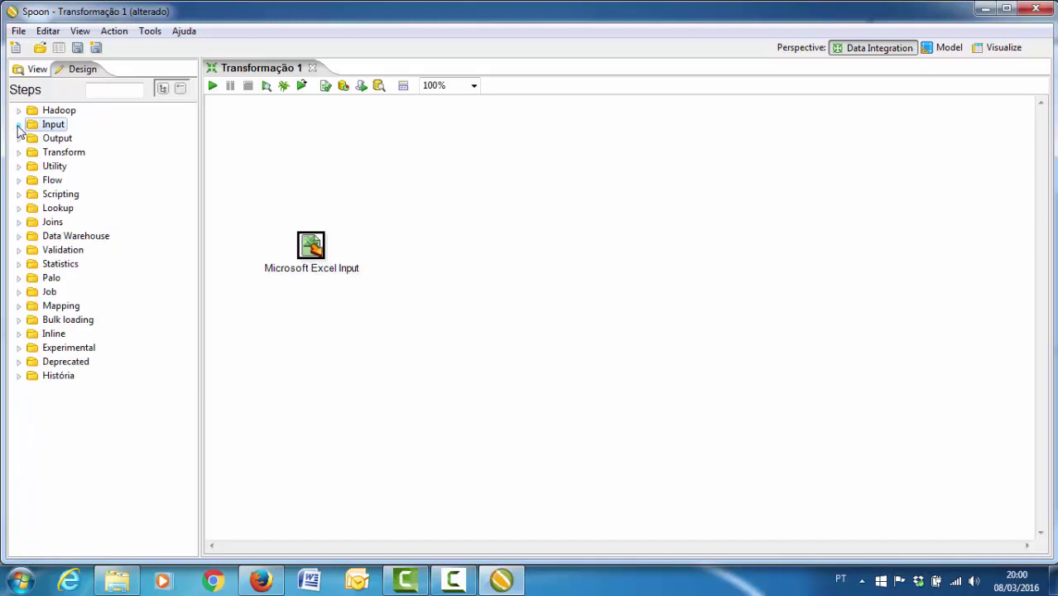
left_click(19, 139)
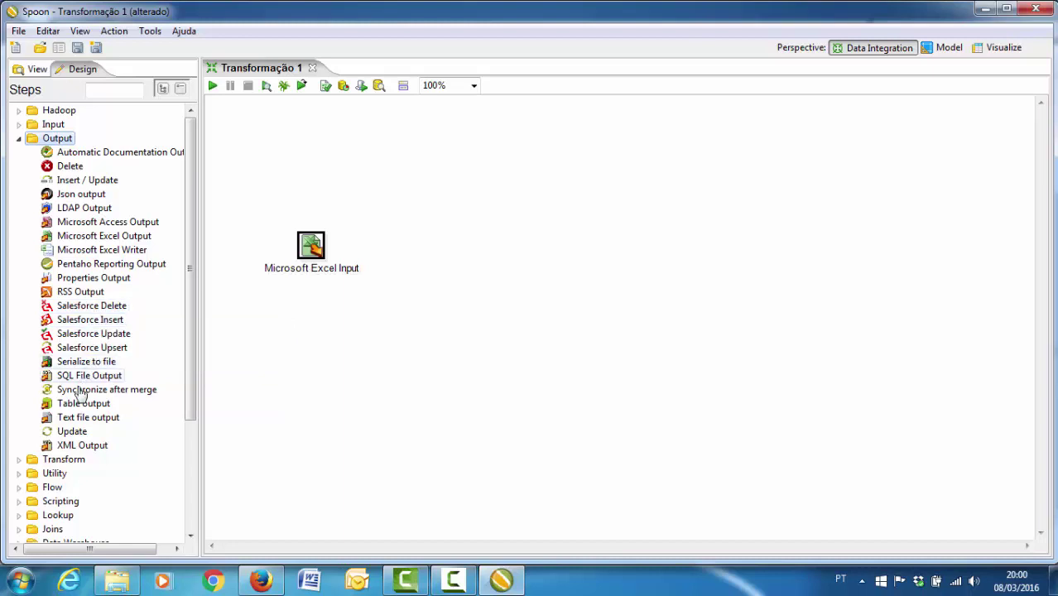
left_click_drag(74, 407, 583, 248)
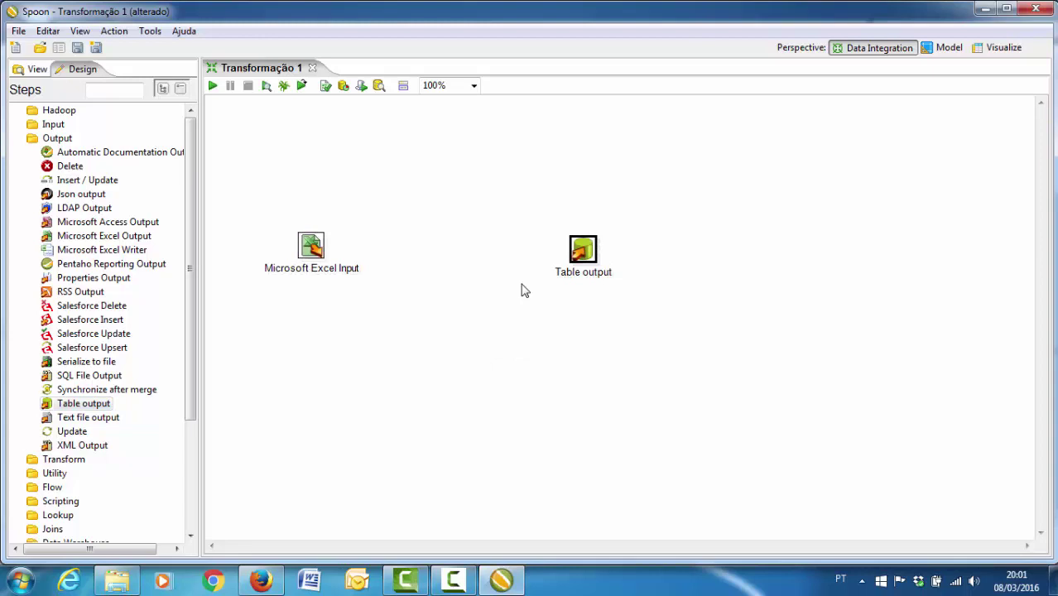
left_click(987, 10)
- Open the desktop Planilhas folder and the dados_historicos_academicos_2006_a_2012 workbook
left_click(988, 10)
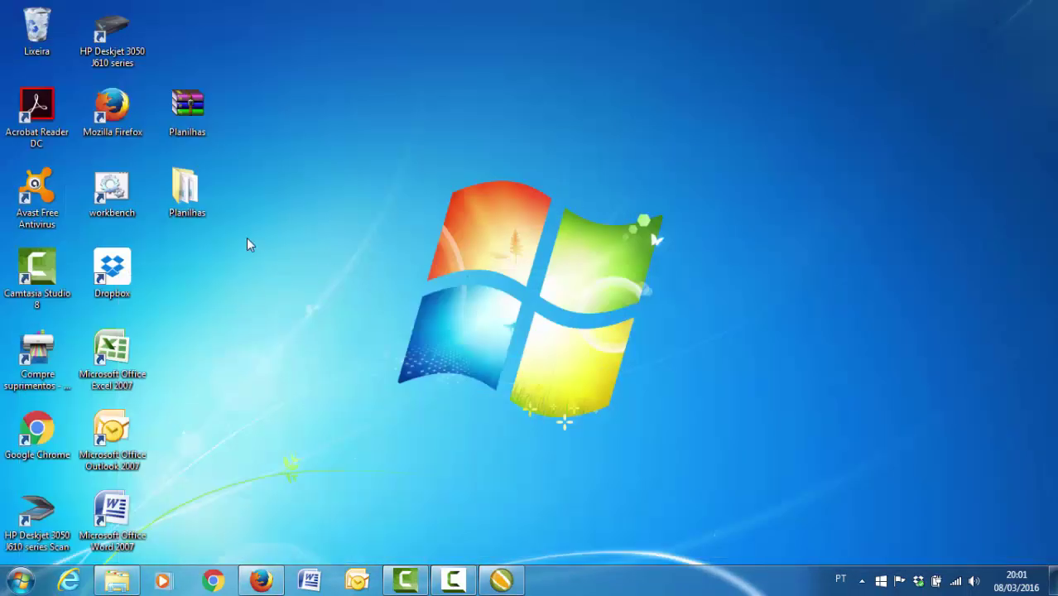
double_click(197, 202)
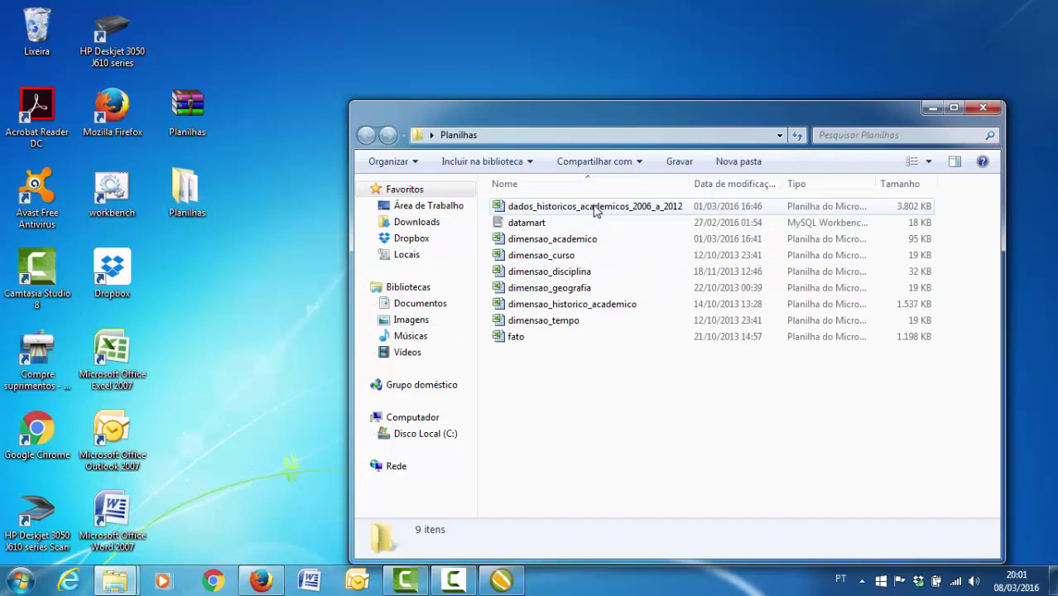
left_click(594, 211)
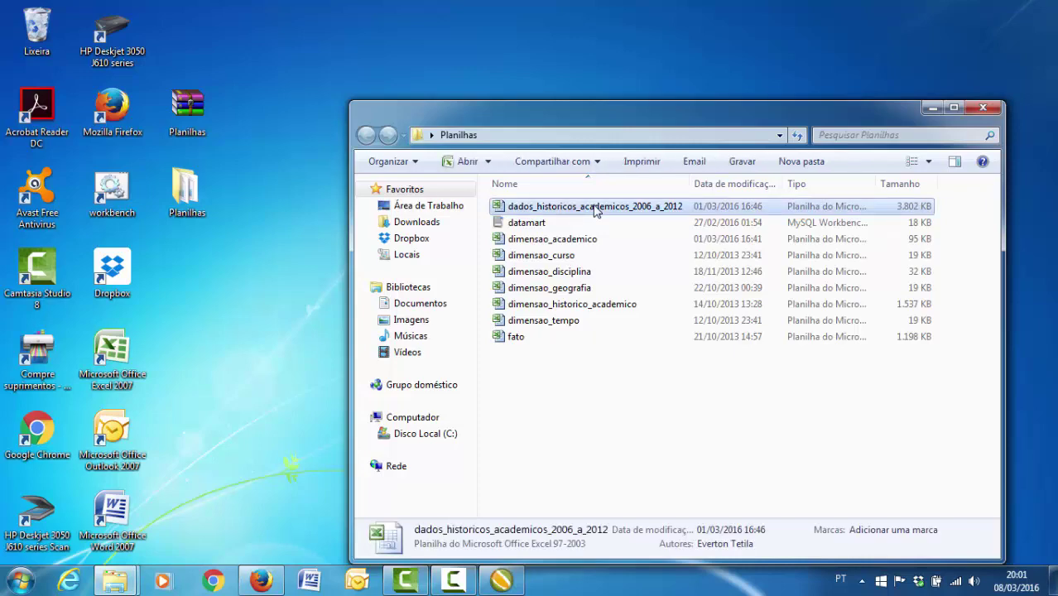
double_click(594, 208)
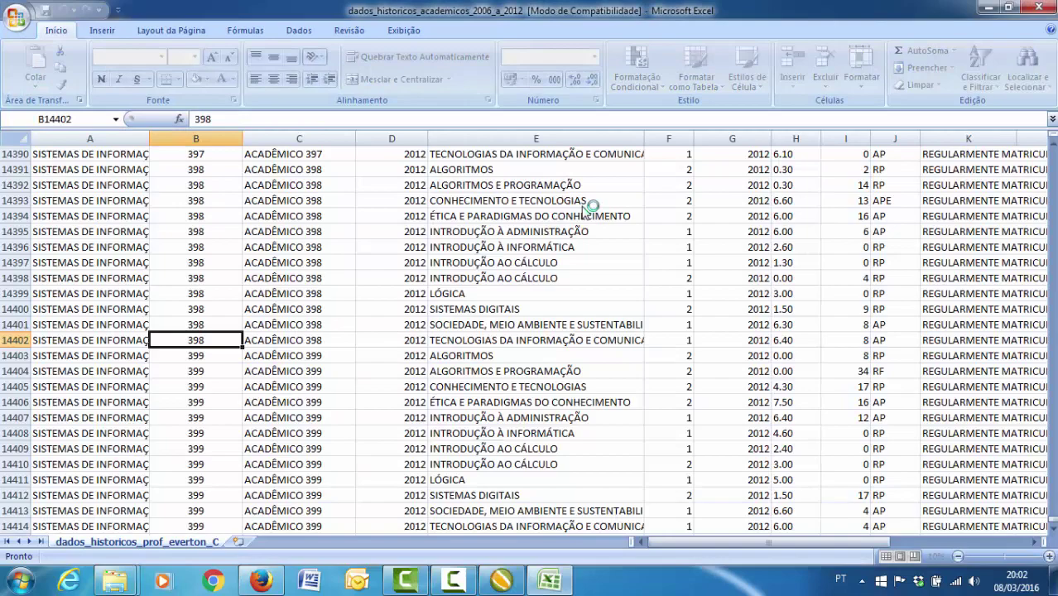
left_click_drag(1052, 530, 1052, 144)
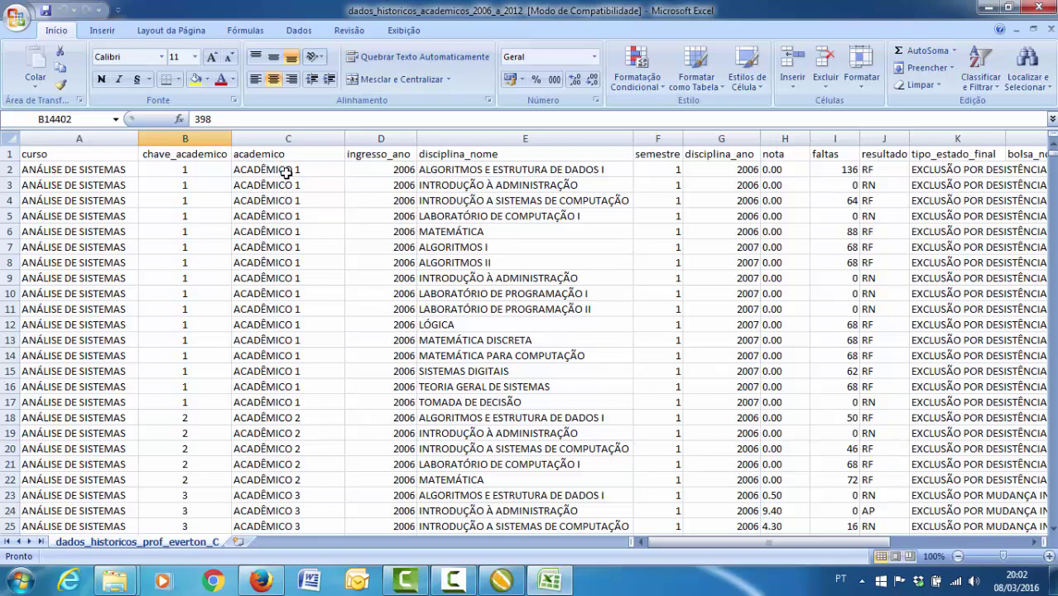
left_click_drag(1052, 154, 1053, 516)
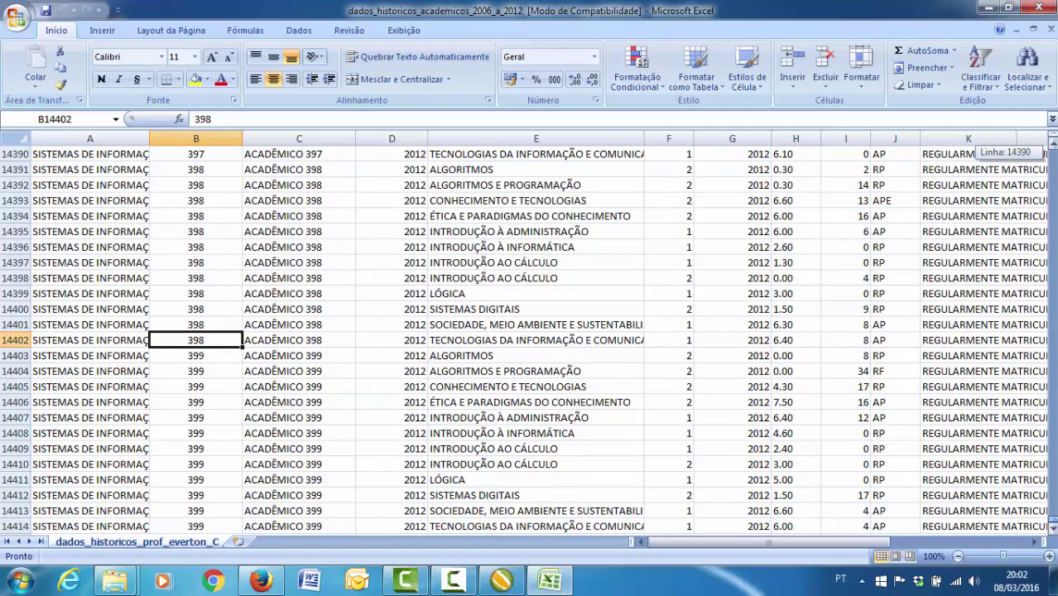
left_click_drag(1053, 516, 1053, 131)
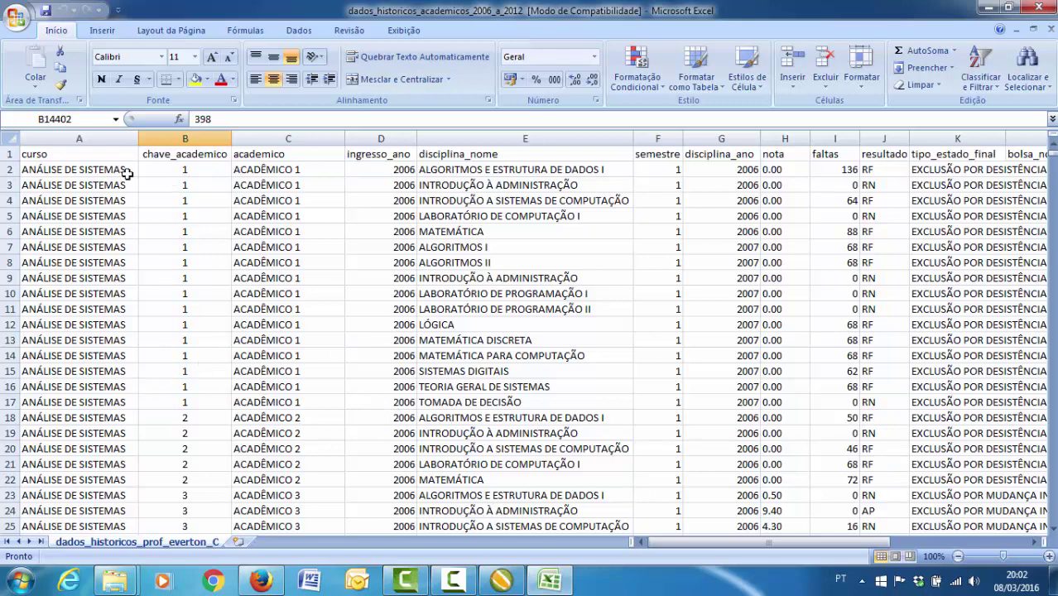
left_click_drag(104, 174, 960, 402)
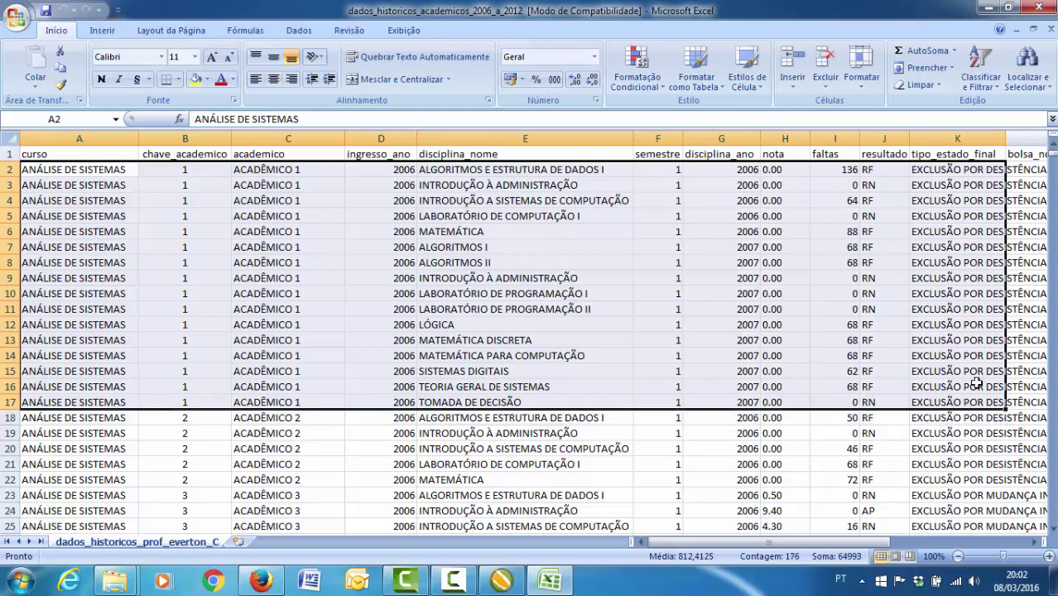
left_click_drag(1051, 154, 1051, 154)
left_click_drag(45, 422, 794, 166)
left_click(1053, 145)
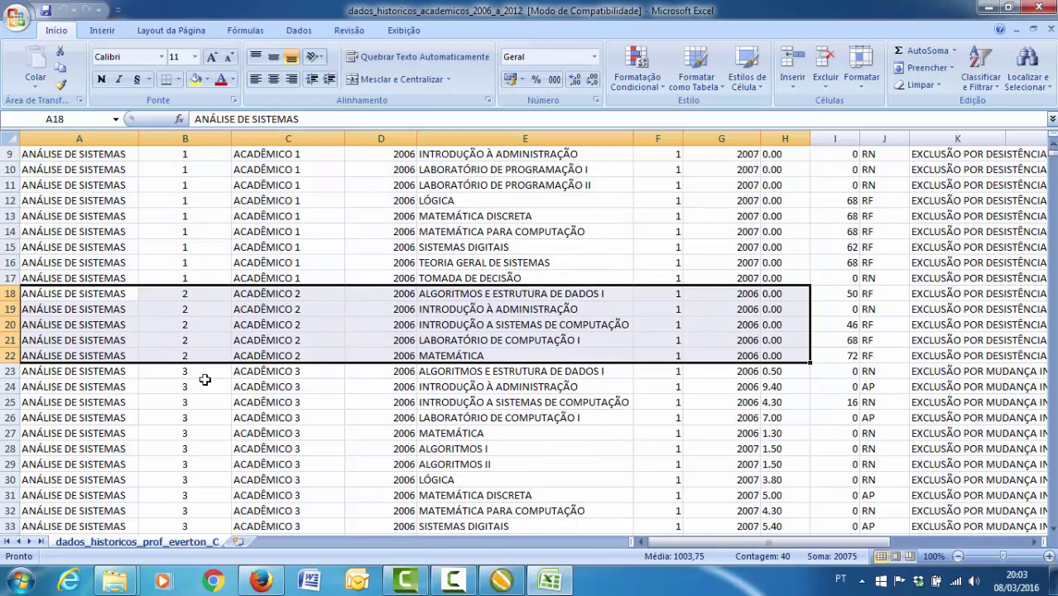
left_click_drag(89, 371, 580, 372)
scroll(560, 464, "down", 7)
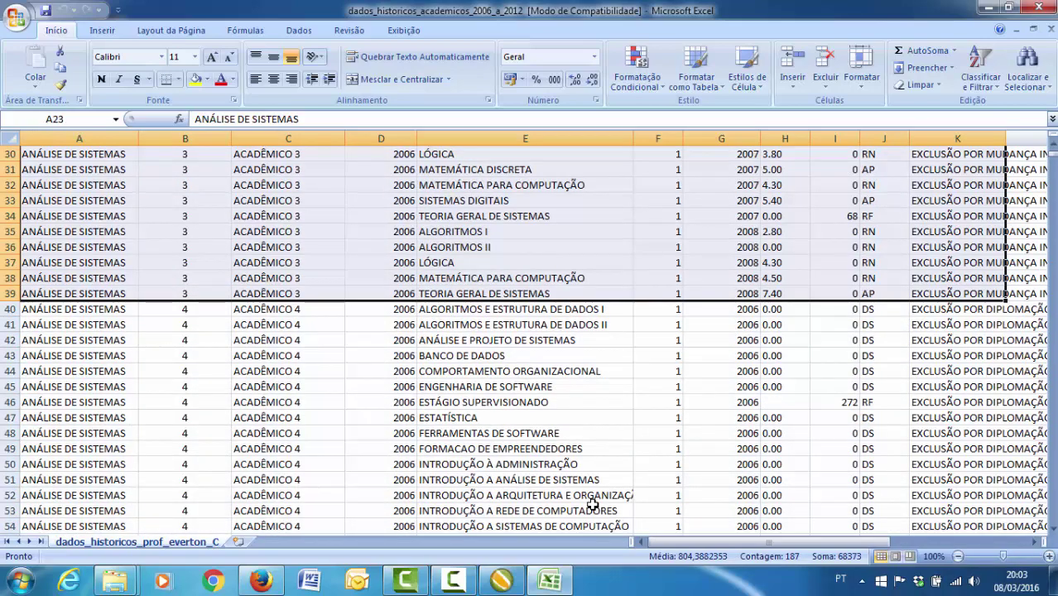
scroll(560, 463, "down", 3)
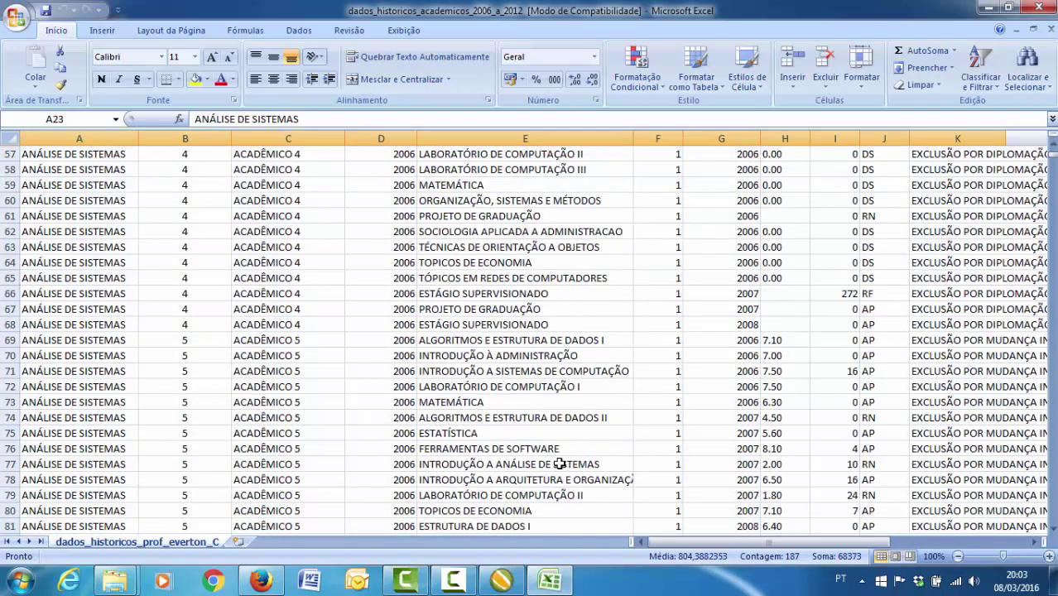
scroll(559, 464, "up", 6)
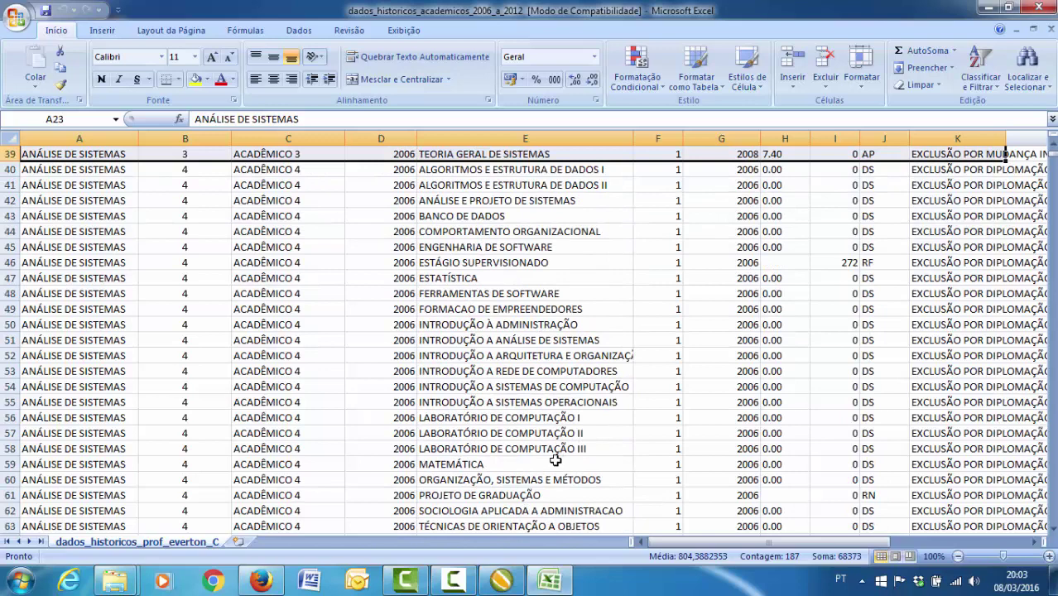
scroll(553, 460, "up", 4)
scroll(551, 460, "up", 4)
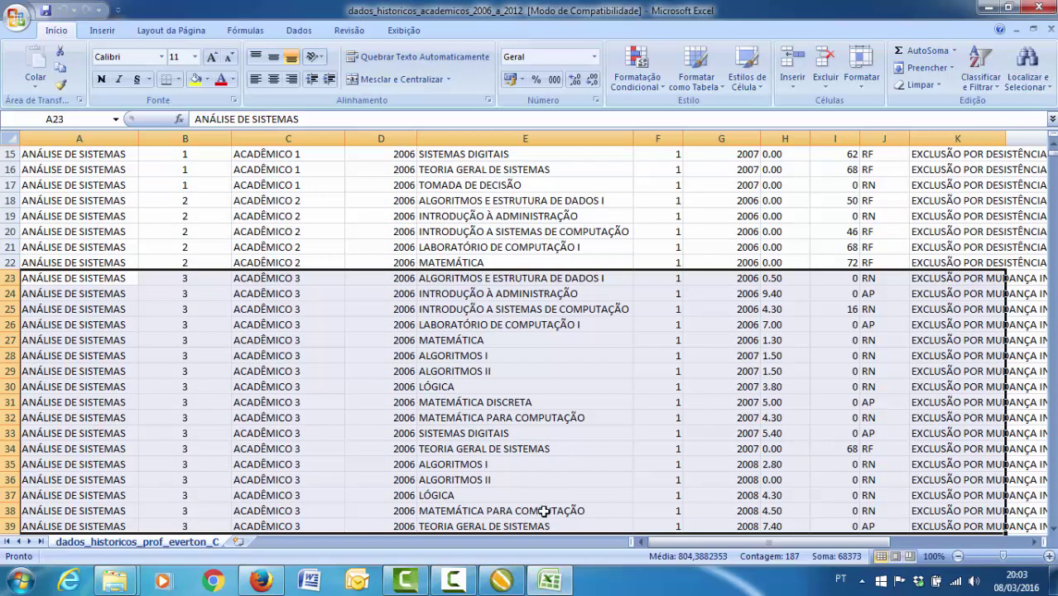
scroll(750, 523, "up", 5)
key("ctrl+z")
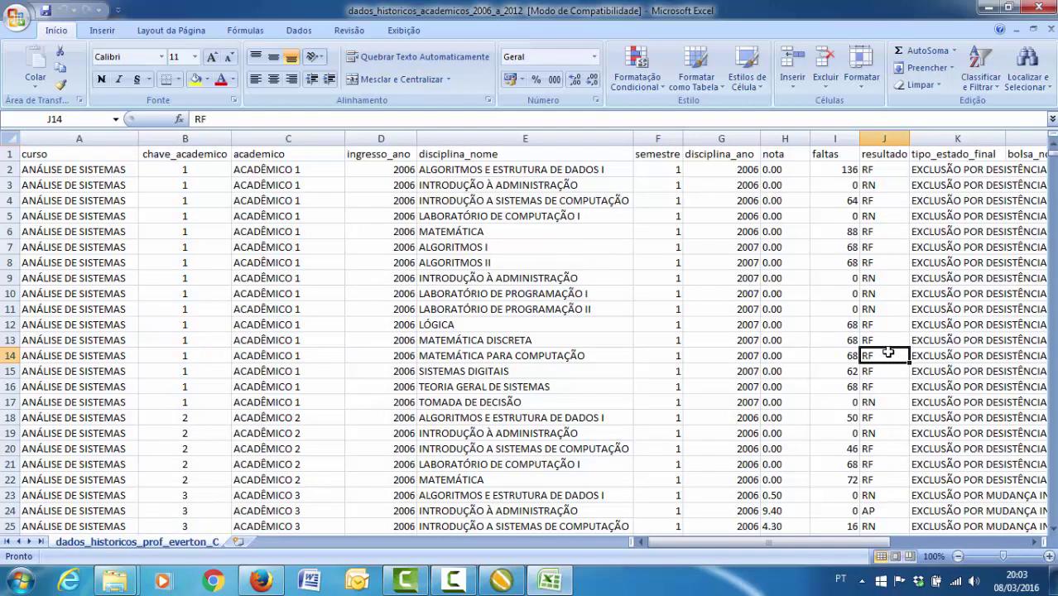
scroll(880, 410, "down", 3)
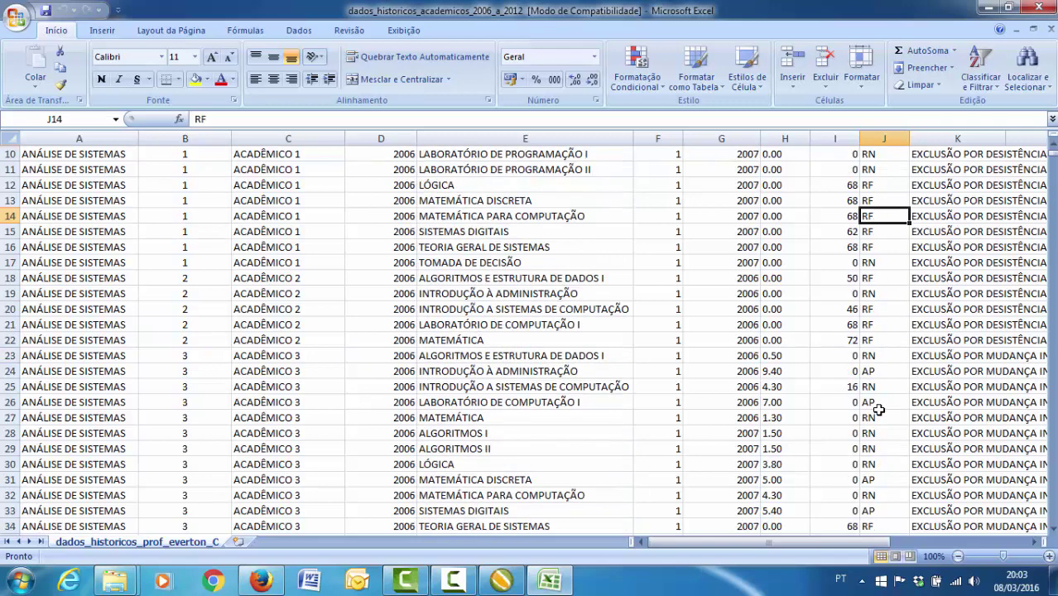
left_click(875, 403)
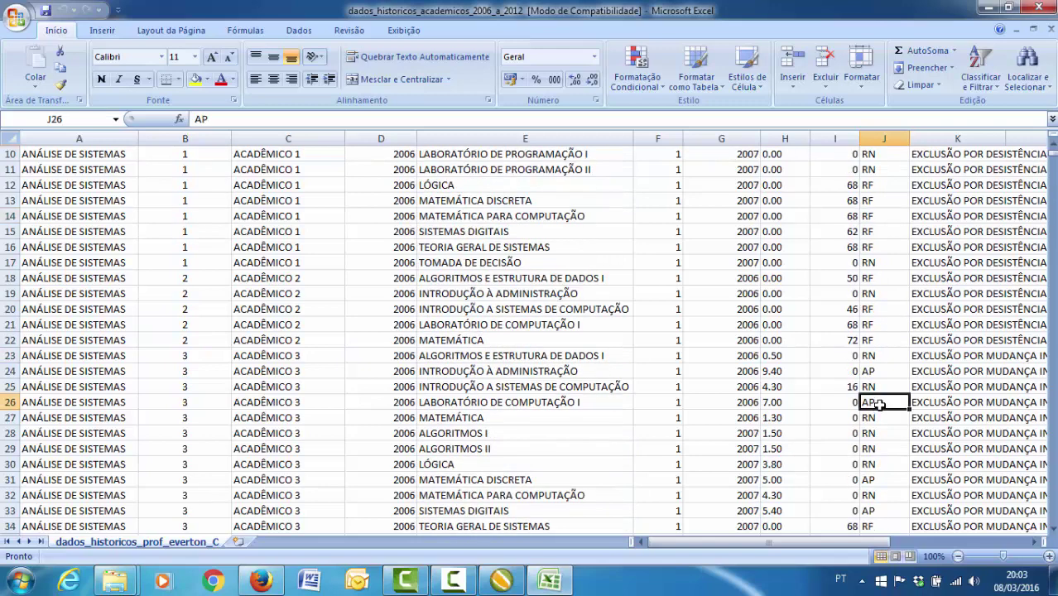
left_click(864, 356)
left_click(868, 339)
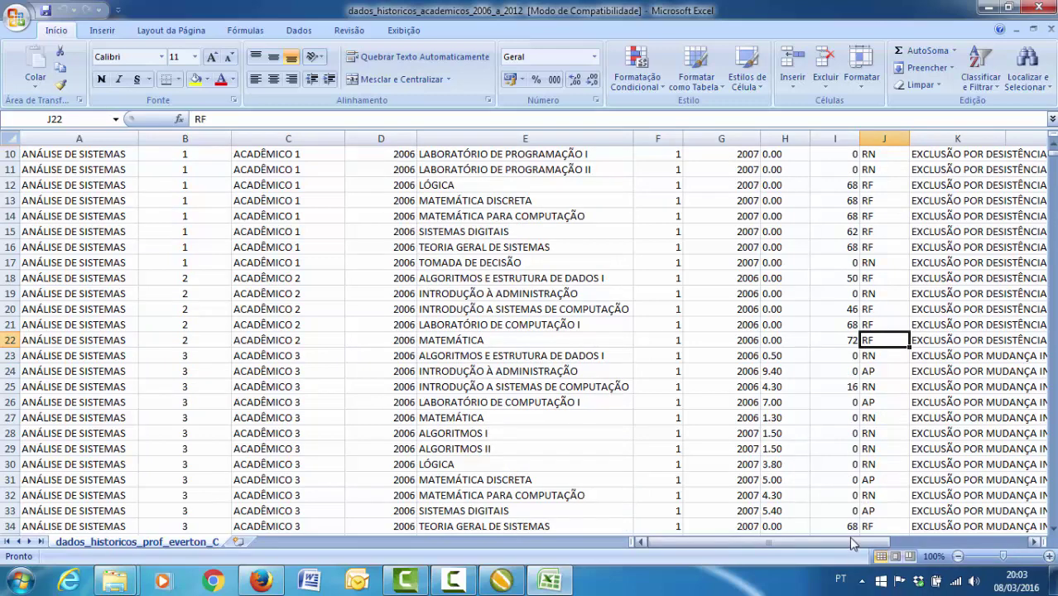
left_click_drag(848, 540, 921, 538)
- Dismiss the colour-scheme notice and inspect bolsa_nome cells L1, L2 and L4
left_click(648, 305)
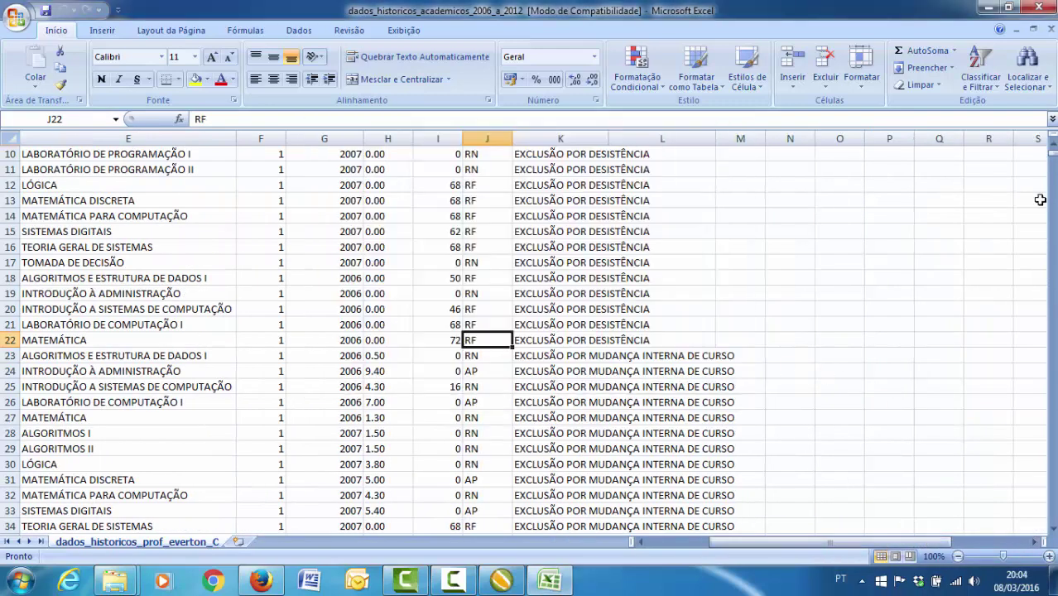
left_click(1053, 138)
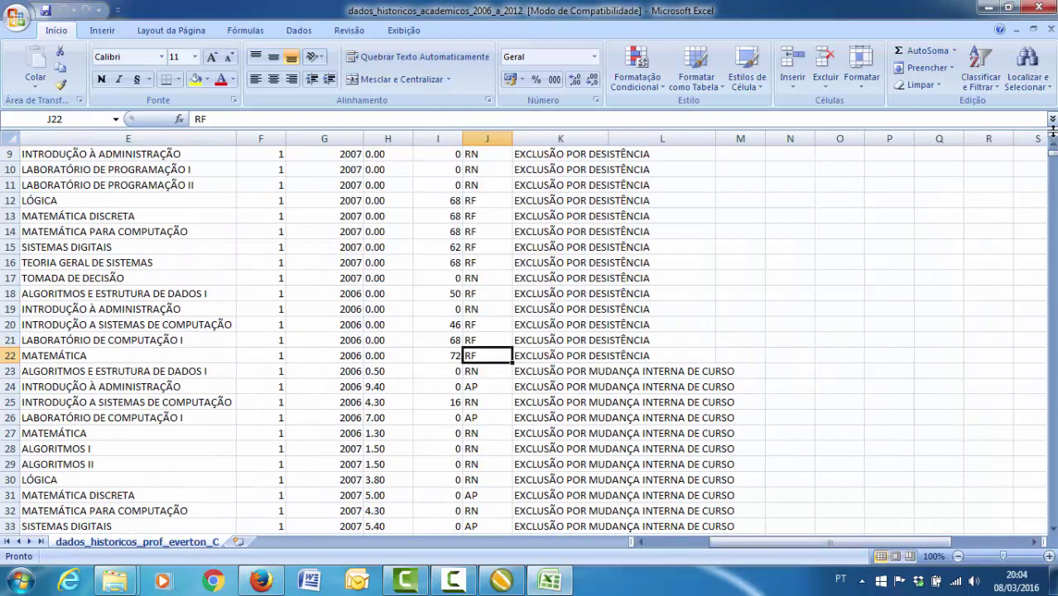
scroll(1052, 132, "up", 3)
left_click(662, 154)
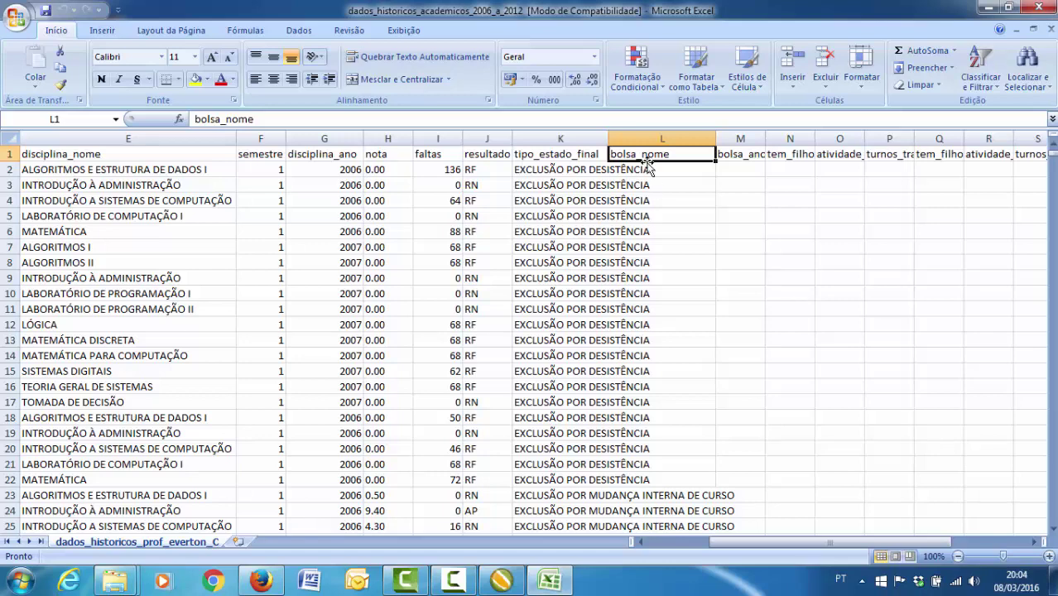
left_click(646, 199)
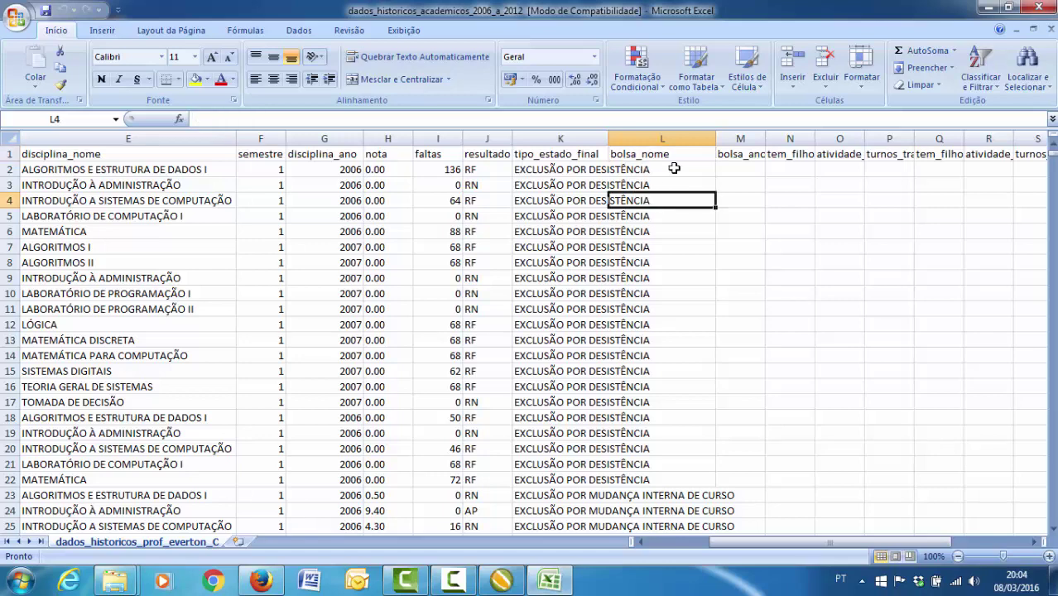
left_click(672, 169)
left_click_drag(770, 543, 848, 545)
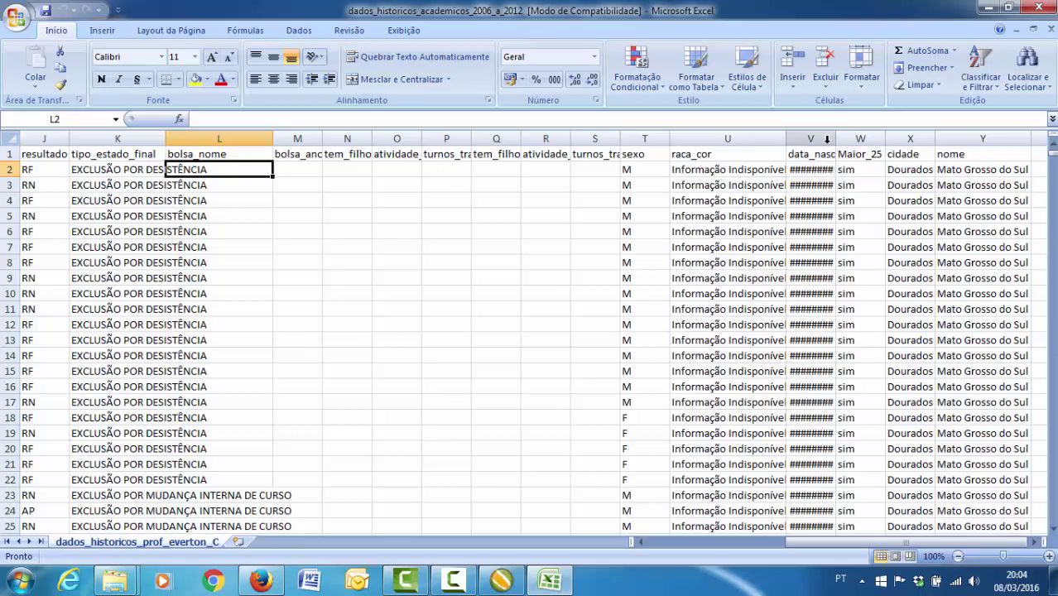
- Widen column V to show data_nascimento dates, then check Maior_25 and cidade values
left_click_drag(834, 139, 875, 143)
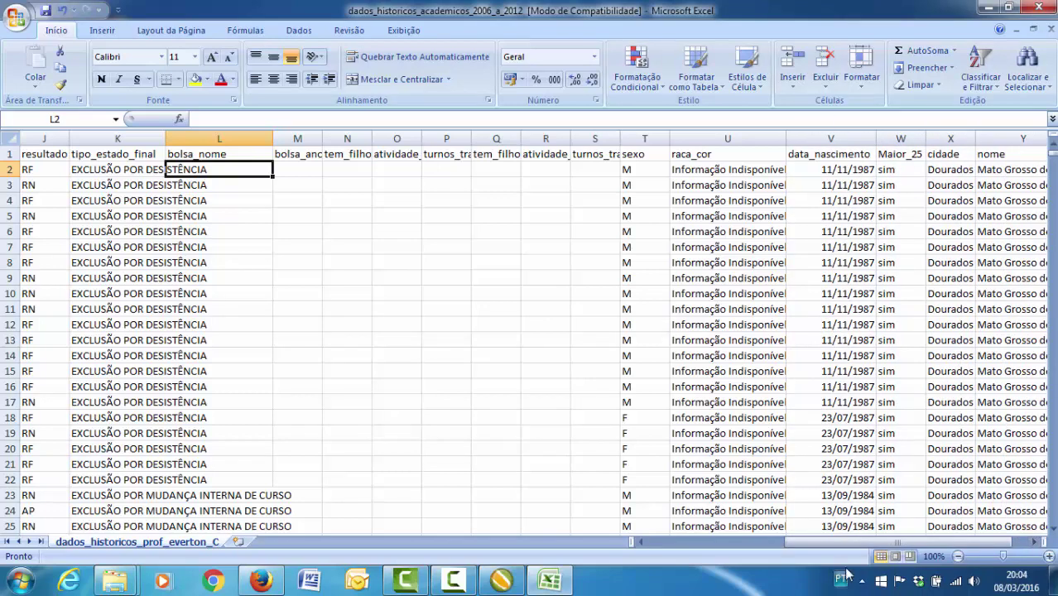
scroll(857, 331, "right", 1)
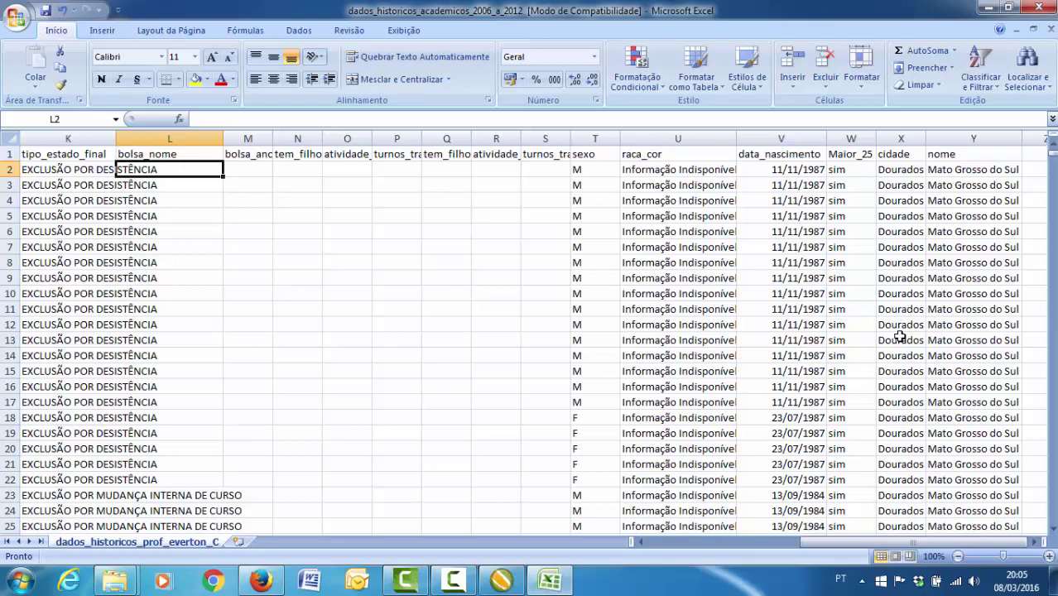
left_click(852, 157)
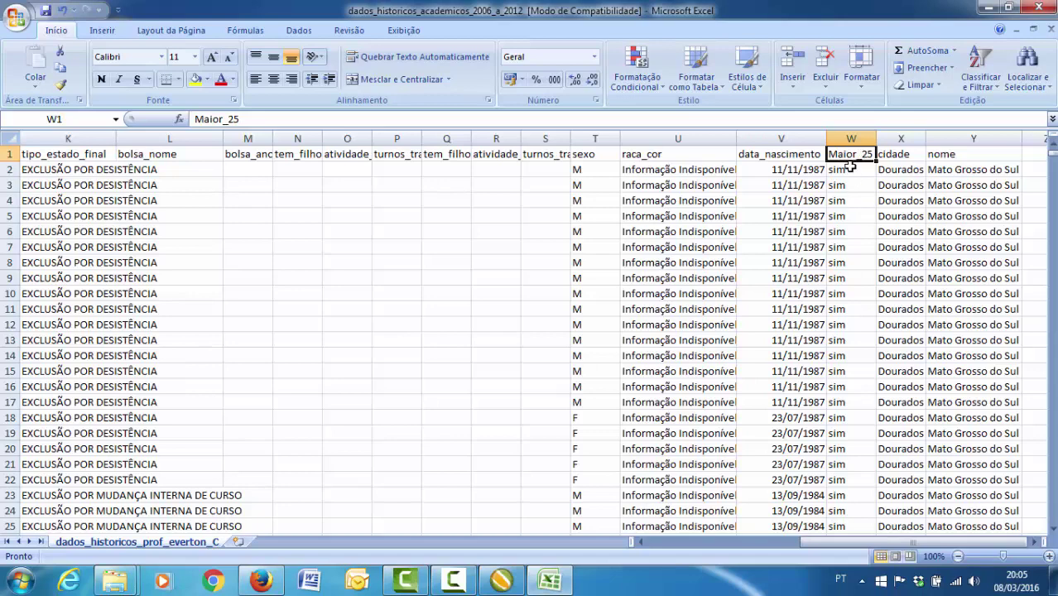
left_click(850, 167)
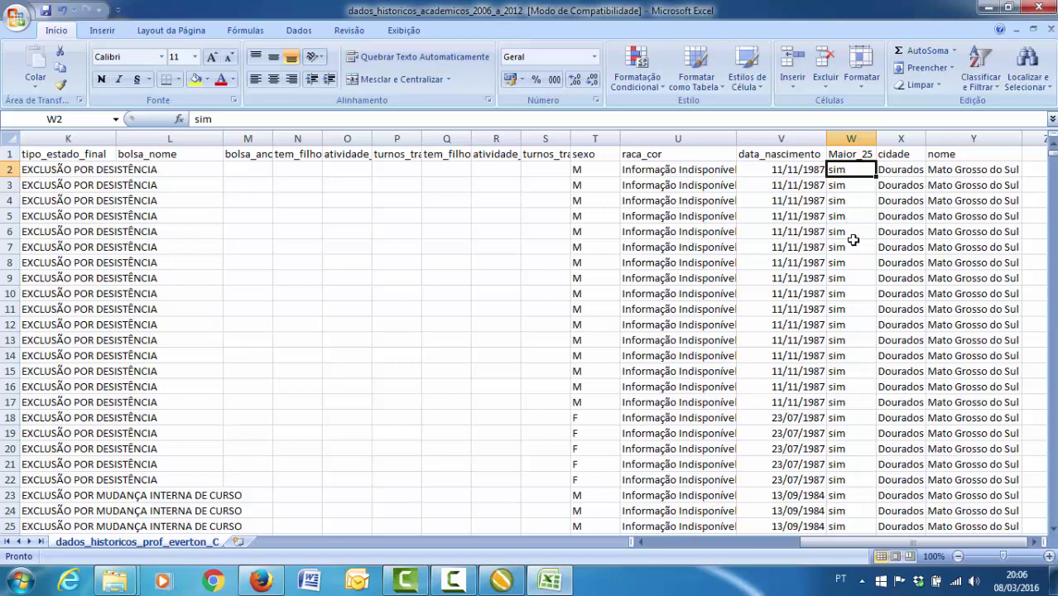
scroll(852, 240, "down", 4)
scroll(852, 240, "up", 4)
left_click(906, 166)
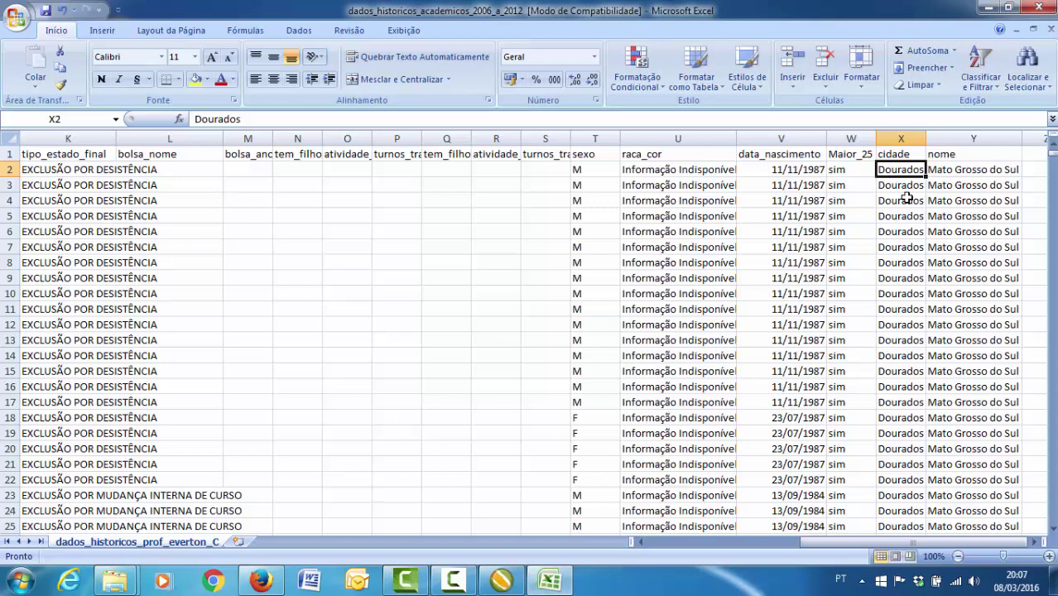
- Open and review the dimensao_academico workbook, then close it and the historical workbook
left_click(988, 9)
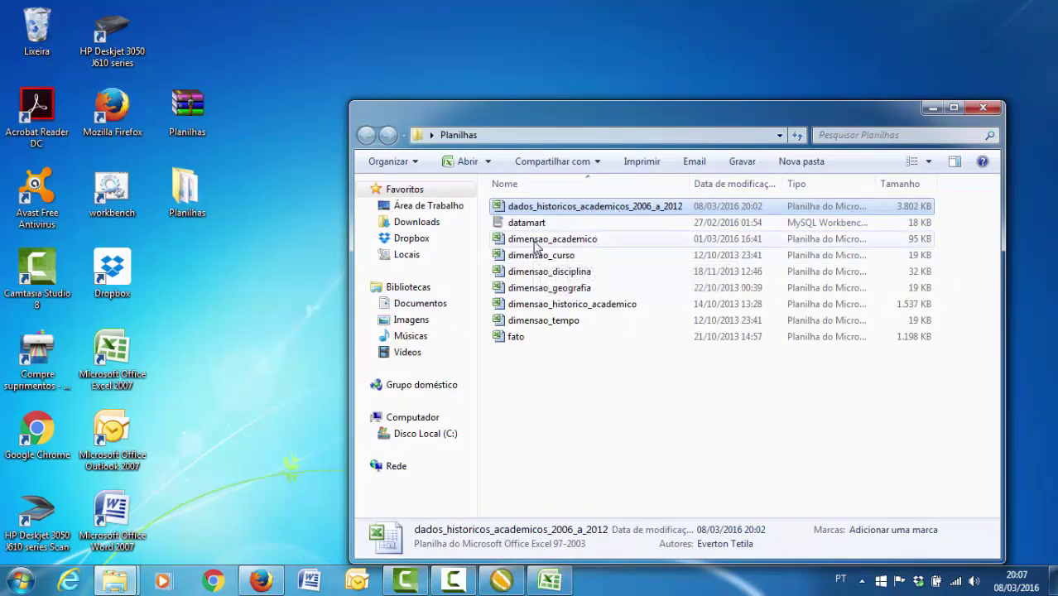
double_click(533, 241)
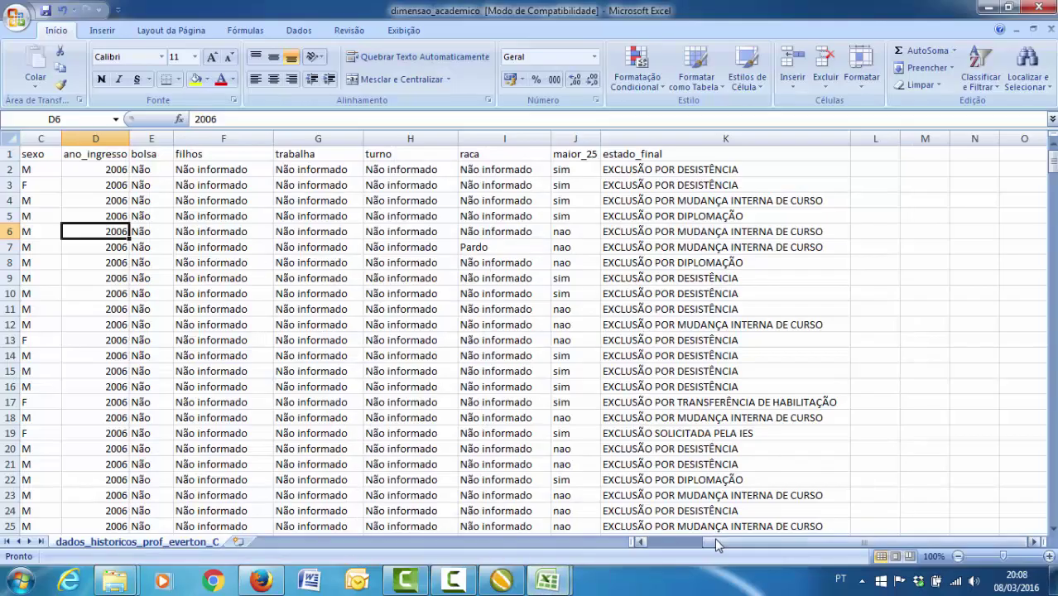
left_click_drag(715, 537, 652, 538)
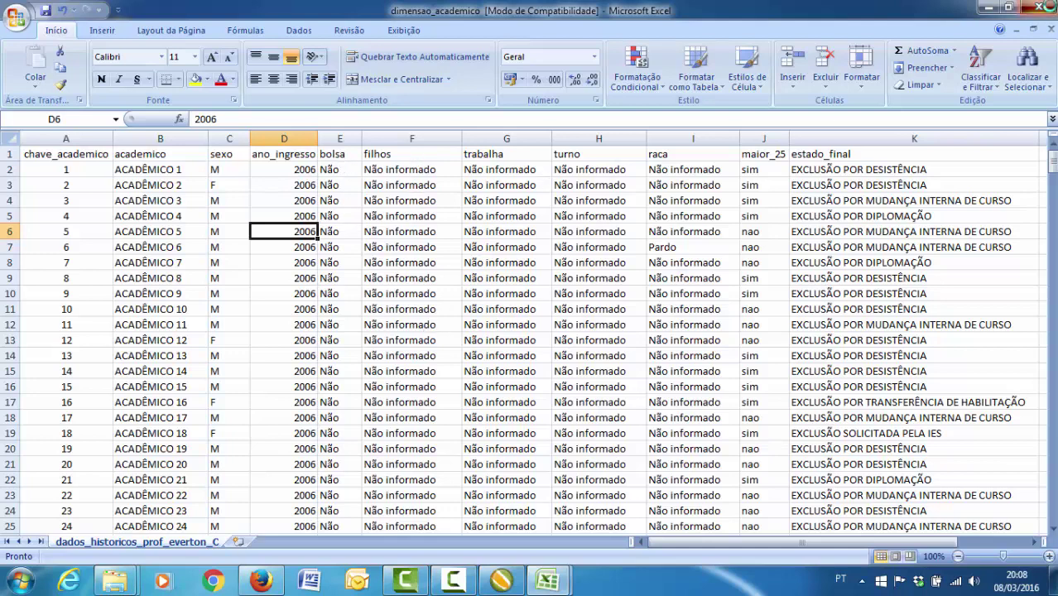
left_click(1040, 8)
left_click(1040, 8)
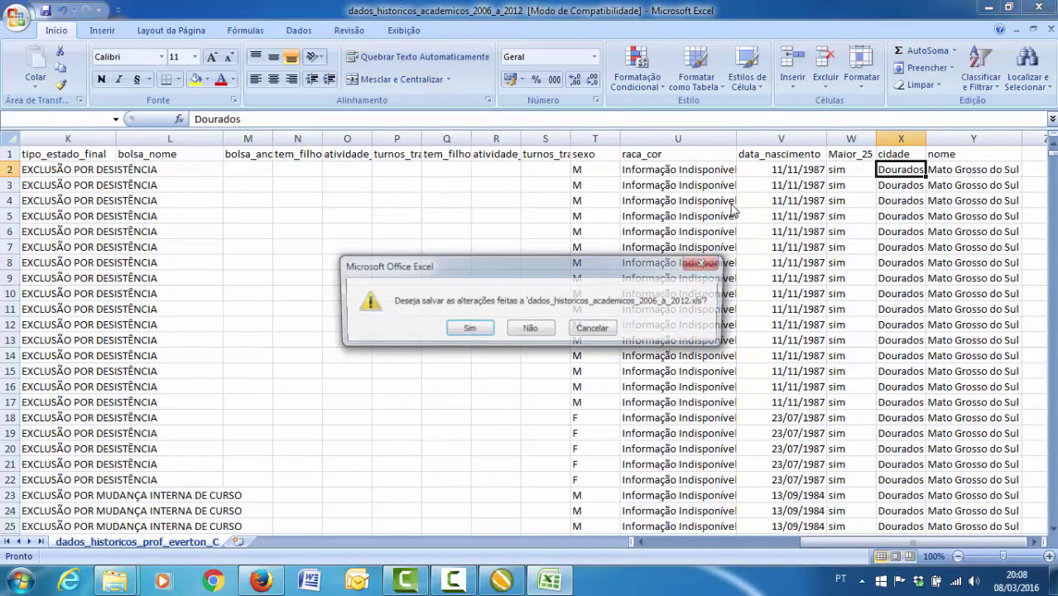
- Close the historical workbook without saving, then open and close dimensao_curso
left_click(542, 334)
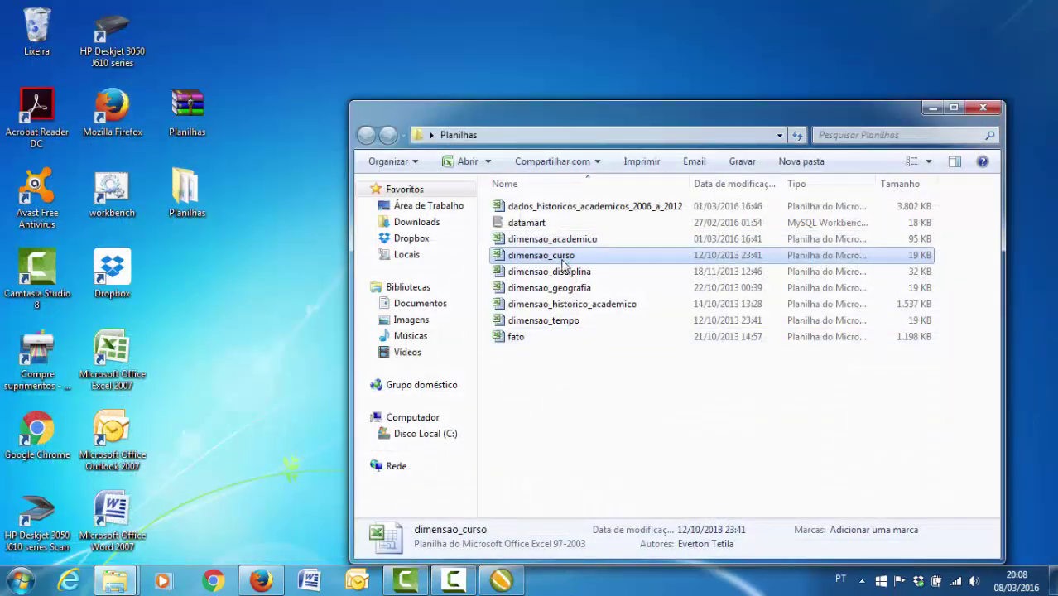
double_click(563, 263)
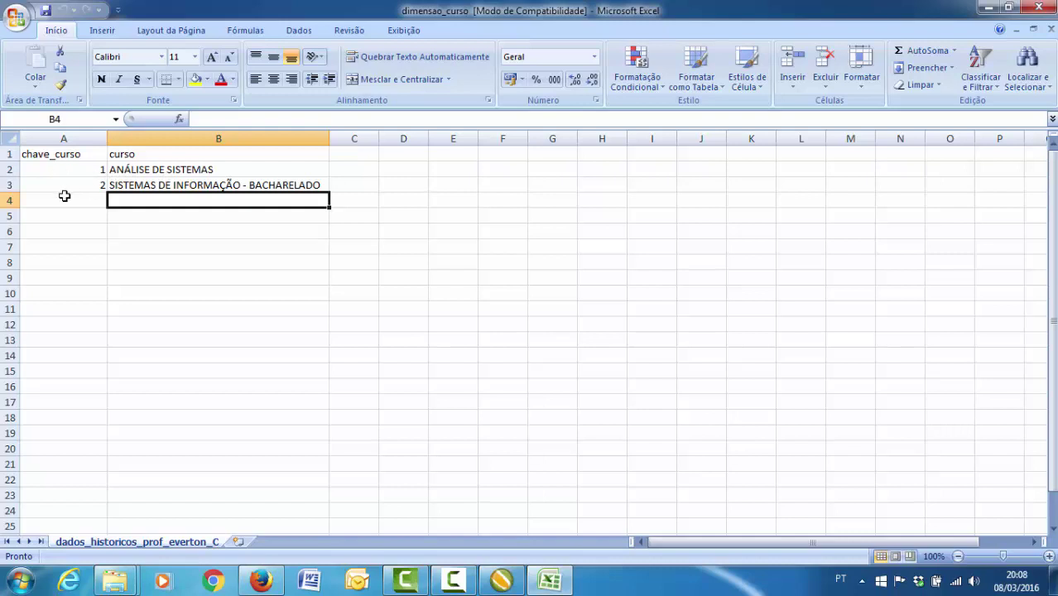
left_click(1041, 10)
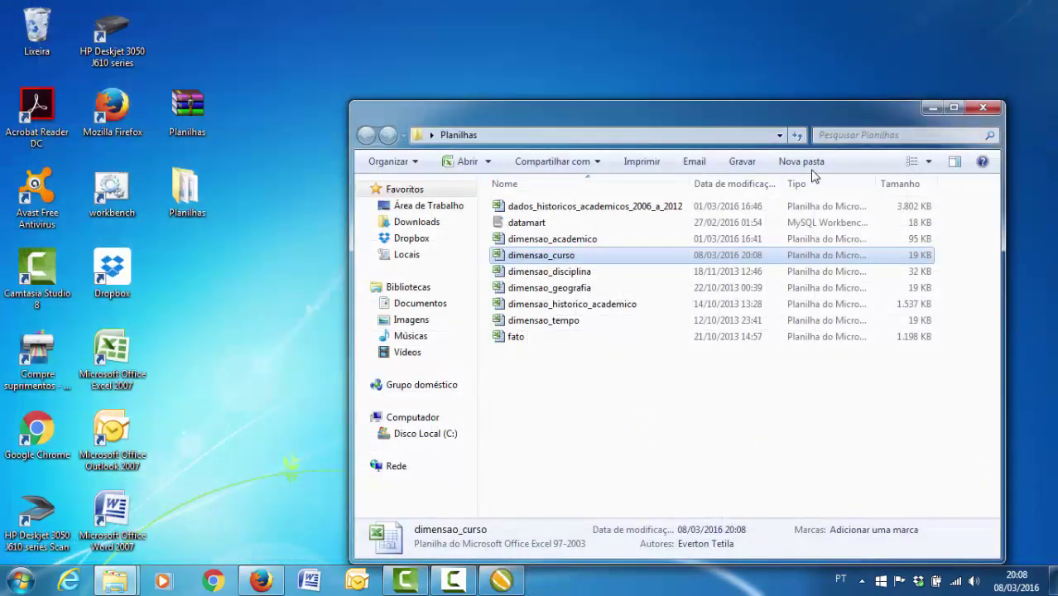
- Review and close dimensao_disciplina, then open the dimensao_geografia workbook
left_click(561, 273)
double_click(561, 274)
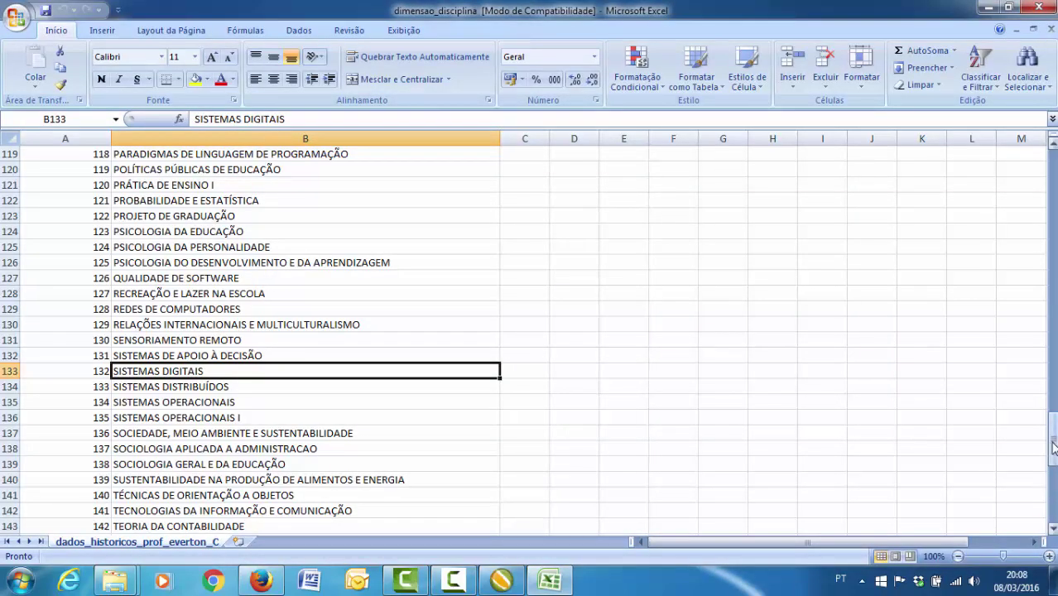
left_click_drag(1051, 451, 1050, 188)
left_click(1038, 7)
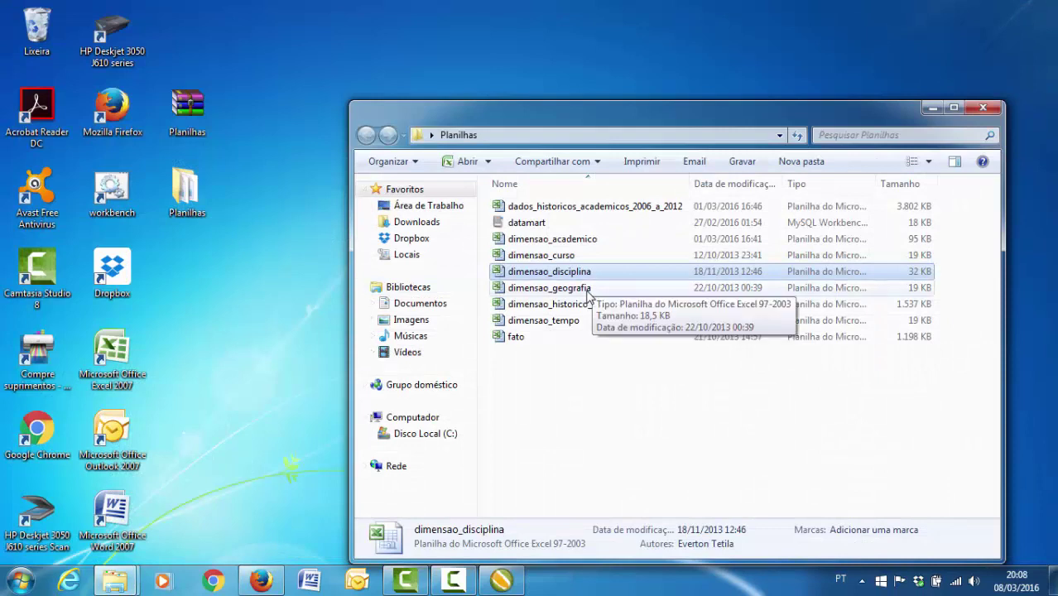
double_click(588, 290)
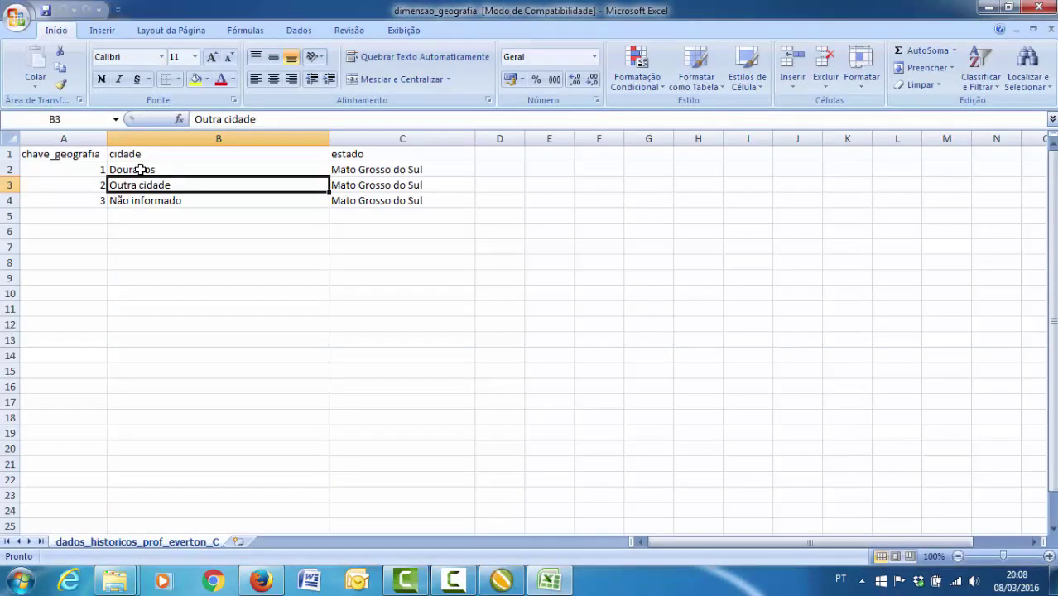
- Check the cities Dourados, Outra cidade and Não informado, then close Excel and Planilhas
left_click(141, 170)
left_click(150, 187)
left_click(153, 203)
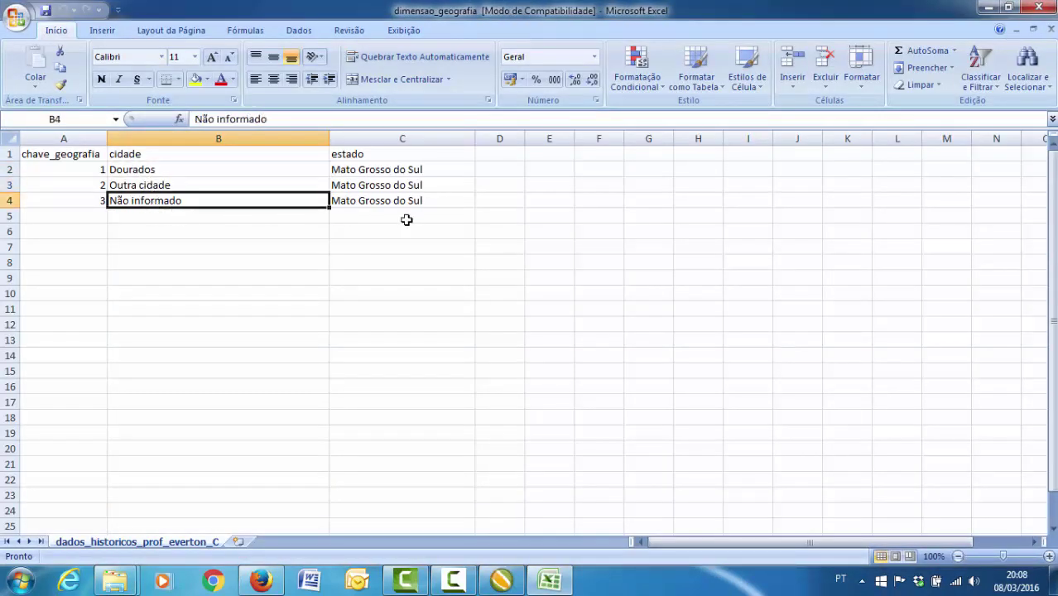
left_click(1045, 9)
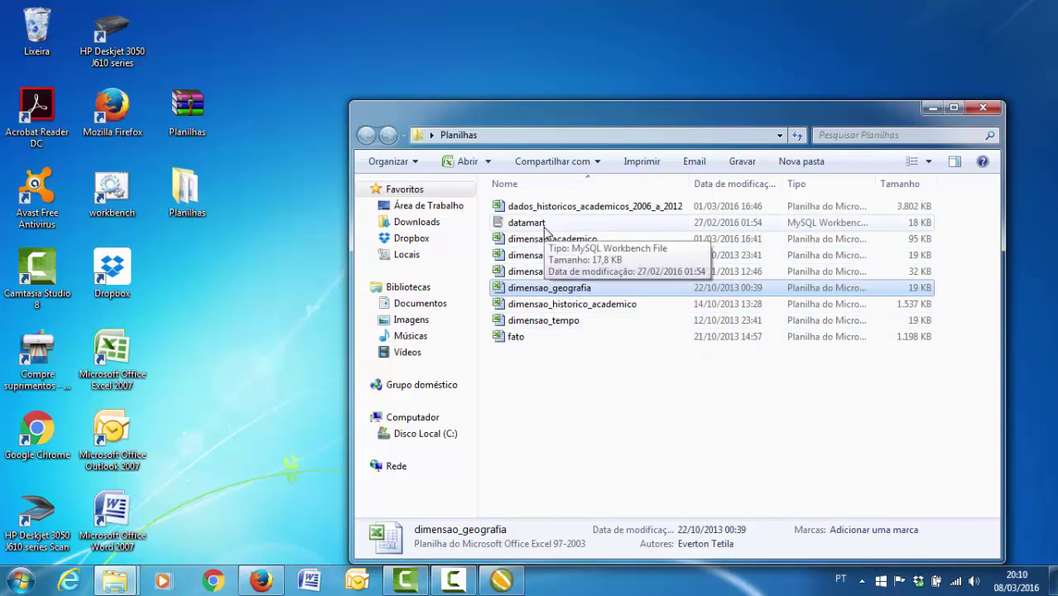
left_click(983, 111)
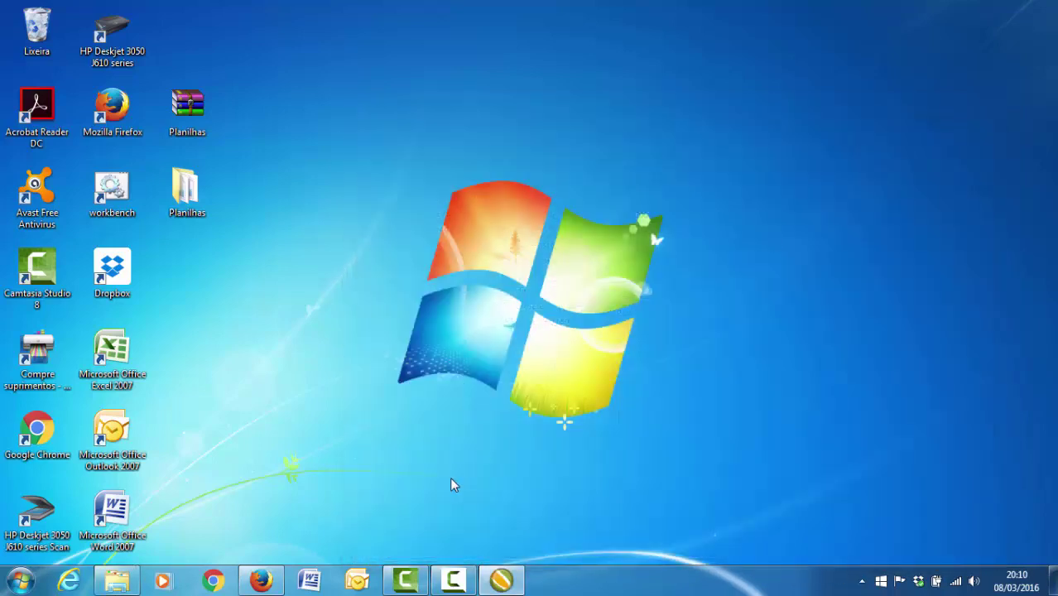
- Return to Spoon and open the Microsoft Excel Input step's settings
key("alt+Tab")
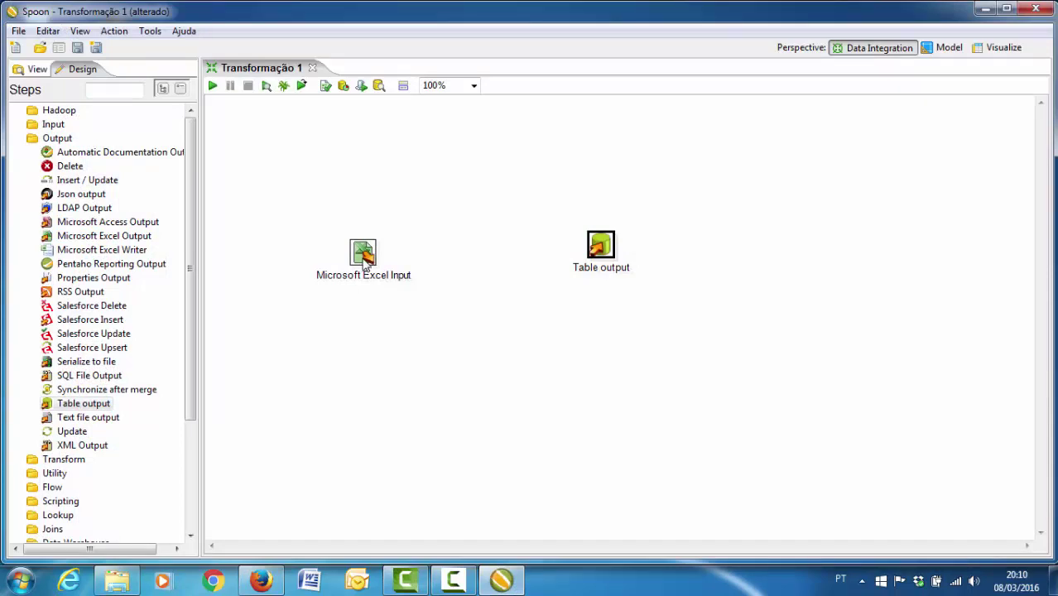
mouse_move(366, 259)
mouse_move(614, 253)
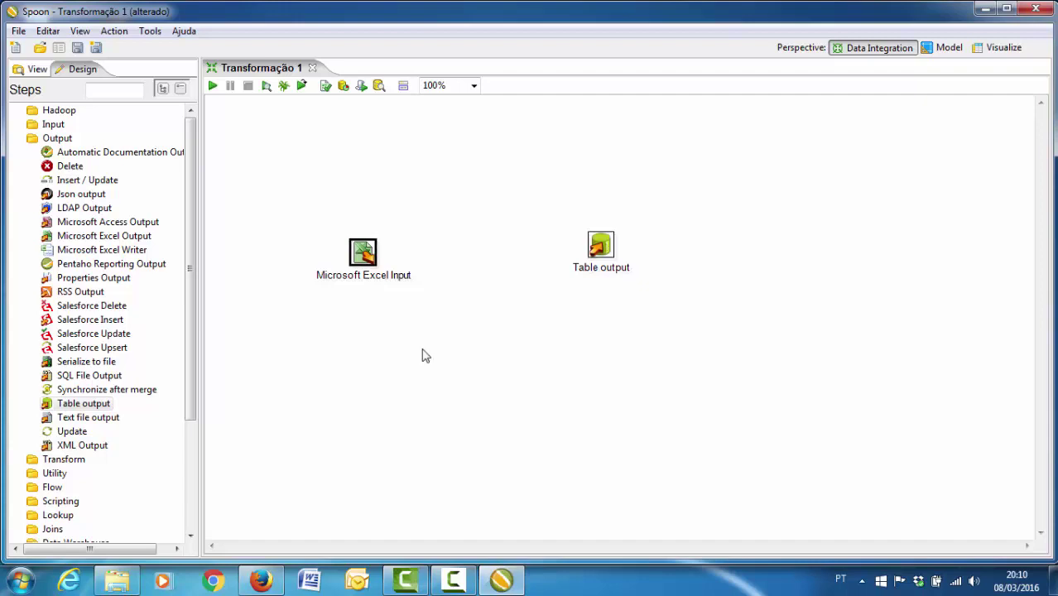
double_click(364, 254)
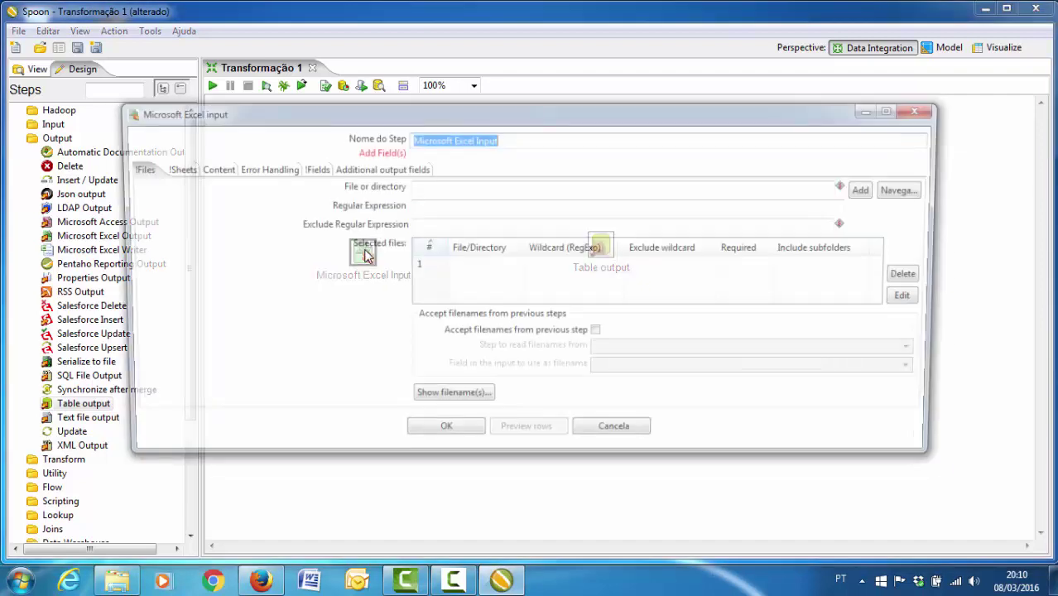
- Browse to Desktop\Planilhas and pick dimensao_academico.xls as the input file
left_click(909, 189)
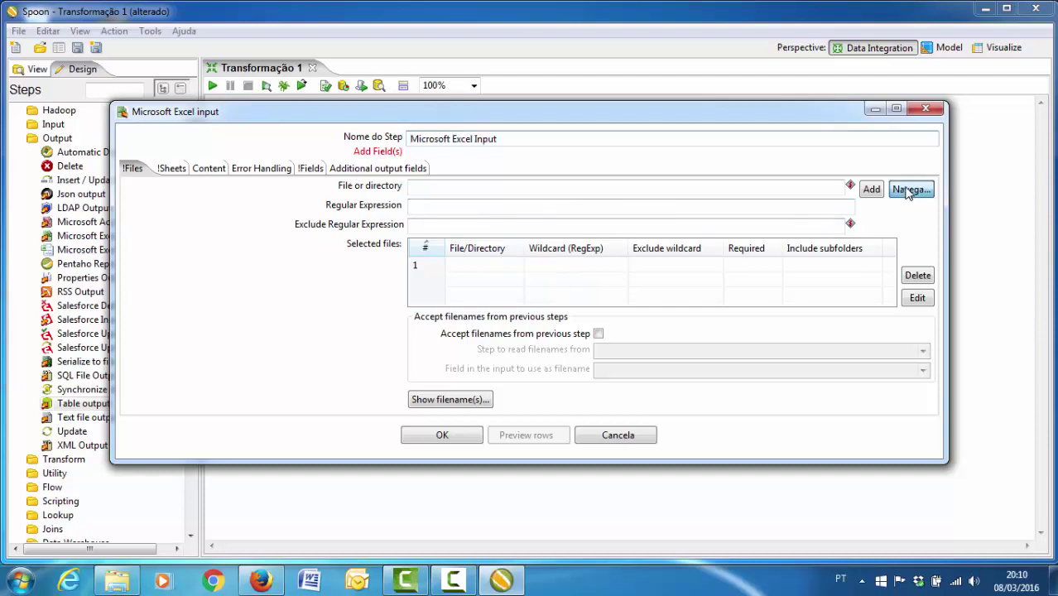
left_click(217, 230)
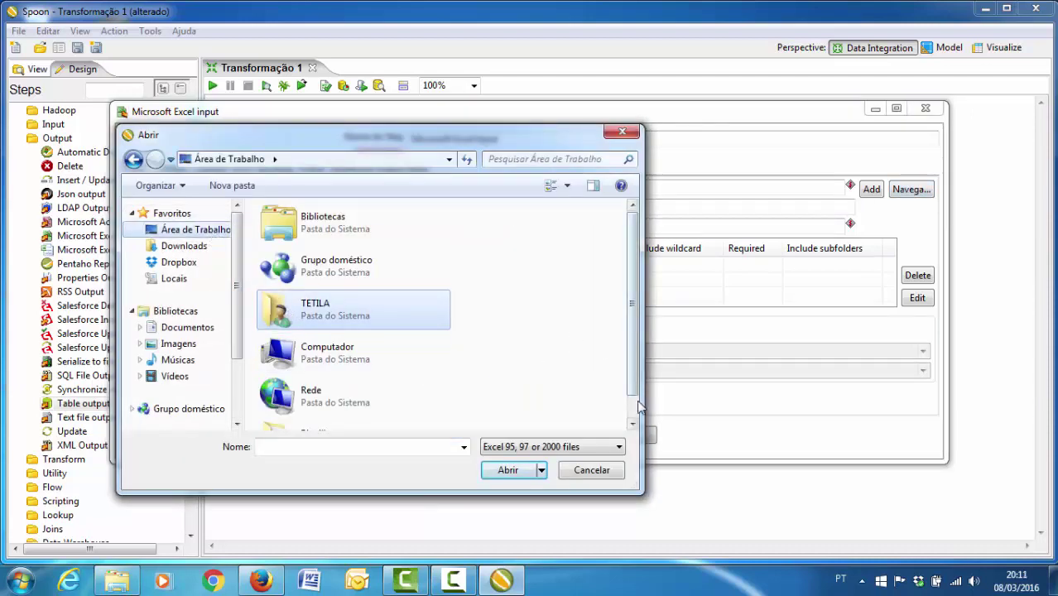
left_click(631, 422)
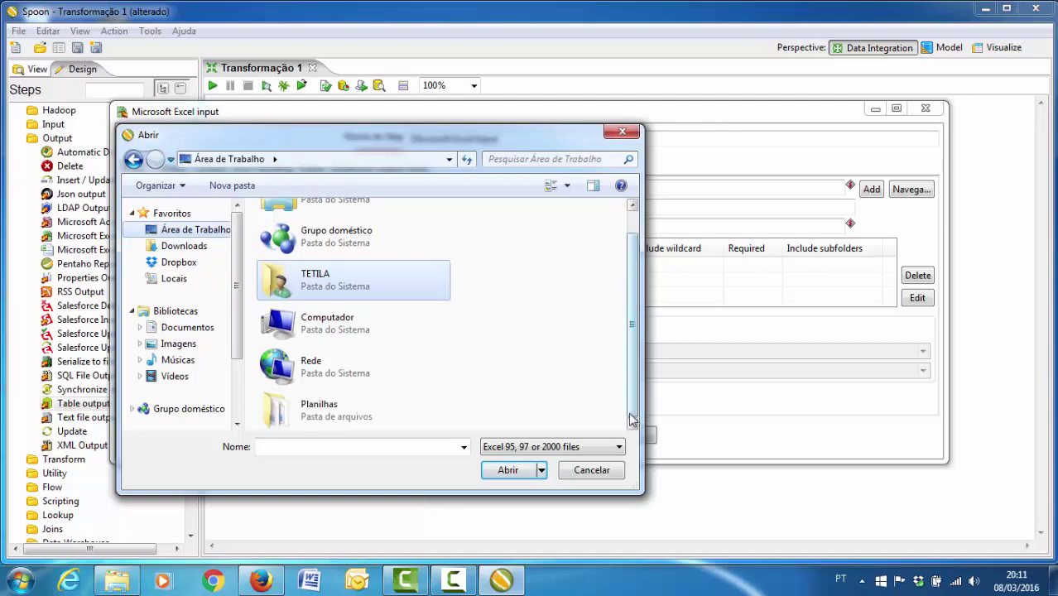
double_click(331, 409)
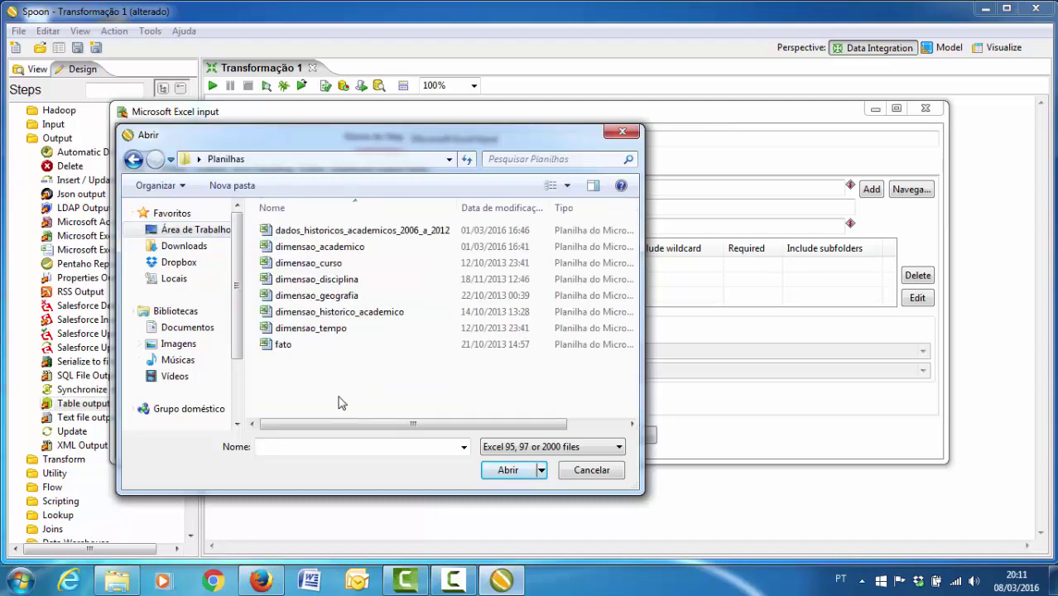
double_click(319, 246)
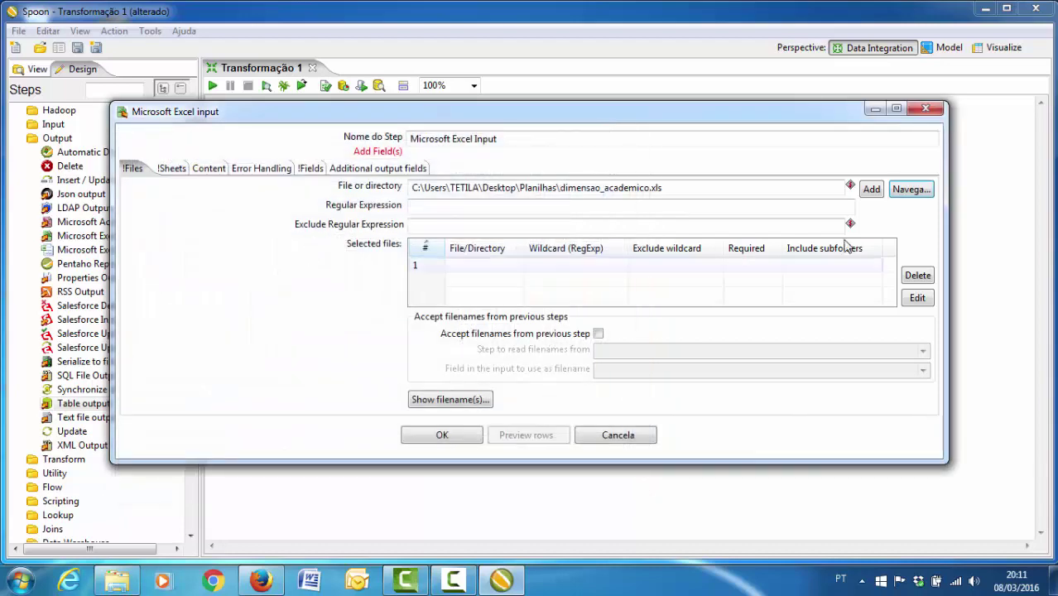
left_click(873, 192)
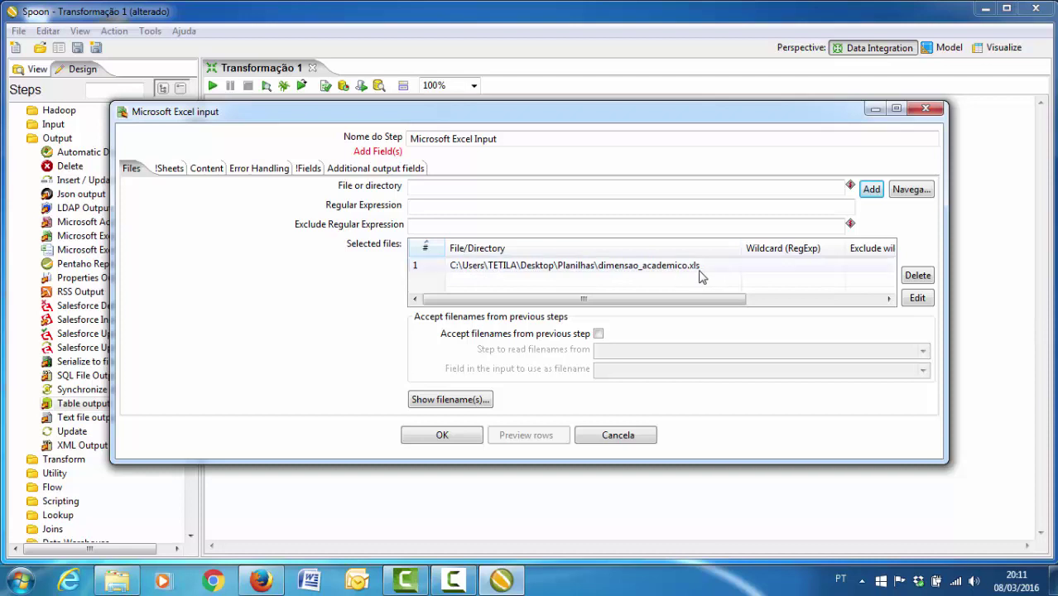
- Set the Excel input to read the sheet dados_historicos_prof_everton_C
left_click(169, 168)
left_click(460, 403)
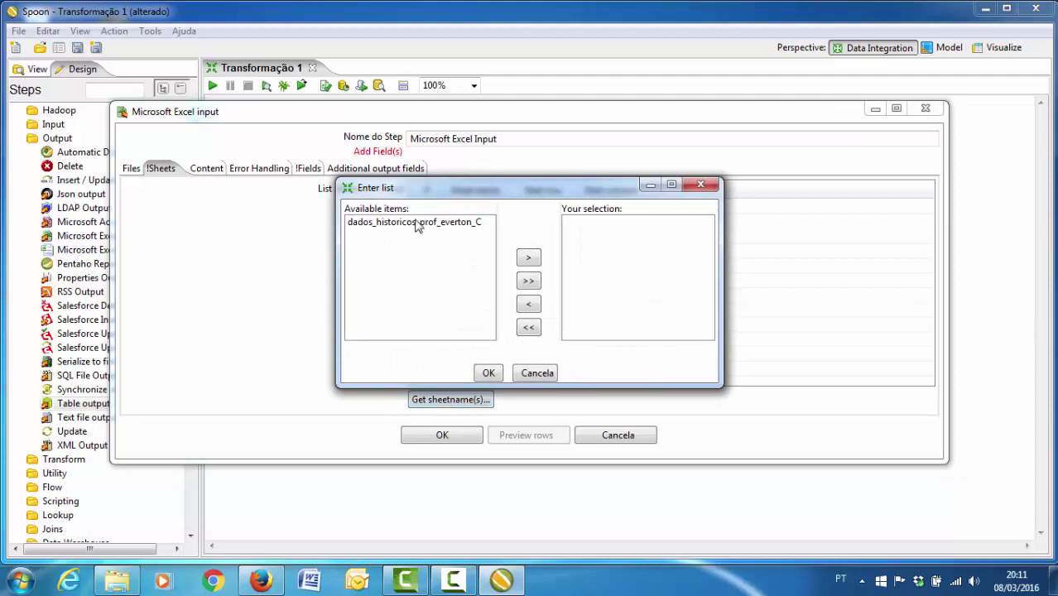
double_click(416, 225)
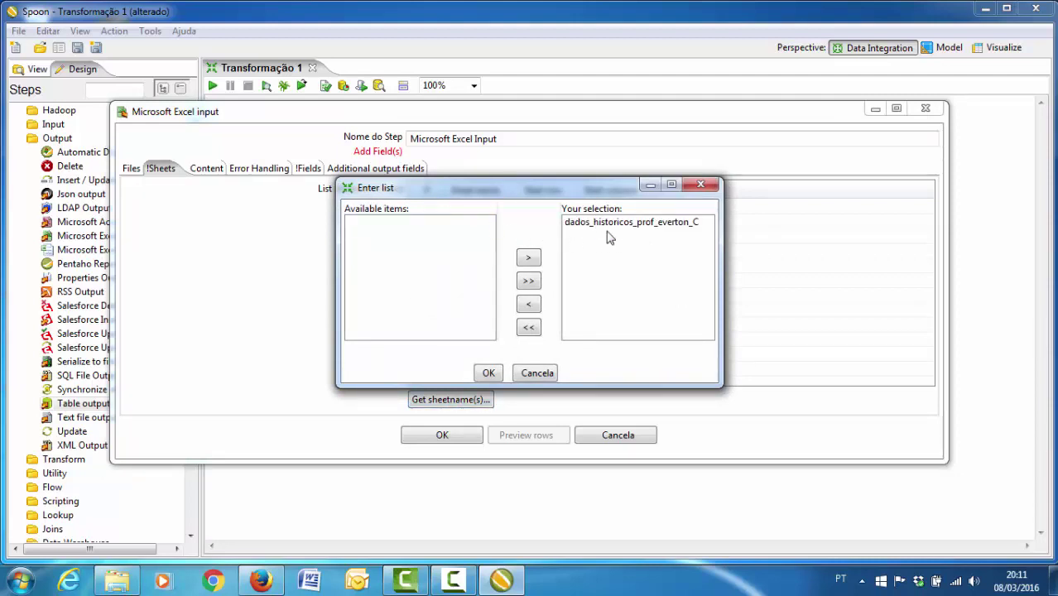
left_click(489, 374)
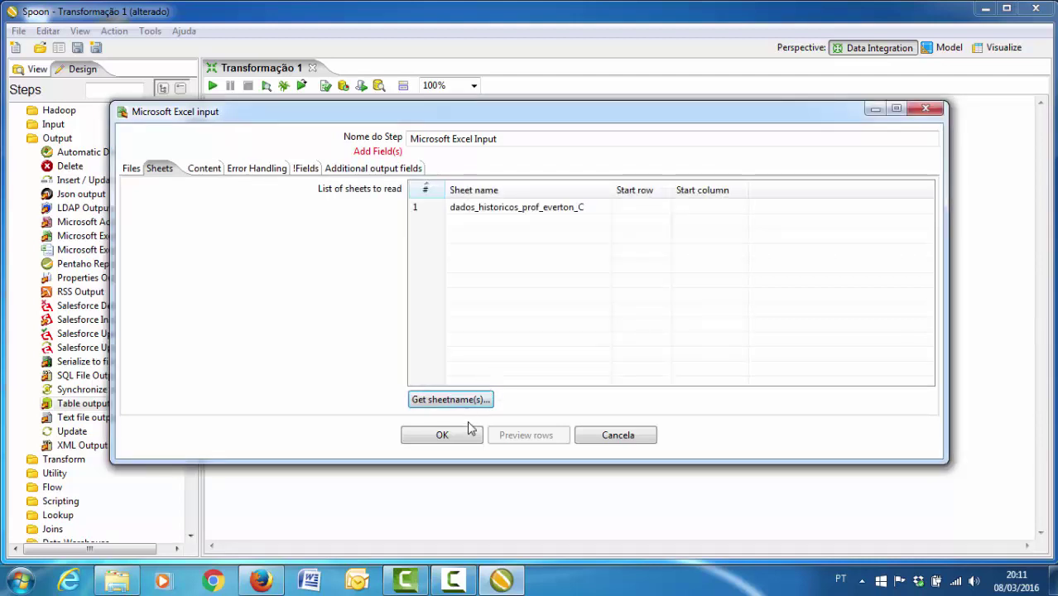
- Load the 11 header-row fields, such as chave_academico, and close the dialog
left_click(307, 169)
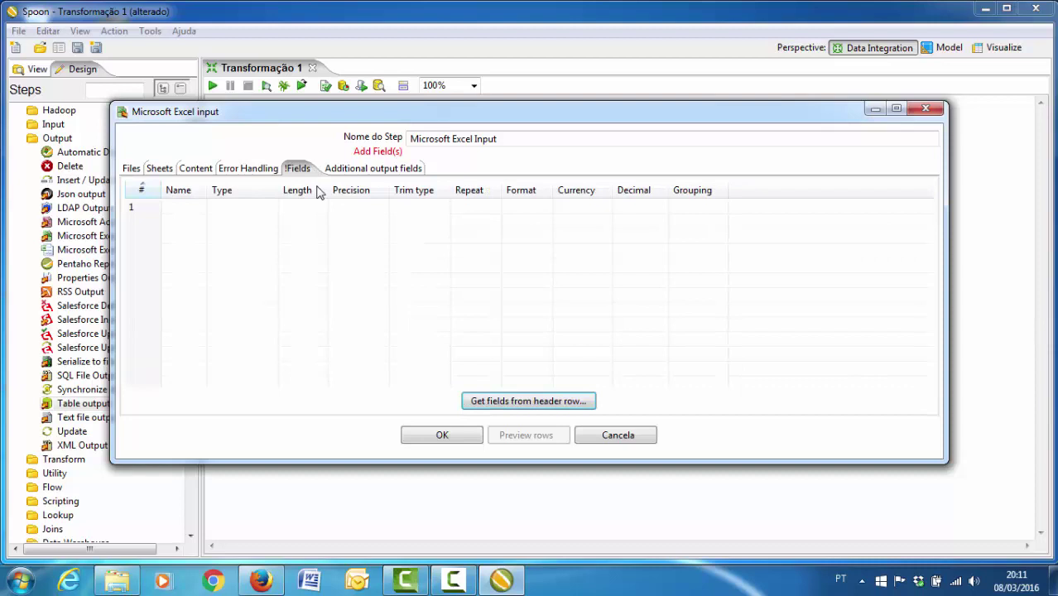
left_click(521, 402)
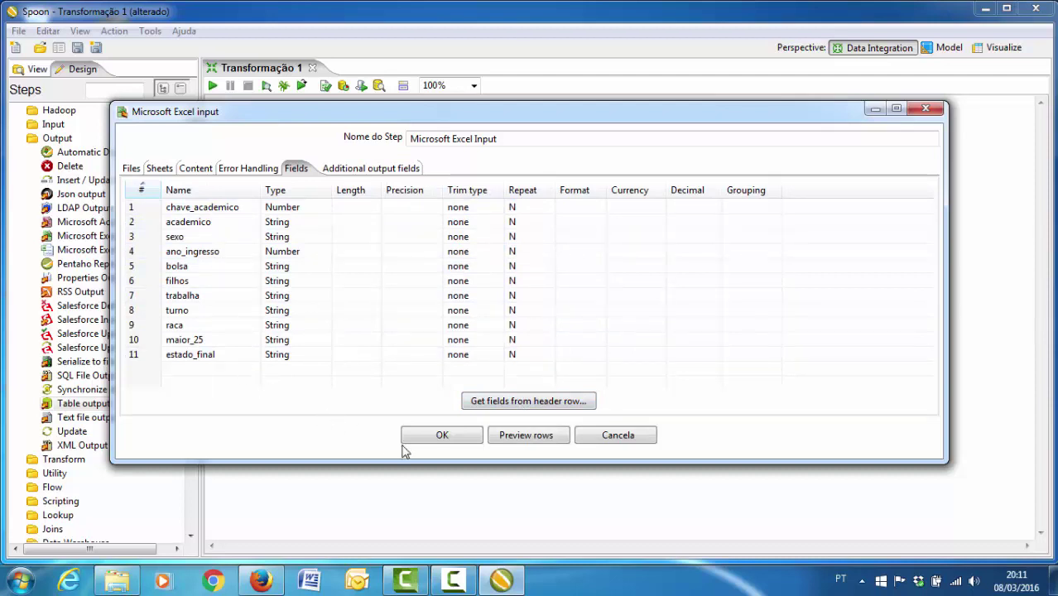
left_click(442, 436)
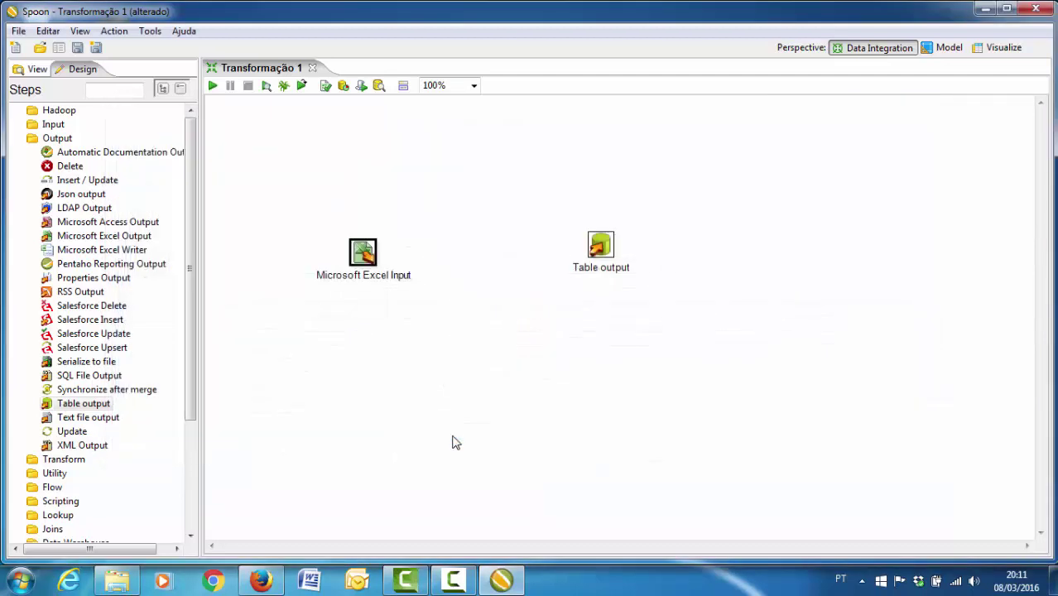
- Draw a hop from Microsoft Excel Input to Table output and open Table output's settings
mouse_move(364, 261)
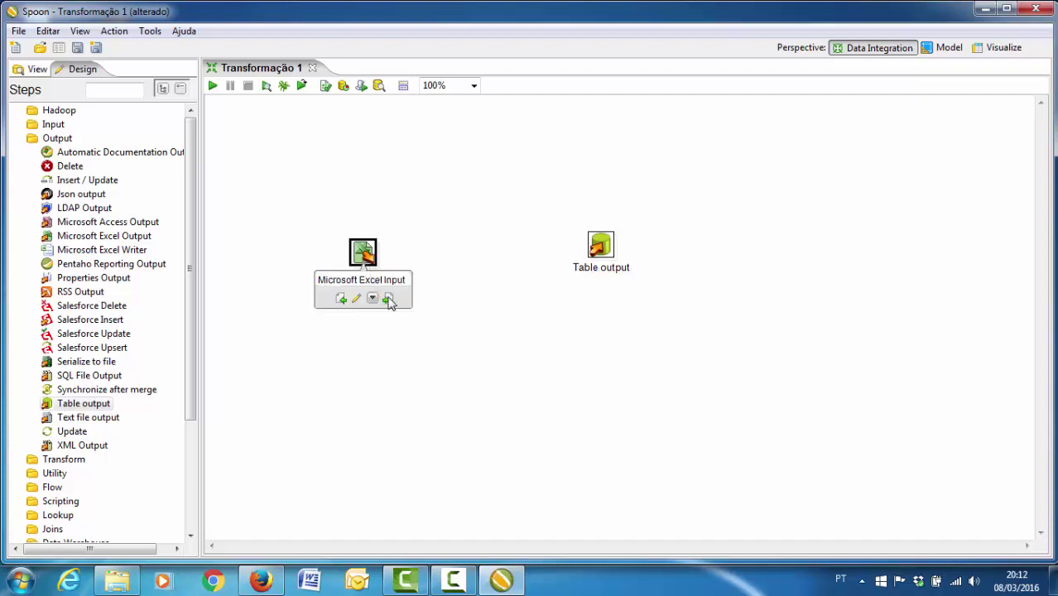
left_click_drag(389, 302, 614, 259)
mouse_move(596, 252)
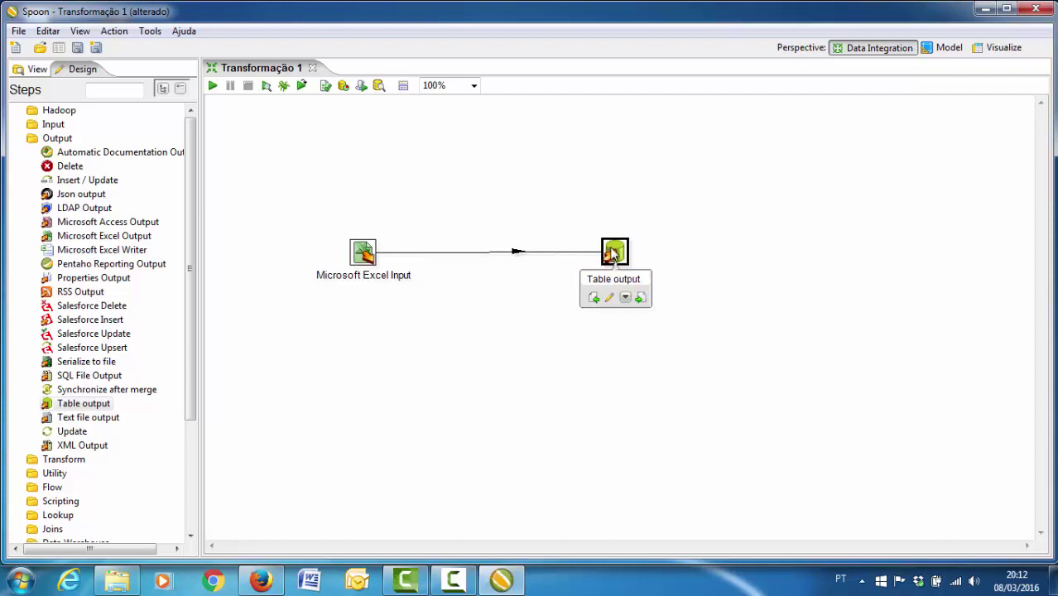
double_click(613, 253)
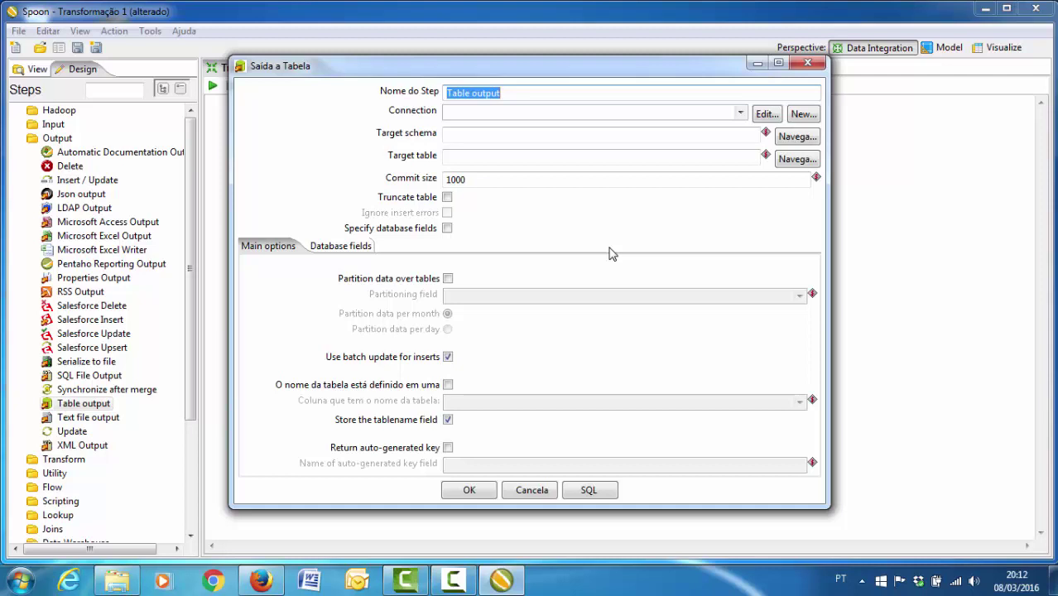
- Name the output step Academico and start a new MySQL connection named Academico
type("Academico")
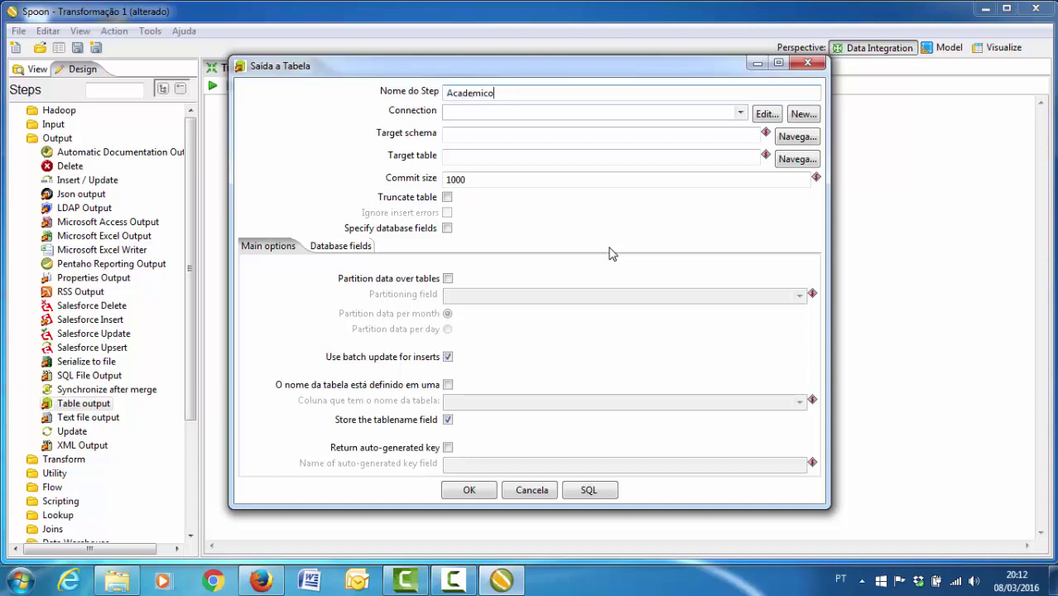
left_click(799, 115)
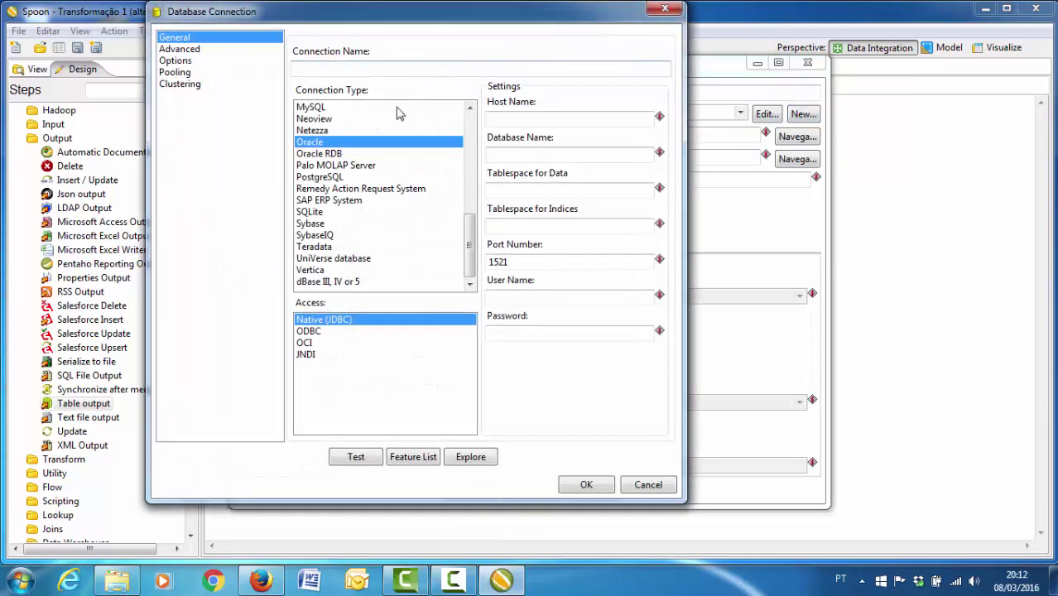
left_click(342, 67)
type("Academico")
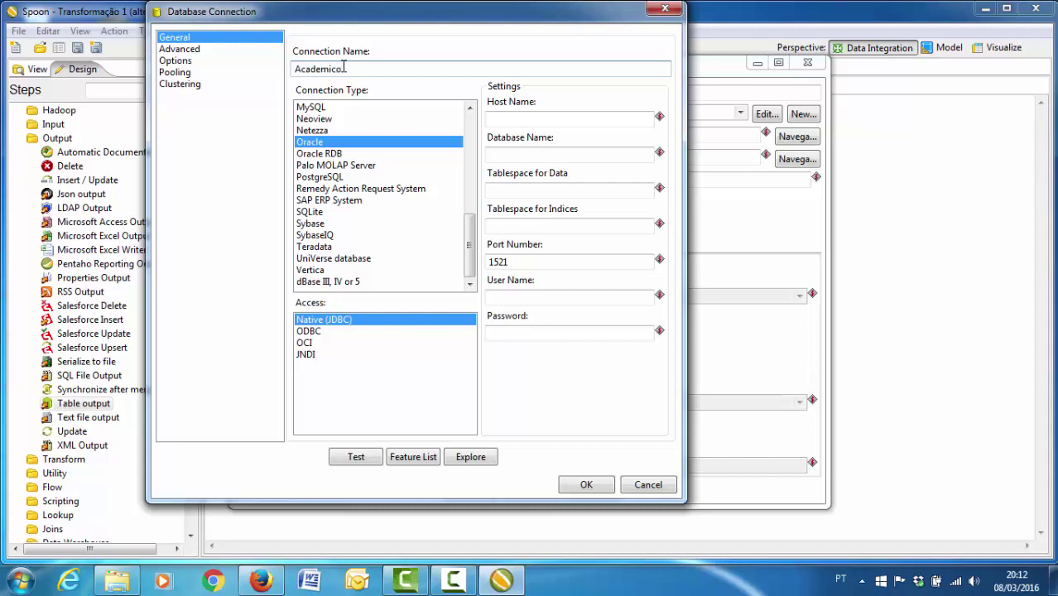
left_click(319, 107)
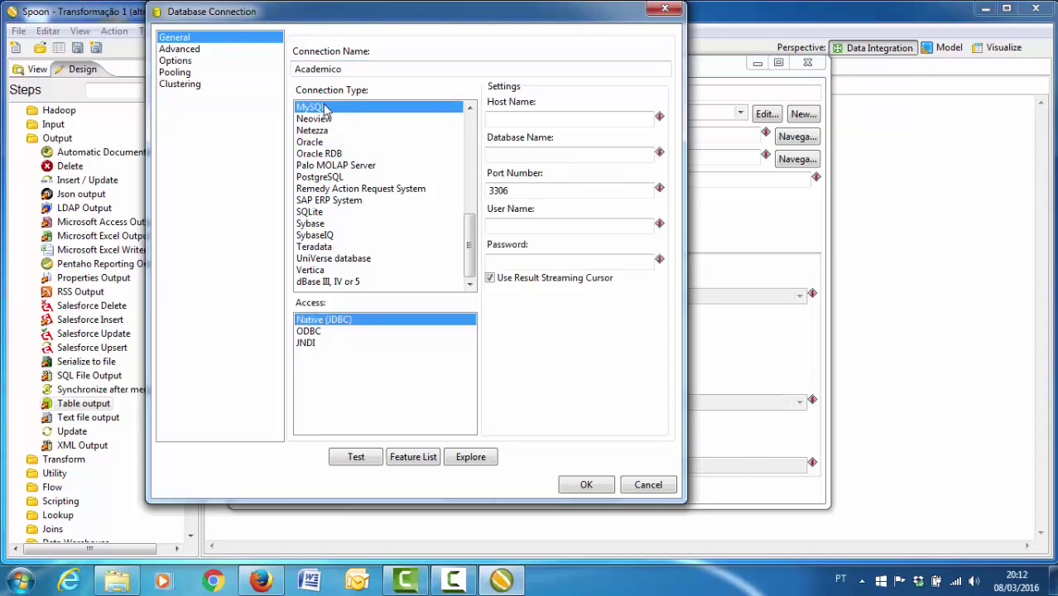
- Set host localhost, database dw_ufgd, the user and password, test successfully, and save
left_click(521, 118)
type("local")
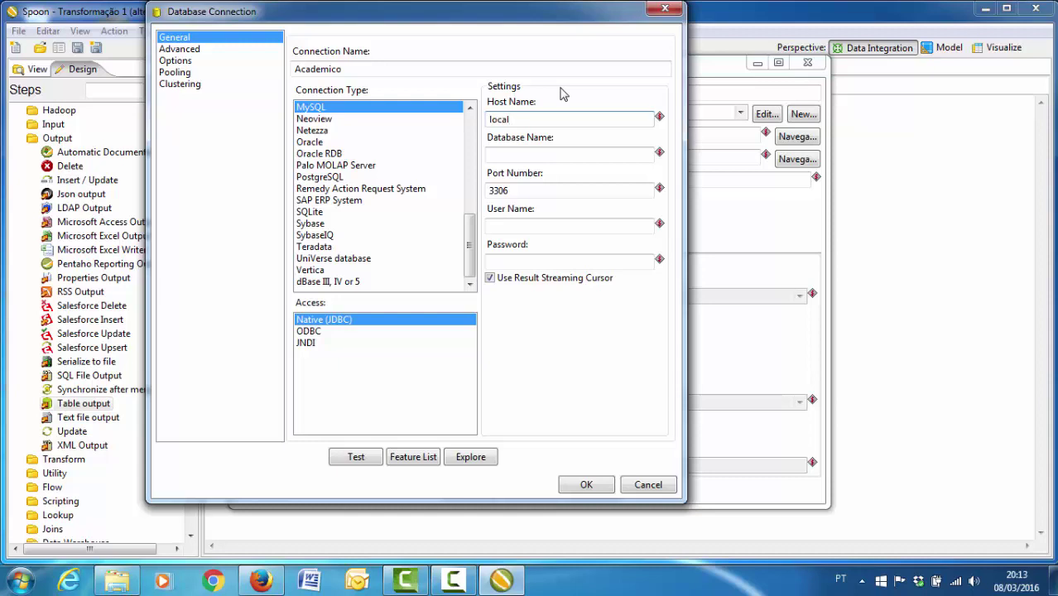
type("host")
key("Tab")
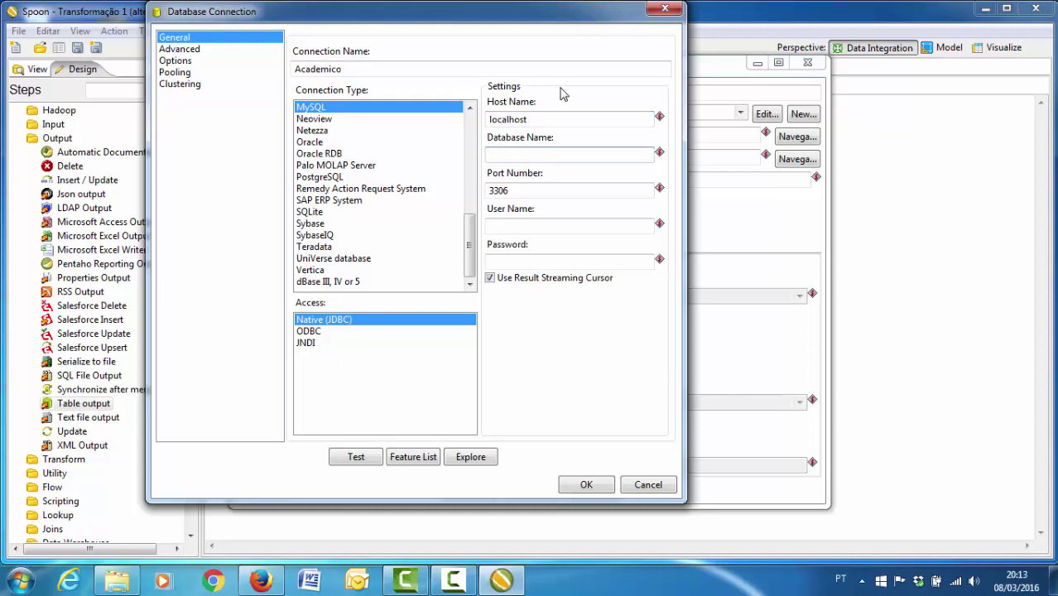
type("dw_ufgd")
key("Tab")
key("Tab")
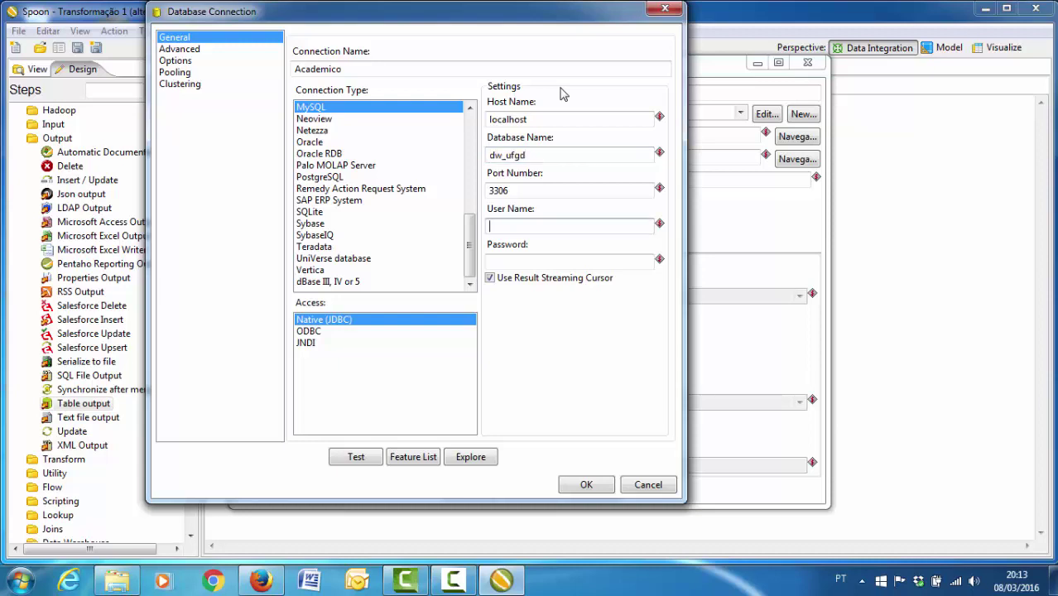
type("root")
key("Tab")
type("root")
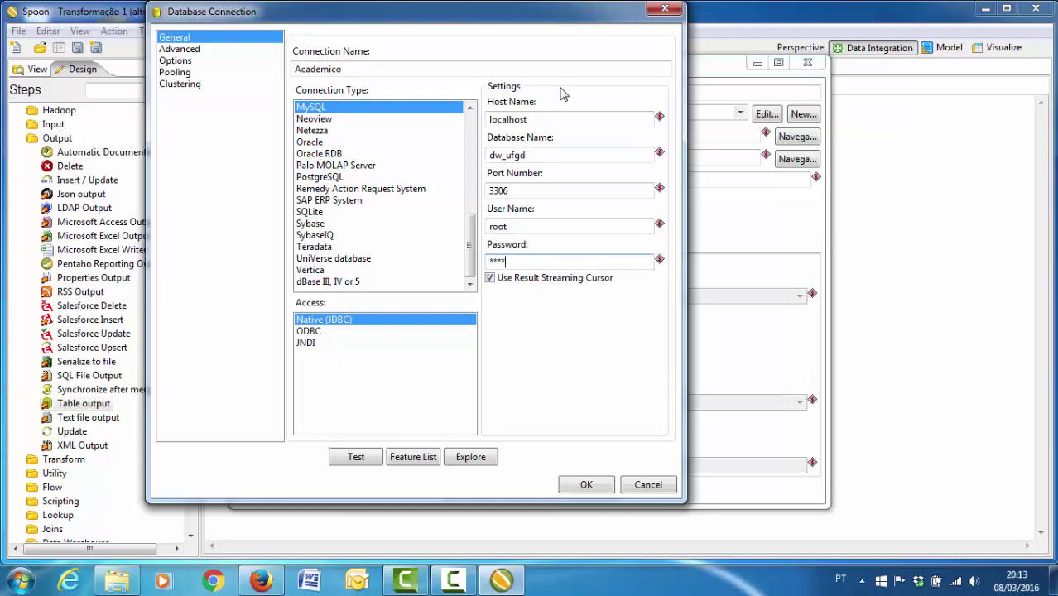
left_click(357, 464)
left_click_drag(284, 113, 300, 114)
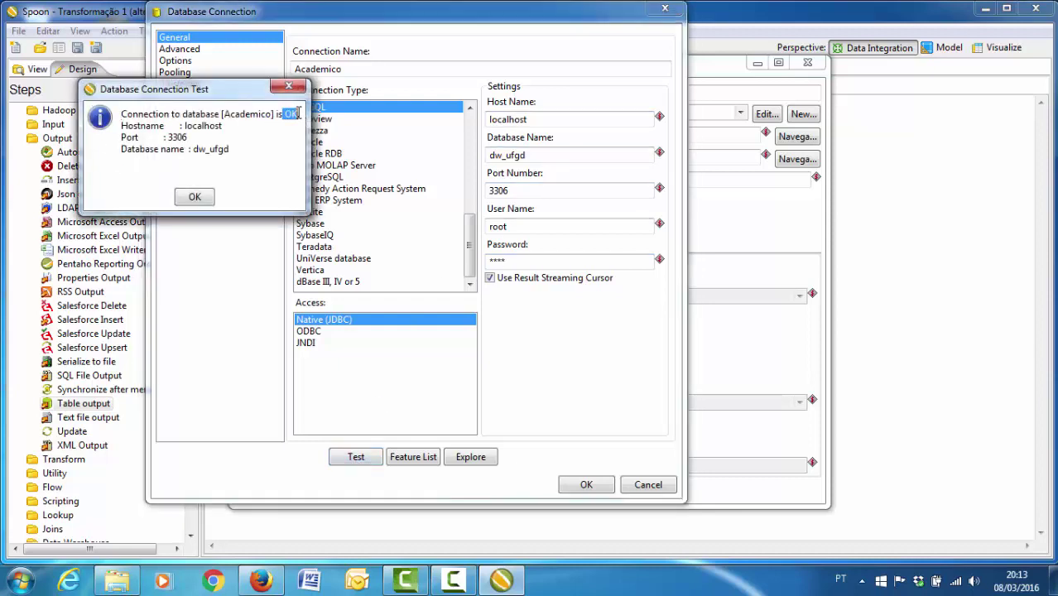
left_click(193, 197)
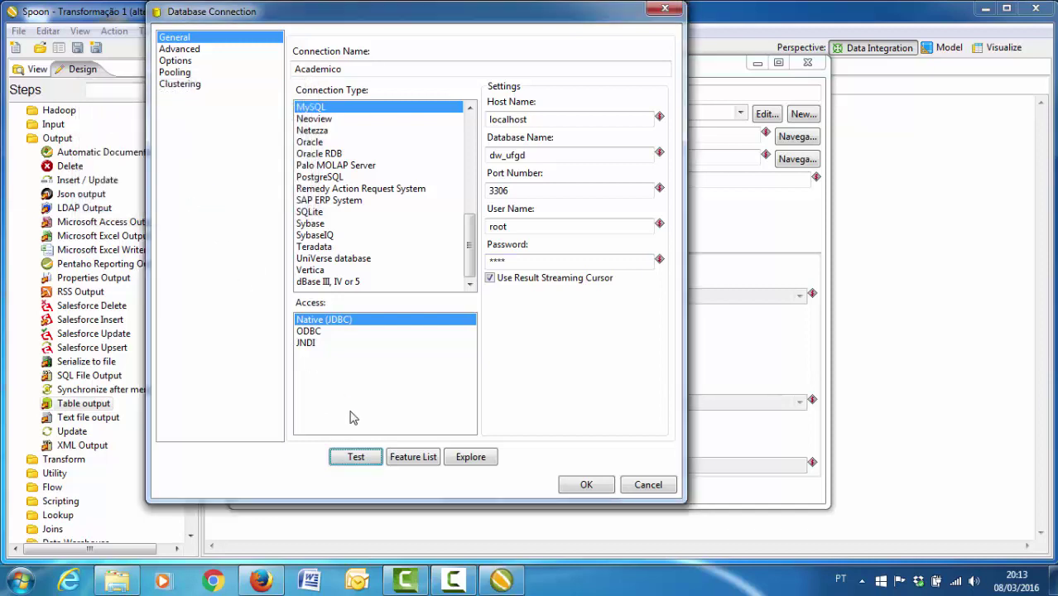
left_click(584, 485)
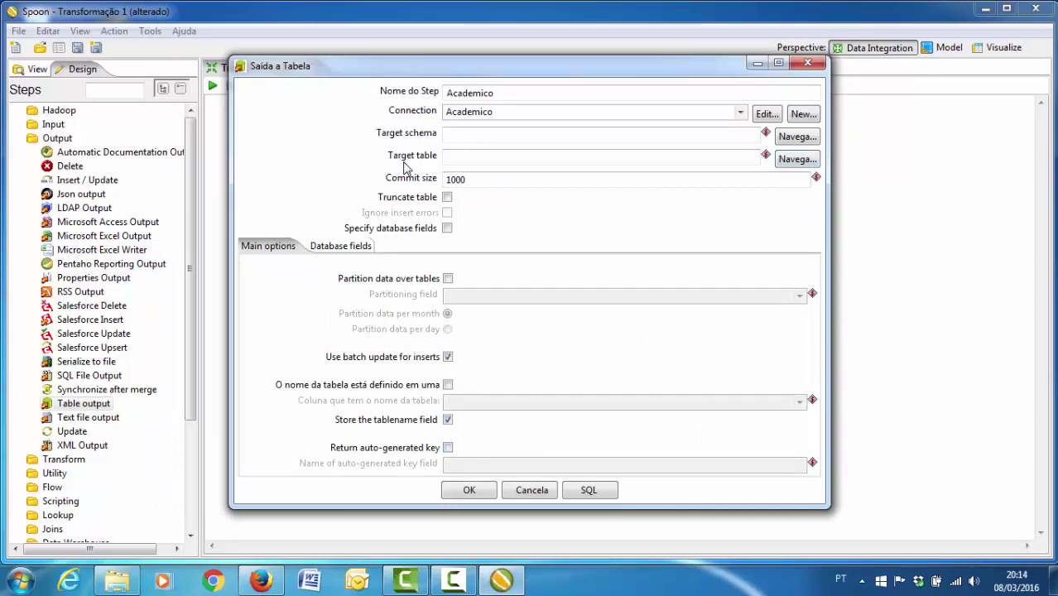
- Pick dimensao_academico from the Academico connection's tables as target and open field mapping
left_click(790, 159)
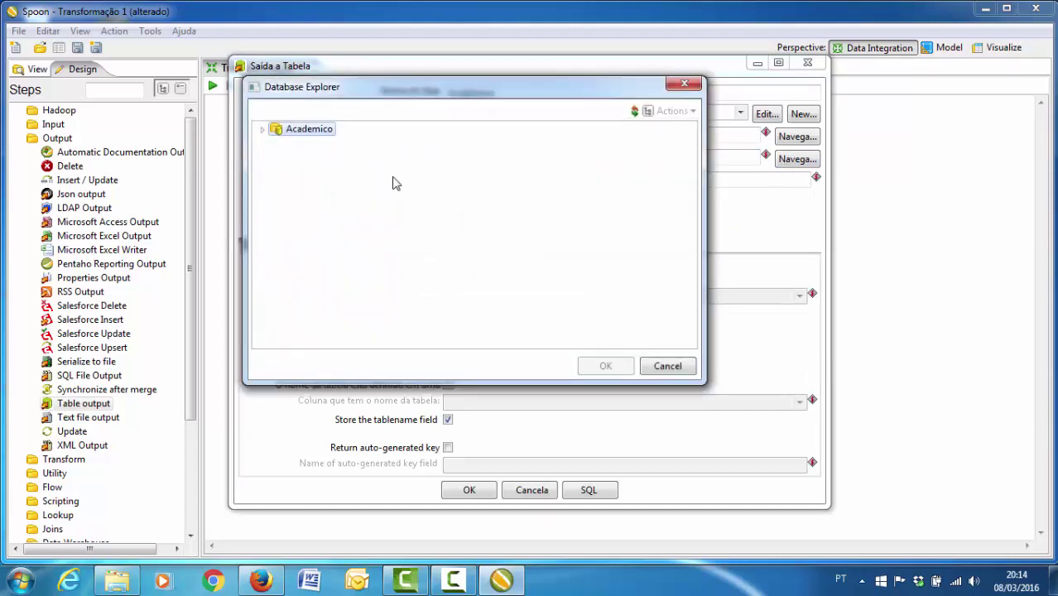
left_click(263, 130)
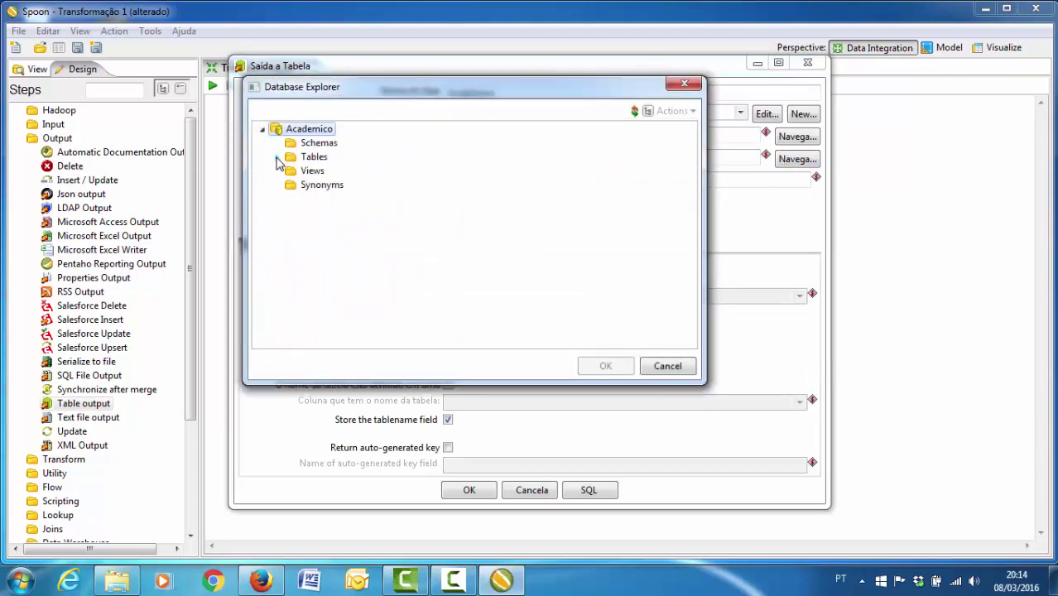
left_click(276, 157)
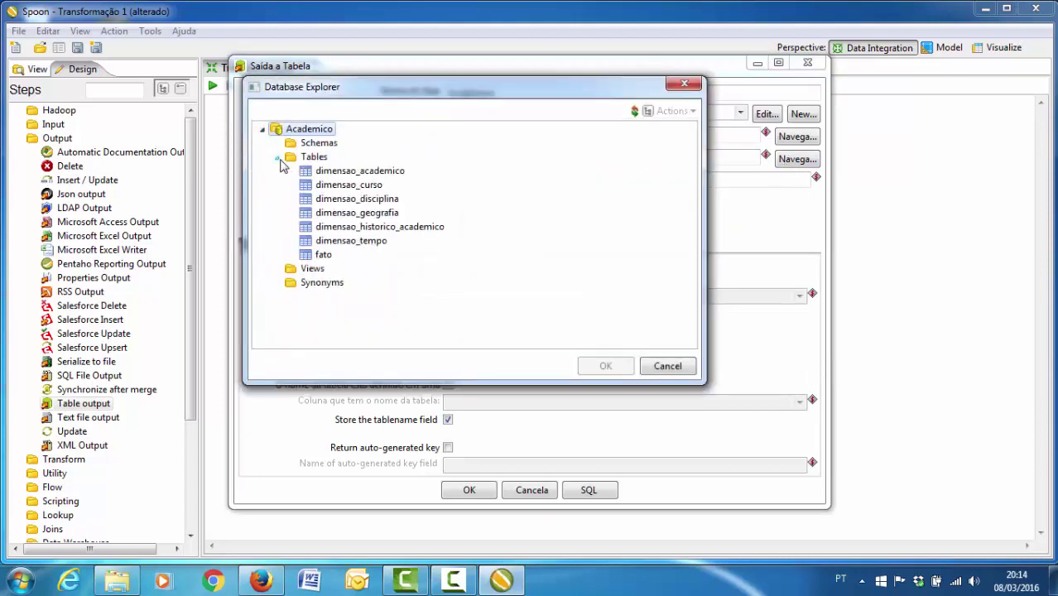
double_click(351, 172)
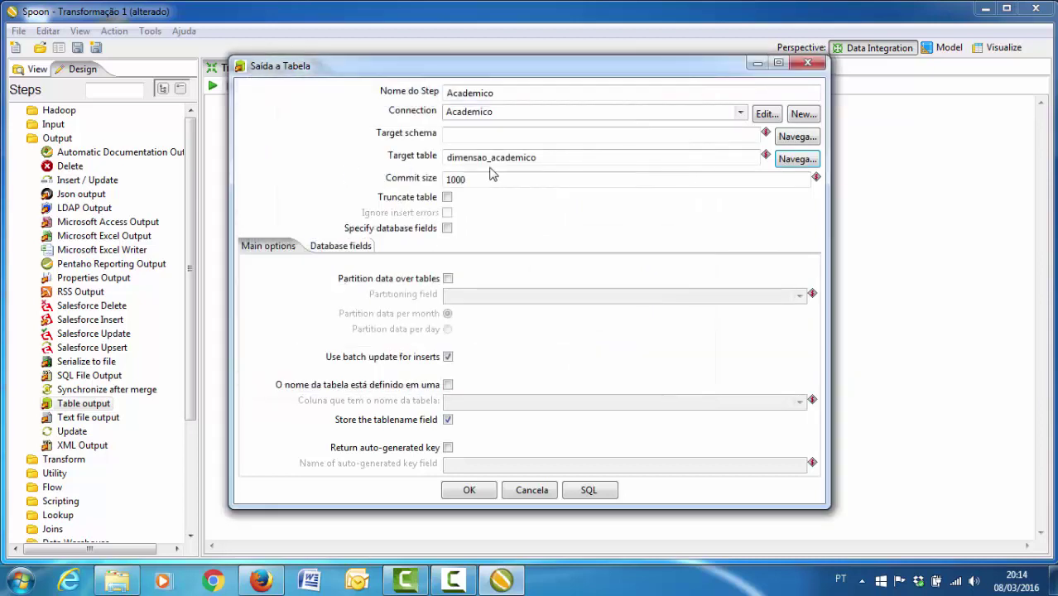
left_click(344, 247)
left_click(778, 311)
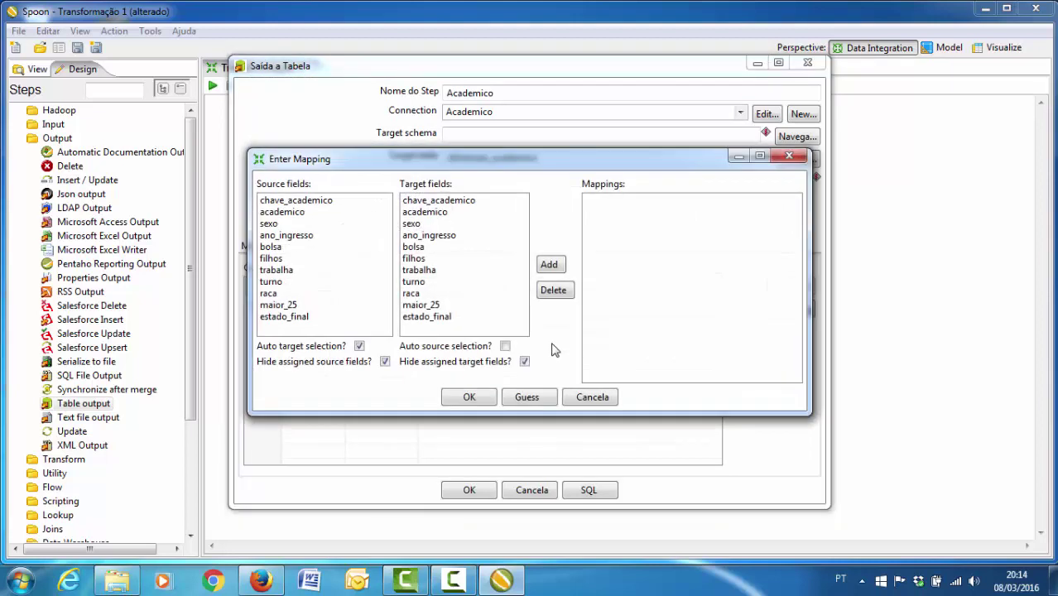
- Pair all 11 fields, chave_academico through estado_final, with same-named columns and confirm
left_click(327, 202)
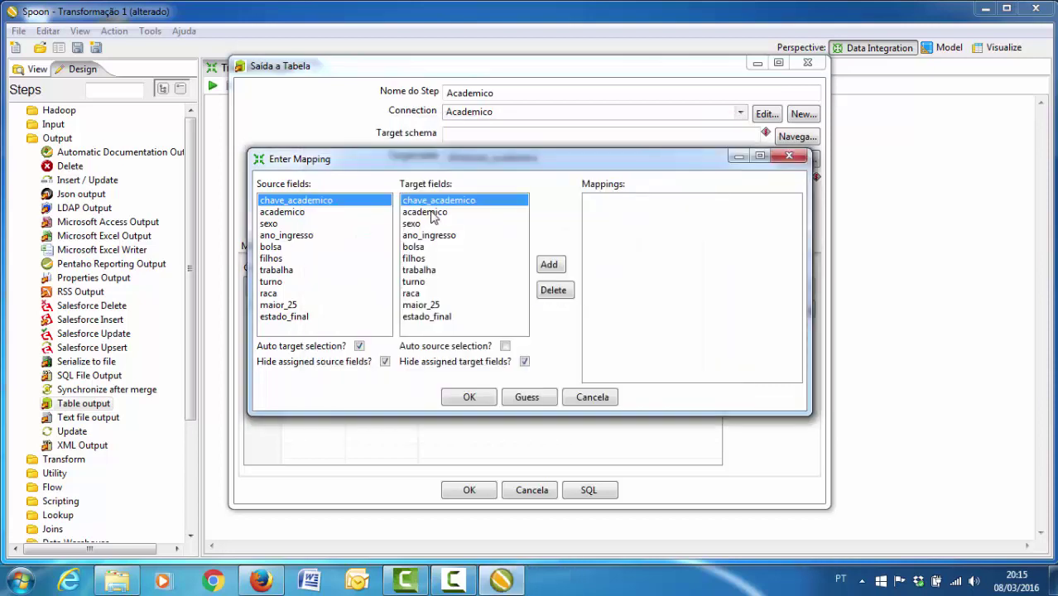
double_click(350, 204)
double_click(329, 205)
double_click(329, 205)
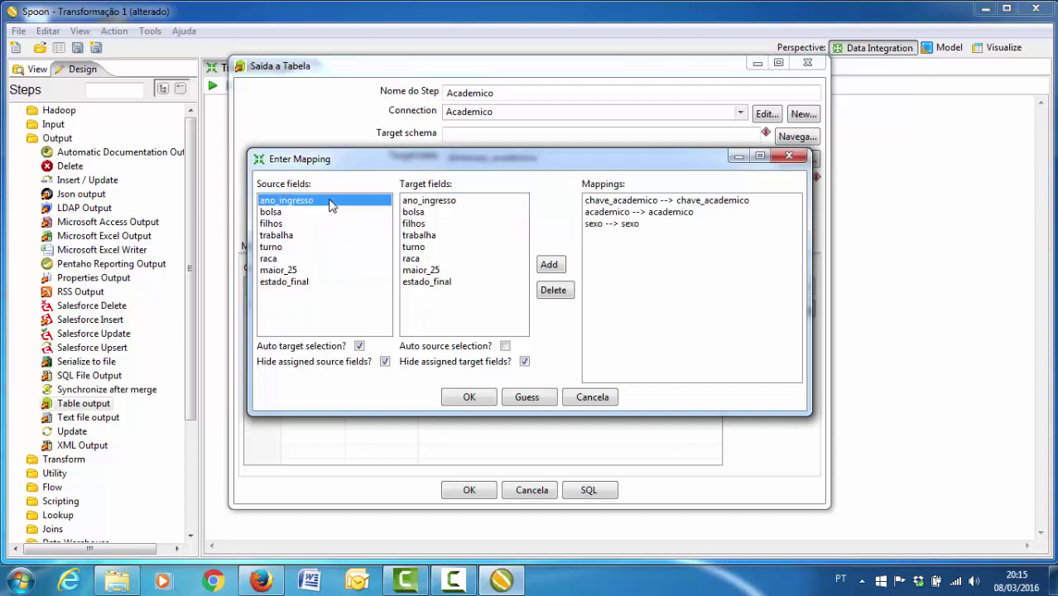
double_click(330, 206)
double_click(330, 205)
double_click(329, 205)
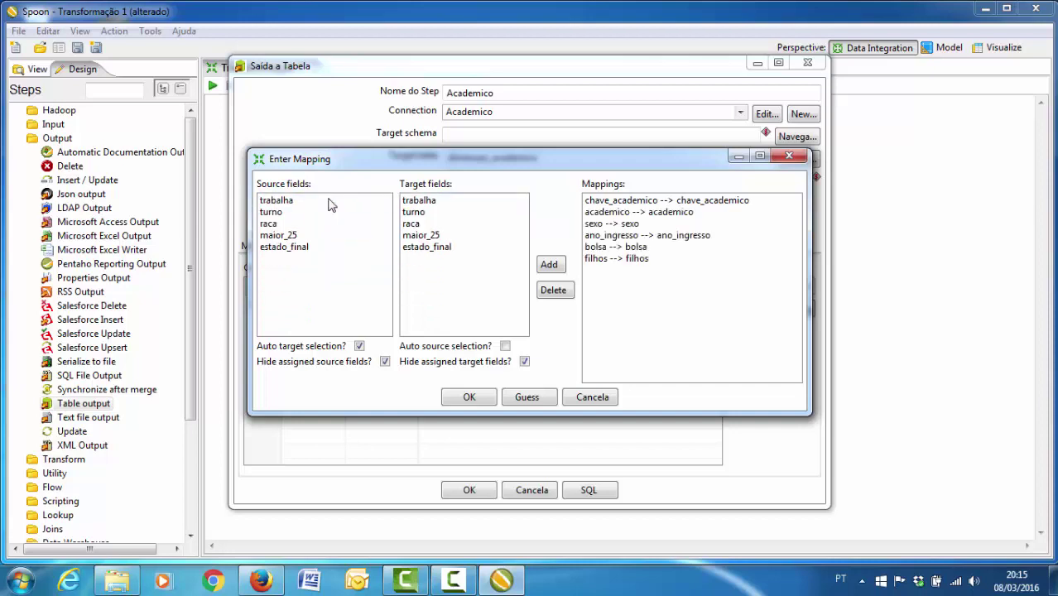
double_click(329, 205)
double_click(330, 205)
double_click(329, 205)
double_click(329, 205)
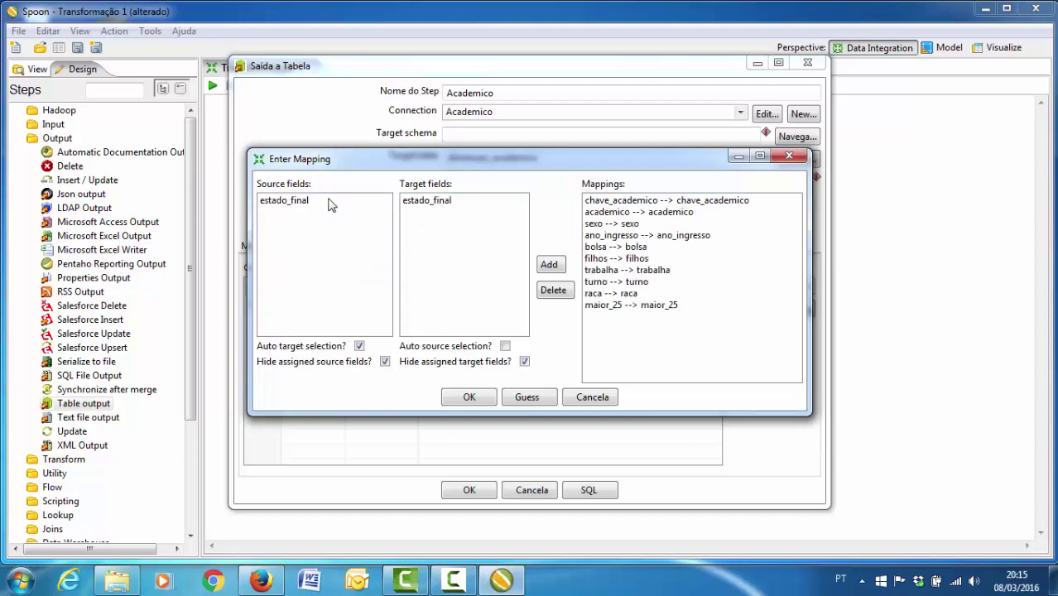
double_click(329, 205)
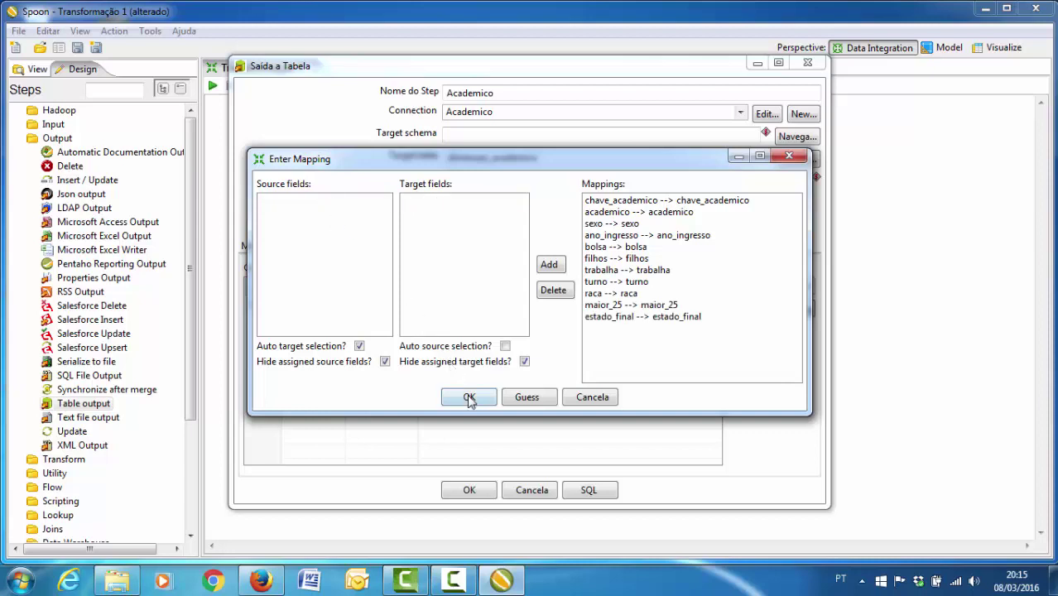
left_click(469, 399)
left_click(486, 493)
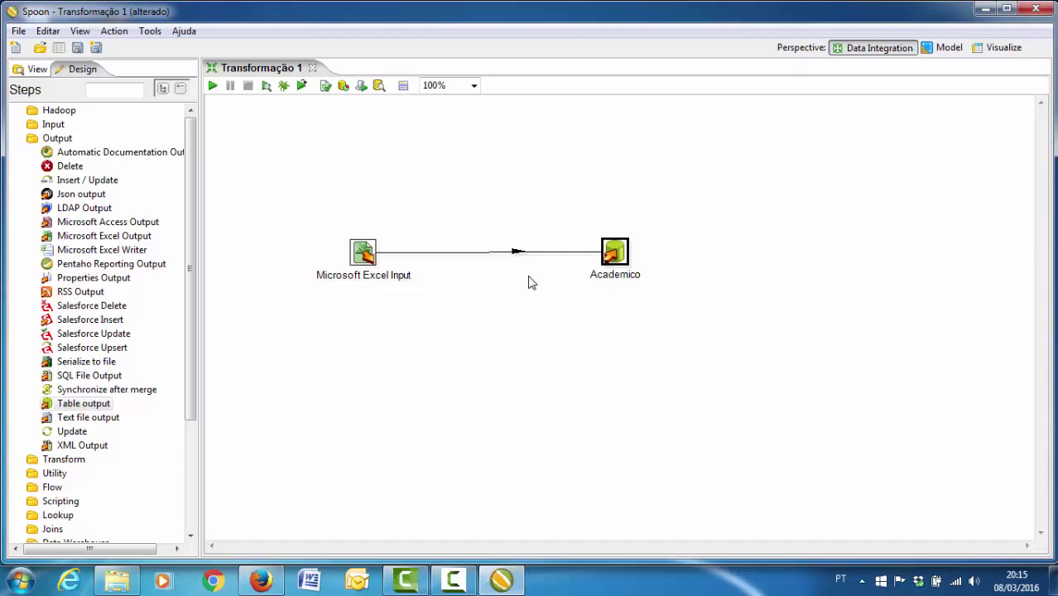
- Save the transformation as academico on the Desktop (Área de Trabalho)
left_click(19, 31)
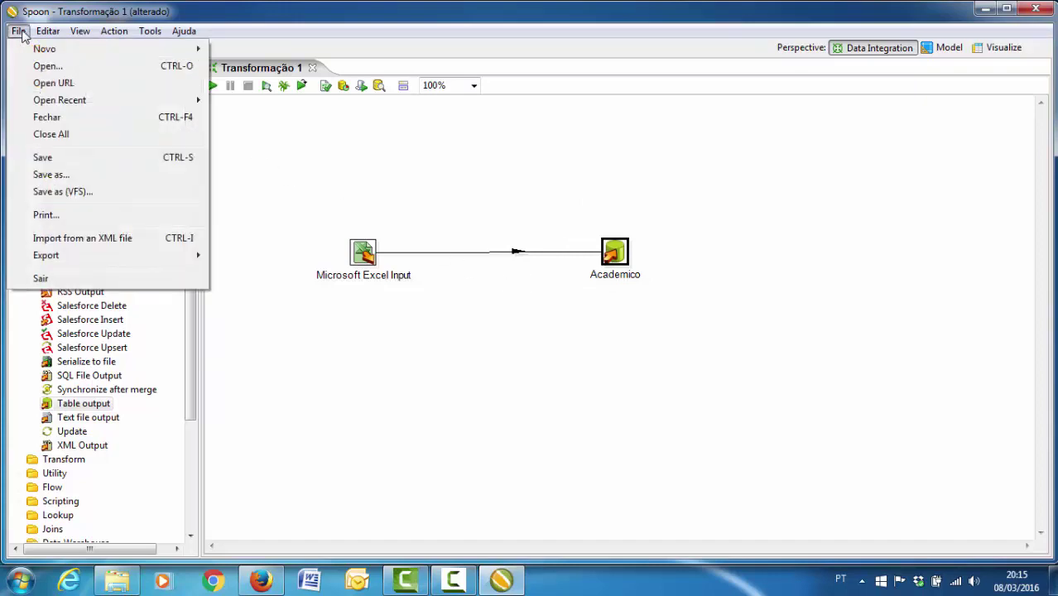
left_click(71, 171)
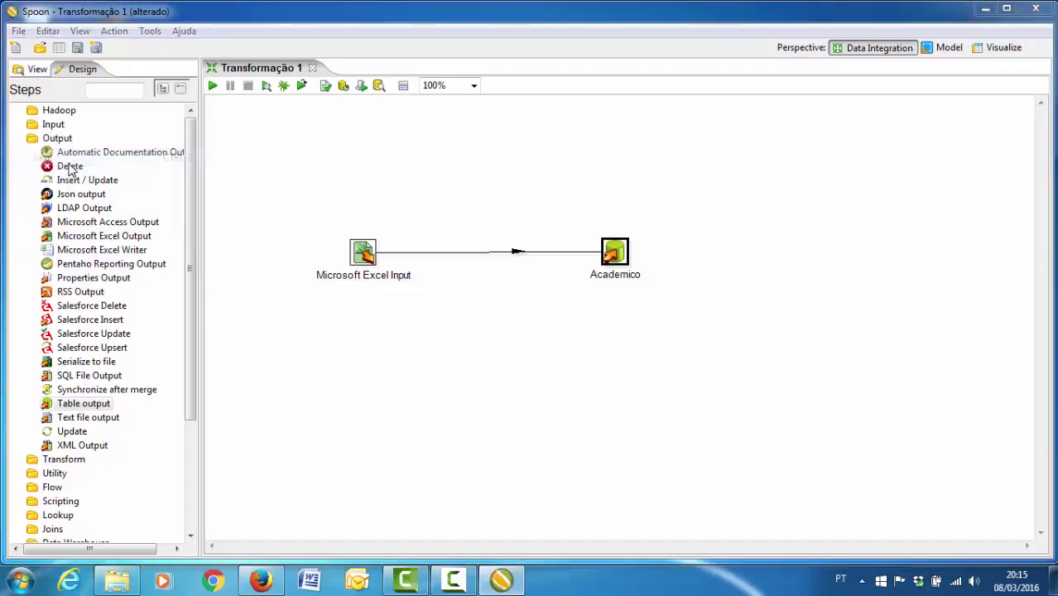
left_click(100, 151)
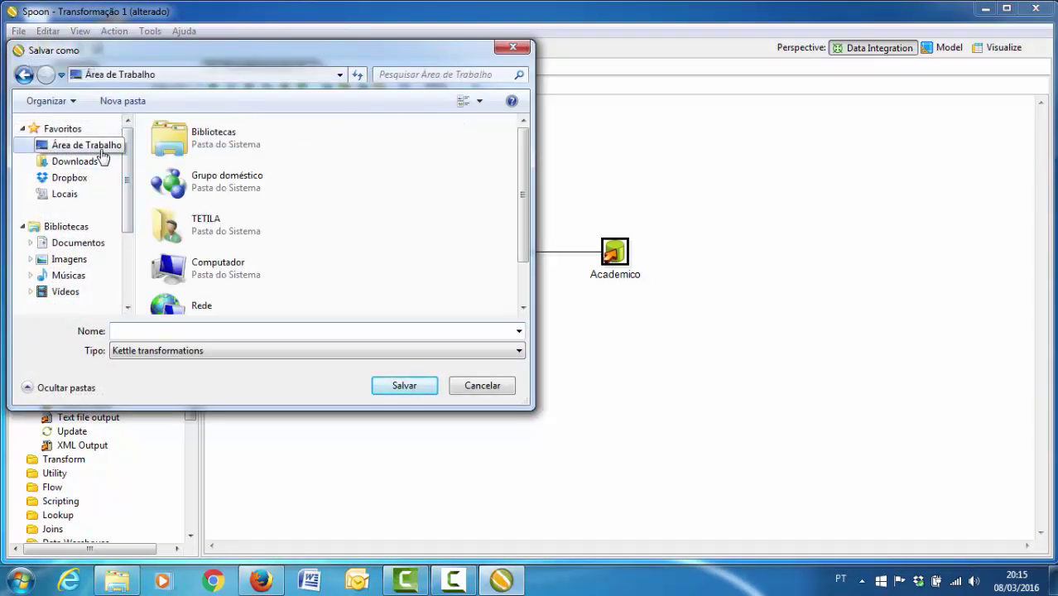
left_click(189, 331)
type("academico")
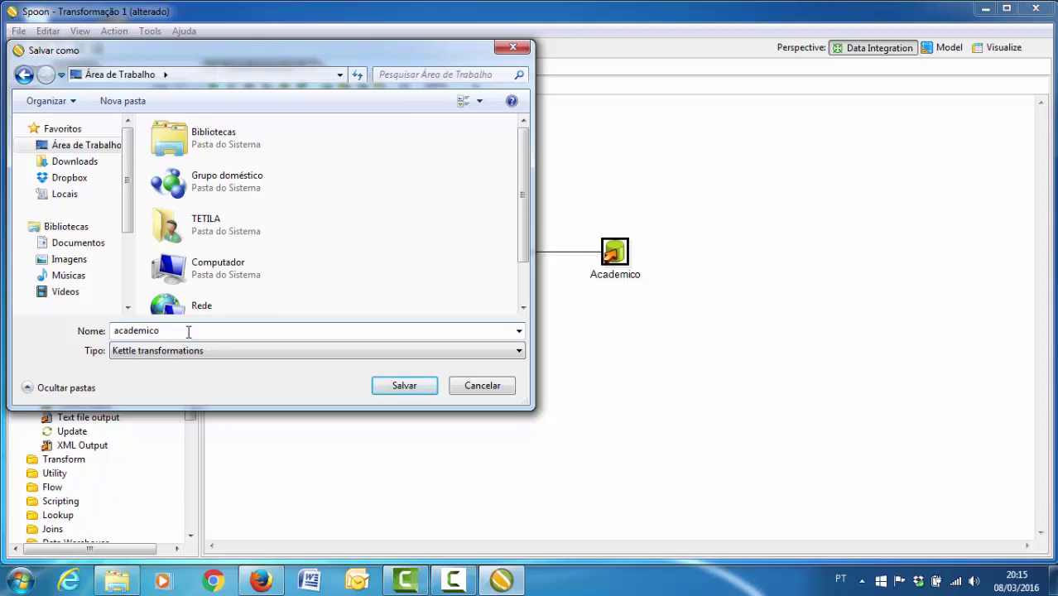
left_click(402, 385)
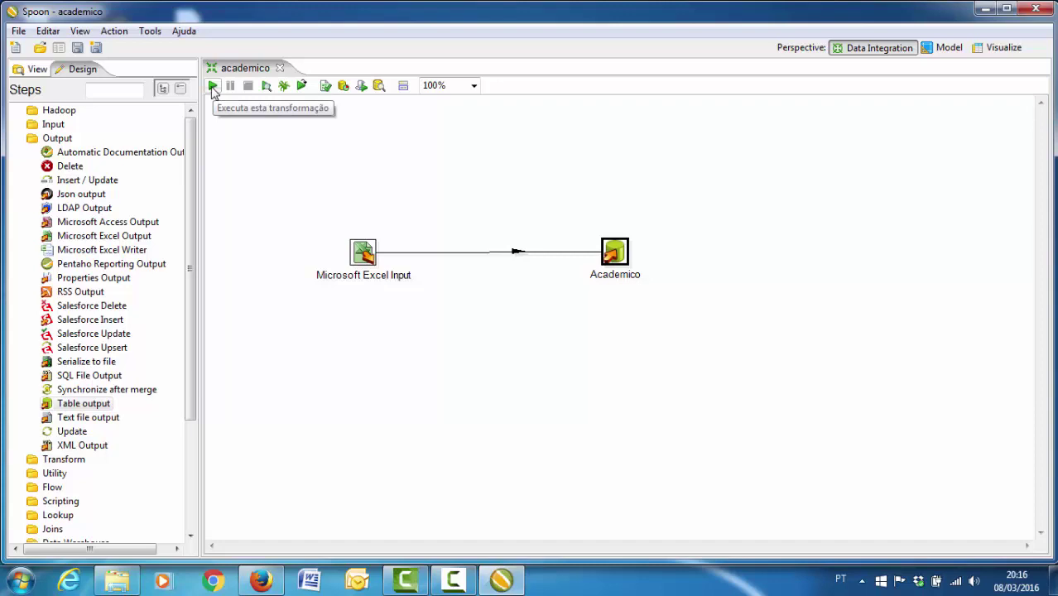
- Run the academico transformation locally, writing 399 rows to Academico, then start MySQL 5.7 Command Line Client
left_click(213, 87)
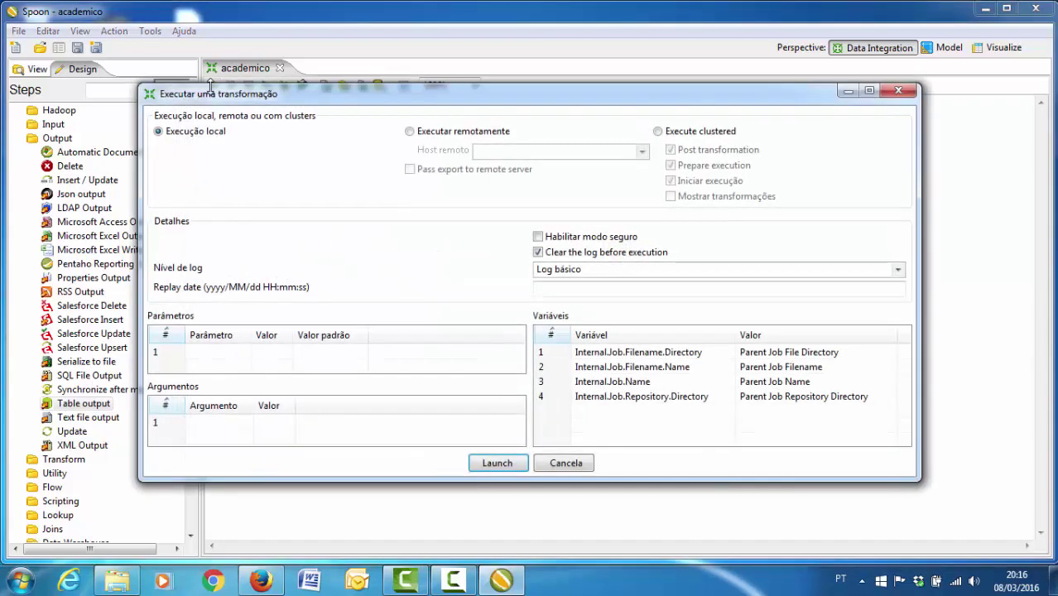
left_click(495, 463)
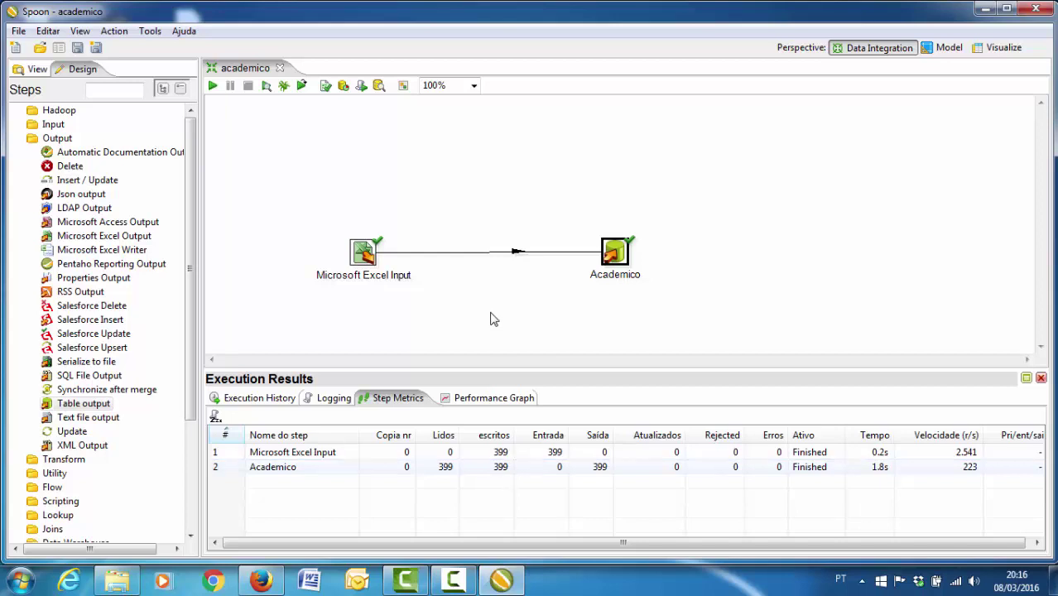
key("super")
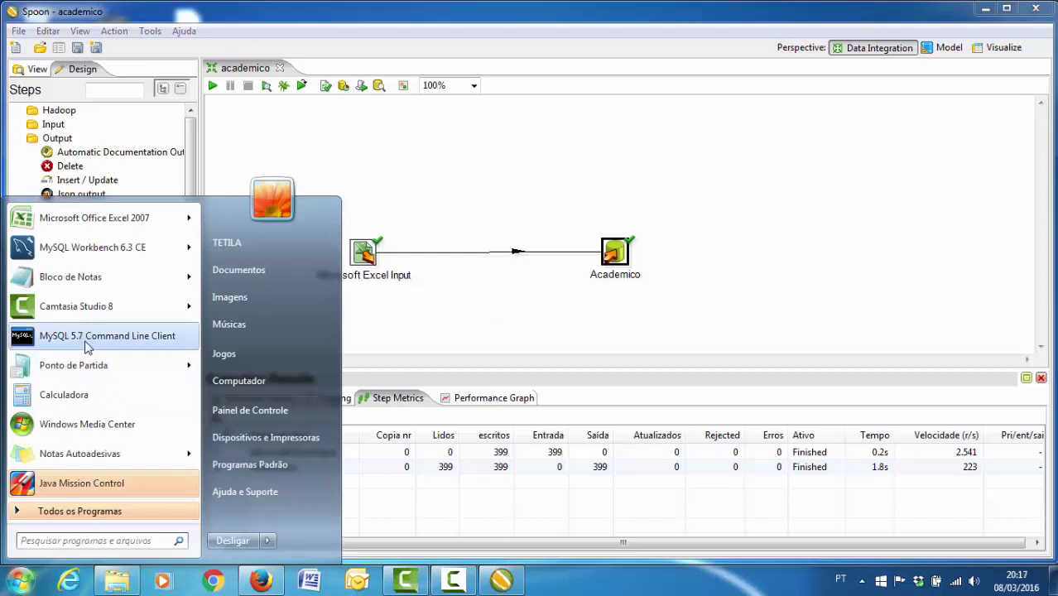
left_click(378, 403)
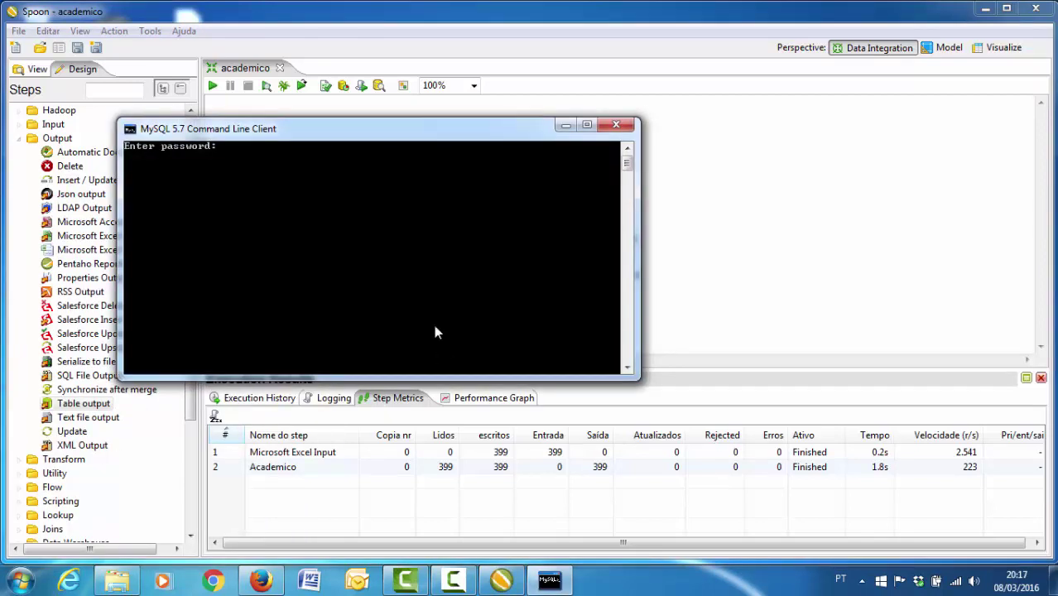
- Log into MySQL, use dw_ufgd, list dimensao_academico's 399 rows, and close the console
left_click_drag(322, 143, 484, 265)
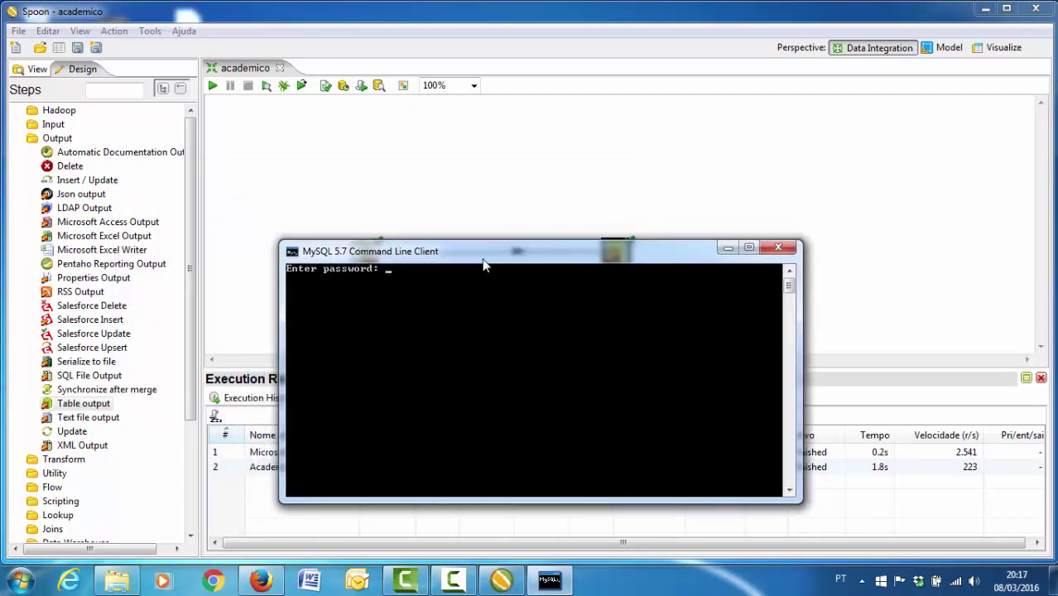
type("root")
key("Return")
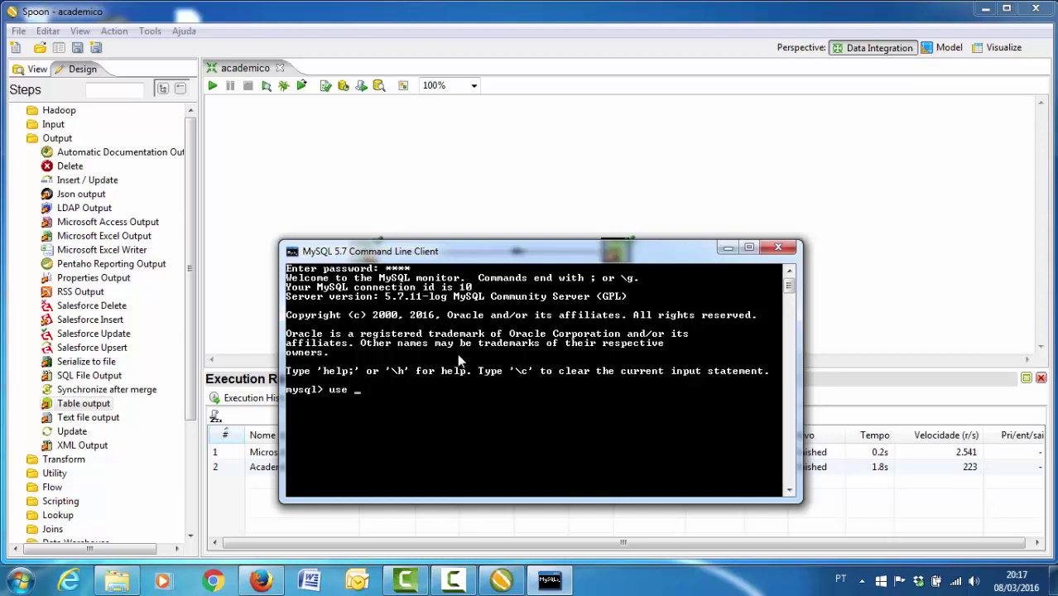
type("use dw_ufgd;")
key("Return")
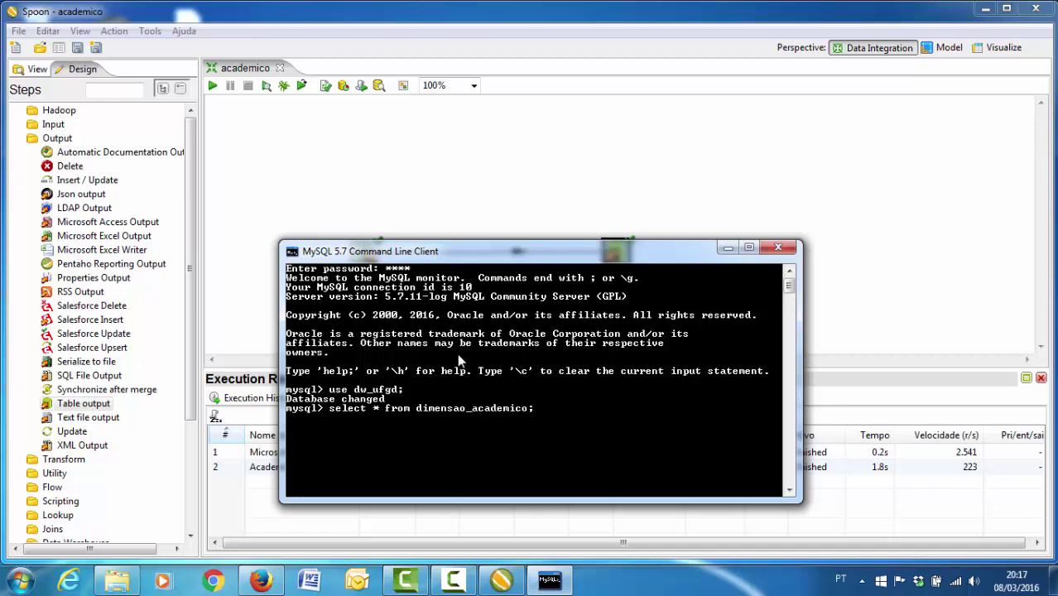
key("Return")
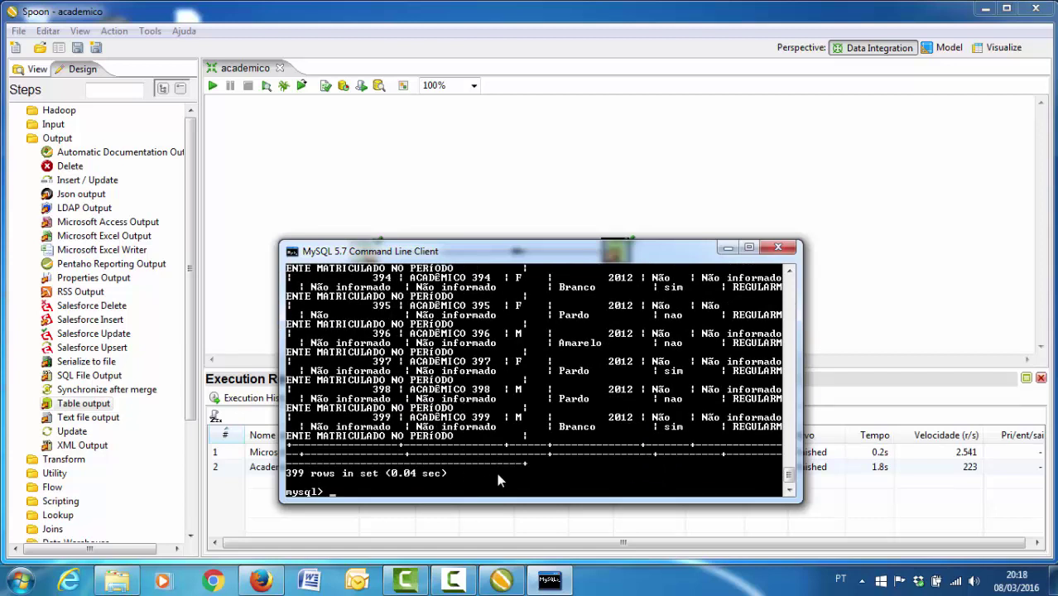
left_click(779, 249)
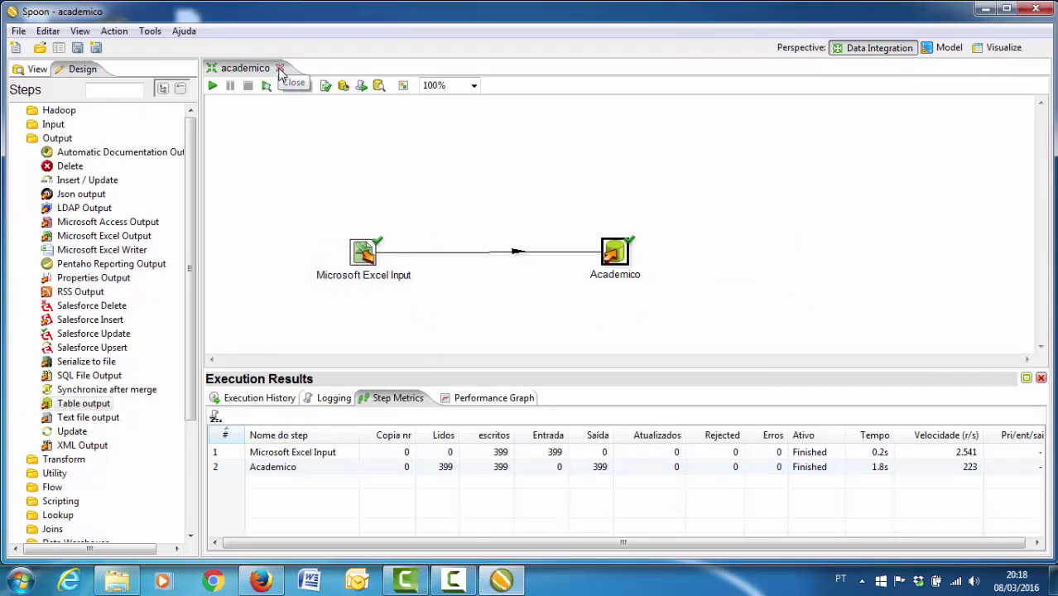
- Close the academico transformation and create a new empty transformation
left_click(280, 68)
left_click(18, 30)
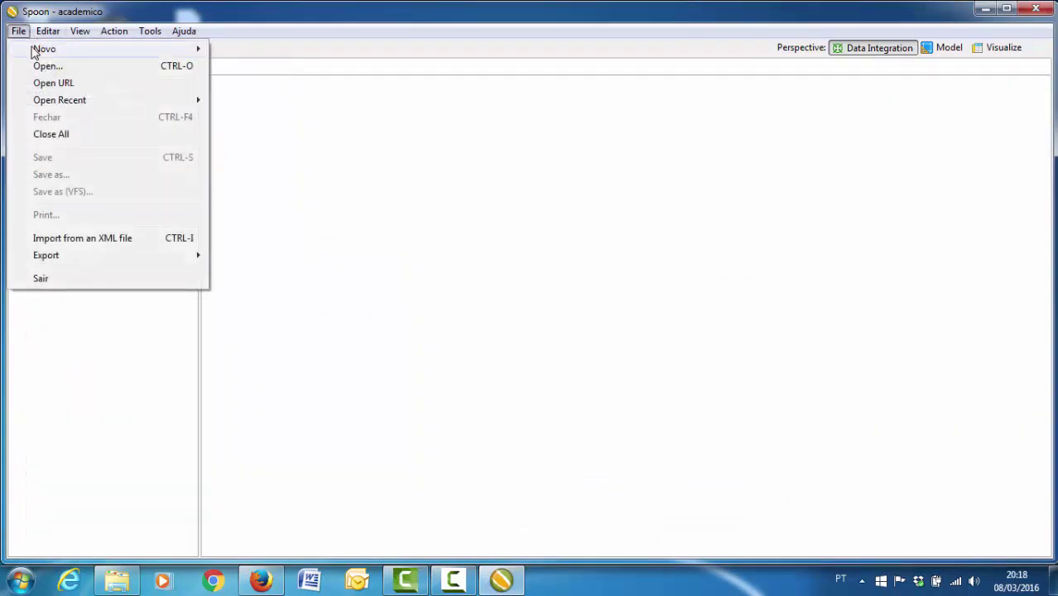
mouse_move(35, 52)
left_click(242, 50)
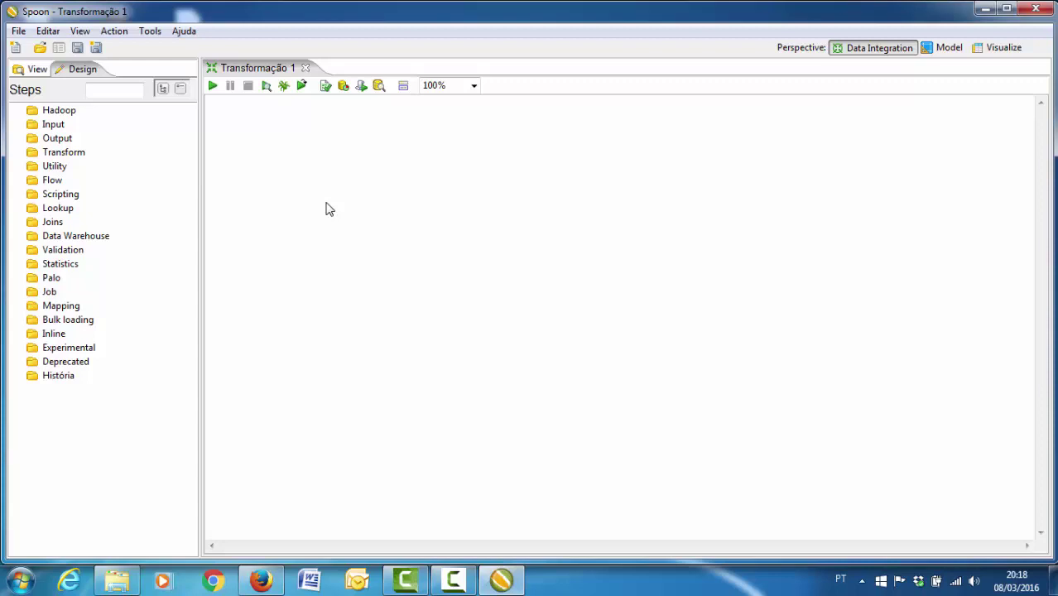
- Place a Microsoft Excel Input step and, to its right, a Table output step on the canvas
left_click(18, 124)
left_click_drag(190, 208, 192, 250)
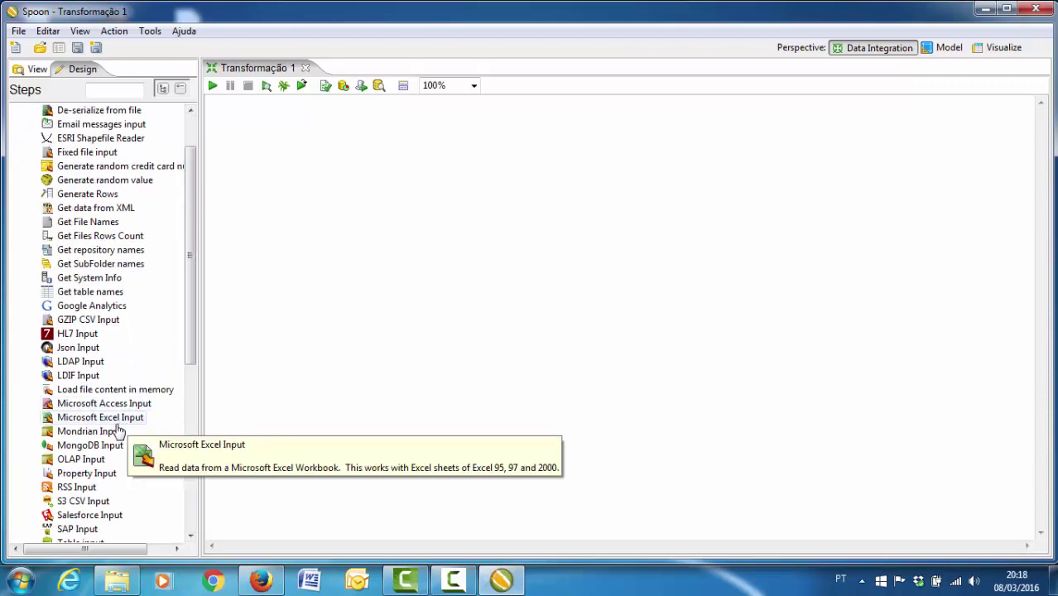
left_click_drag(124, 417, 324, 302)
left_click_drag(195, 168, 195, 135)
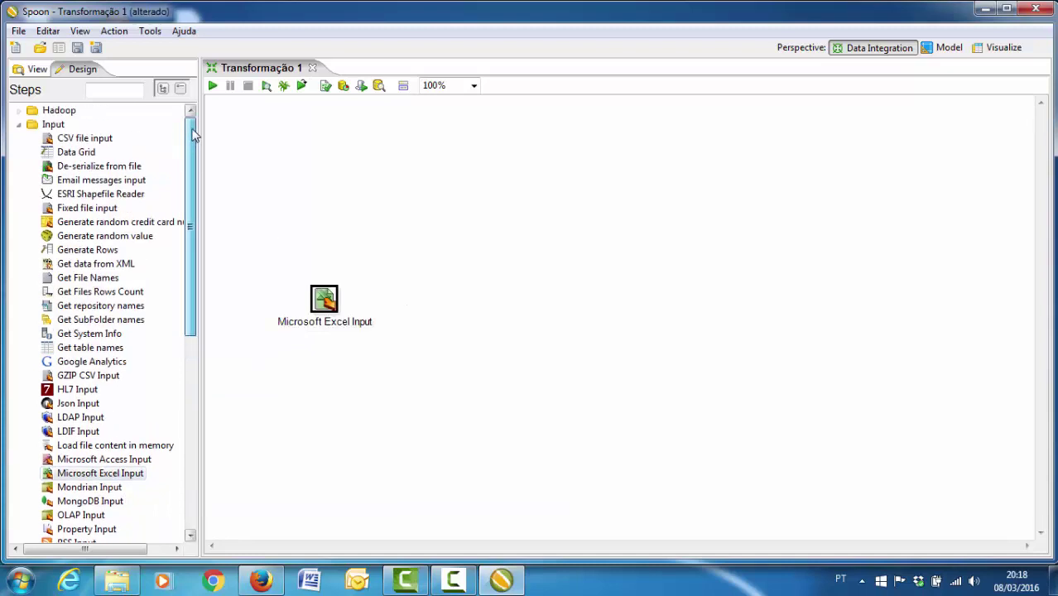
left_click(33, 126)
left_click(18, 125)
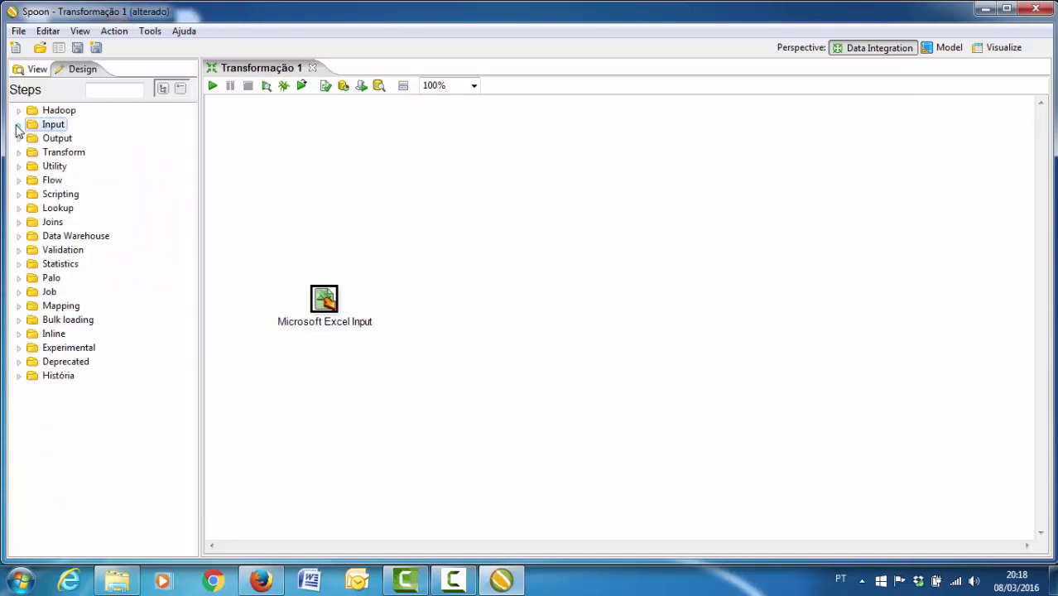
left_click(19, 139)
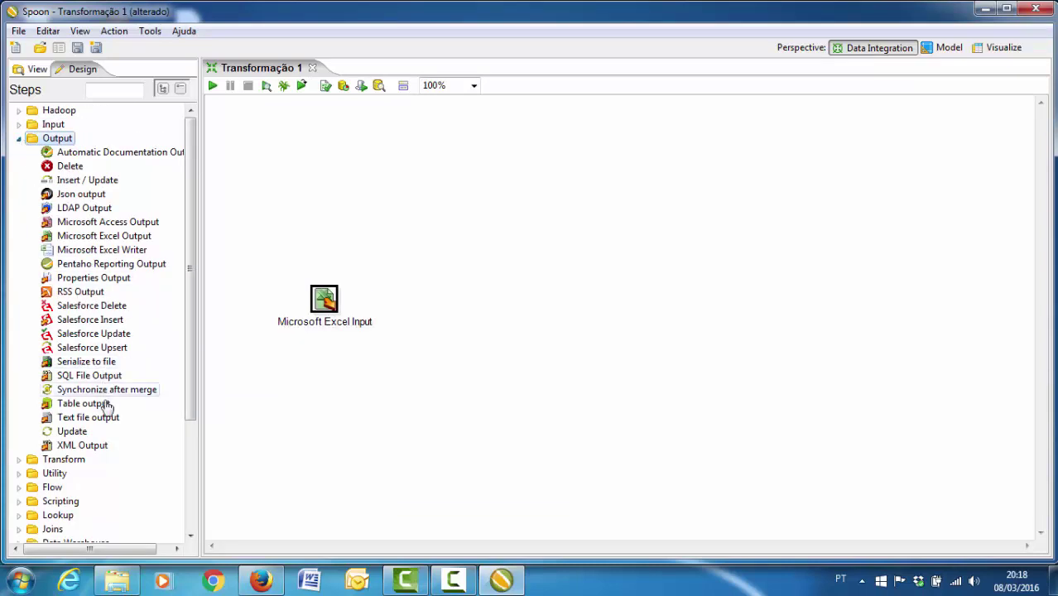
left_click_drag(91, 403, 578, 286)
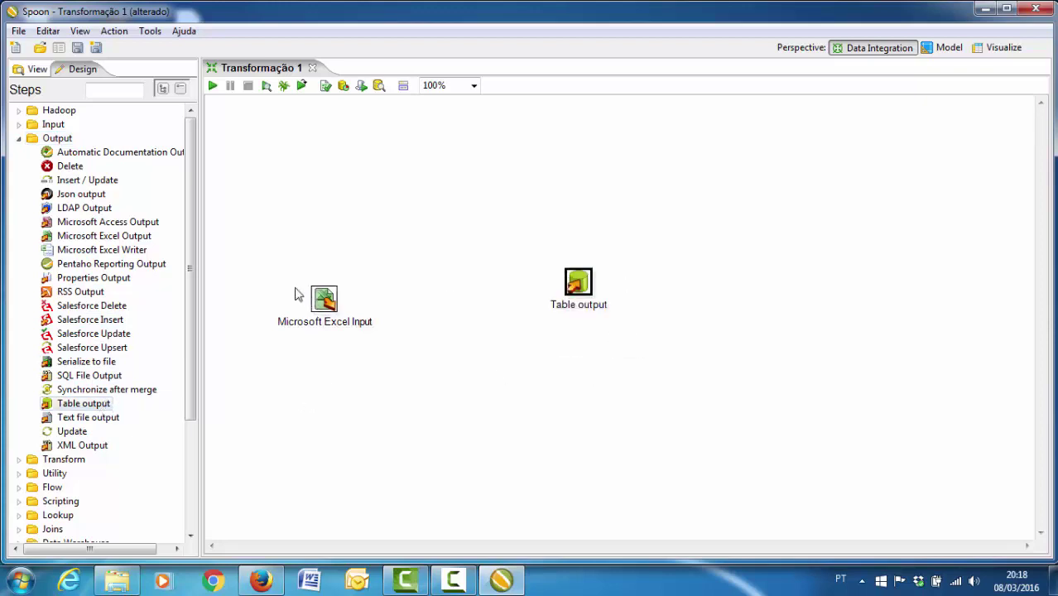
- Add Desktop\Planilhas\dimensao_curso.xls as the Excel input's source file
double_click(335, 301)
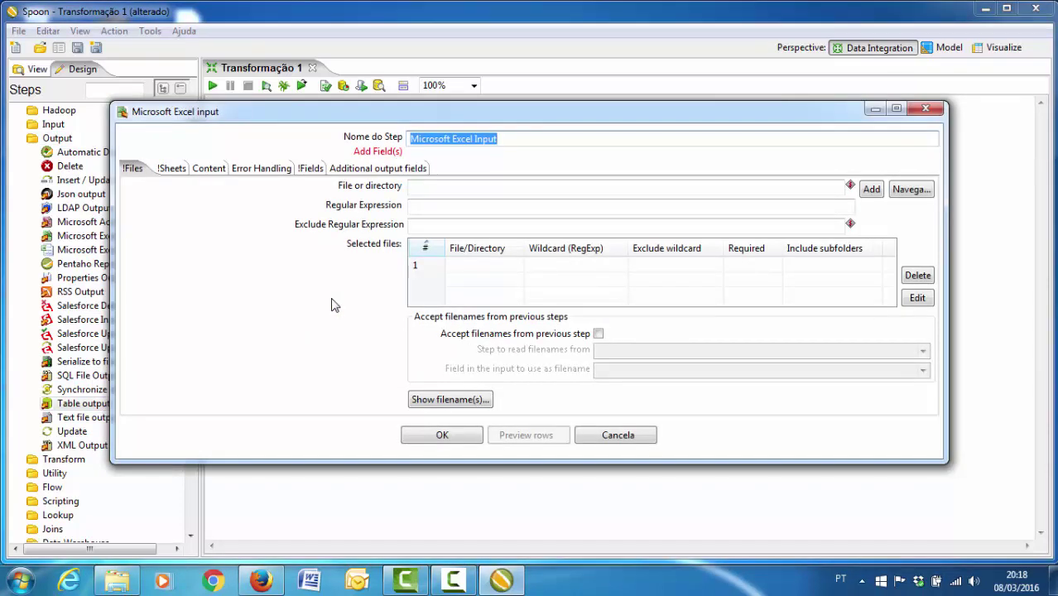
left_click(910, 189)
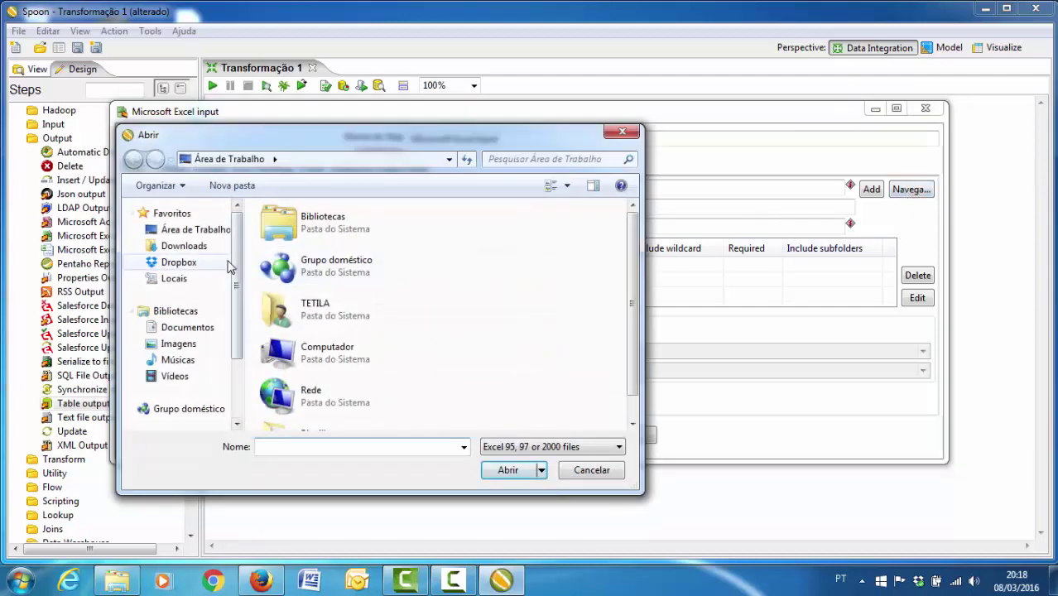
left_click(208, 232)
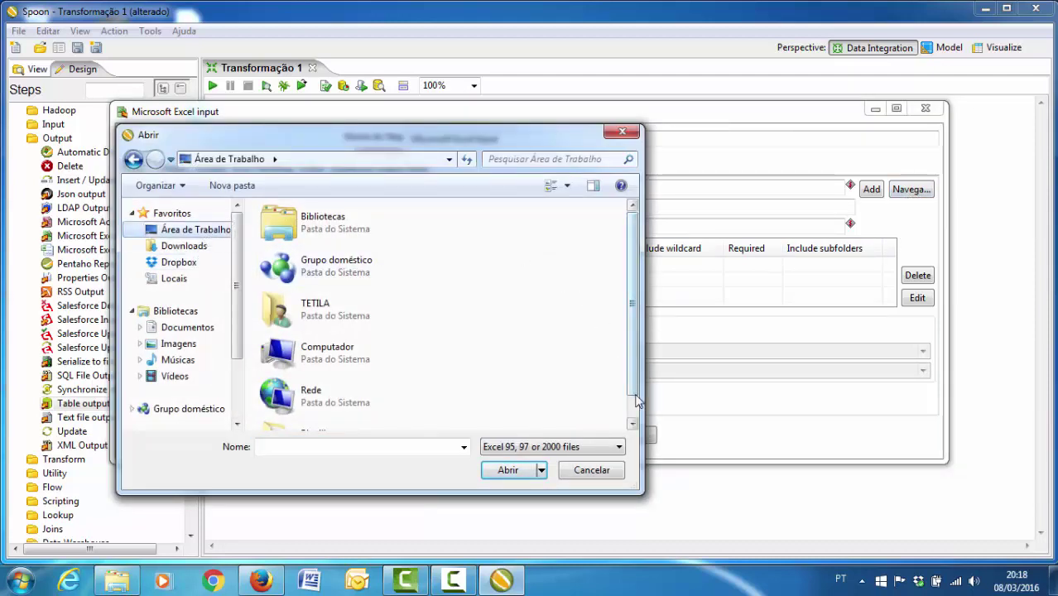
scroll(548, 279, "down", 1)
double_click(372, 420)
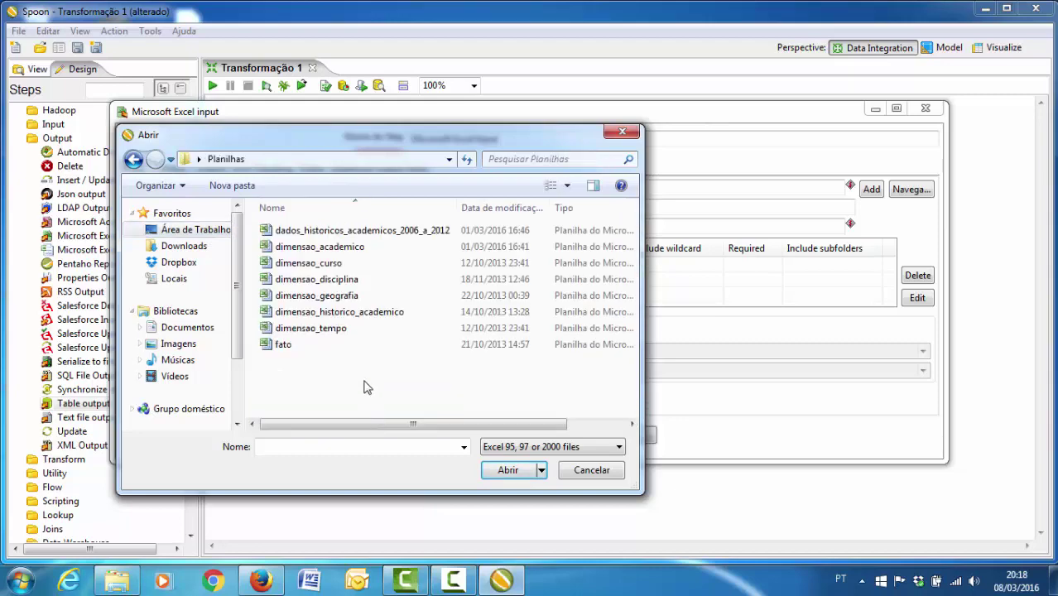
double_click(339, 263)
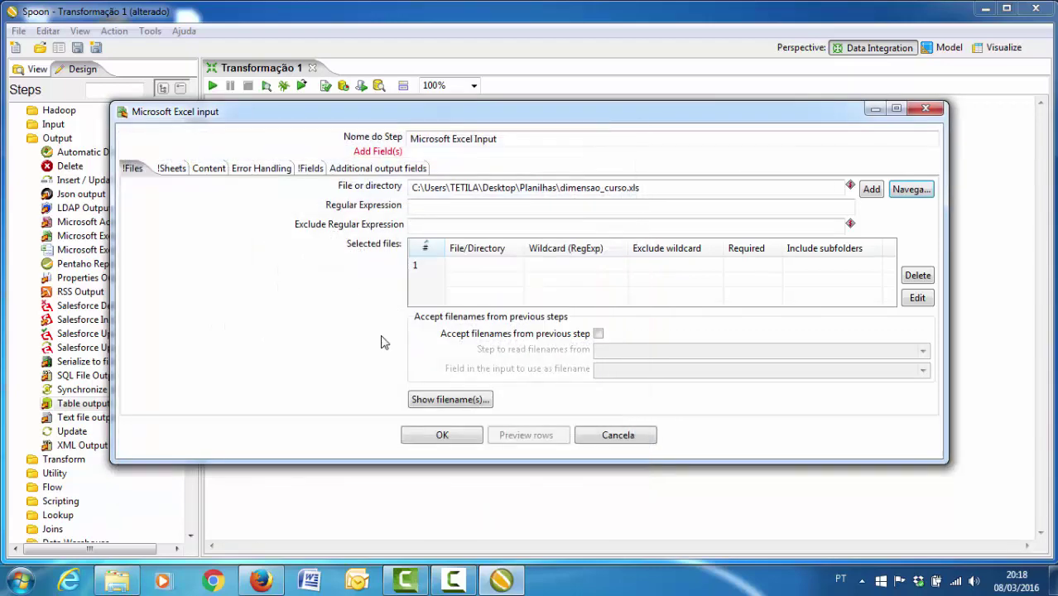
left_click(872, 190)
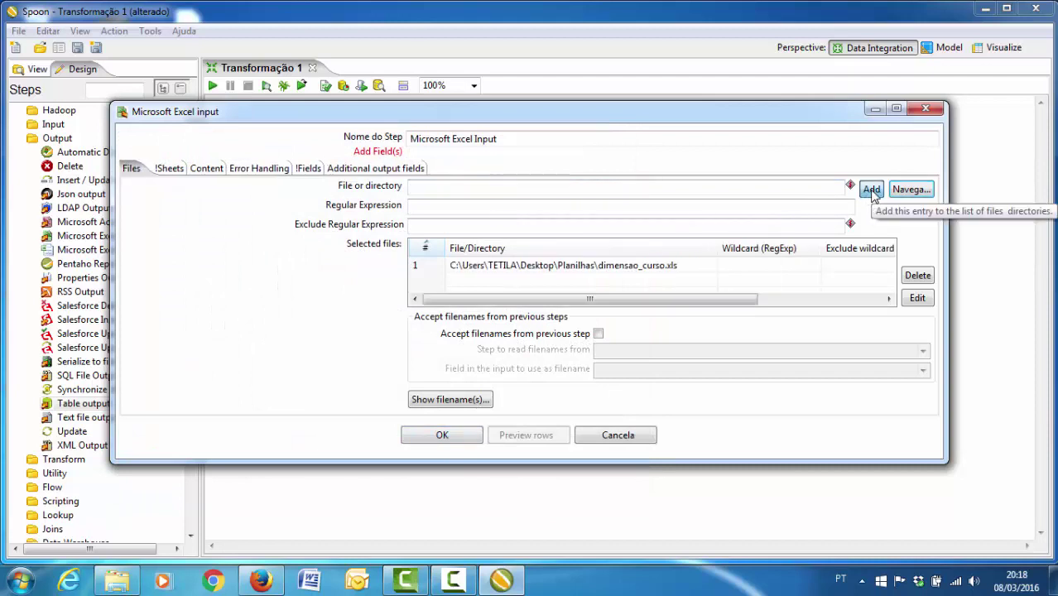
- Select the workbook's only sheet and load fields chave_curso and curso from the header row
left_click(171, 169)
left_click(439, 399)
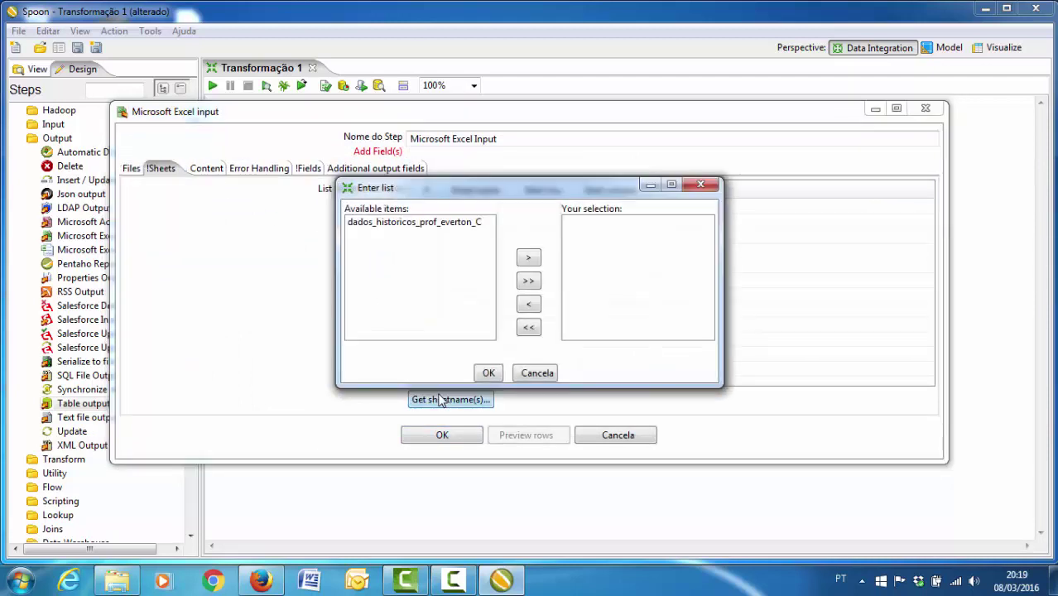
double_click(424, 223)
left_click(488, 373)
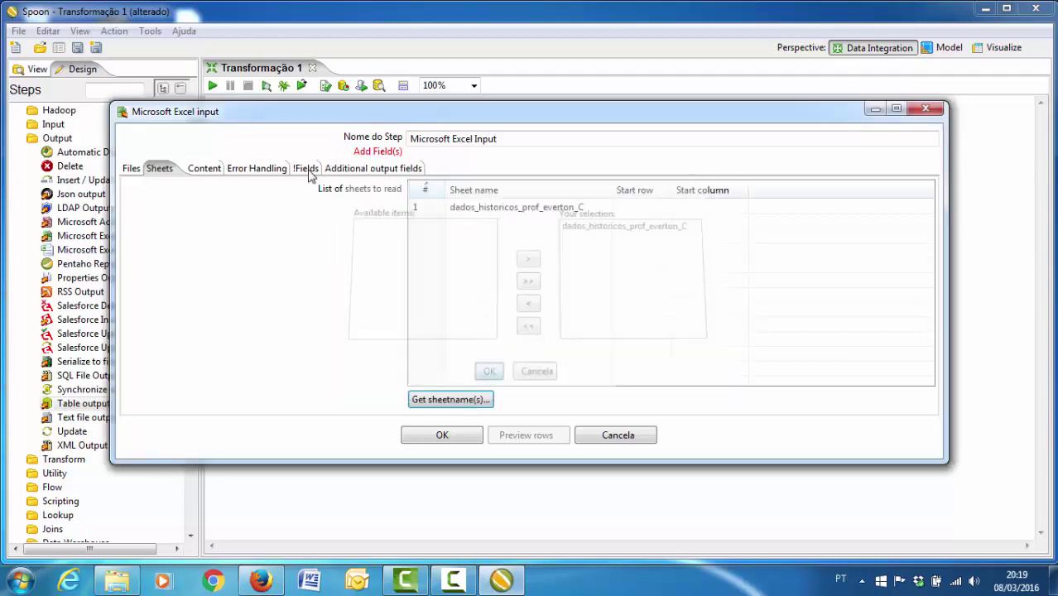
left_click(307, 168)
left_click(488, 401)
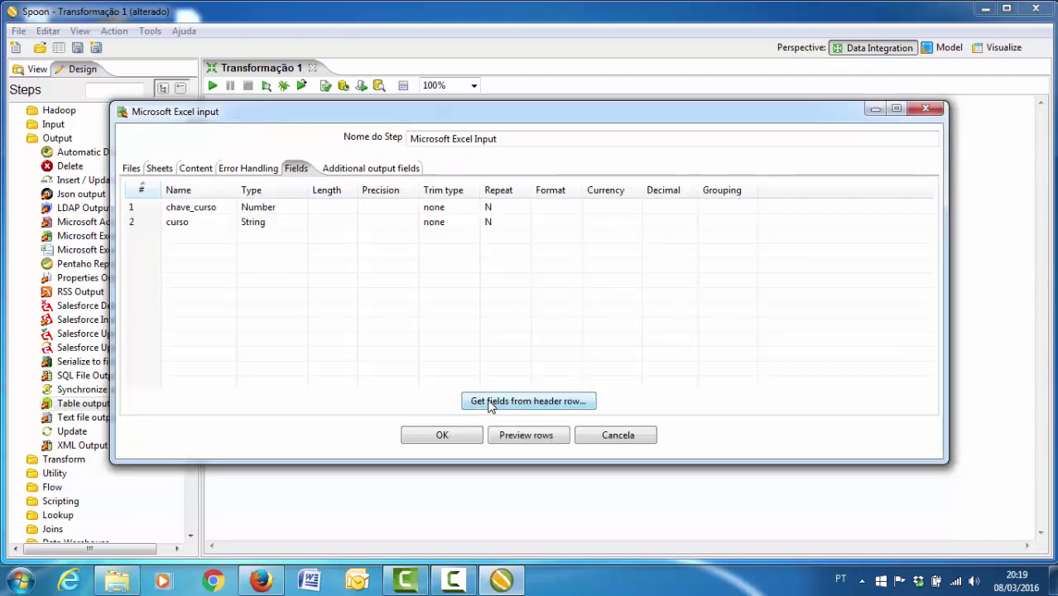
left_click(469, 436)
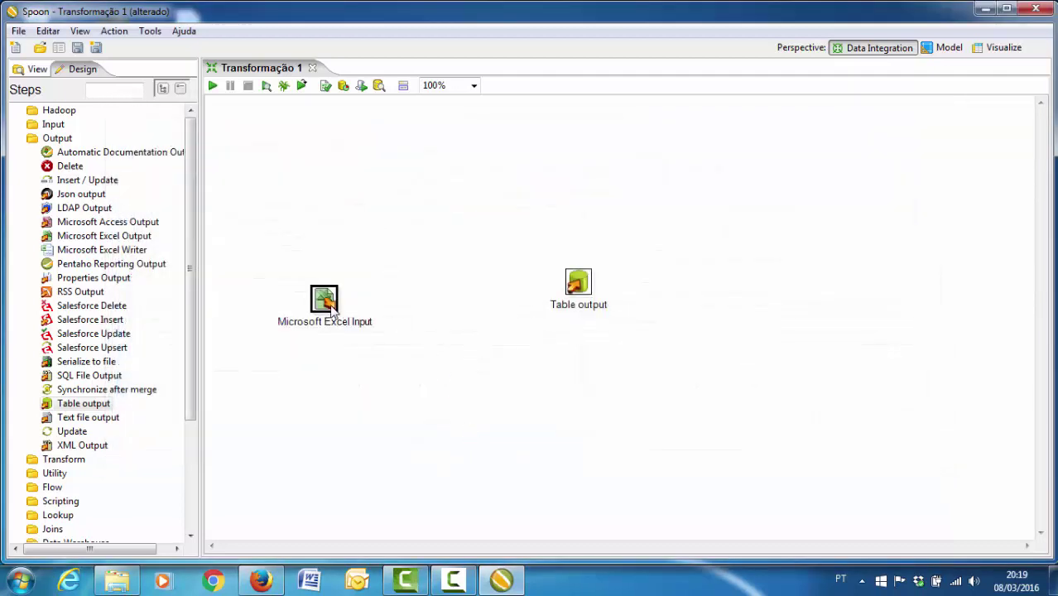
- Connect the Excel input to the Table output and start naming the output step Curso
mouse_move(334, 308)
left_click_drag(358, 350, 576, 286)
double_click(577, 284)
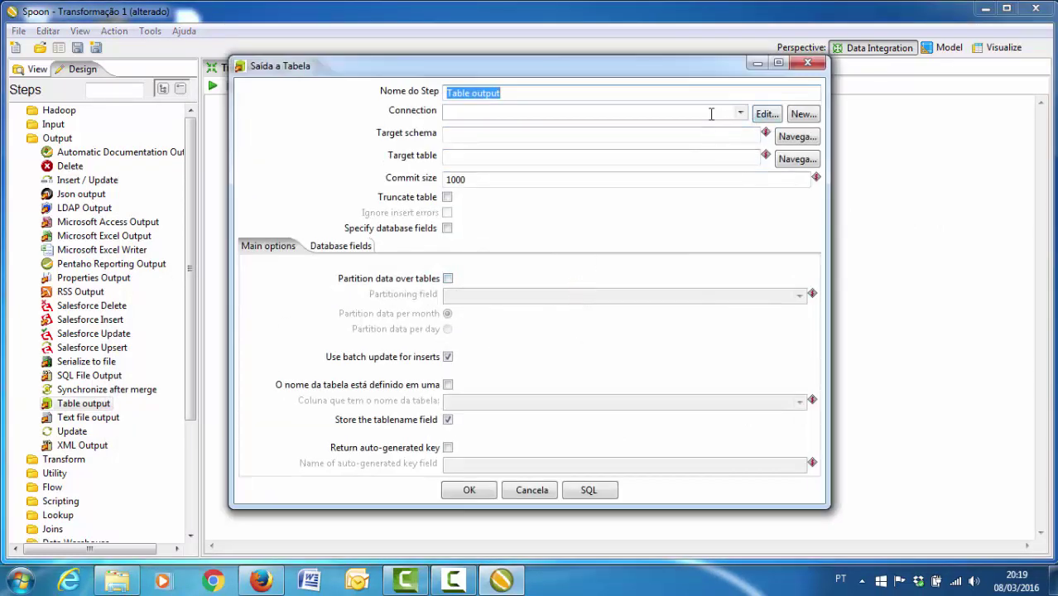
type("Curso")
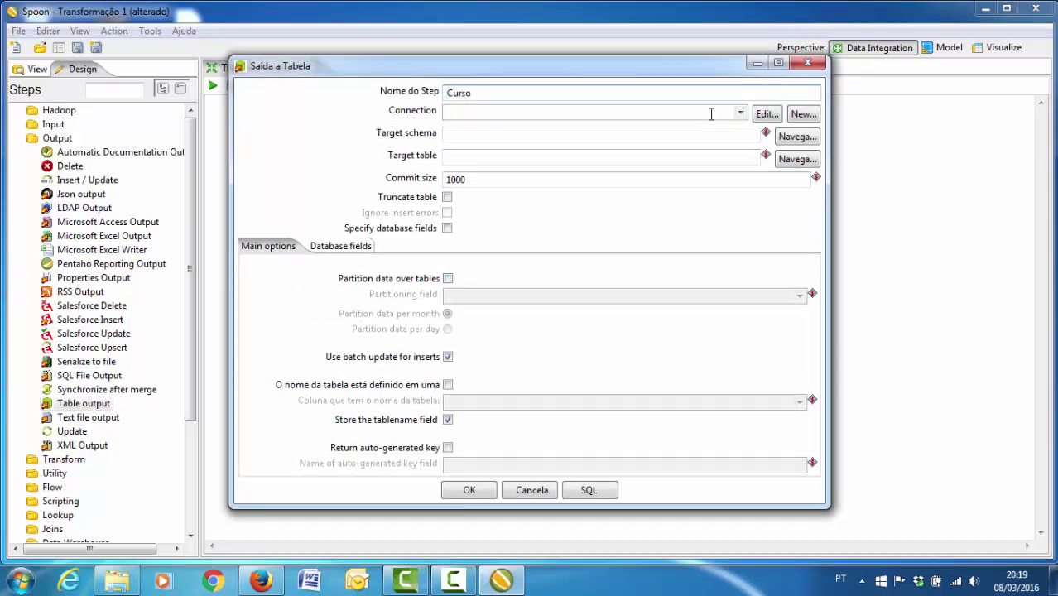
- Create a MySQL connection Curso to dw_ufgd on localhost with the root user, test it successfully, and keep it
left_click(803, 113)
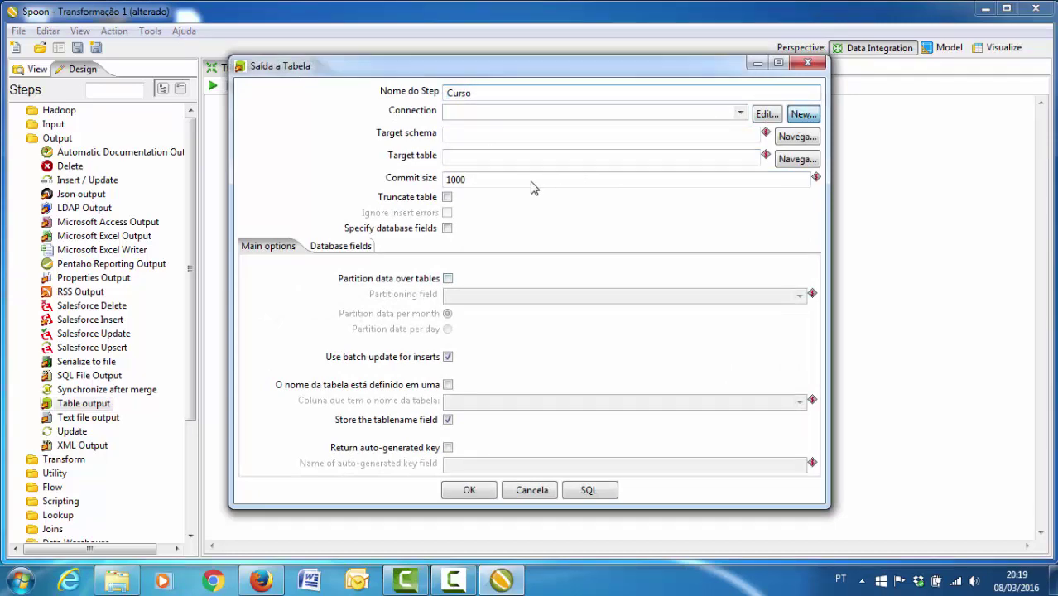
left_click(377, 111)
left_click(362, 67)
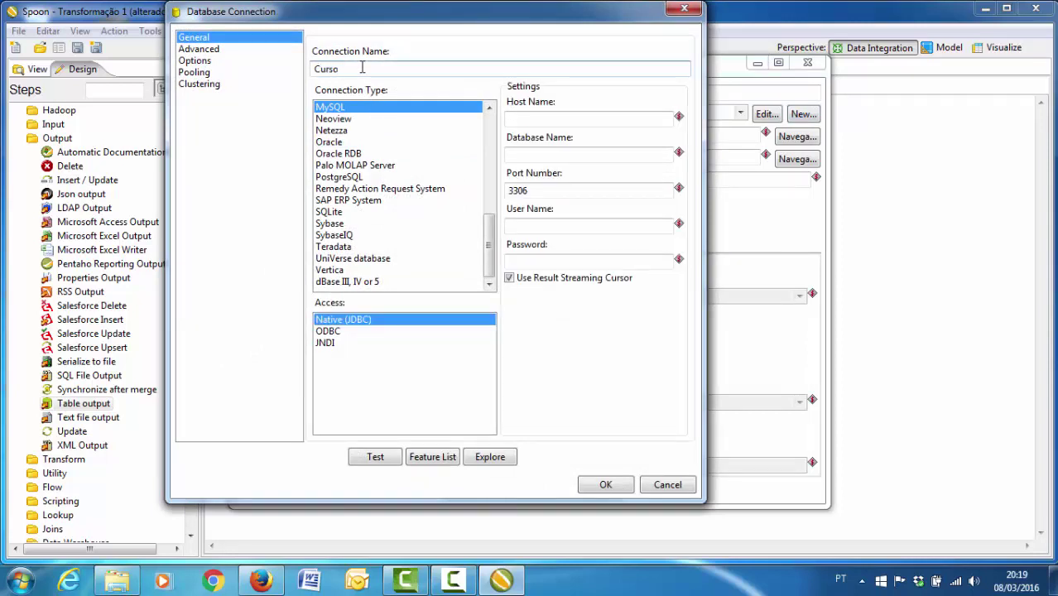
left_click(536, 121)
type("loca")
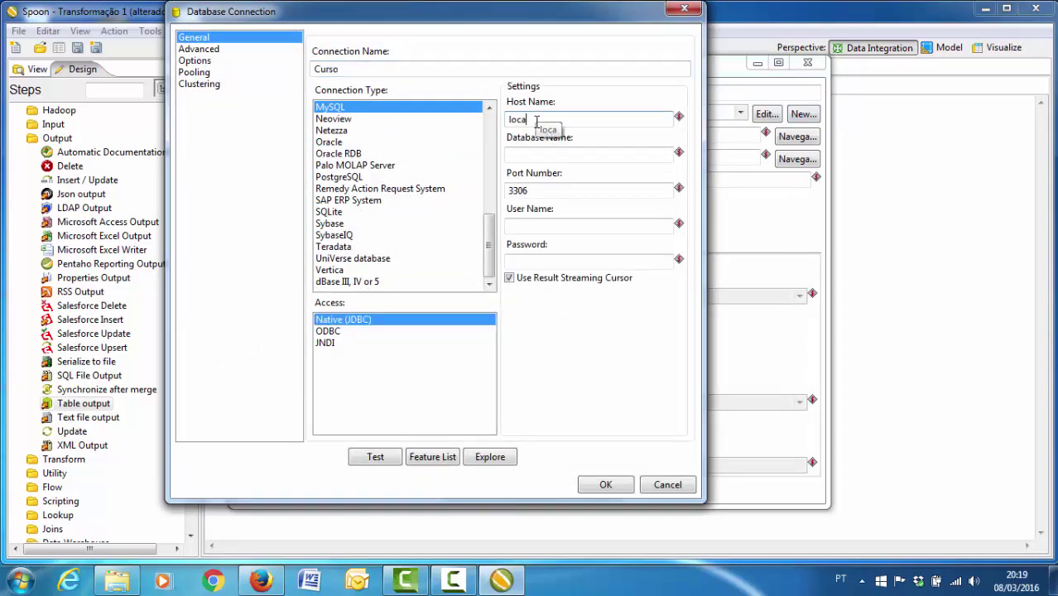
type("lhost")
left_click(532, 158)
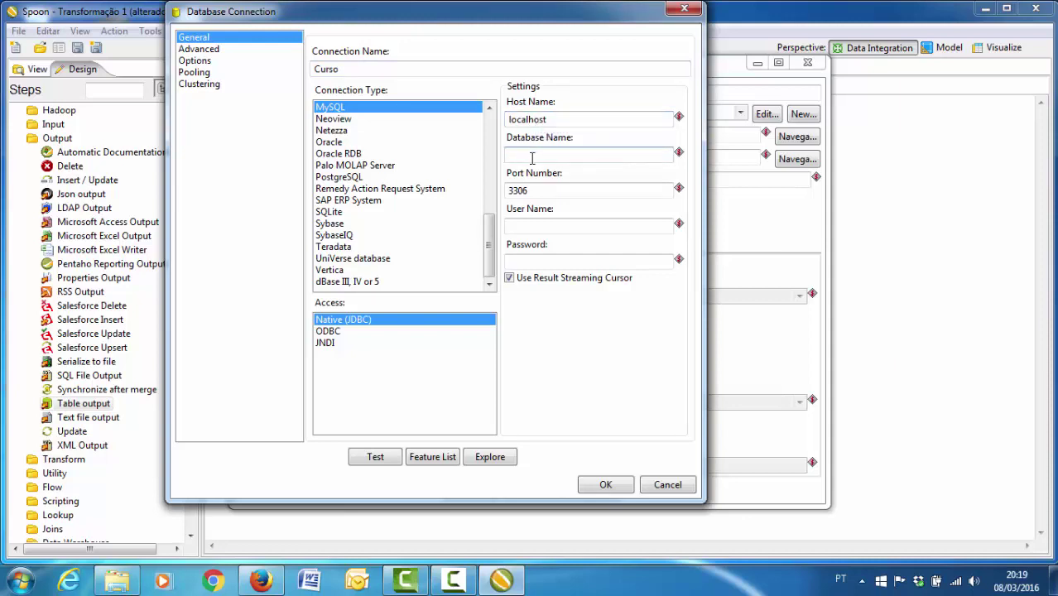
type("dw_ufgd")
left_click(536, 229)
type("r")
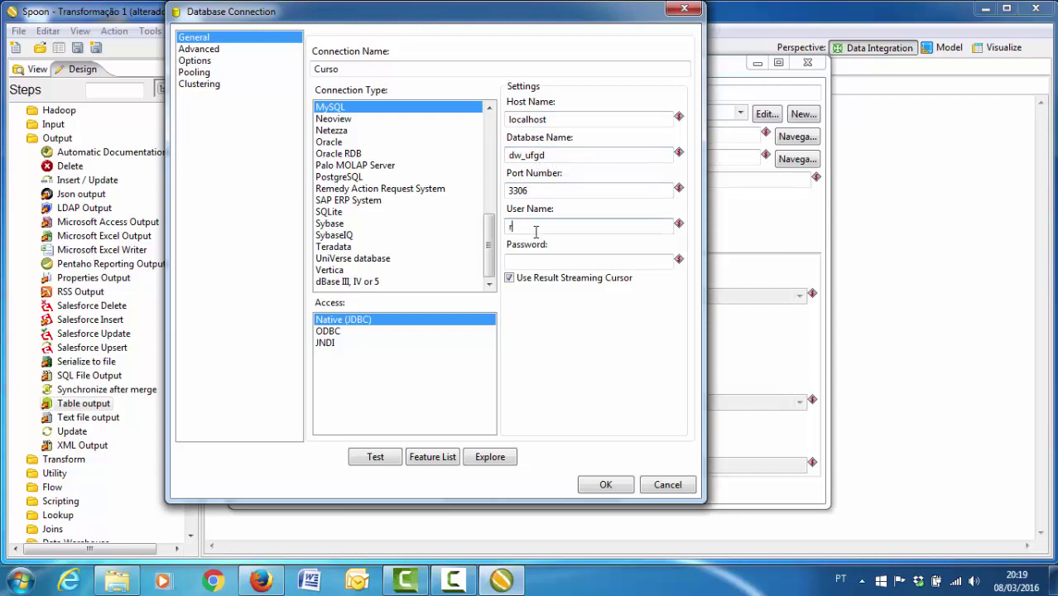
type("oot")
key("Tab")
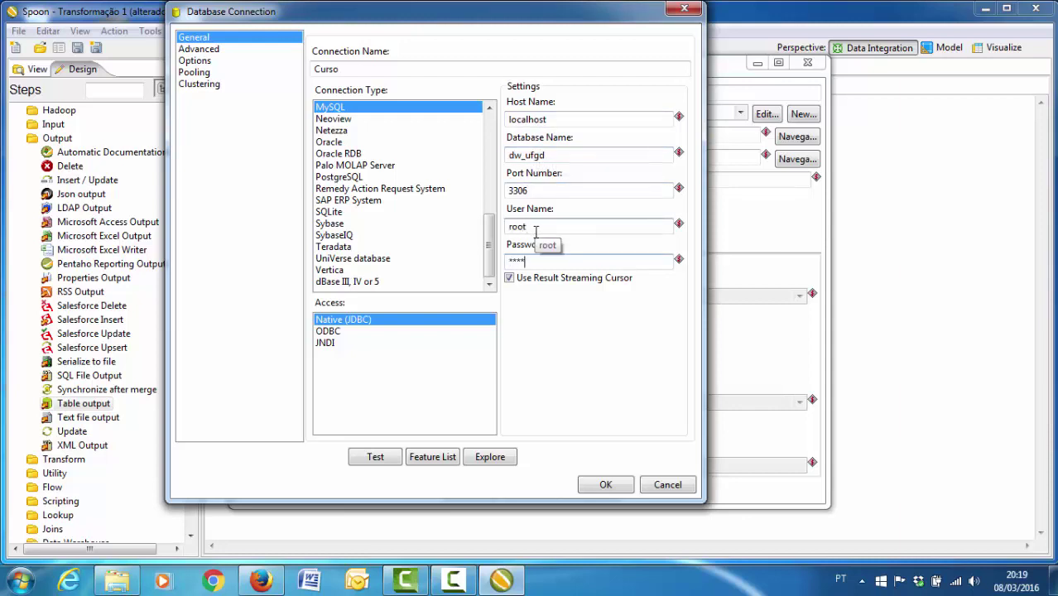
left_click(366, 453)
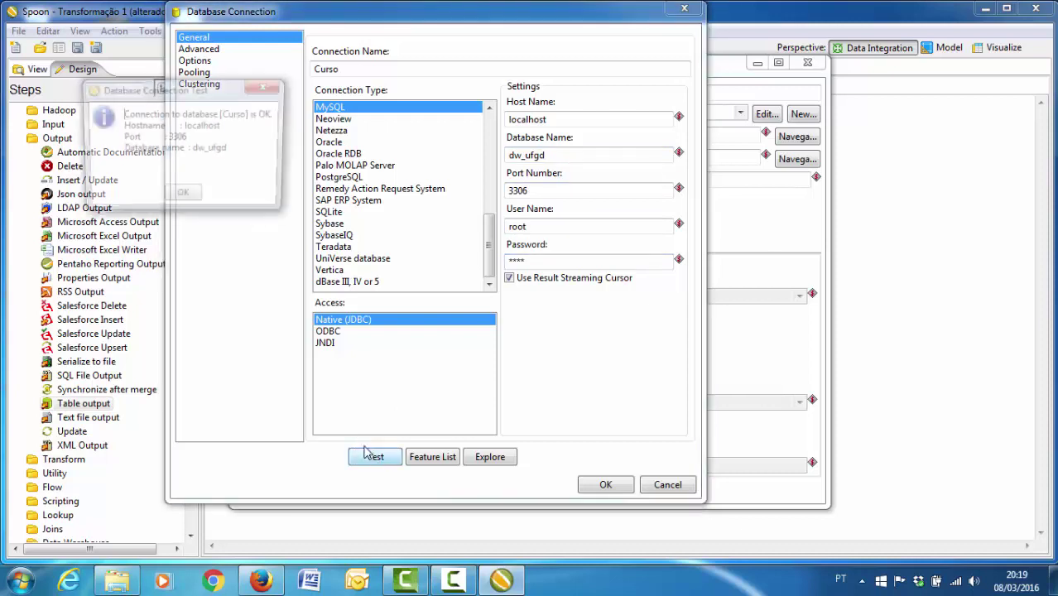
left_click(182, 192)
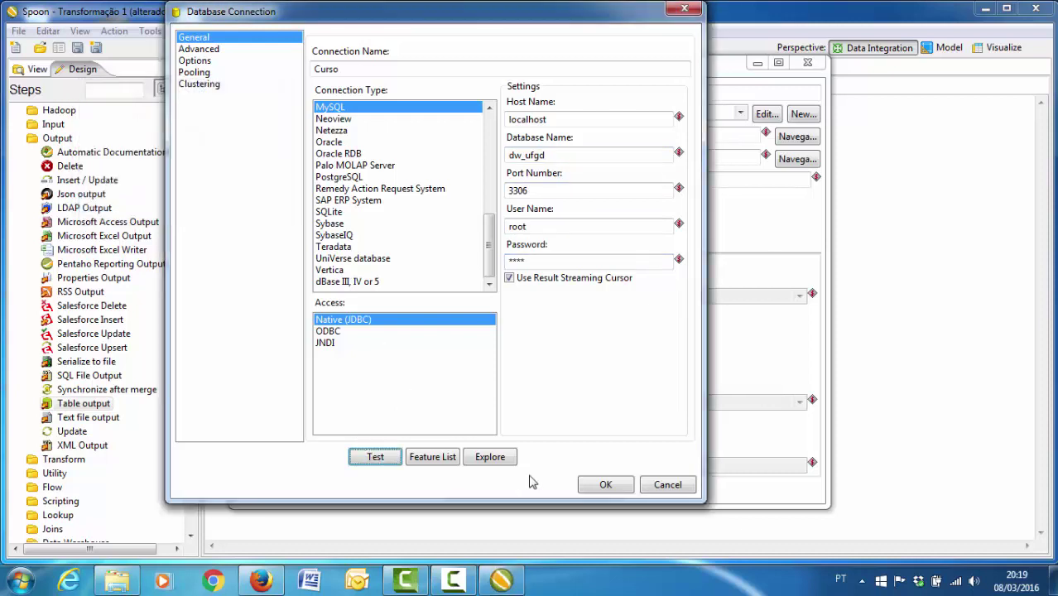
left_click(605, 485)
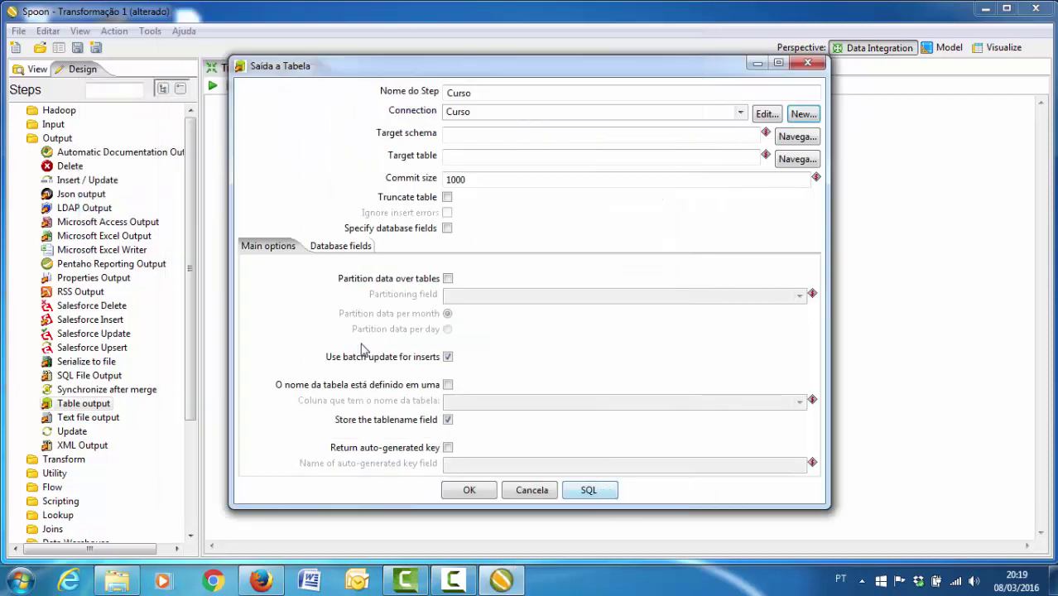
- Set the output's target table to dimensao_curso from the Curso connection
left_click(795, 159)
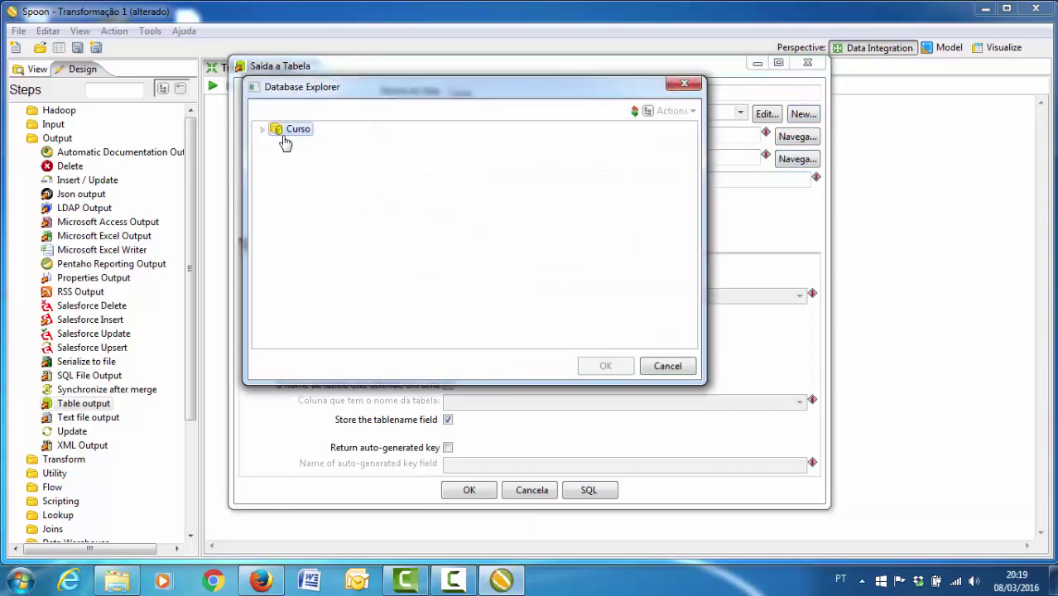
left_click(262, 130)
left_click(278, 157)
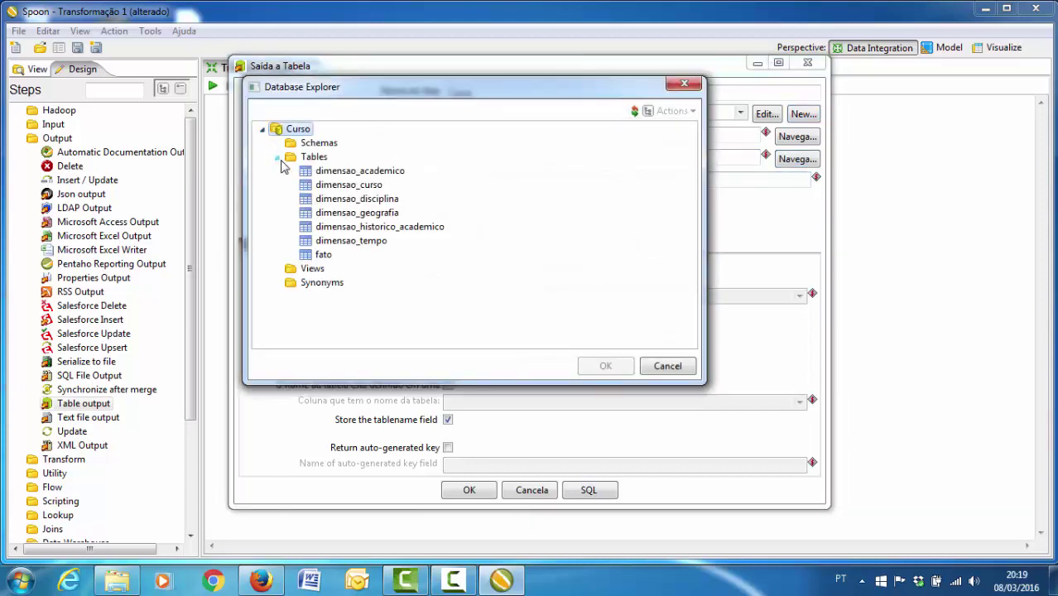
double_click(344, 187)
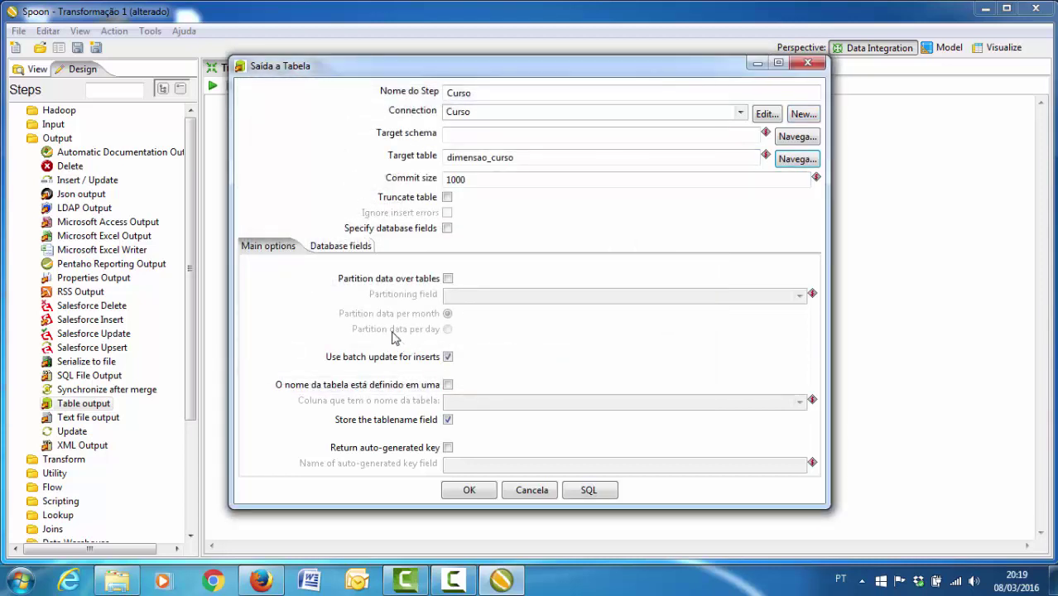
- Map fields chave_curso and curso to their matching database columns and confirm the step
left_click(341, 246)
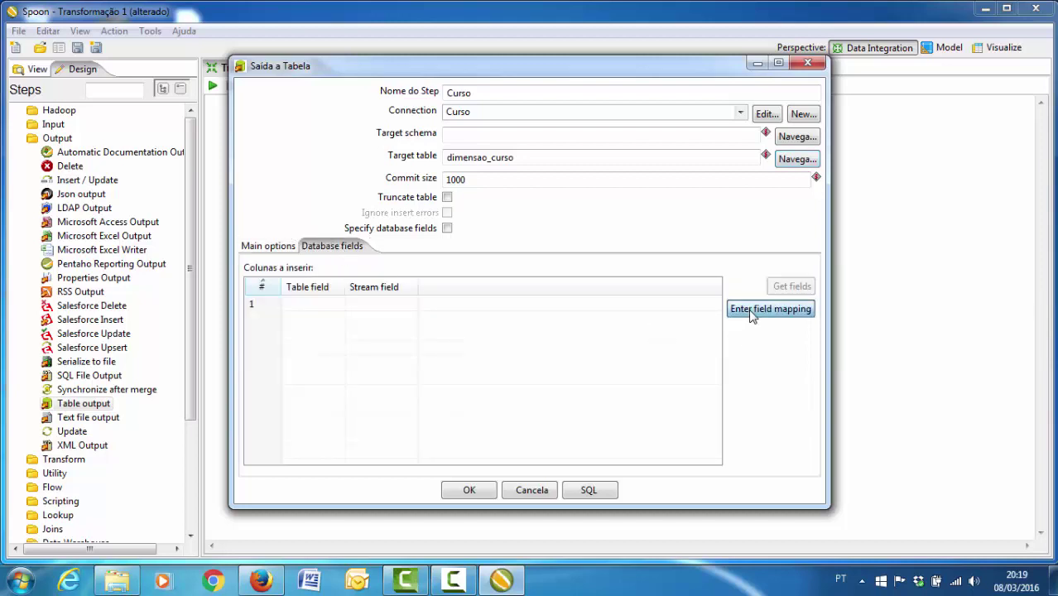
left_click(751, 312)
left_click(299, 202)
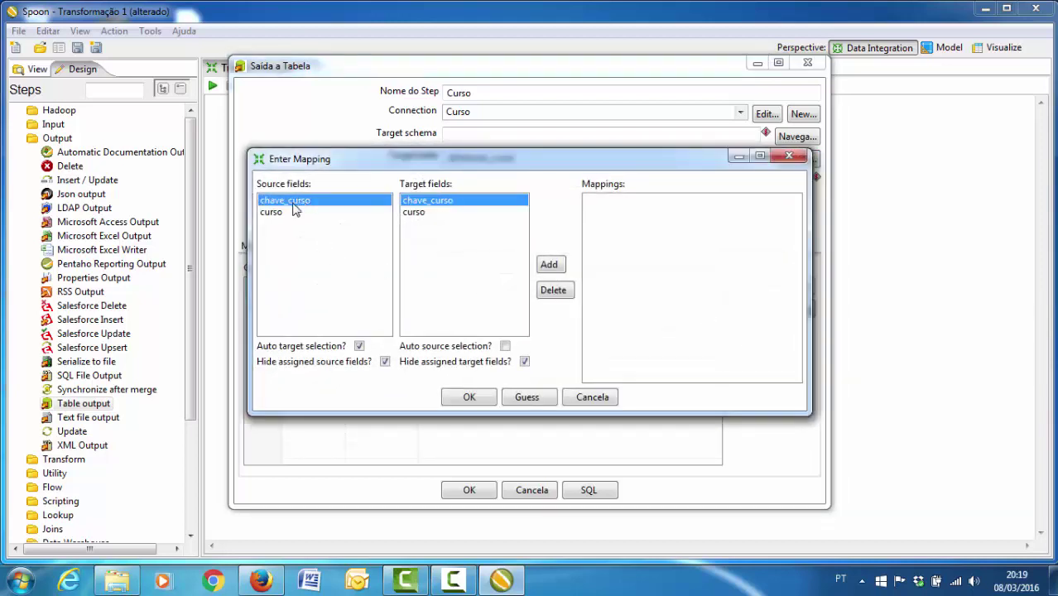
double_click(295, 204)
double_click(296, 207)
left_click(465, 396)
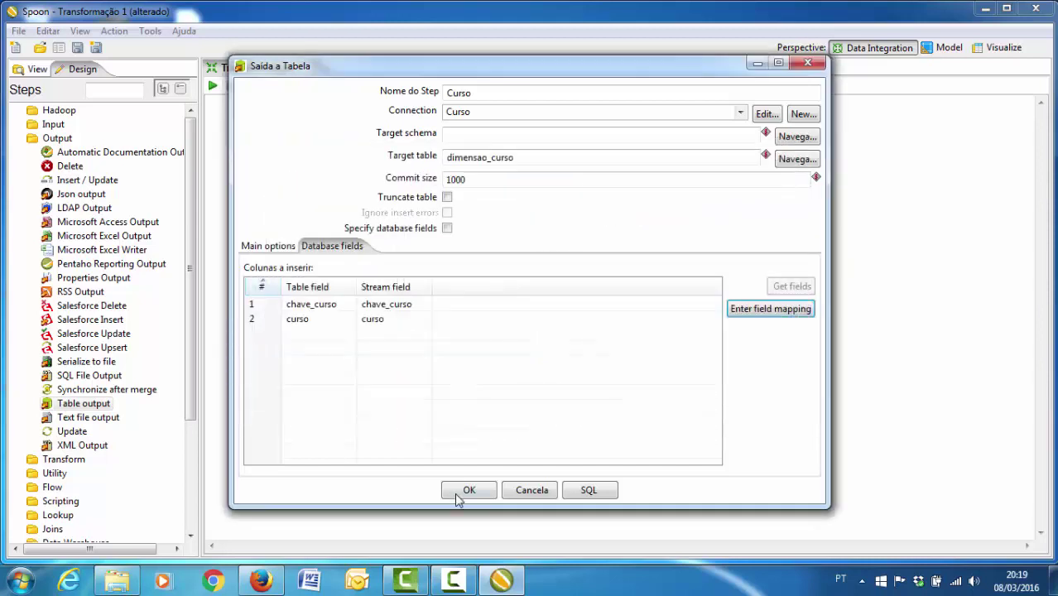
left_click(466, 490)
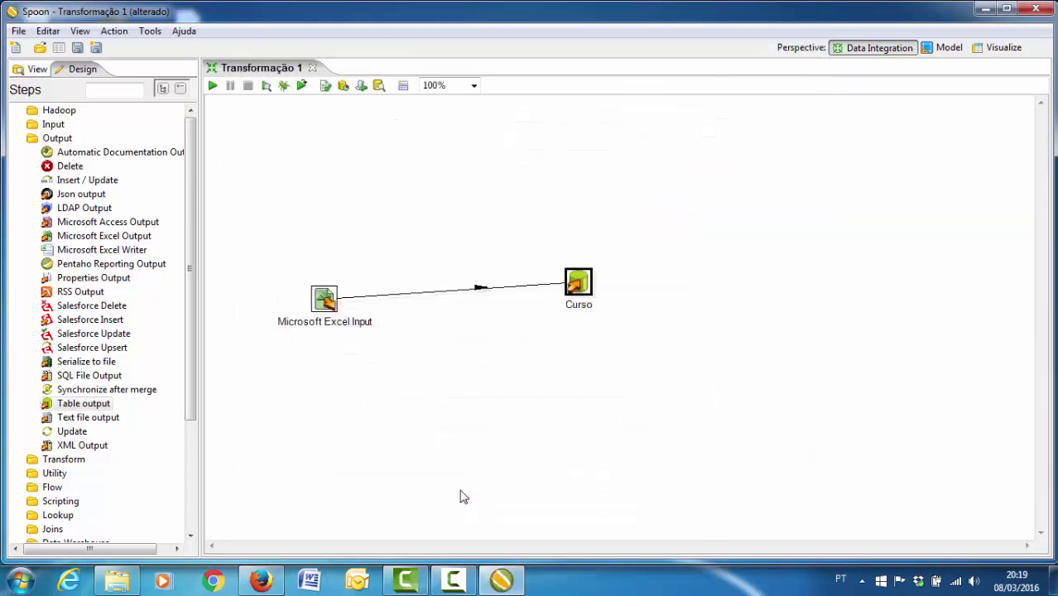
- Save the transformation on the desktop as Curso
left_click(18, 31)
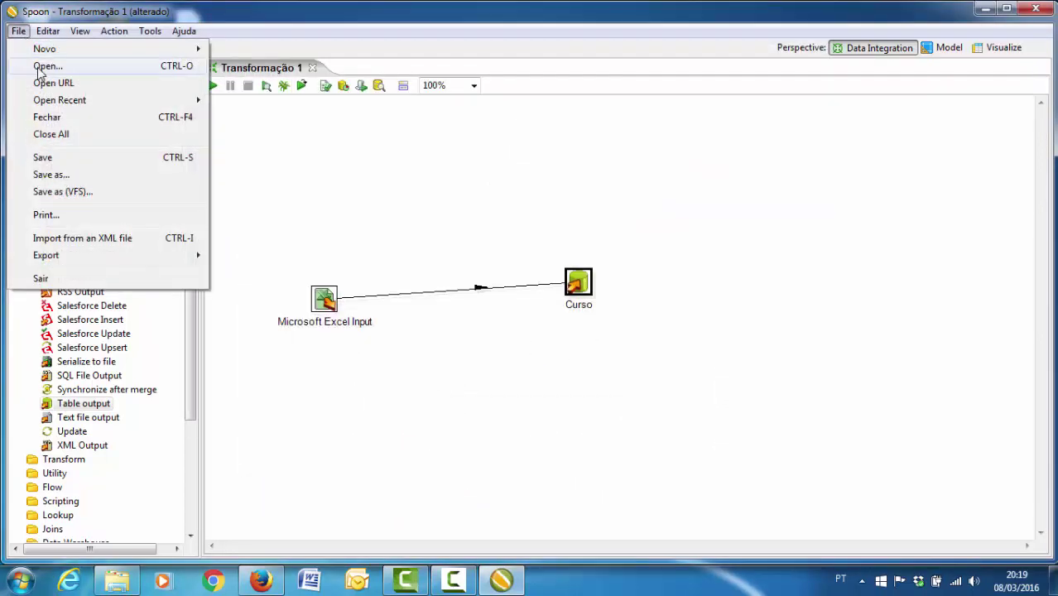
left_click(49, 157)
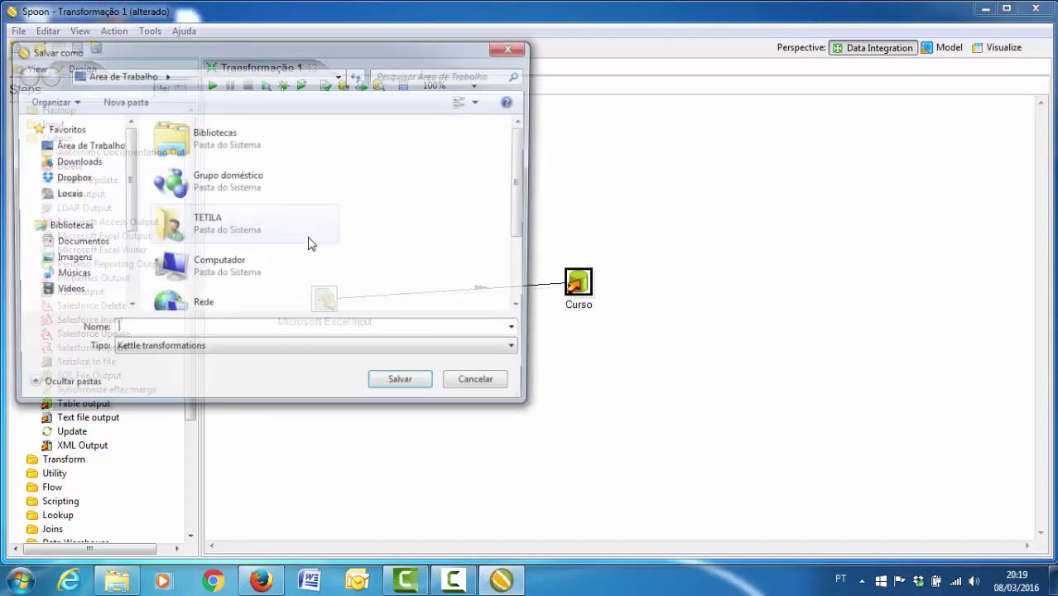
type("C")
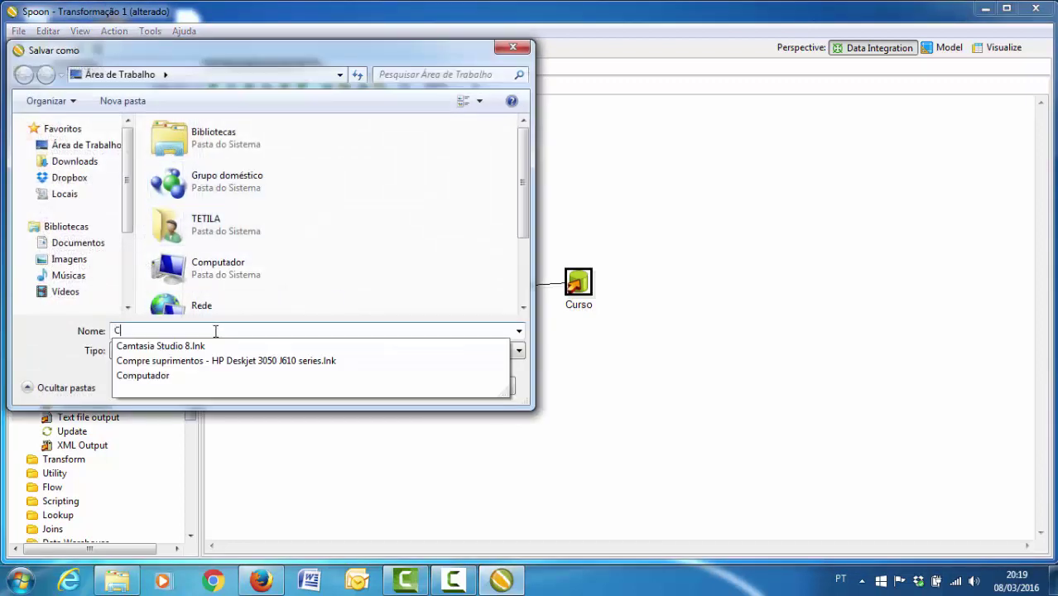
type("urso")
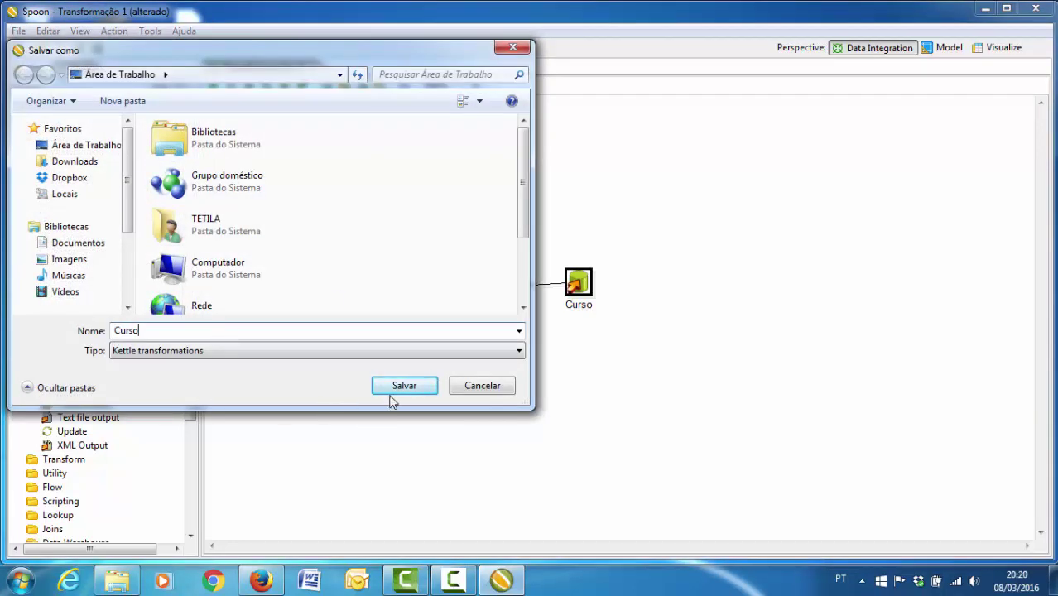
left_click(393, 392)
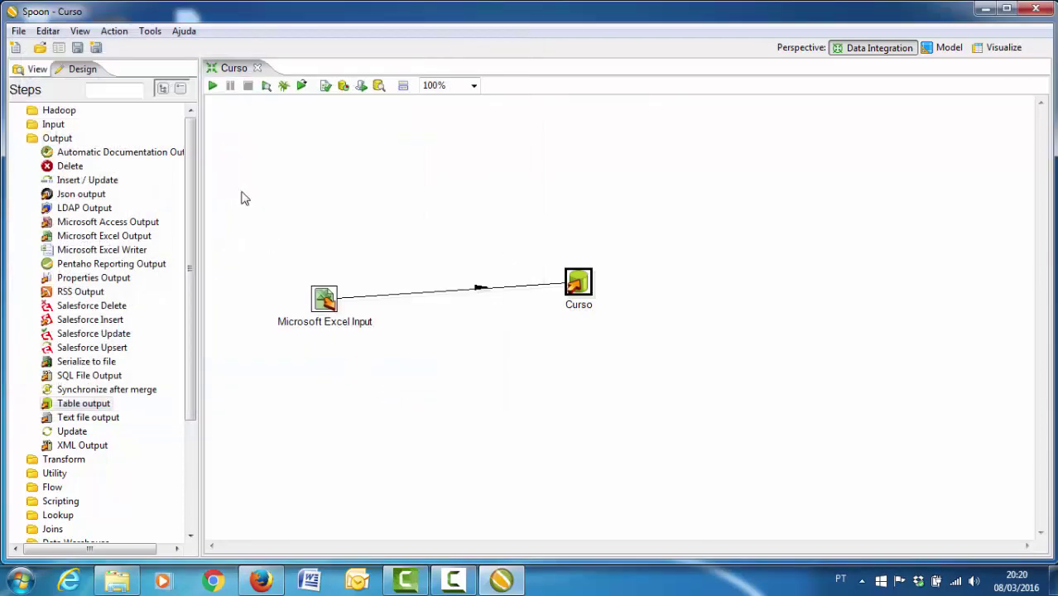
- Run the Curso transformation locally, writing 2 rows, then close it
left_click(212, 87)
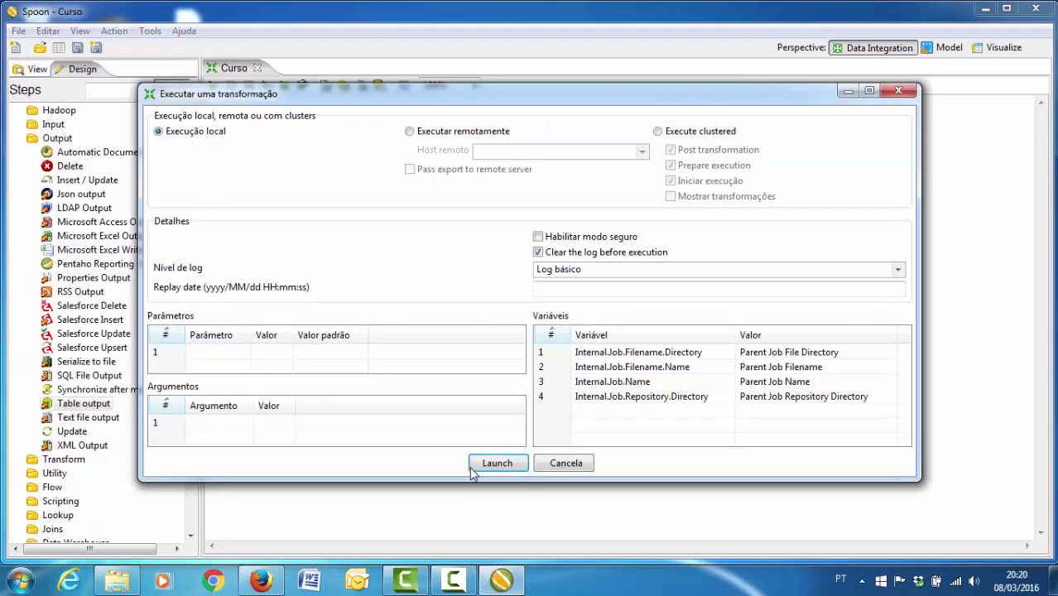
left_click(475, 468)
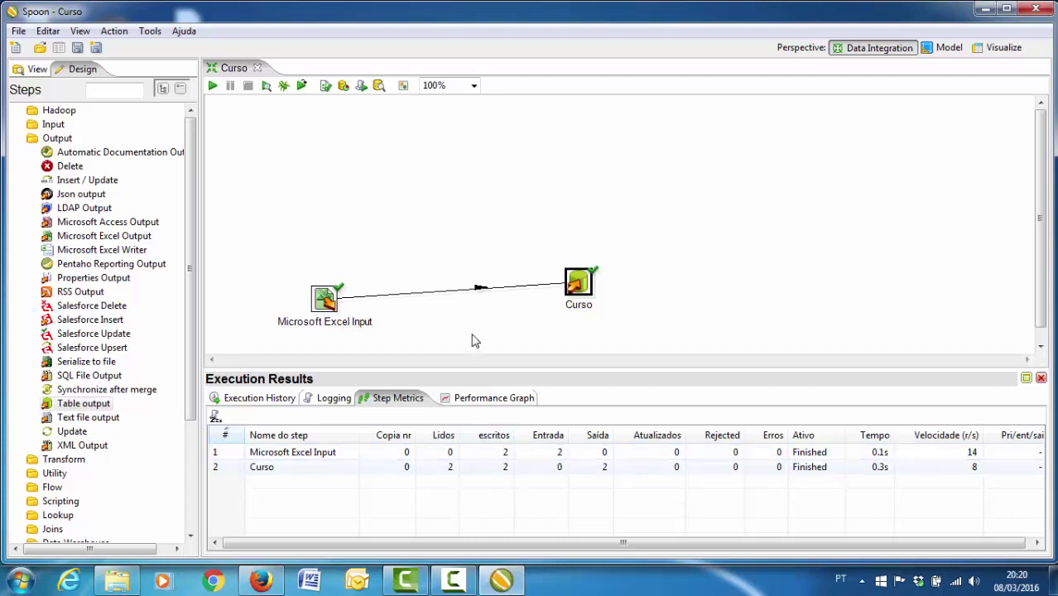
left_click(257, 68)
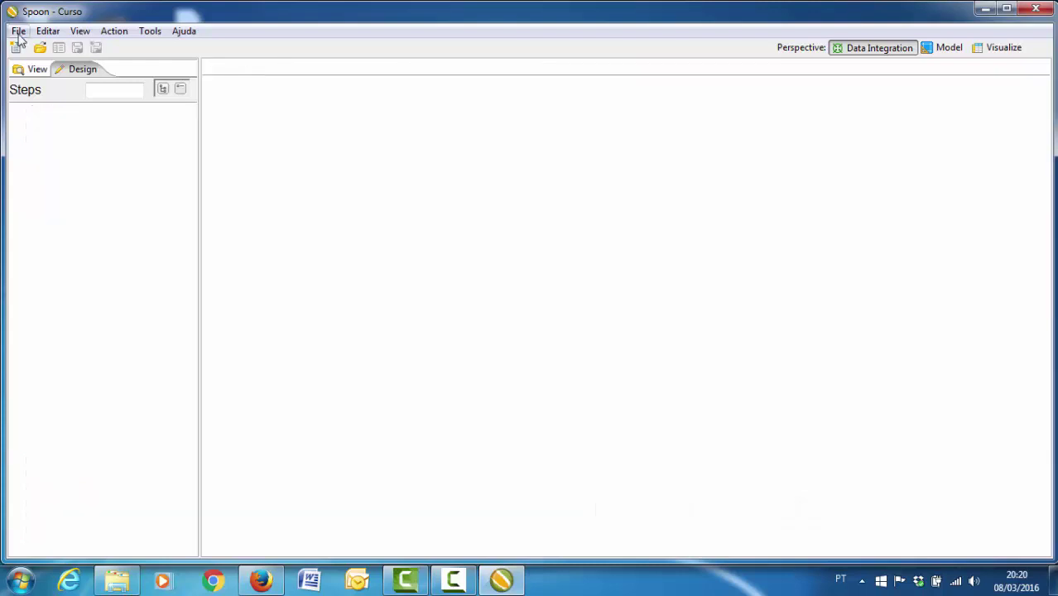
- Create a new empty transformation
left_click(18, 30)
mouse_move(34, 53)
left_click(248, 49)
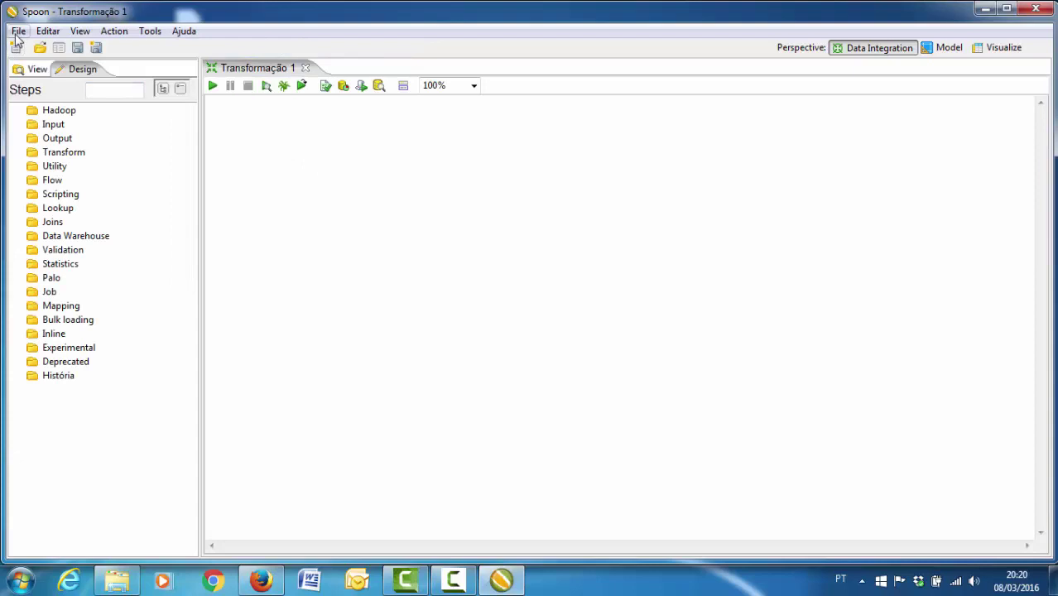
- Place a Microsoft Excel Input step and a Table output step to its right on the canvas
left_click(20, 126)
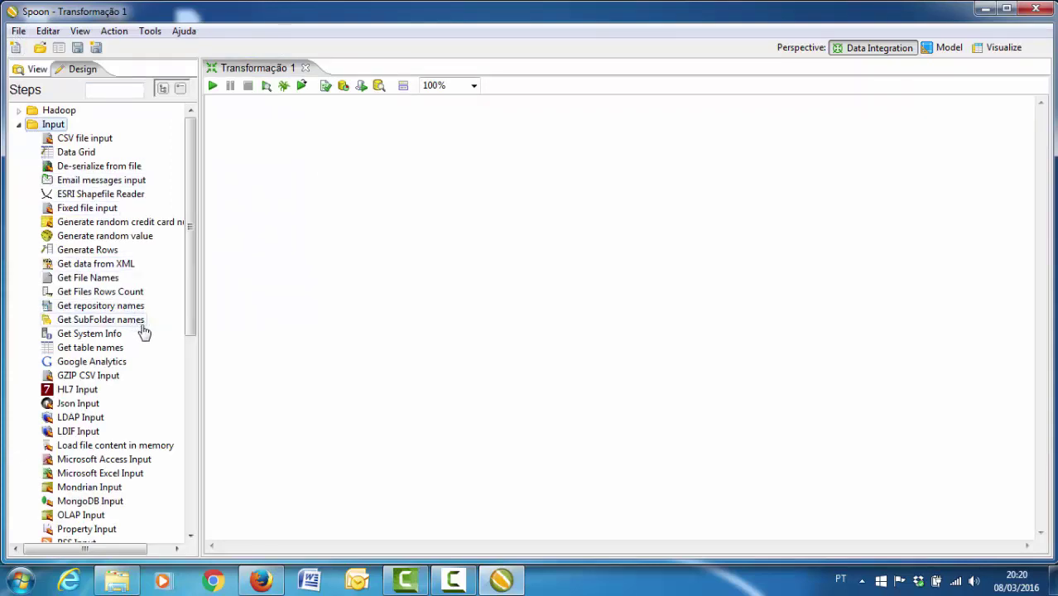
left_click_drag(192, 309, 197, 366)
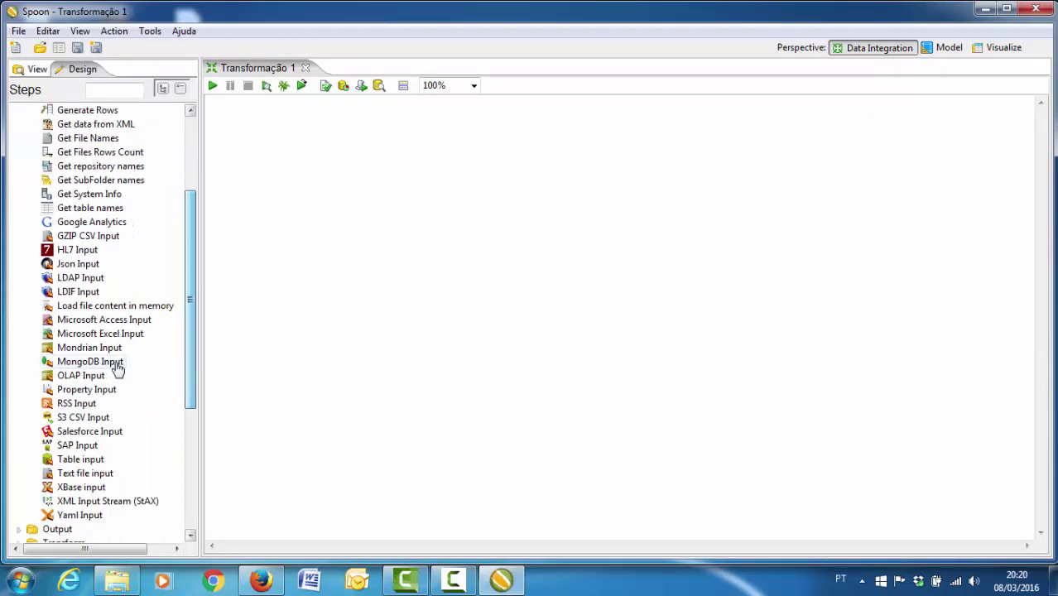
left_click_drag(97, 338, 313, 278)
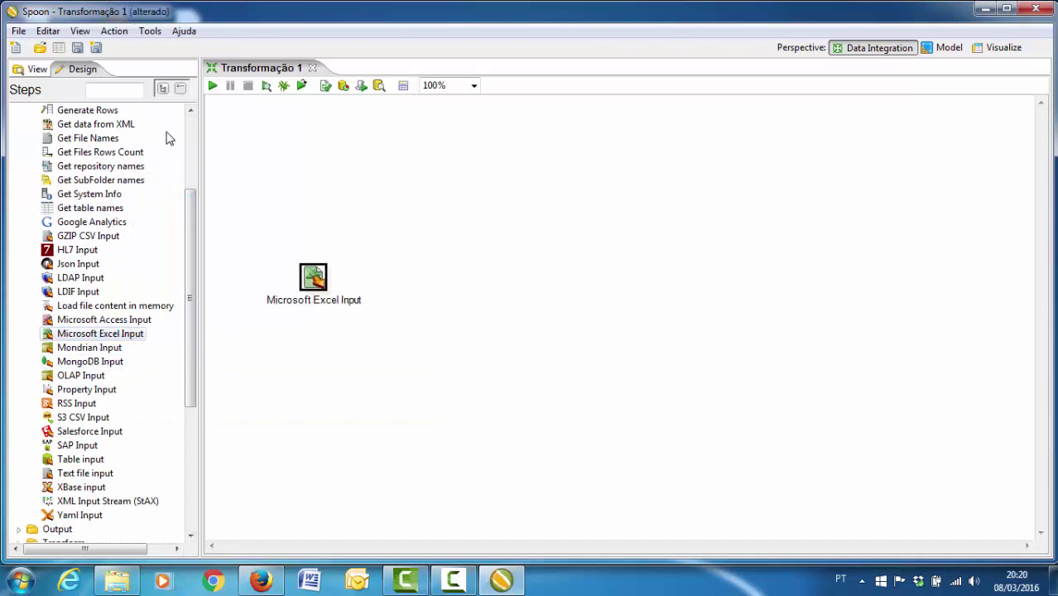
scroll(188, 139, "up", 4)
left_click(49, 124)
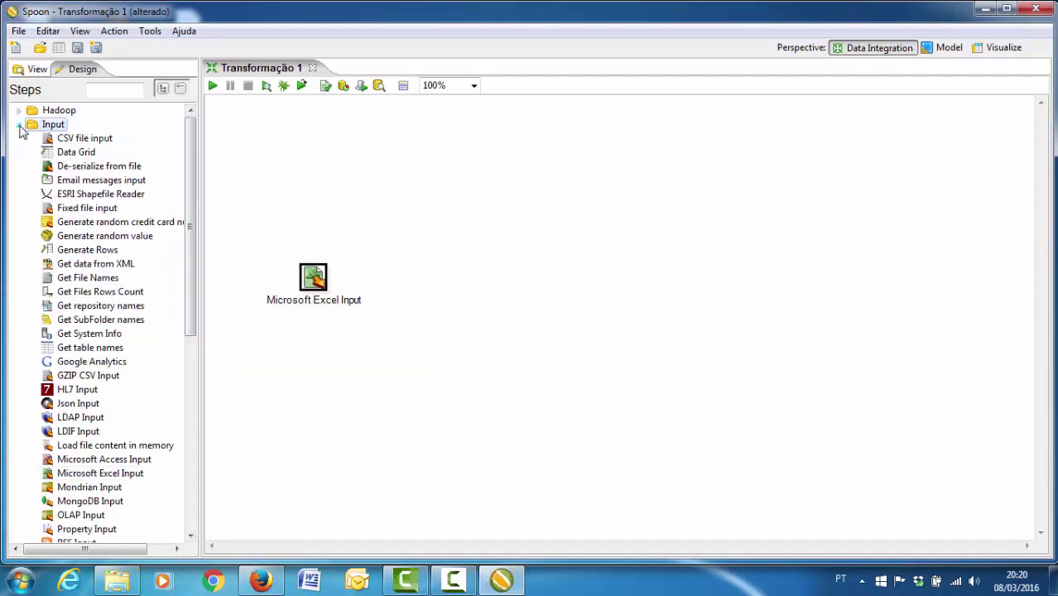
left_click(18, 124)
left_click(19, 138)
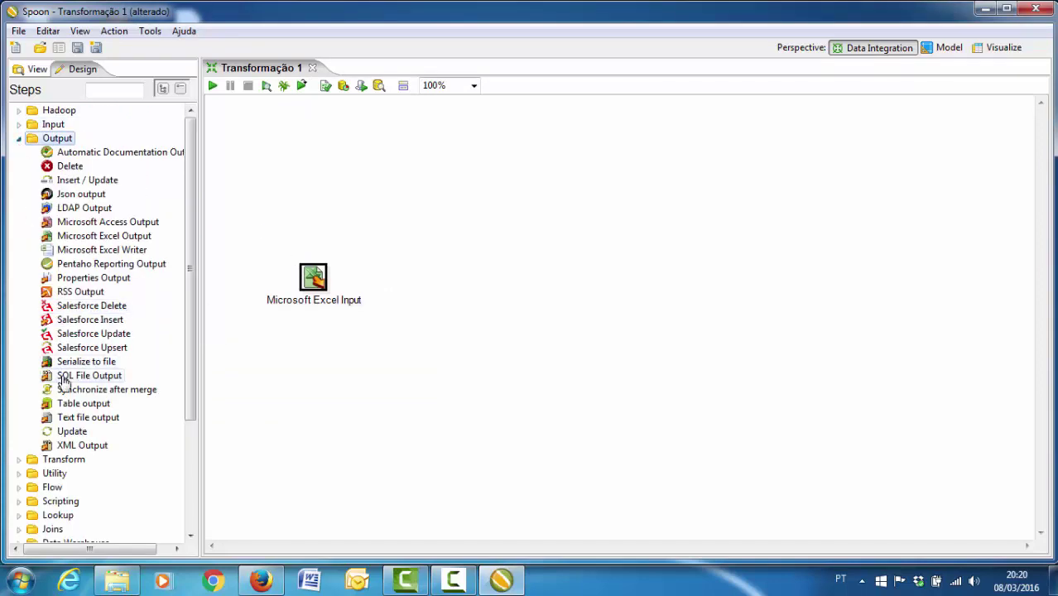
left_click_drag(72, 407, 473, 286)
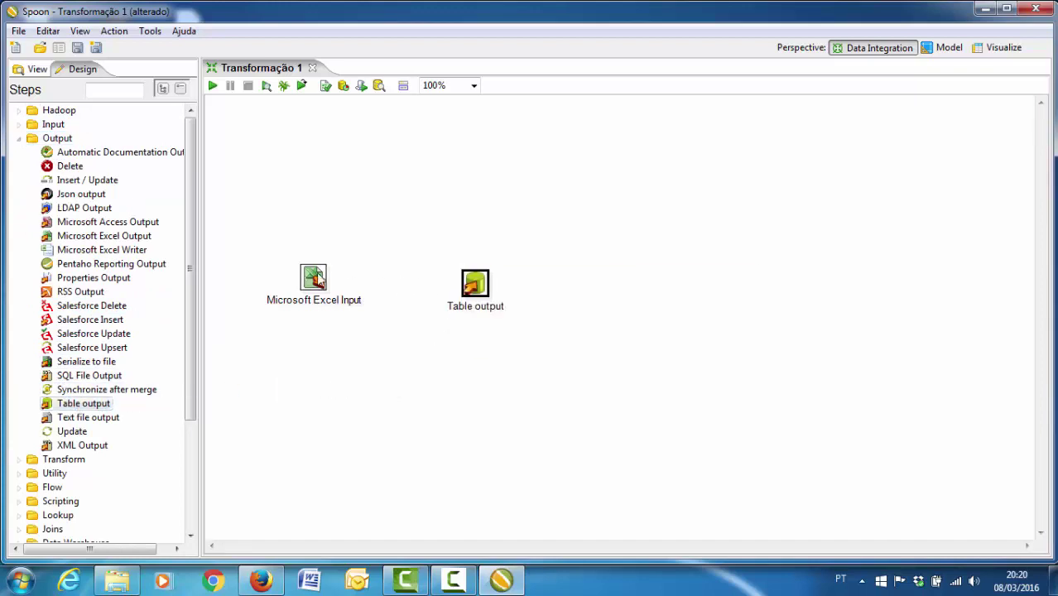
double_click(319, 278)
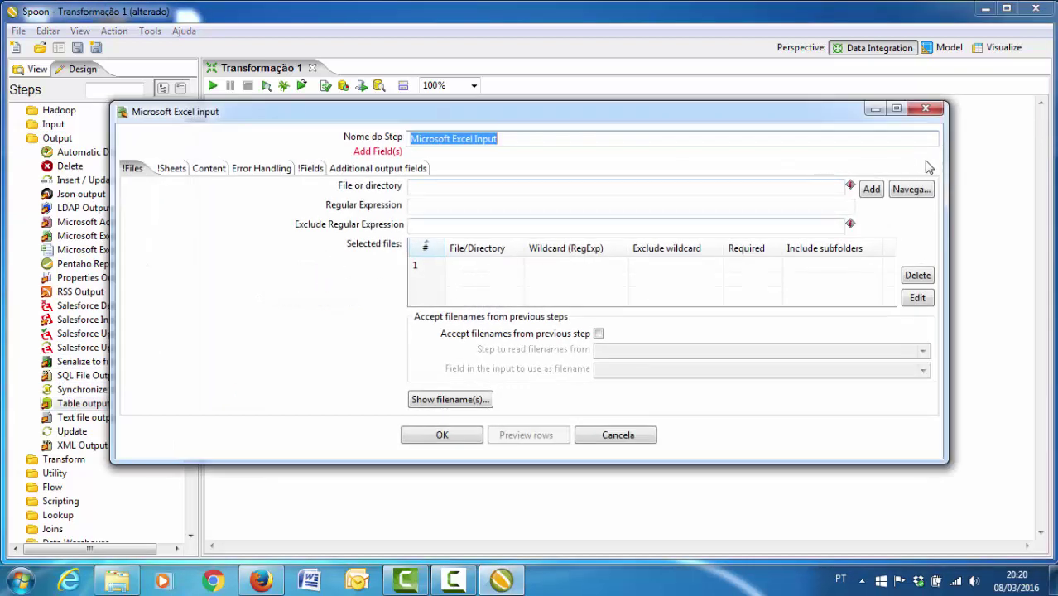
- Add Planilhas\dimensao_disciplina.xls as the Excel input's source file
left_click(911, 190)
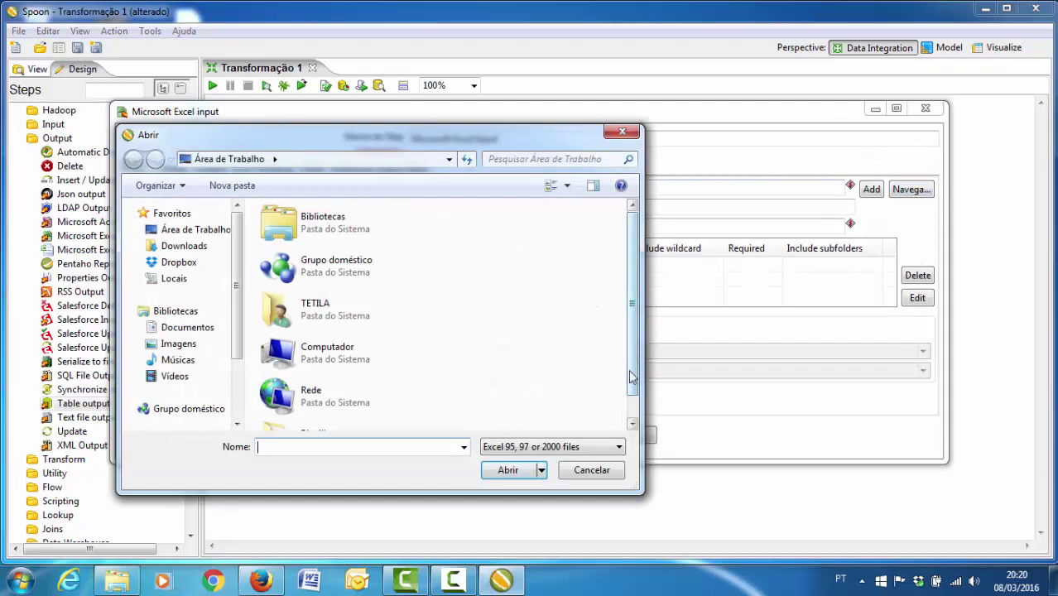
scroll(633, 410, "down", 2)
double_click(383, 417)
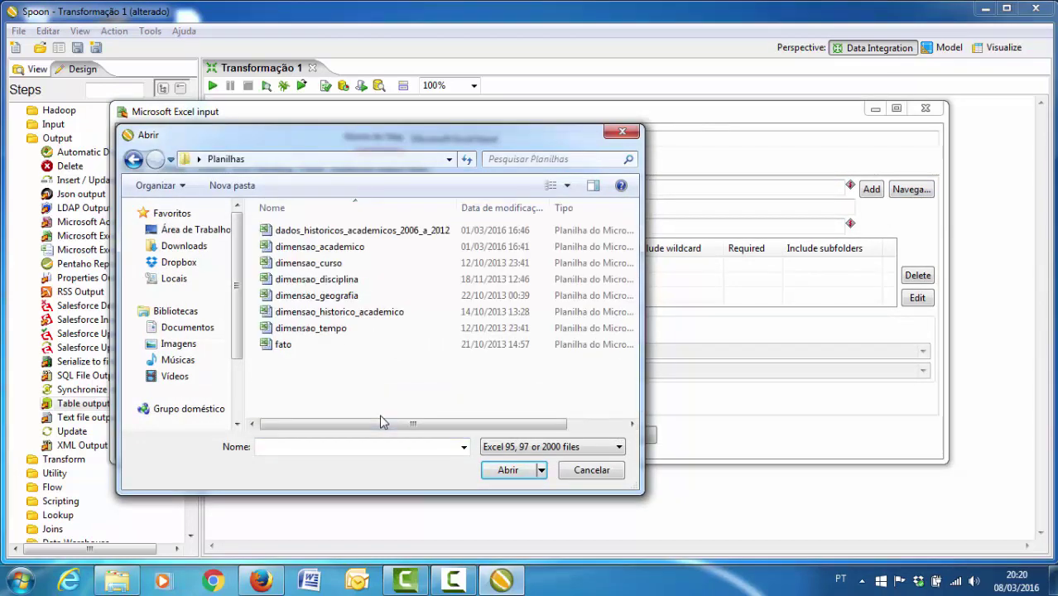
double_click(341, 281)
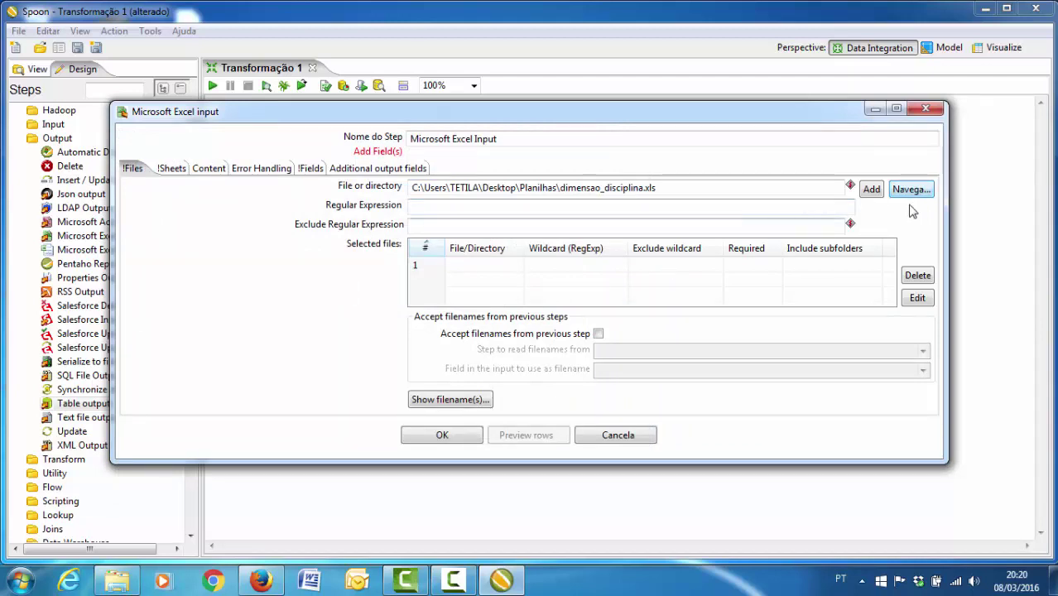
left_click(872, 188)
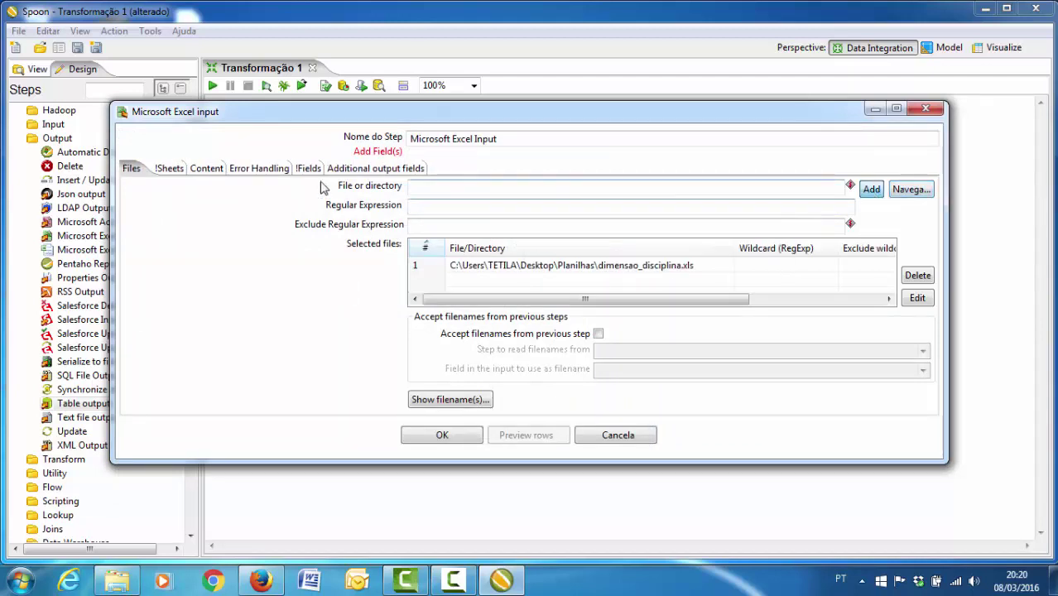
- Select the workbook's only sheet and load chave_disciplina and nome_disciplina from the header row
left_click(165, 170)
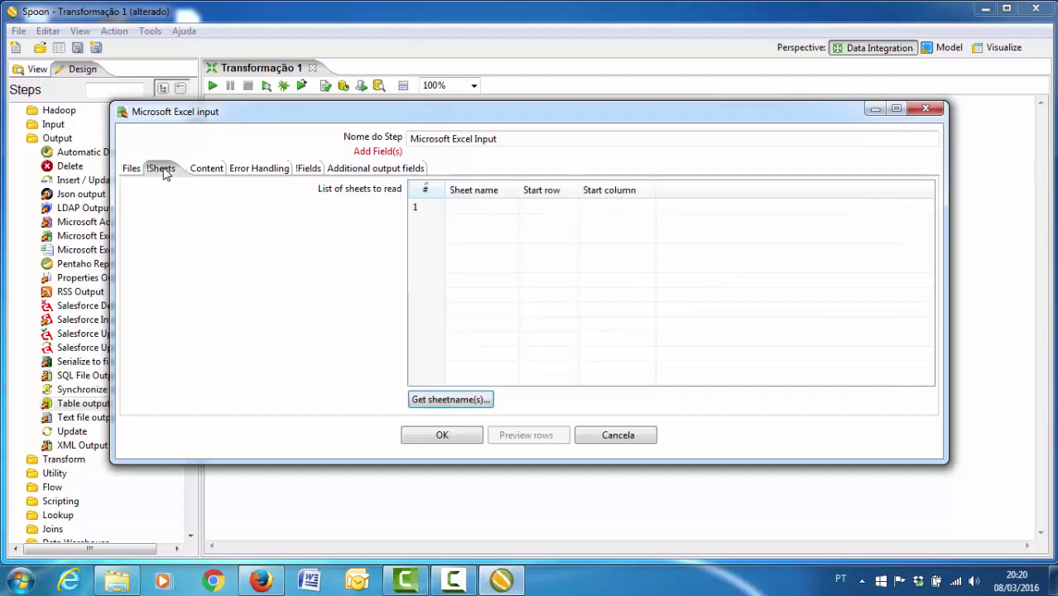
left_click(452, 405)
double_click(405, 223)
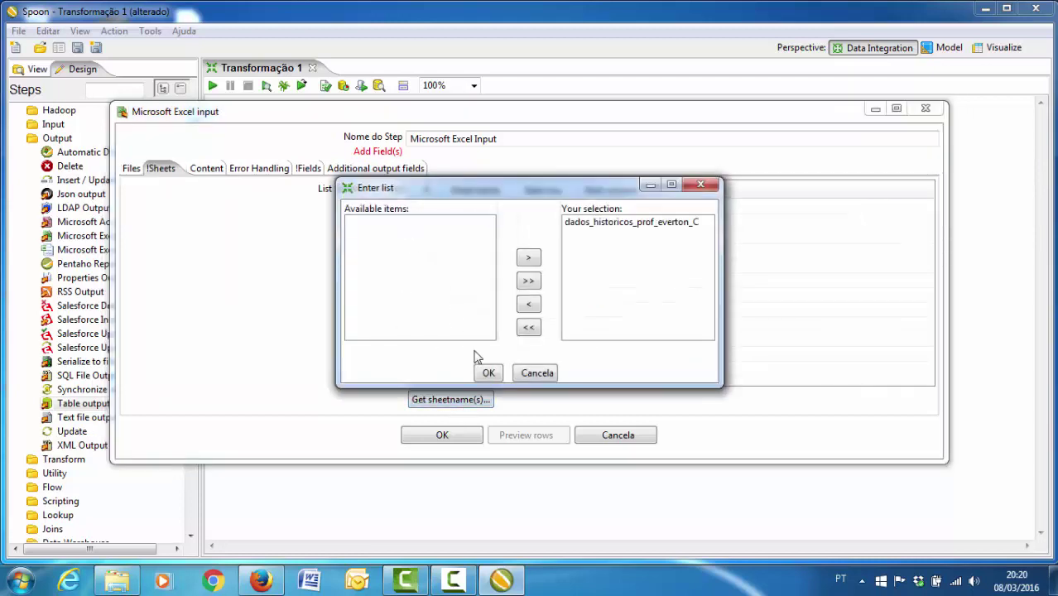
left_click(489, 373)
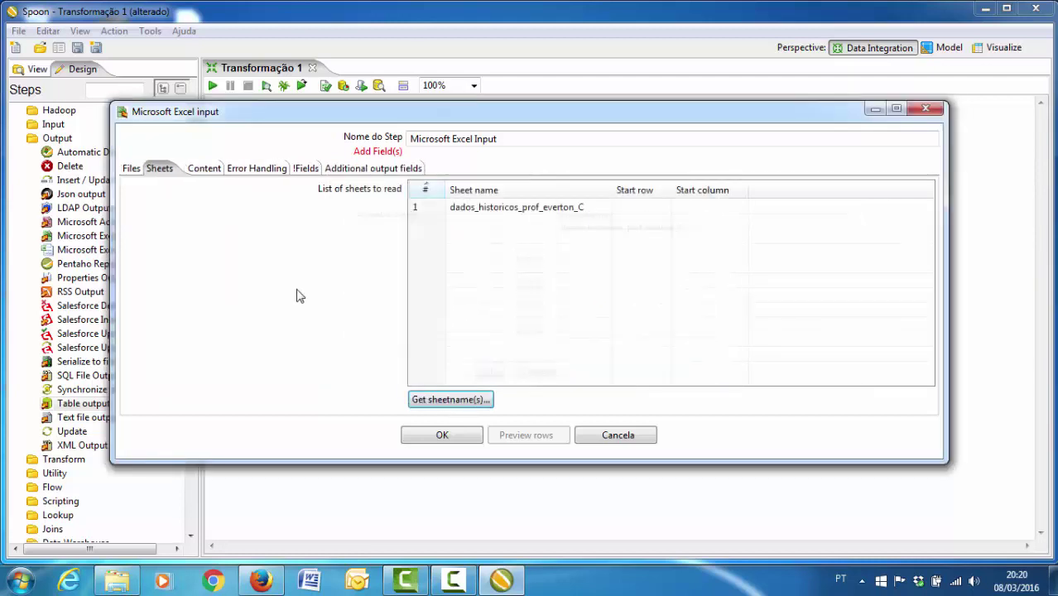
left_click(303, 169)
left_click(488, 402)
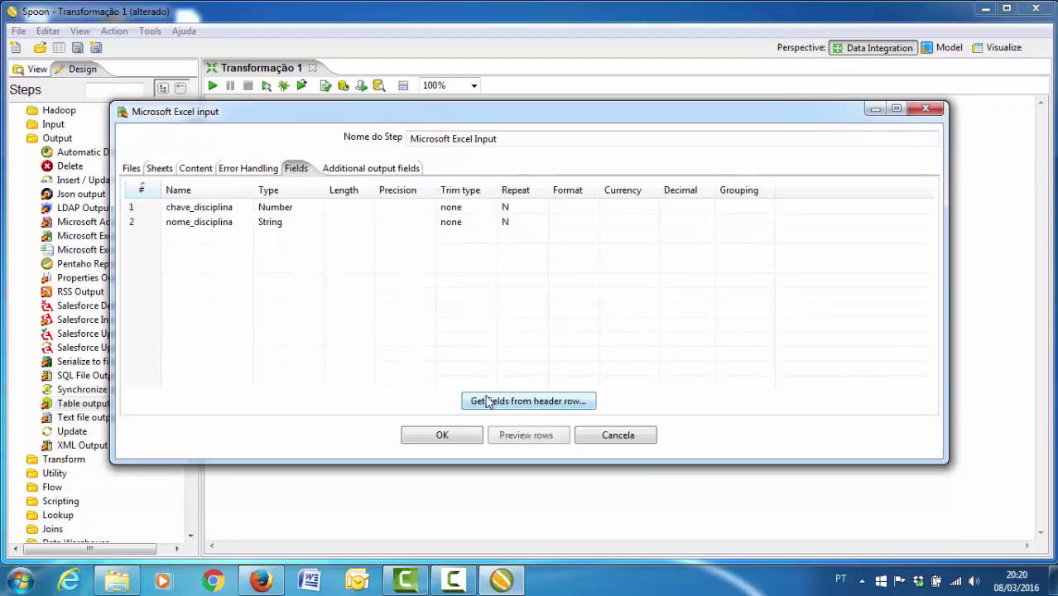
left_click(454, 437)
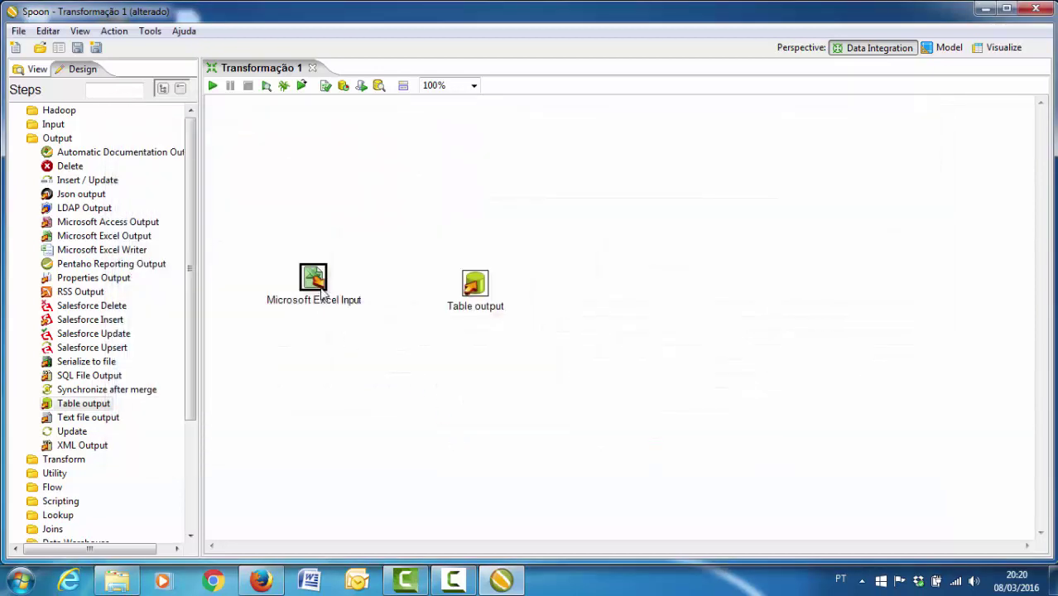
- Link the Excel input to the Table output step and rename that step Disciplina
mouse_move(321, 291)
left_click_drag(337, 323, 664, 279)
double_click(664, 279)
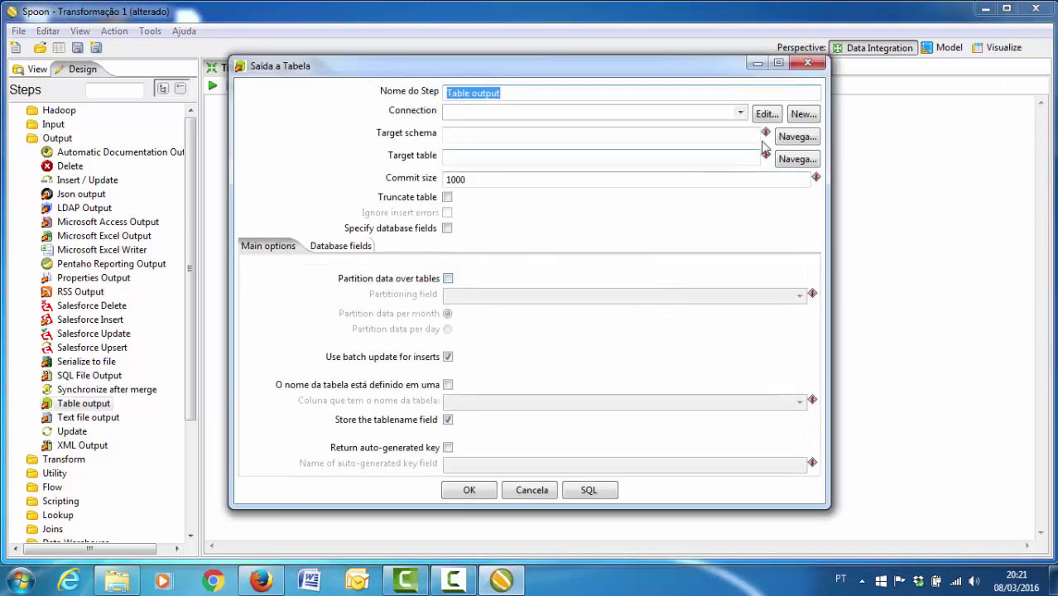
type("Disciplina")
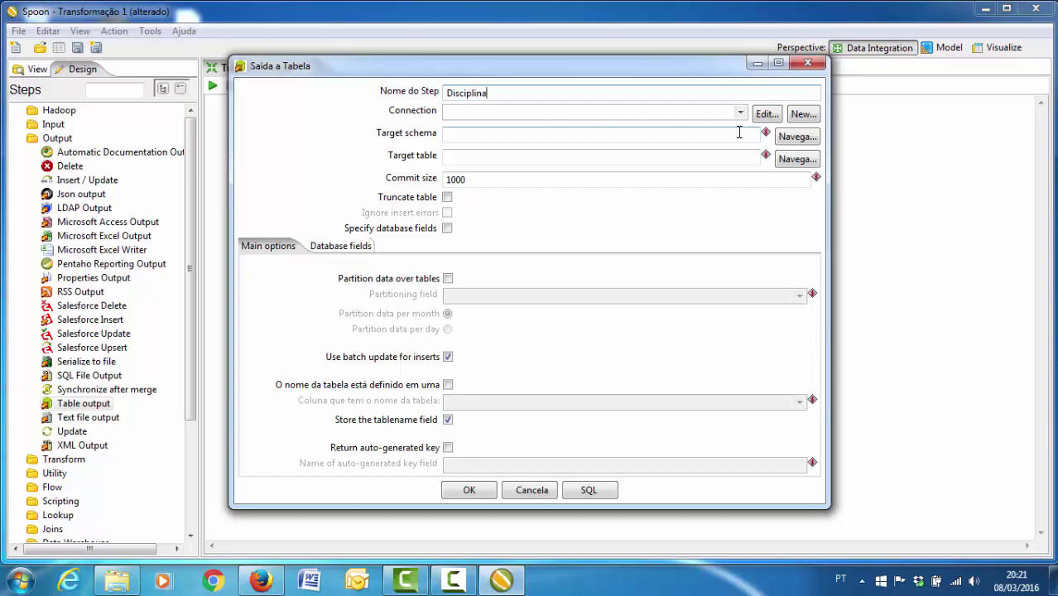
key("ctrl+a")
key("ctrl+c")
- Create and test a MySQL connection named Disciplina to localhost database dw_ufgd
left_click(798, 118)
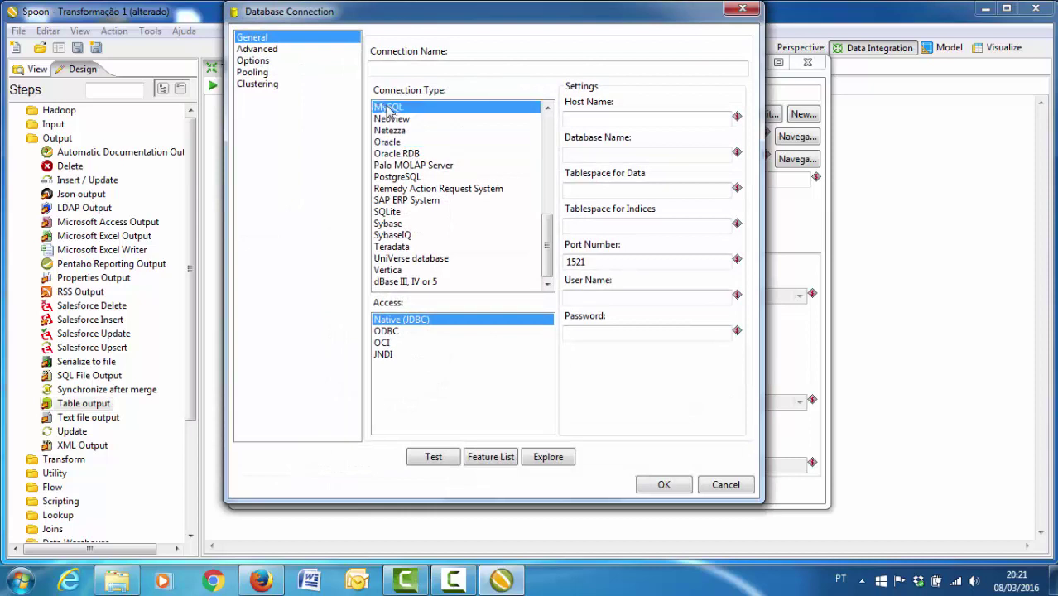
key("ctrl+v")
left_click(610, 119)
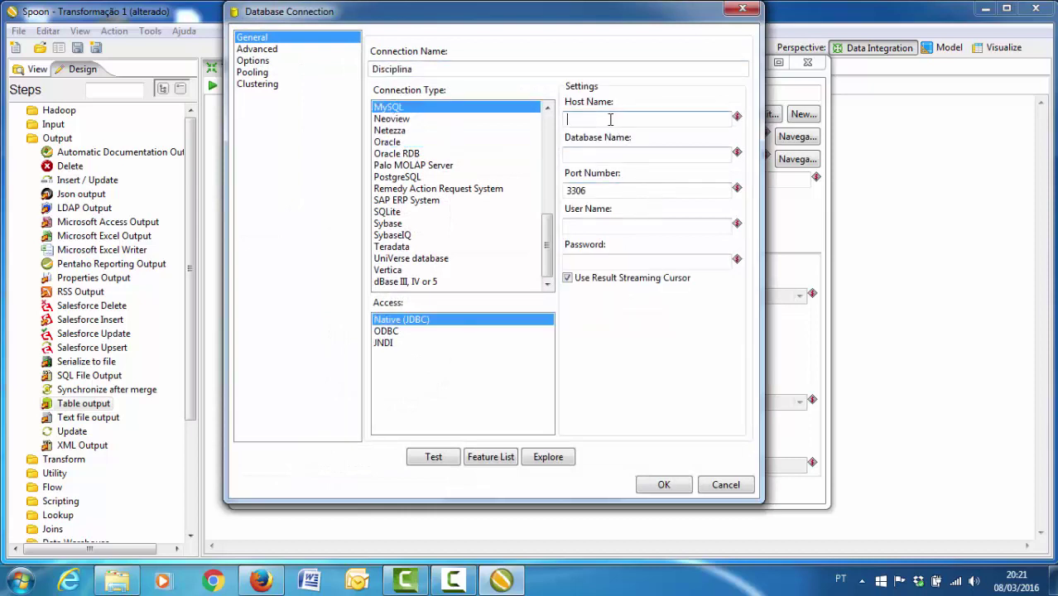
type("localhost")
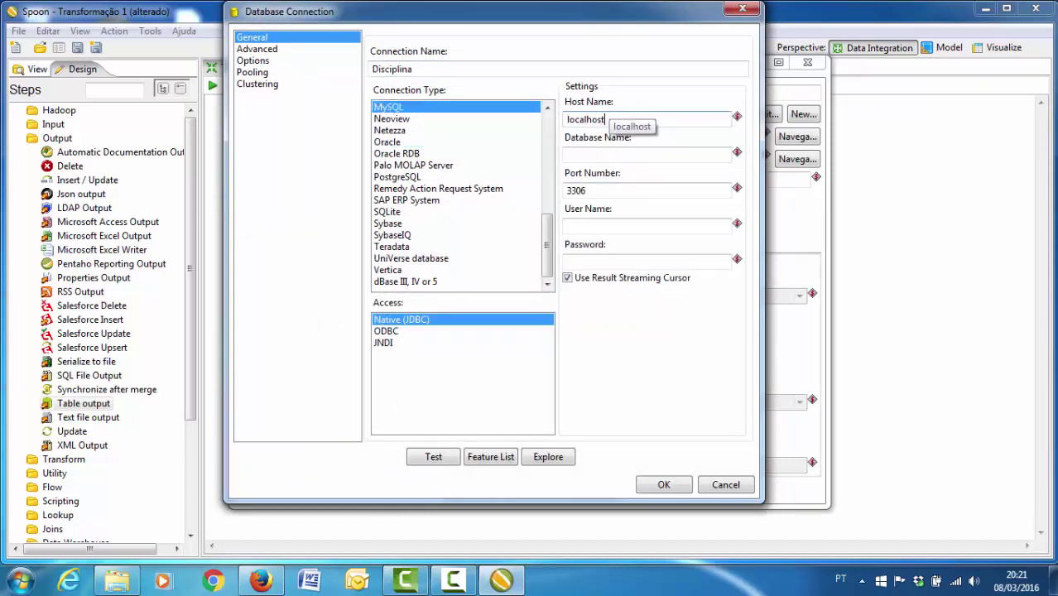
left_click(645, 155)
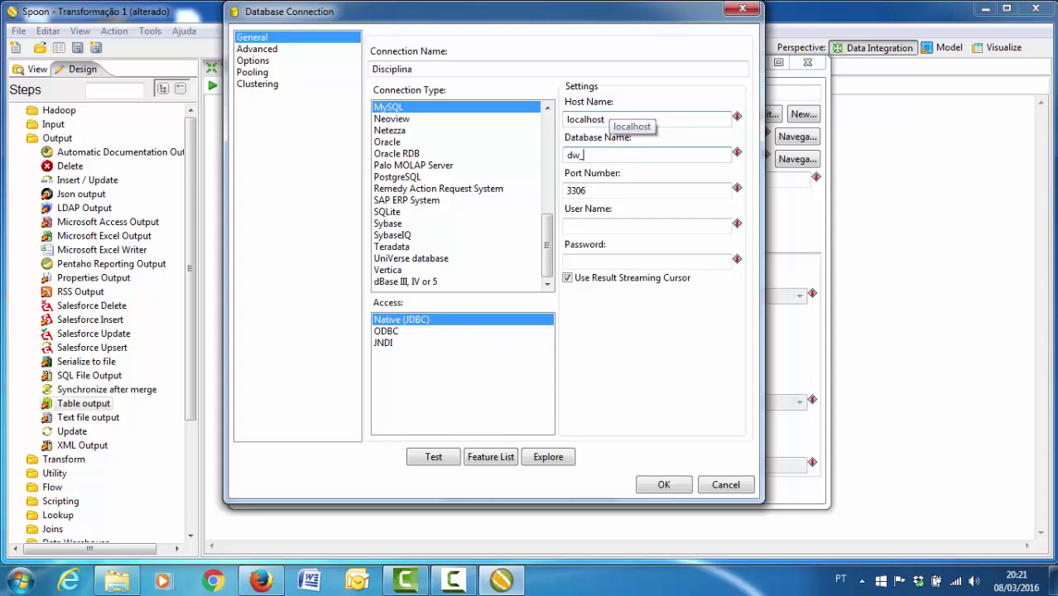
left_click(646, 226)
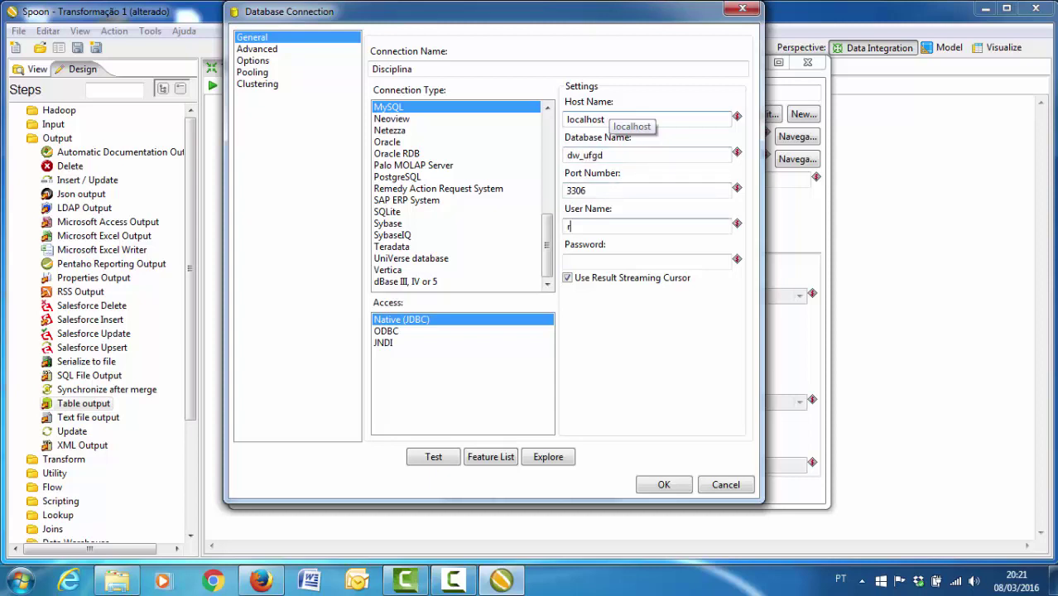
left_click(645, 261)
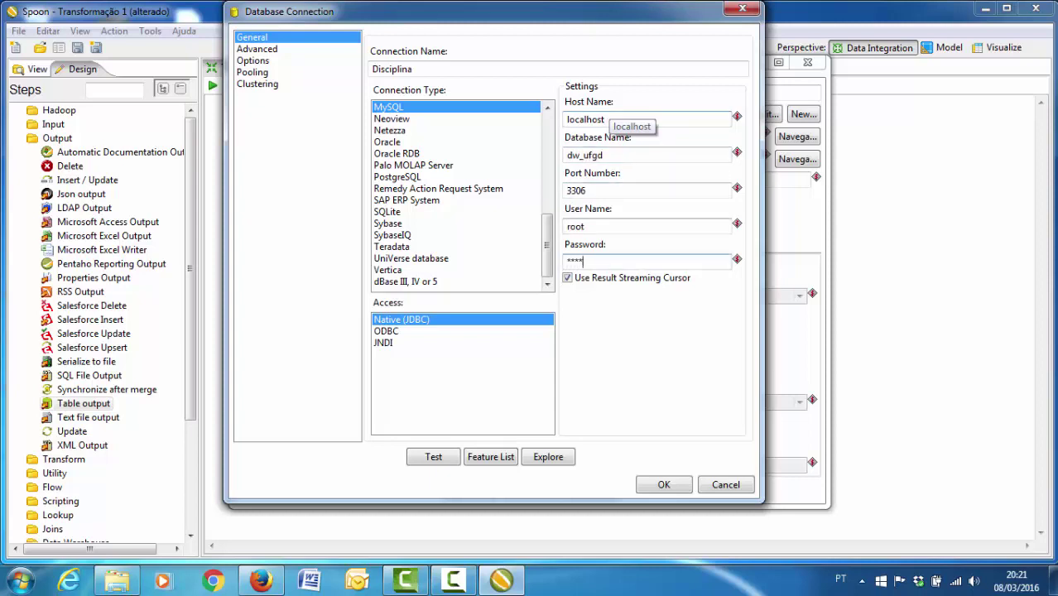
left_click(433, 457)
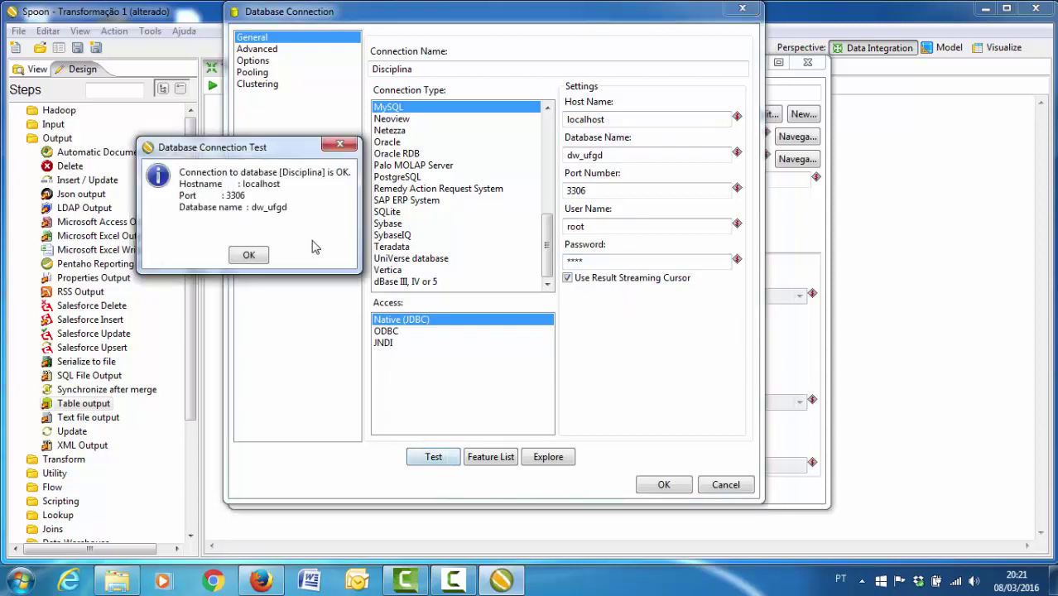
left_click(249, 257)
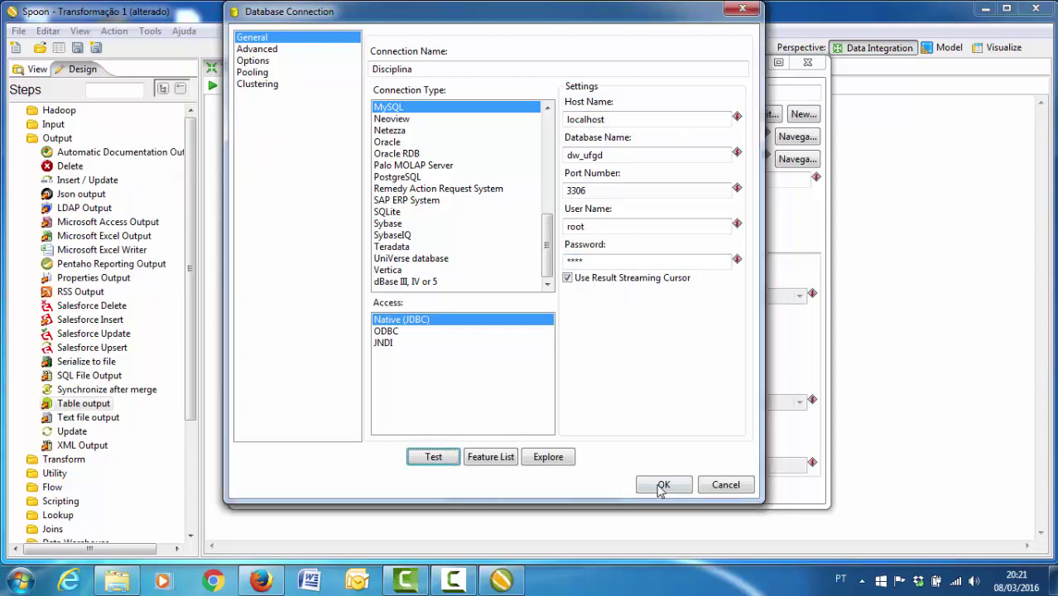
left_click(663, 485)
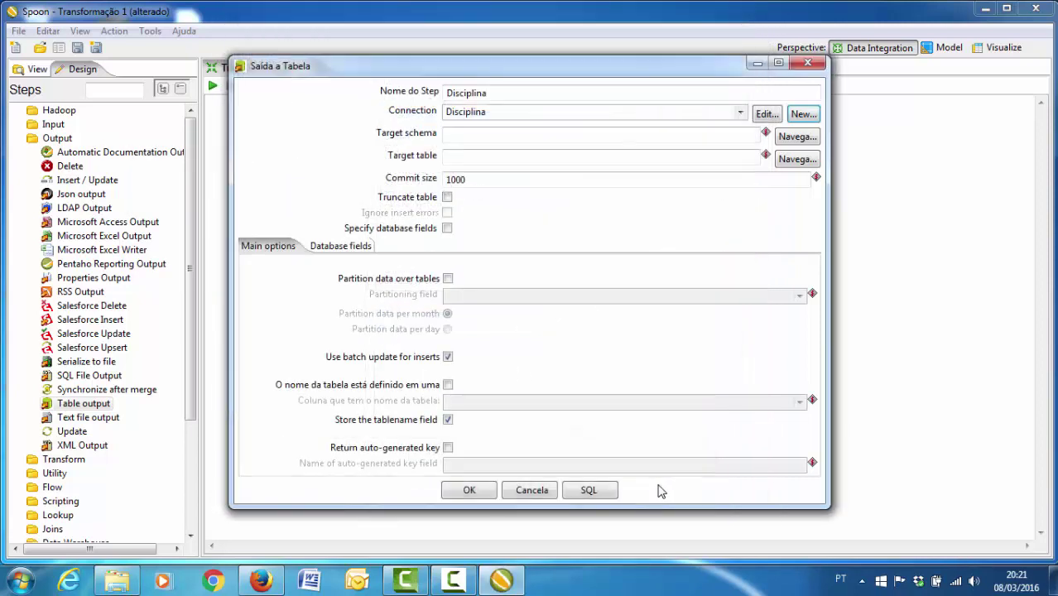
- Choose dimensao_disciplina from the Disciplina connection as the target table
left_click(786, 160)
left_click(264, 130)
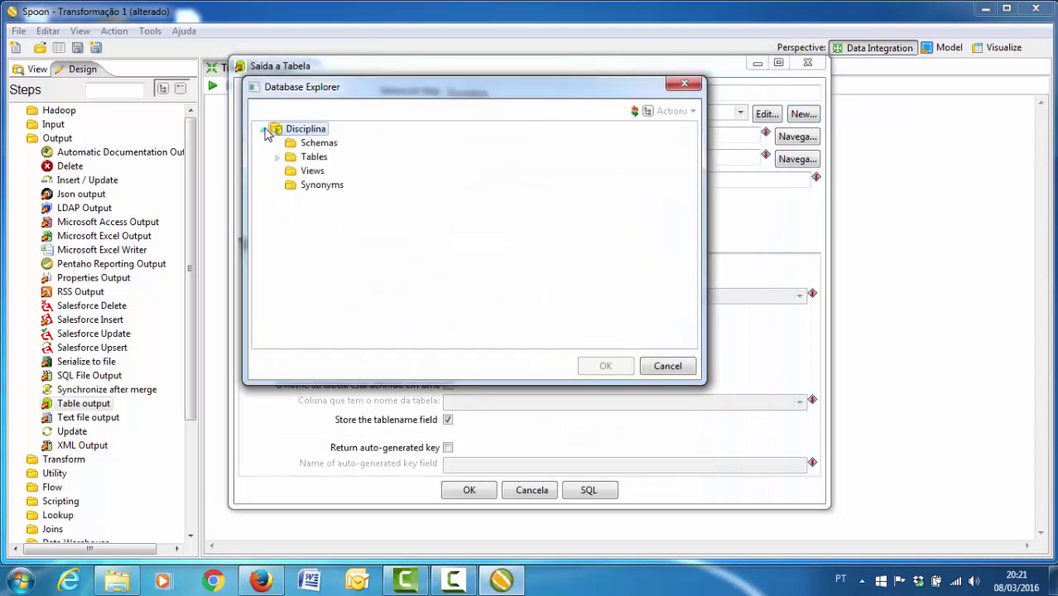
left_click(277, 158)
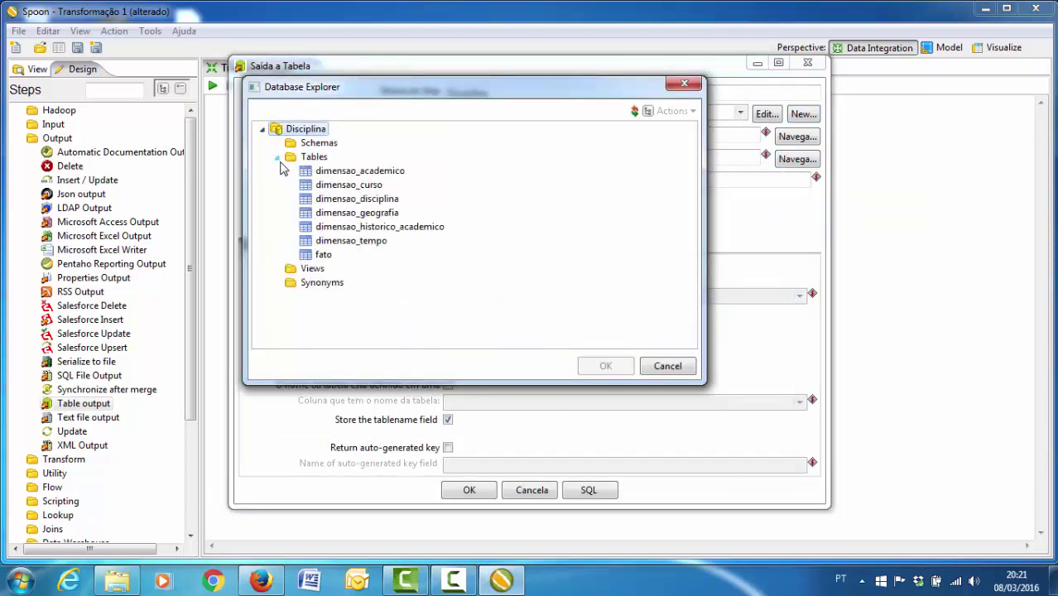
double_click(355, 199)
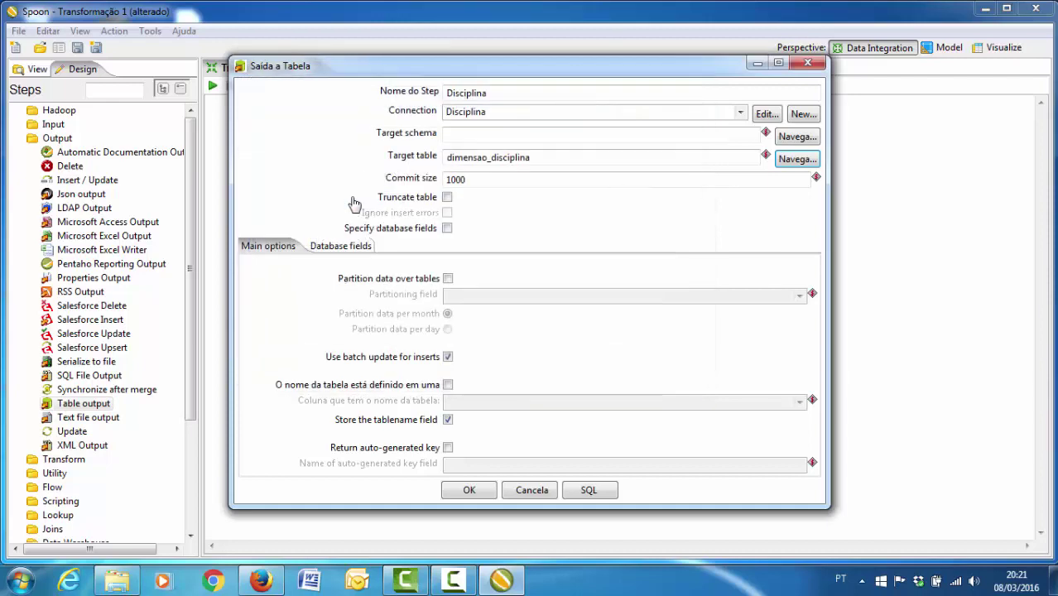
- Map chave_disciplina and nome_disciplina to their table columns and confirm the step
left_click(334, 248)
left_click(752, 309)
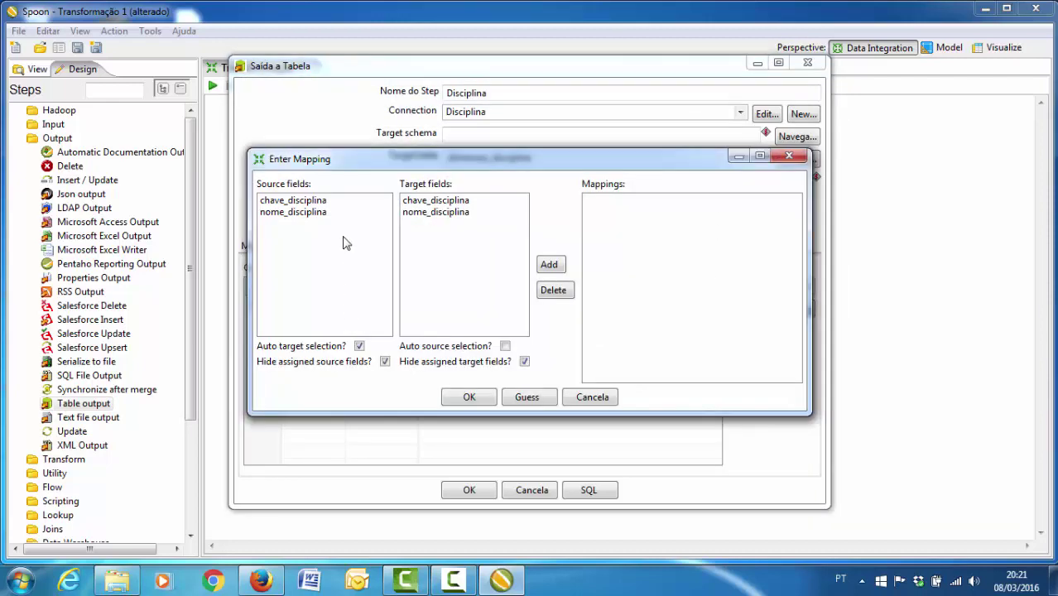
double_click(313, 203)
double_click(314, 204)
left_click(469, 397)
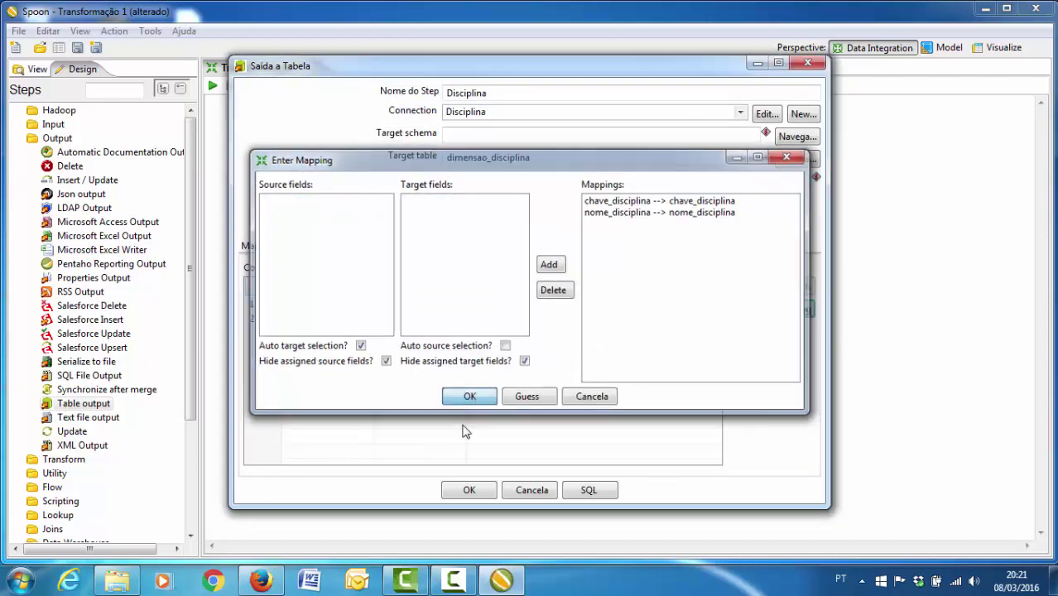
left_click(468, 491)
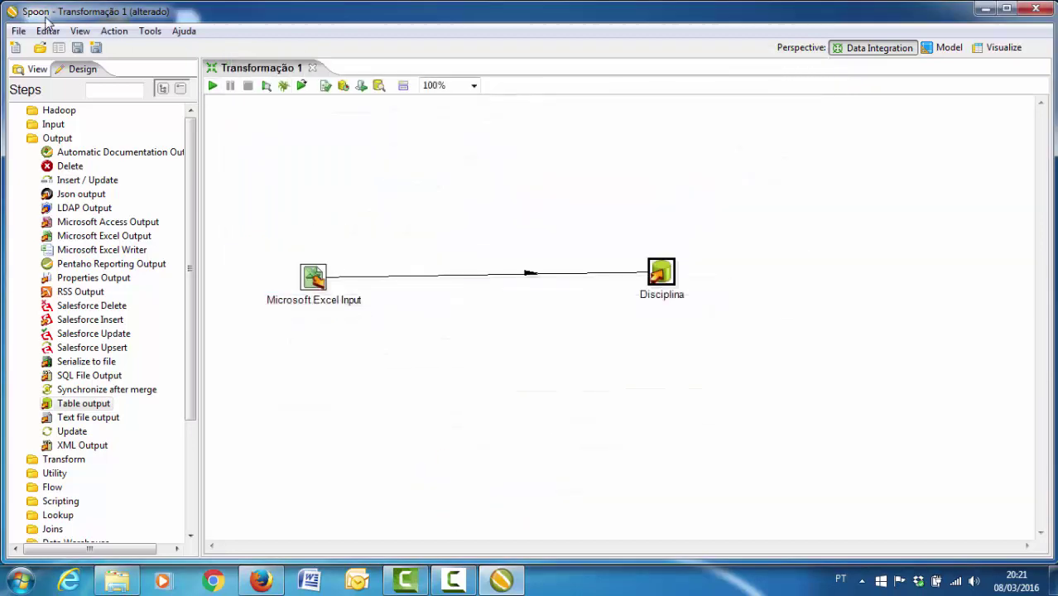
- Save the transformation under the name Disciplina, then launch a run
left_click(18, 30)
left_click(170, 154)
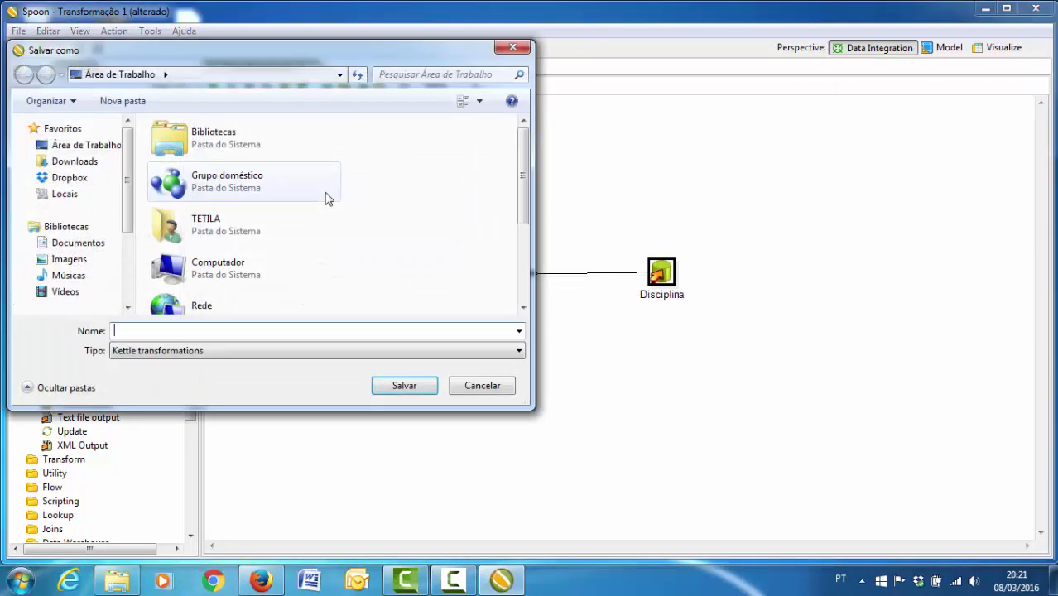
type("Disciplina")
left_click(399, 387)
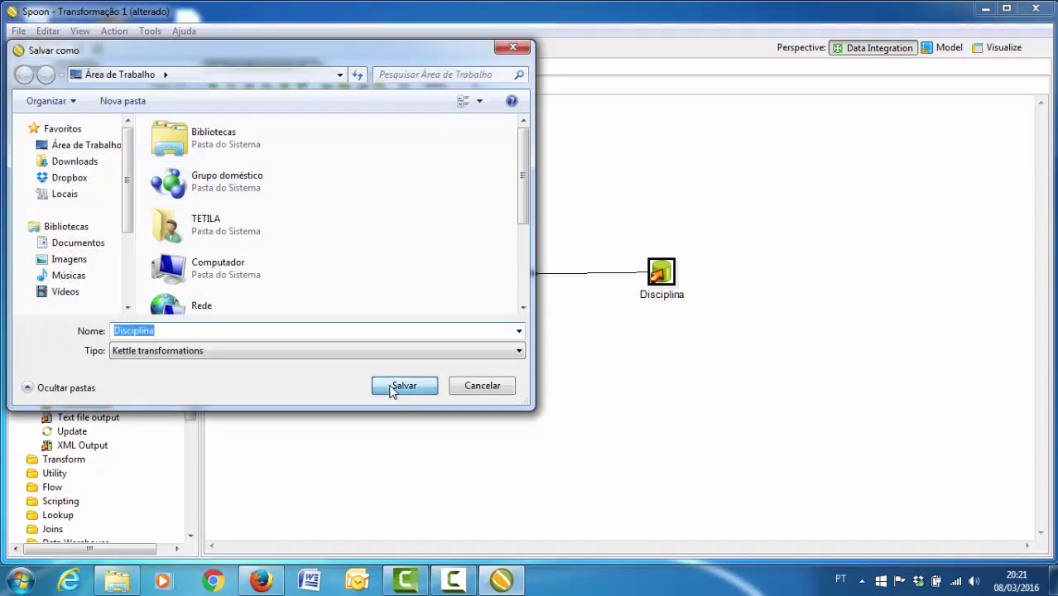
left_click(211, 85)
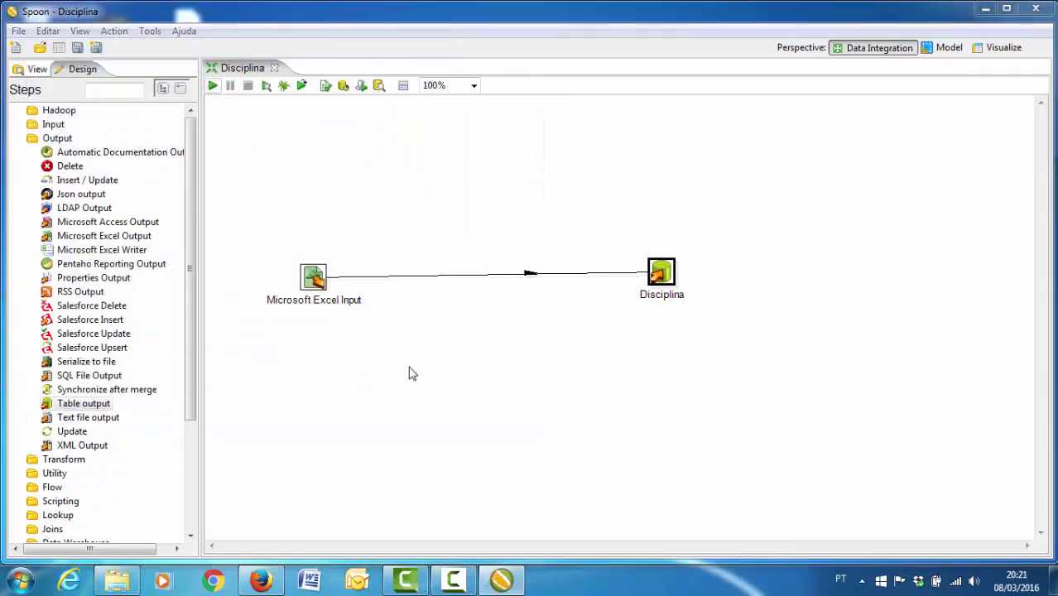
left_click(497, 462)
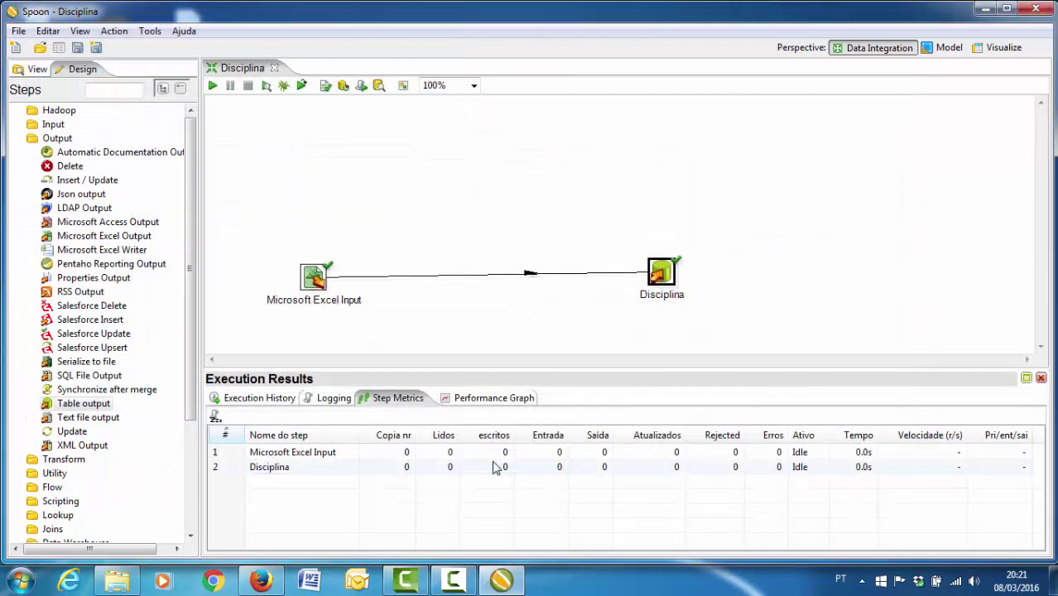
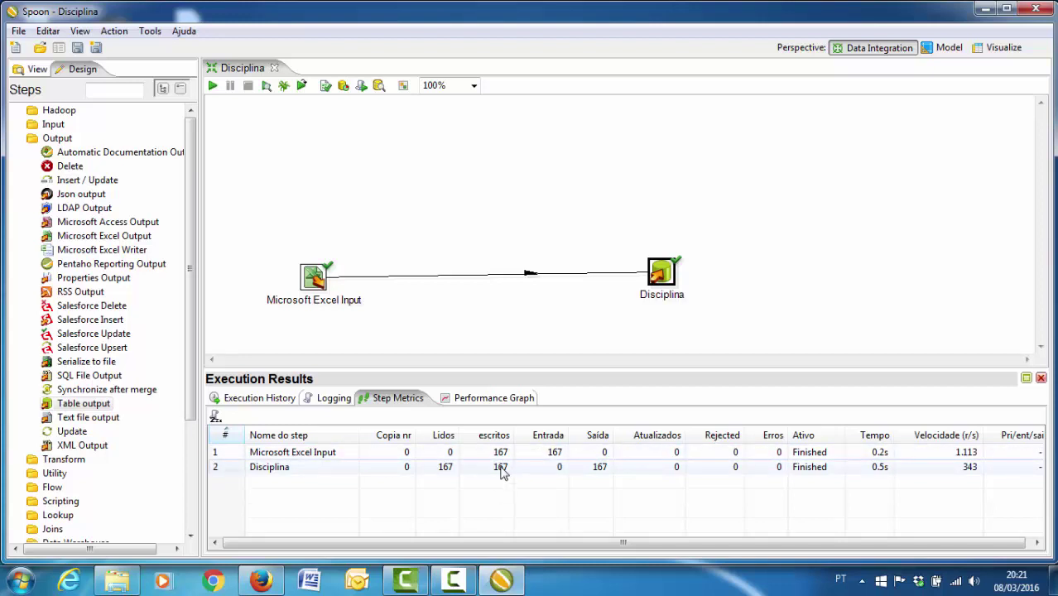
- Close the Disciplina transformation and create a new empty transformation
left_click(274, 67)
left_click(18, 30)
mouse_move(165, 48)
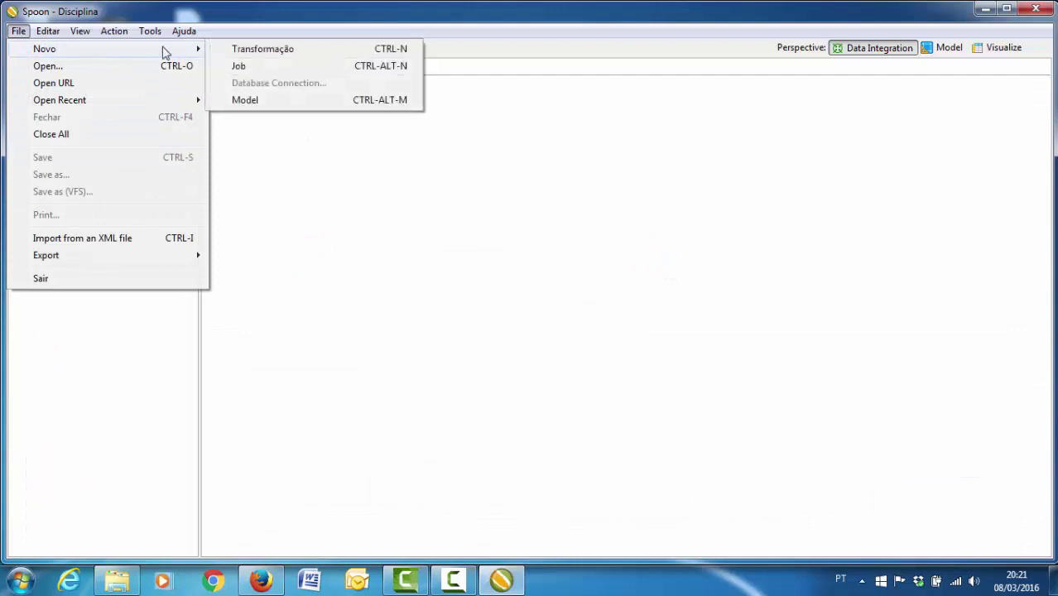
left_click(244, 47)
- Place a Microsoft Excel Input step and a Table output step on the canvas
left_click(18, 124)
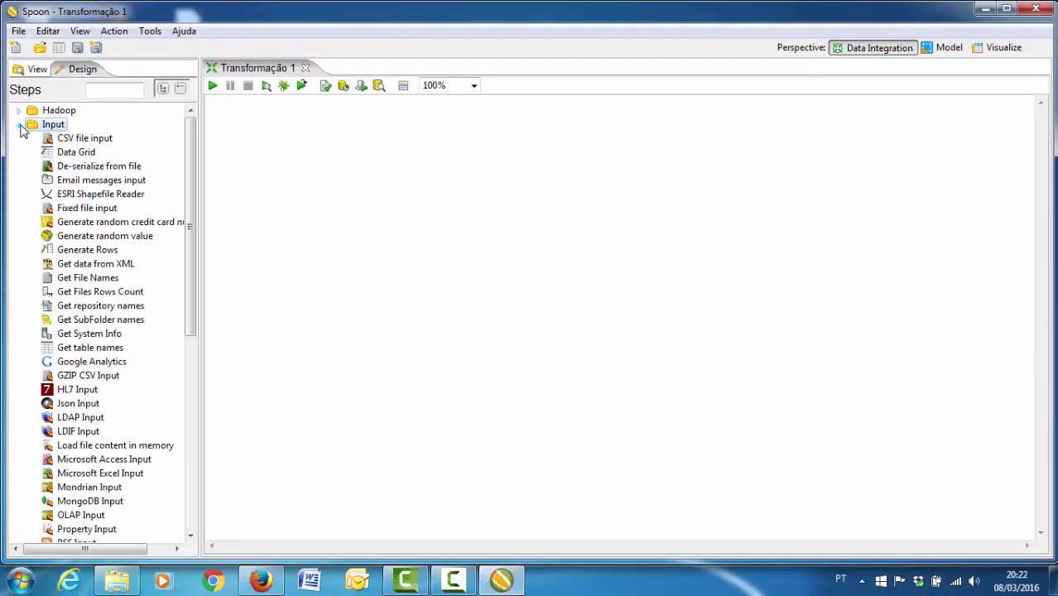
scroll(90, 331, "down", 4)
left_click_drag(82, 293, 310, 231)
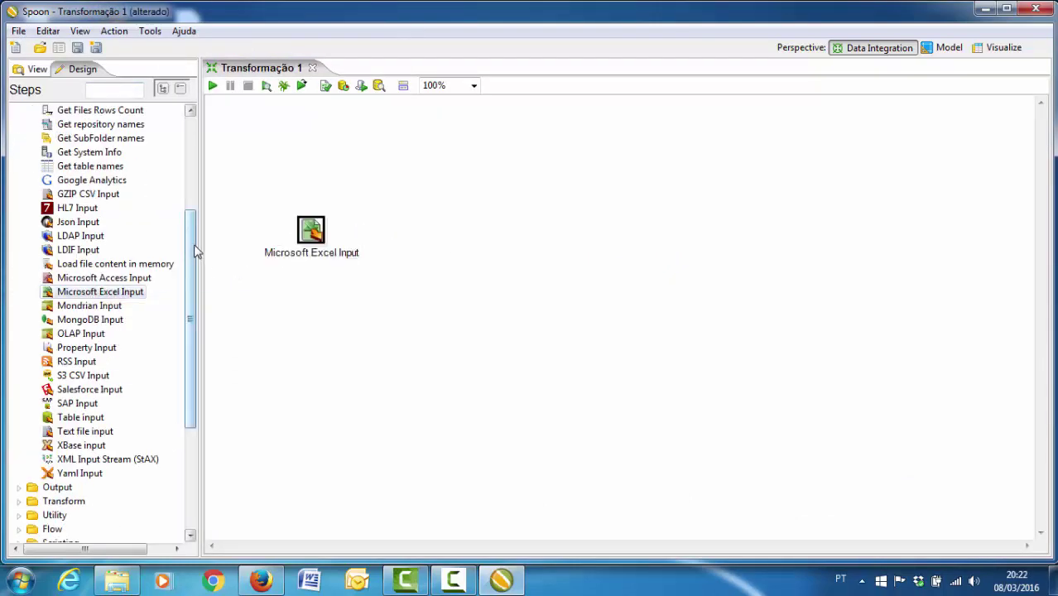
left_click_drag(196, 251, 191, 146)
left_click(22, 129)
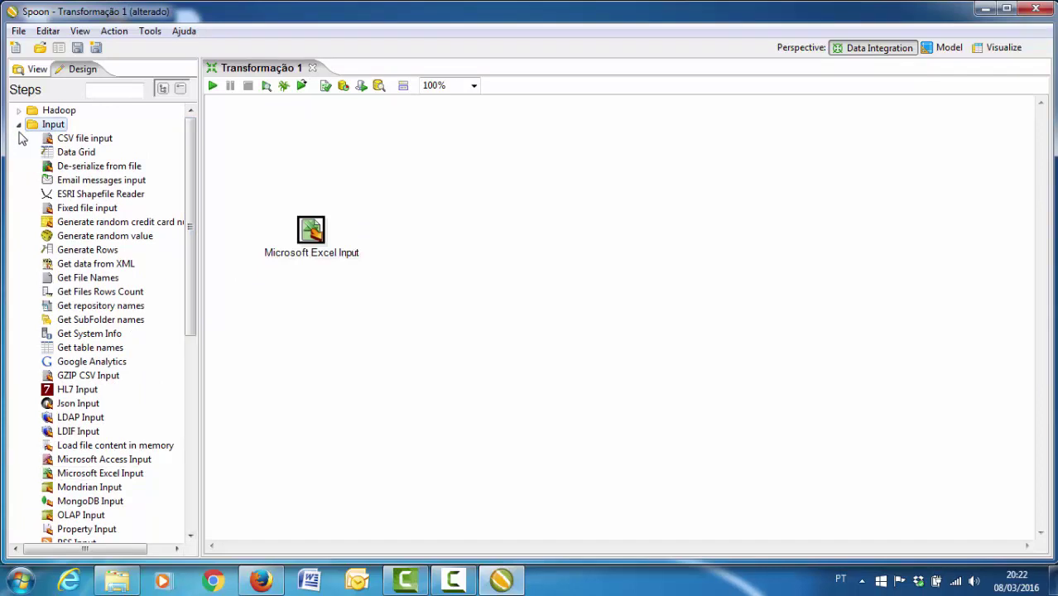
left_click(18, 124)
left_click(18, 139)
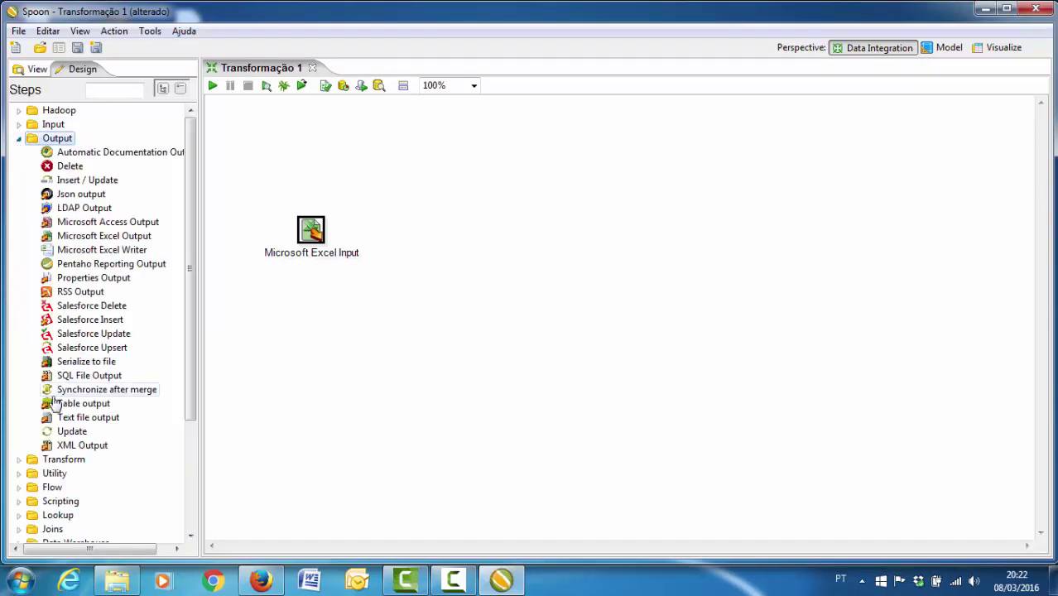
left_click_drag(48, 403, 562, 234)
- Add Planilhas/dimensao_geografia.xls as the Excel input's file
double_click(311, 230)
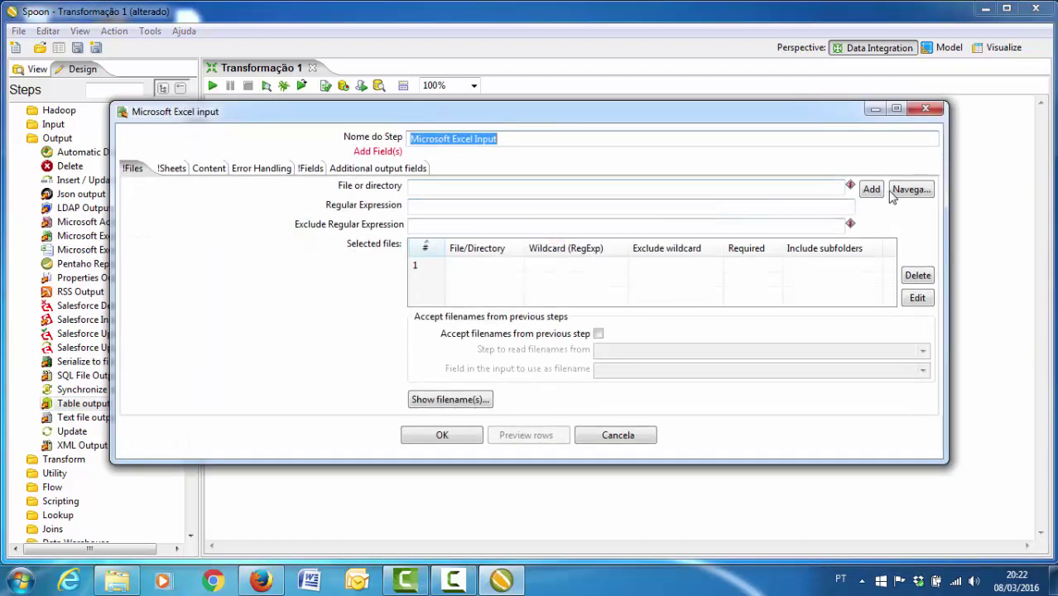
left_click(908, 190)
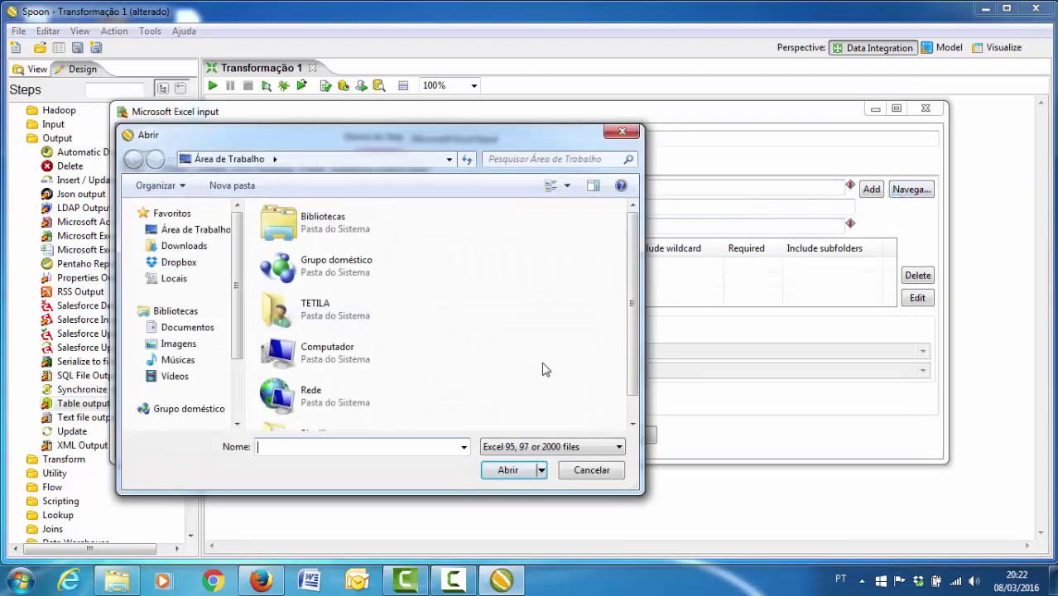
scroll(628, 411, "down", 1)
double_click(342, 410)
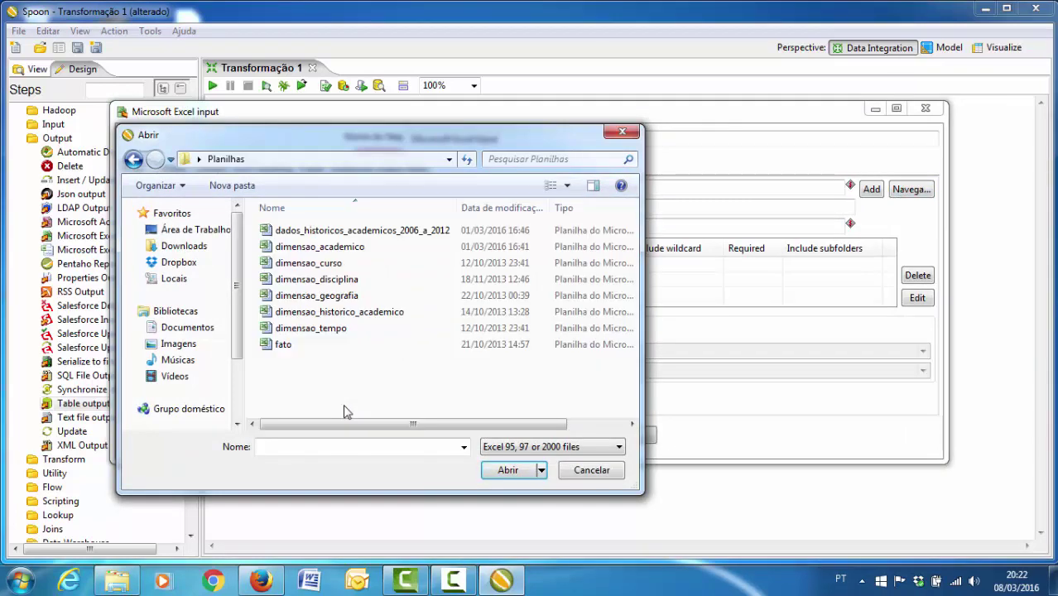
double_click(335, 295)
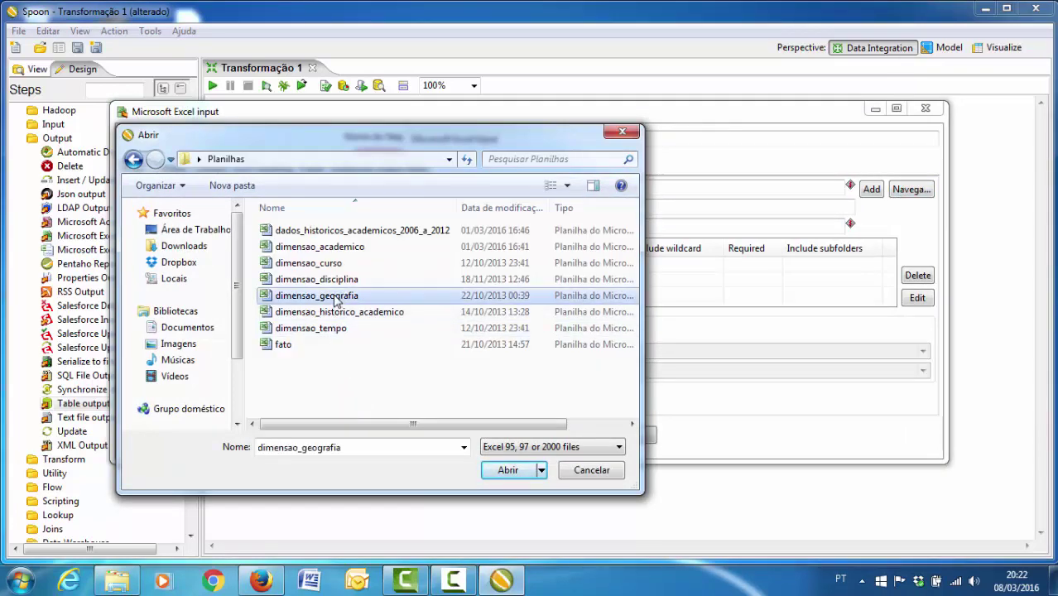
left_click(872, 190)
- Read the workbook's only sheet and get chave_geografia, cidade and estado from the header row
left_click(170, 171)
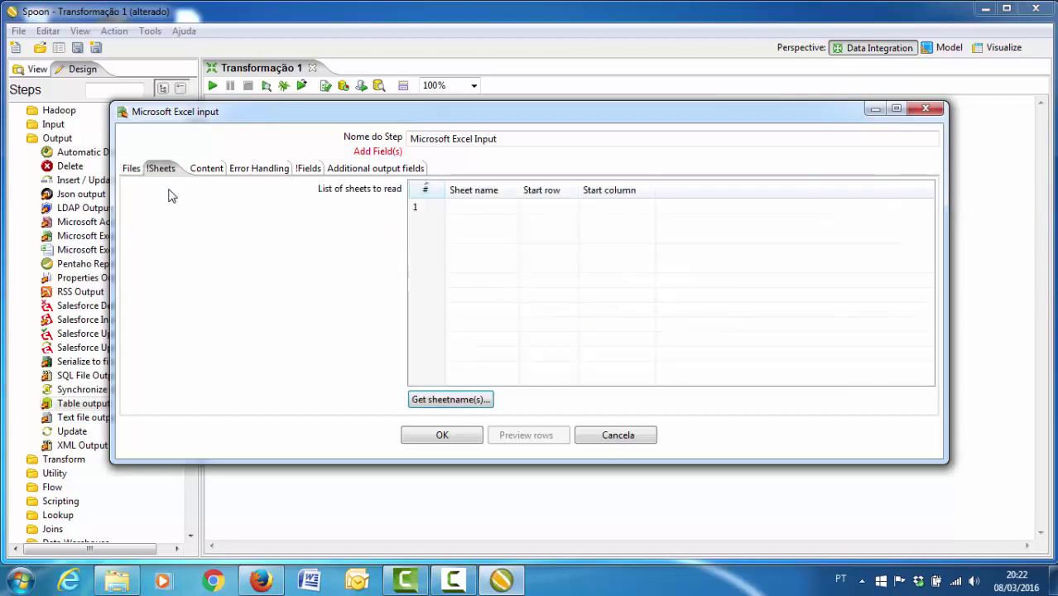
left_click(431, 401)
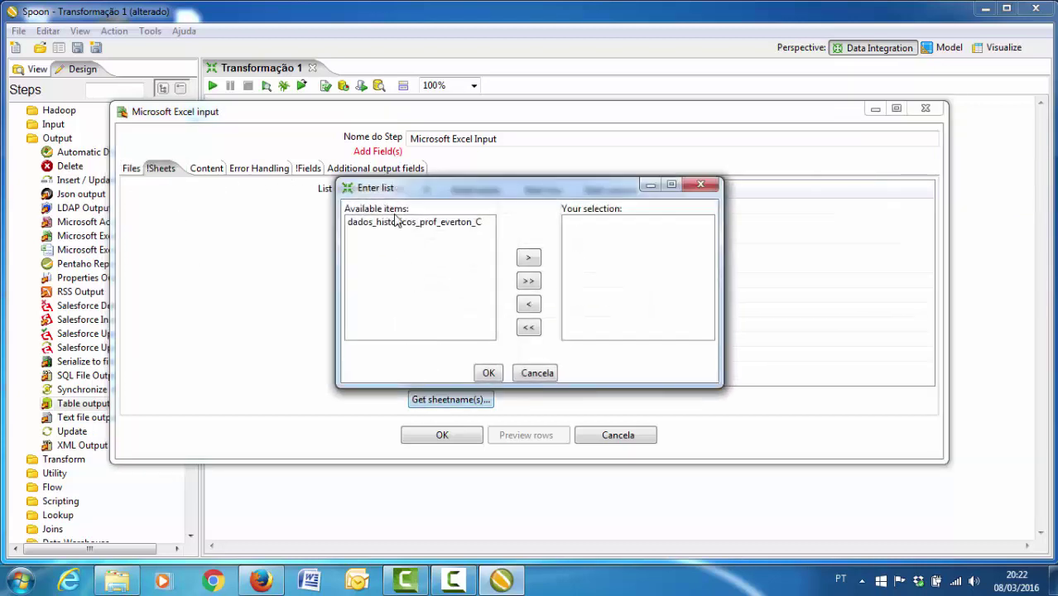
double_click(401, 224)
left_click(488, 373)
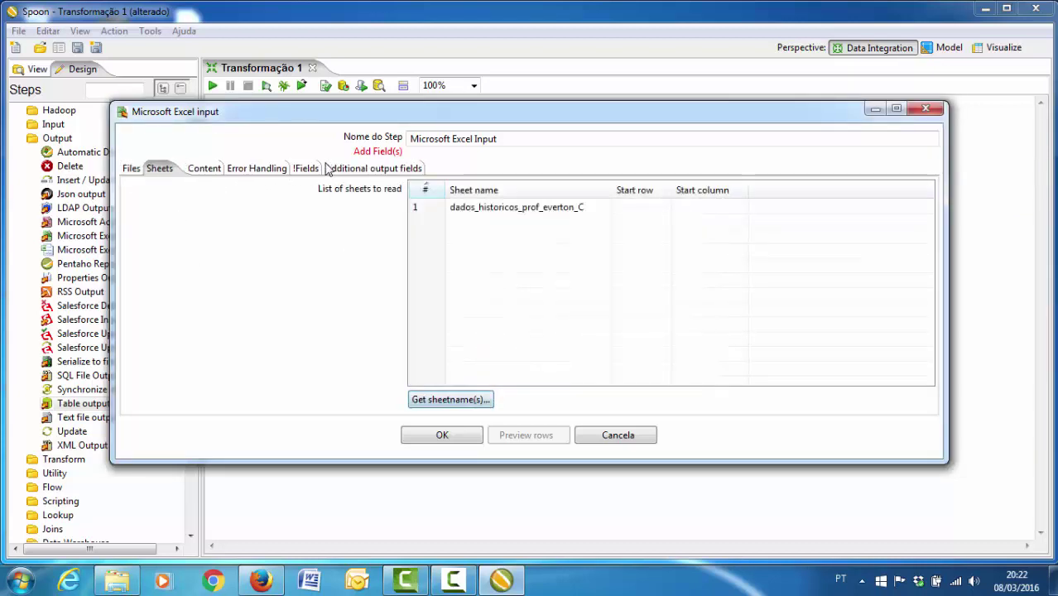
left_click(295, 168)
left_click(523, 402)
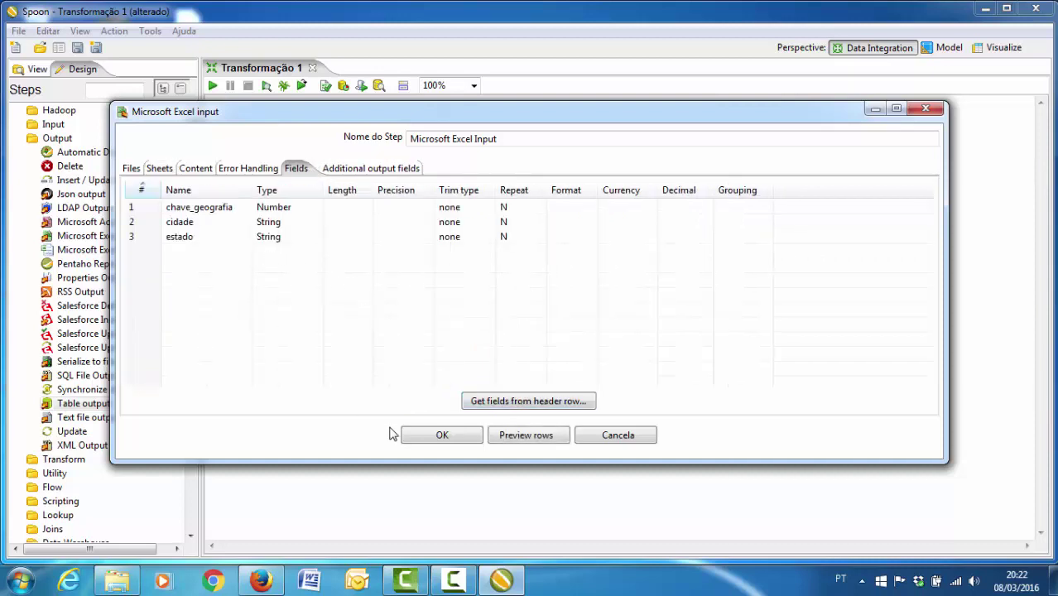
left_click(414, 435)
- Link the Excel input to Table output with a hop and rename the output step Geografia
mouse_move(315, 235)
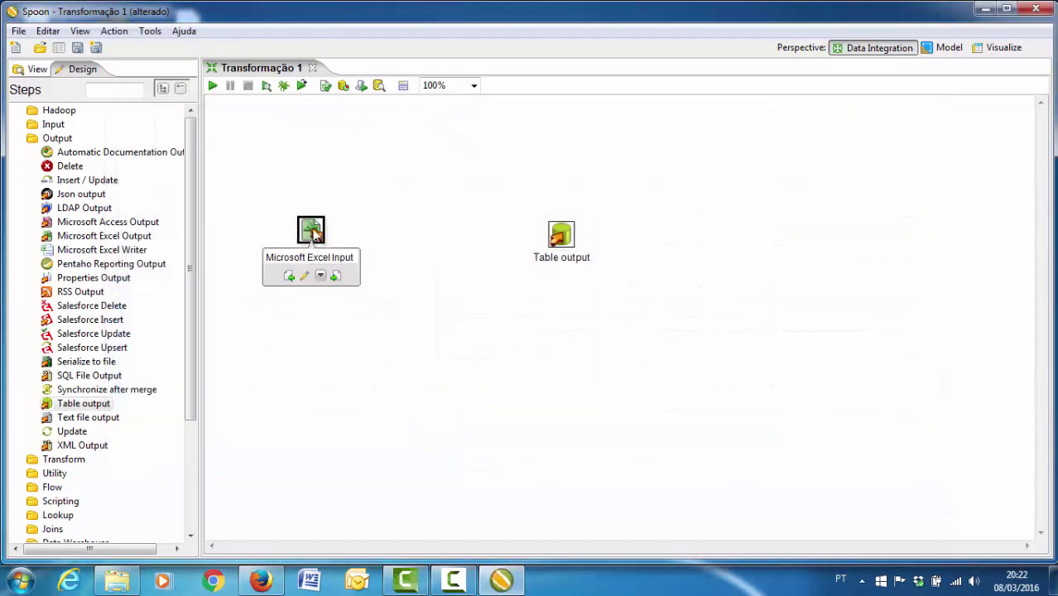
left_click_drag(339, 281, 562, 236)
double_click(561, 236)
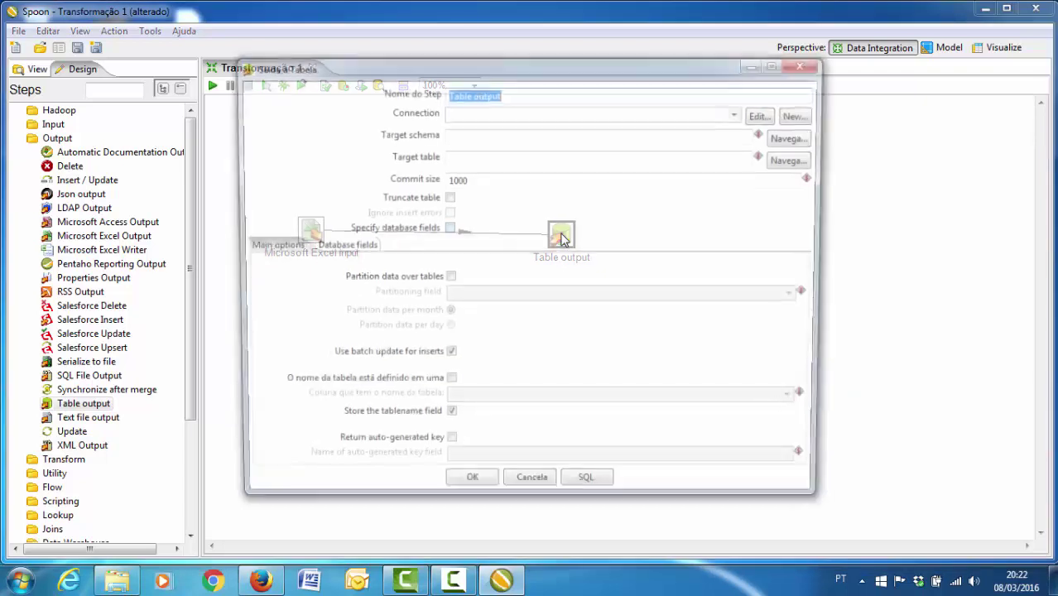
type("Geografia")
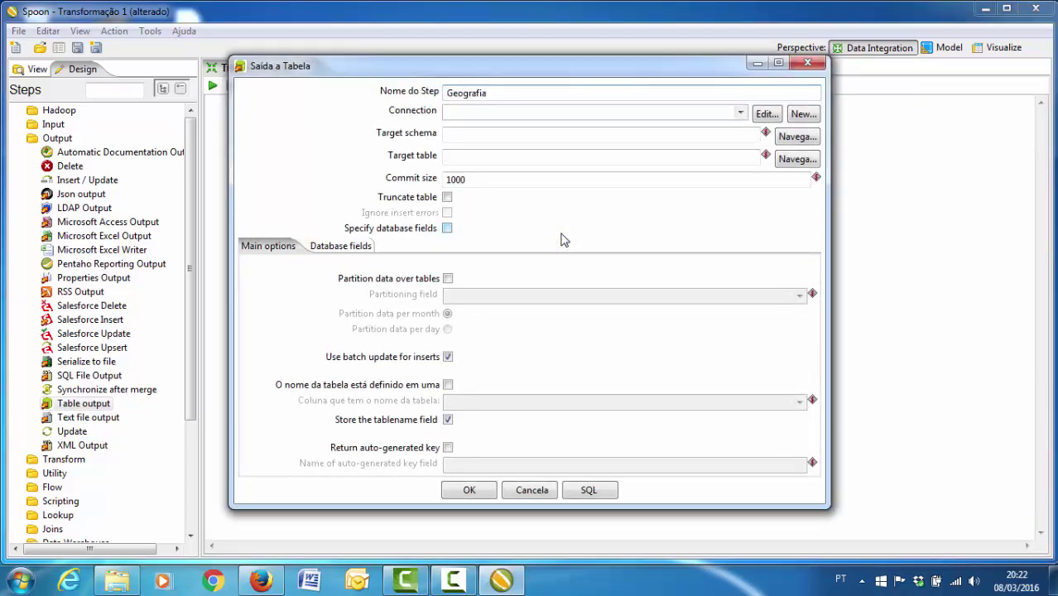
key("ctrl+a")
key("ctrl+c")
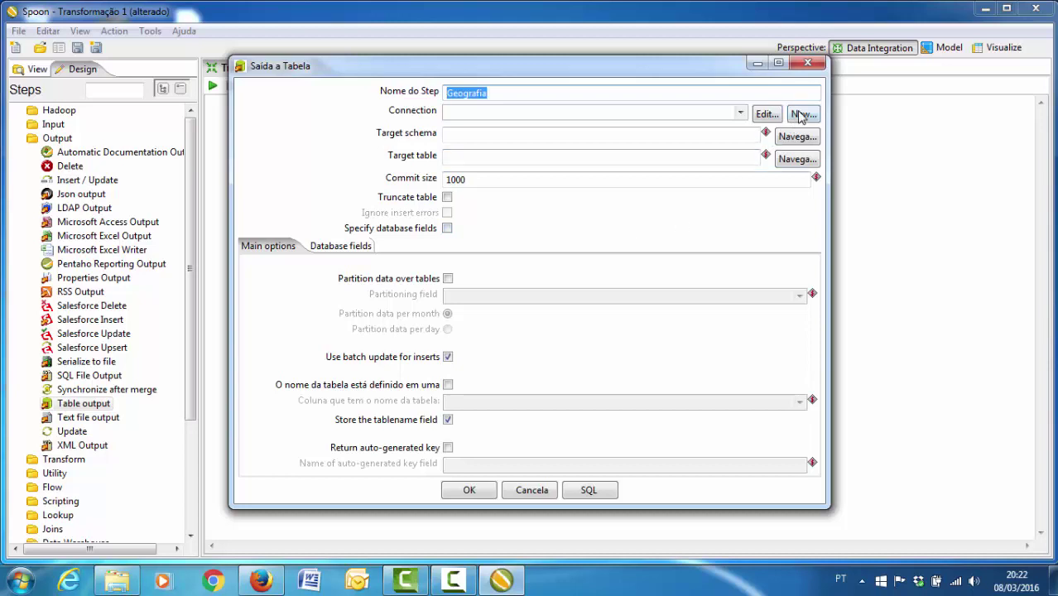
- Create and test a MySQL connection Geografia to dw_ufgd on localhost:3306
left_click(801, 115)
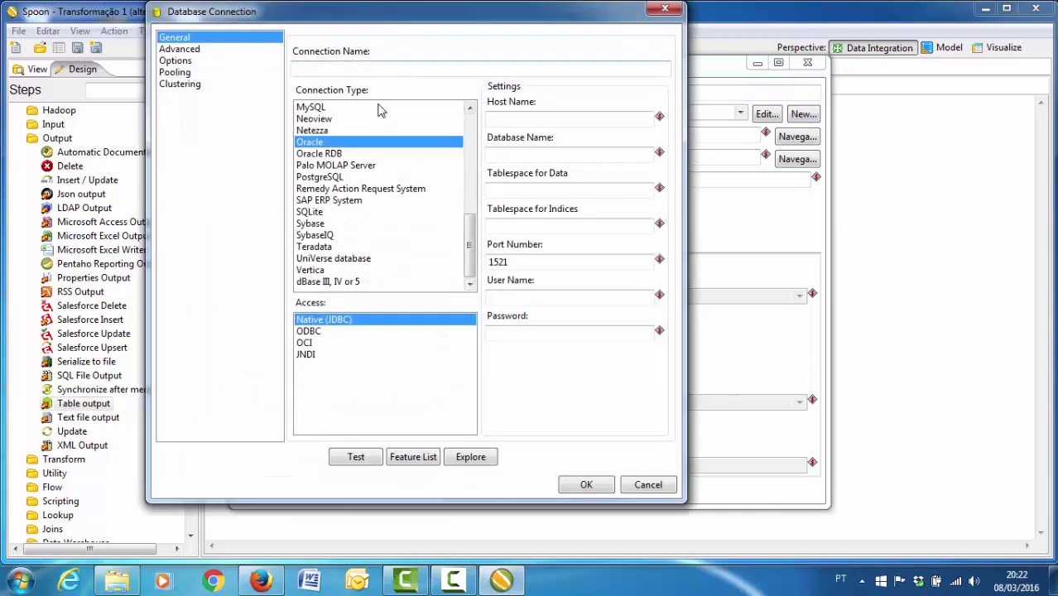
left_click(380, 108)
left_click(378, 70)
key("ctrl+v")
left_click(538, 117)
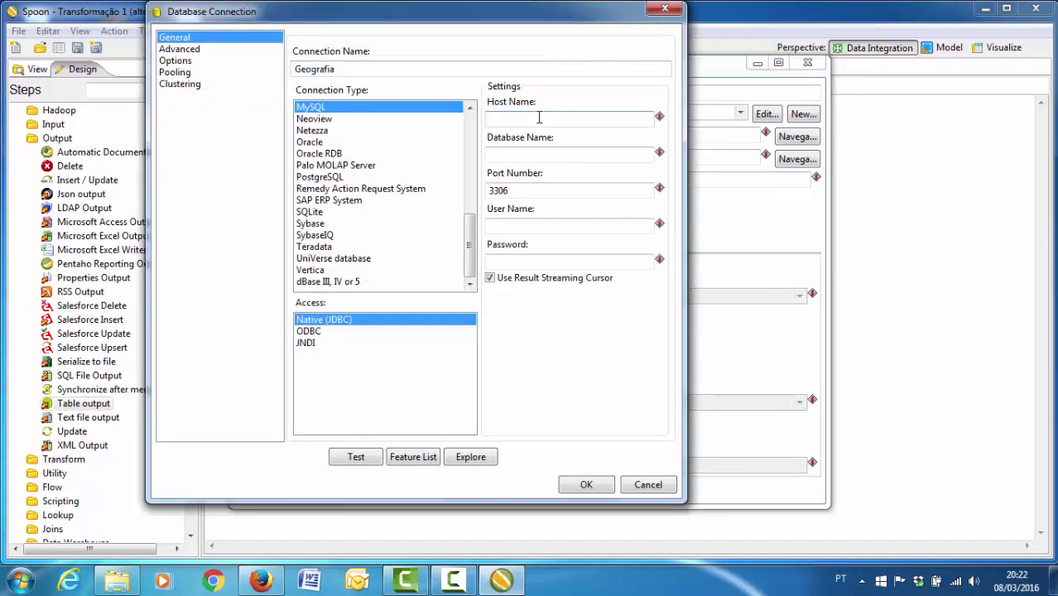
type("localhost")
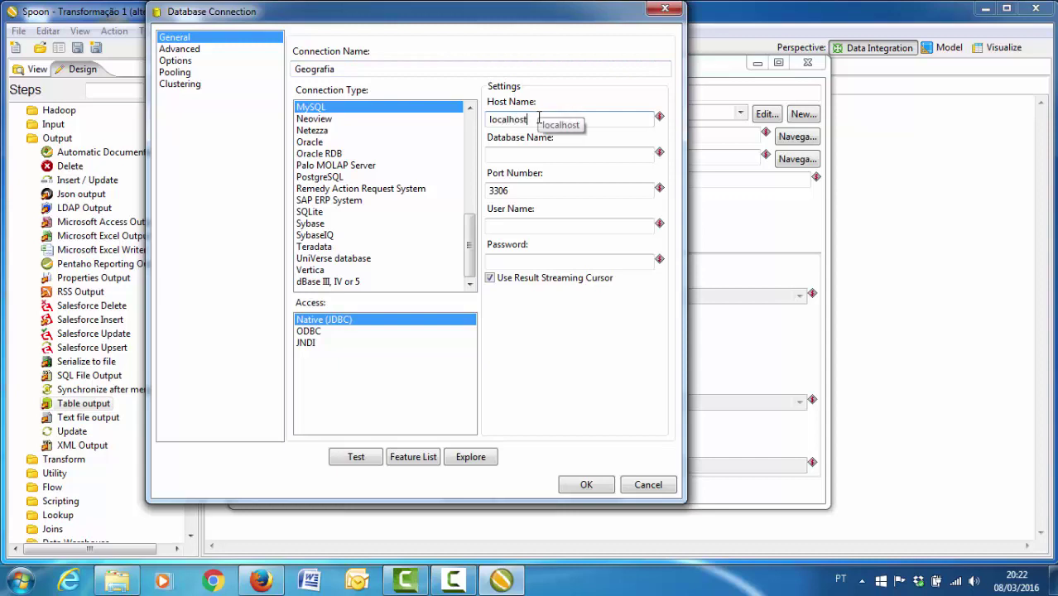
key("Tab")
type("dw")
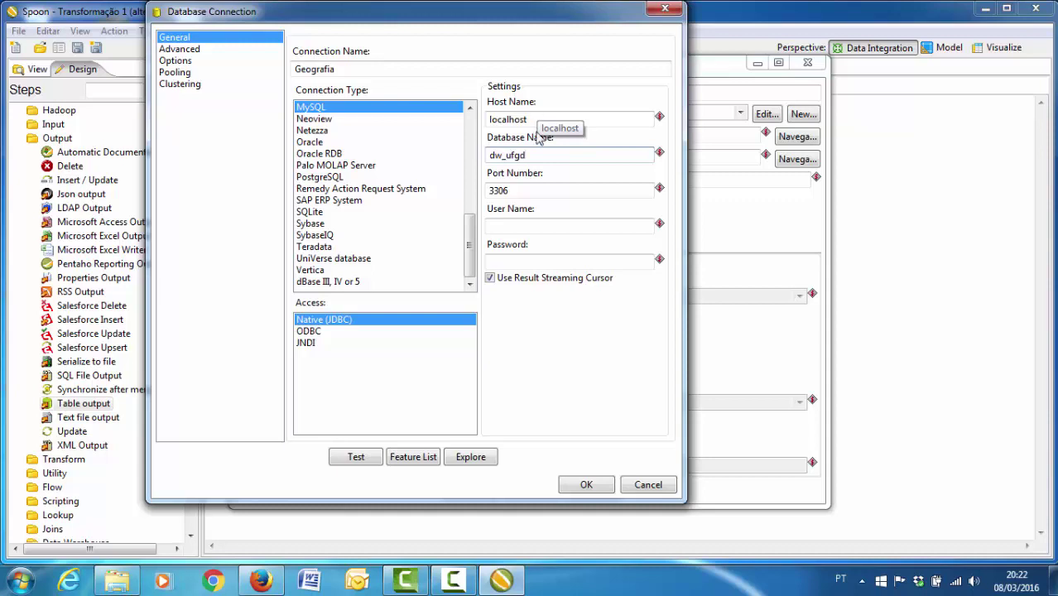
left_click(544, 228)
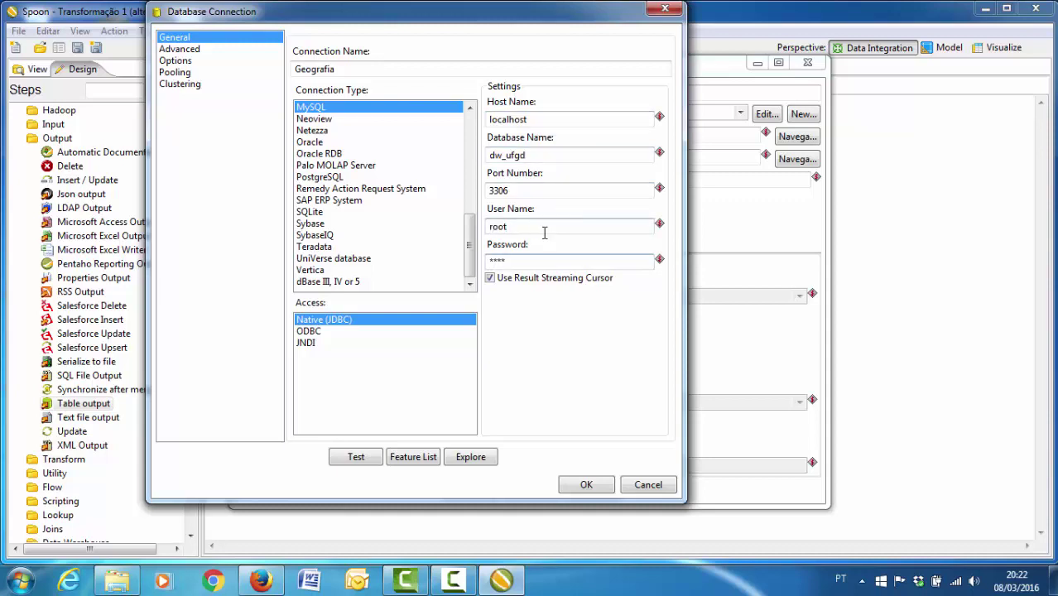
left_click(359, 460)
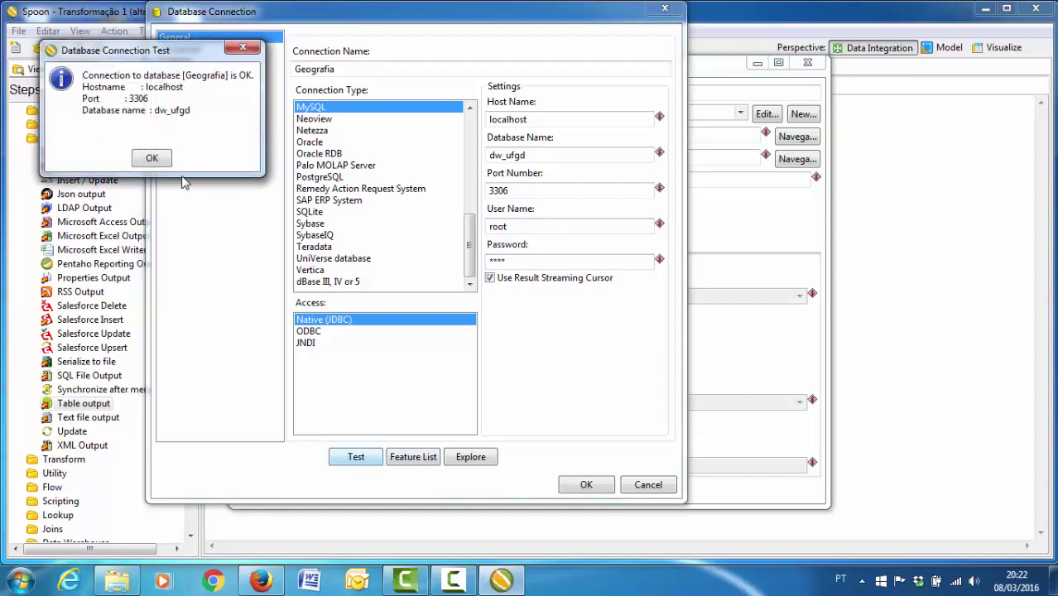
left_click(152, 159)
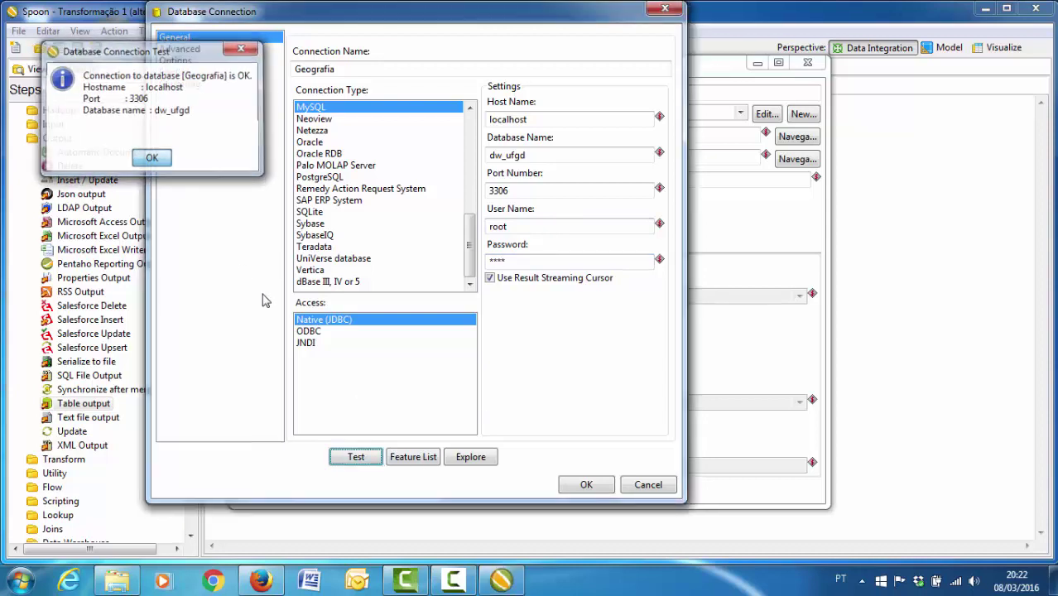
left_click(586, 485)
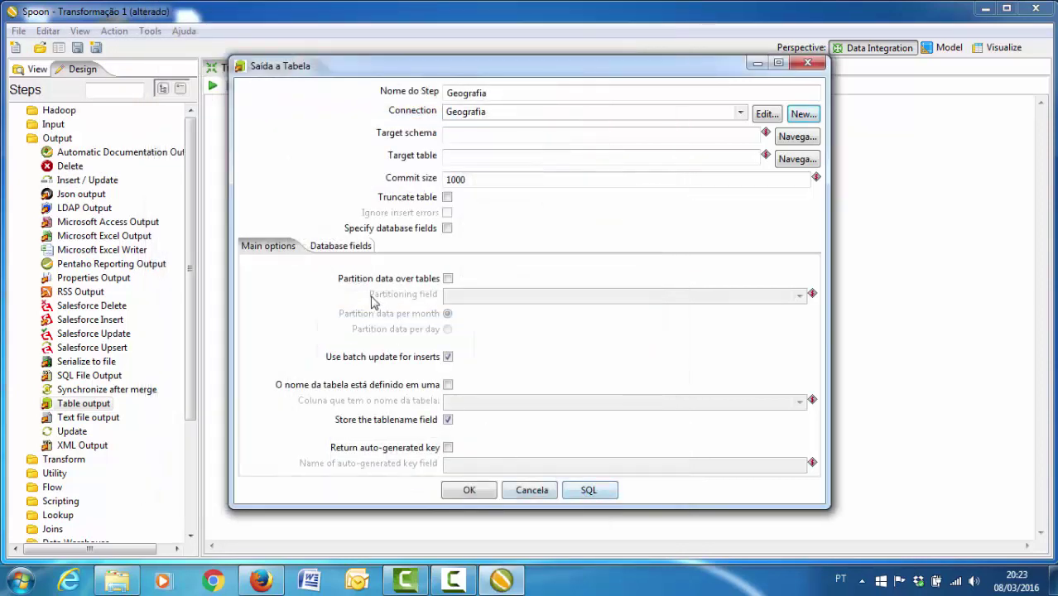
- Set dimensao_geografia as the Geografia step's target table
left_click(795, 162)
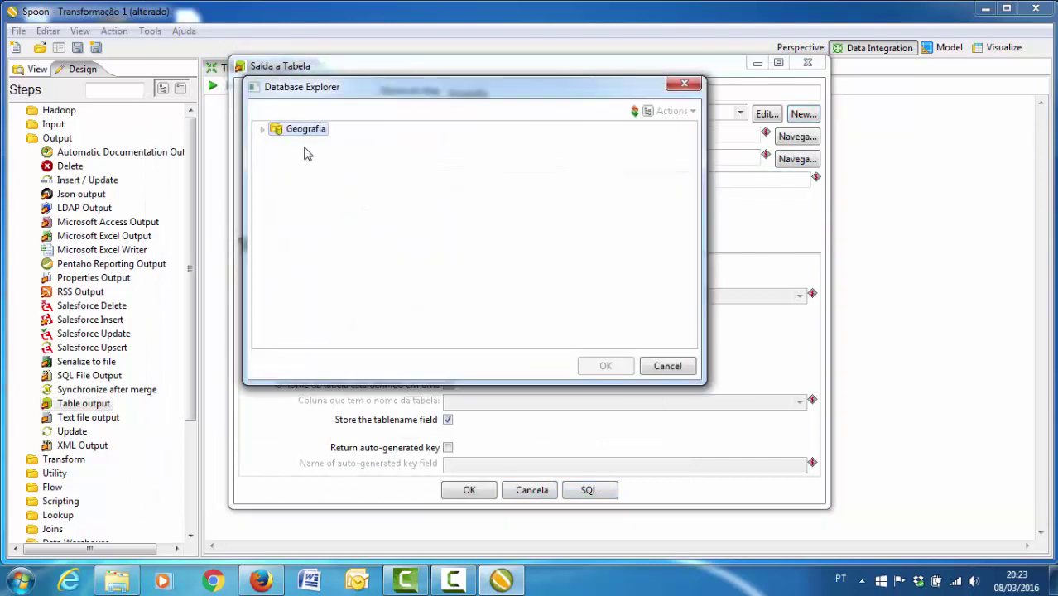
left_click(263, 129)
left_click(279, 156)
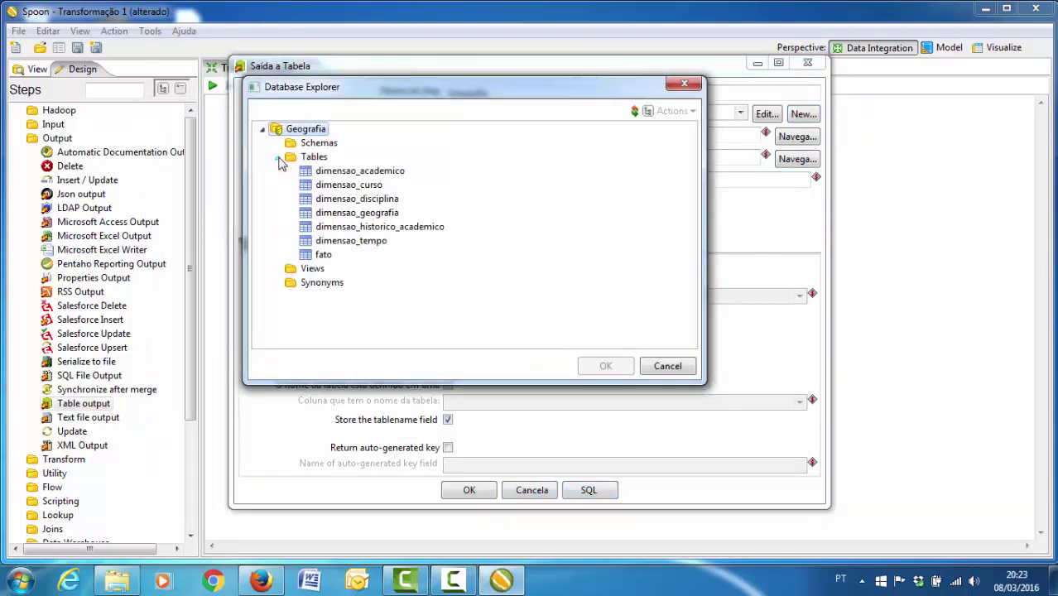
double_click(323, 213)
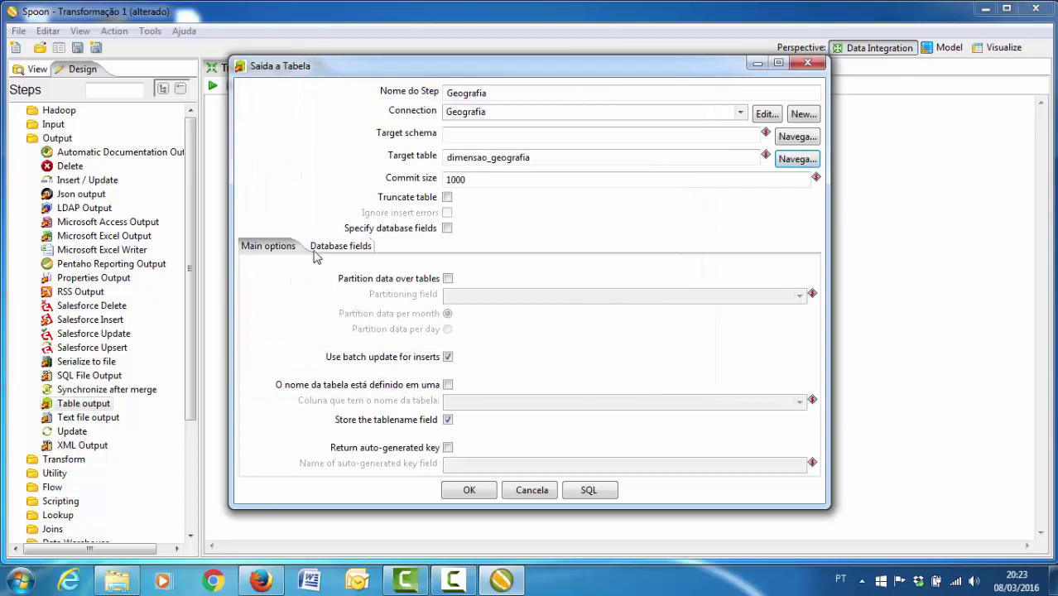
- Map chave_geografia, cidade and estado to their matching table columns and confirm the step
left_click(325, 248)
left_click(743, 315)
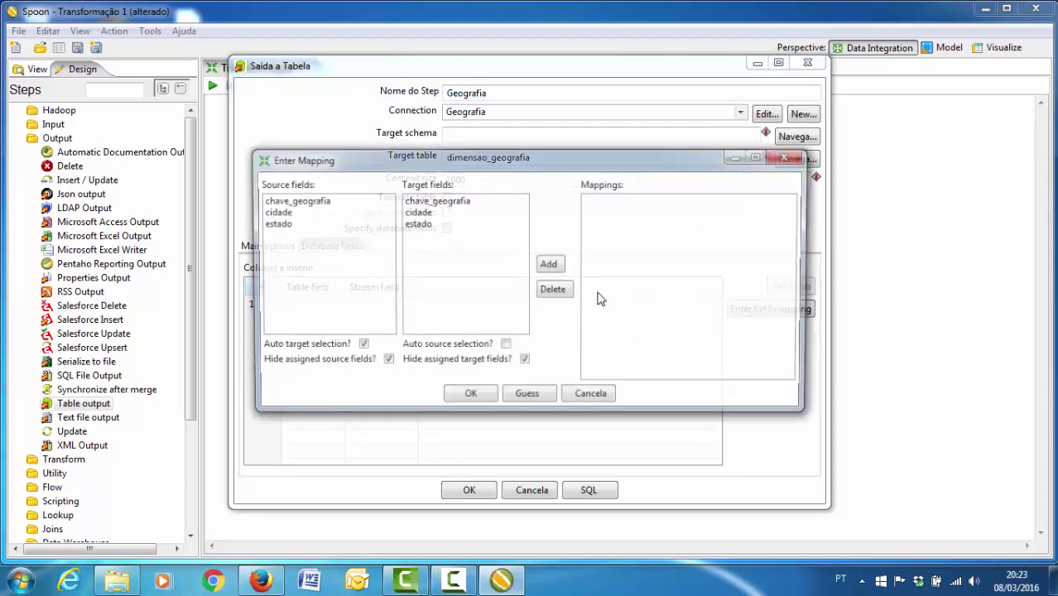
double_click(307, 200)
double_click(306, 200)
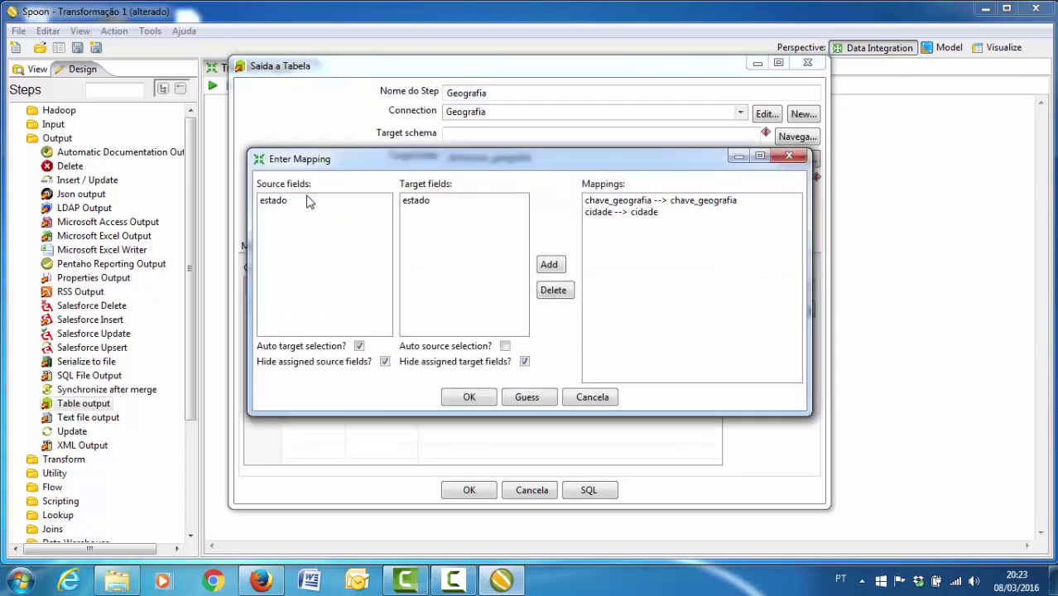
double_click(306, 200)
left_click(463, 397)
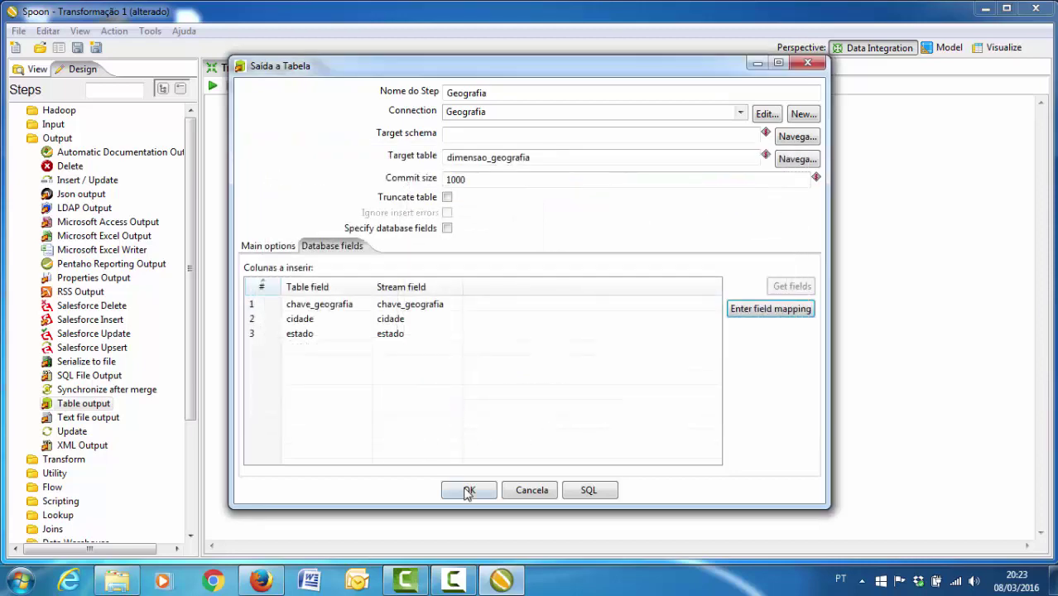
left_click(468, 491)
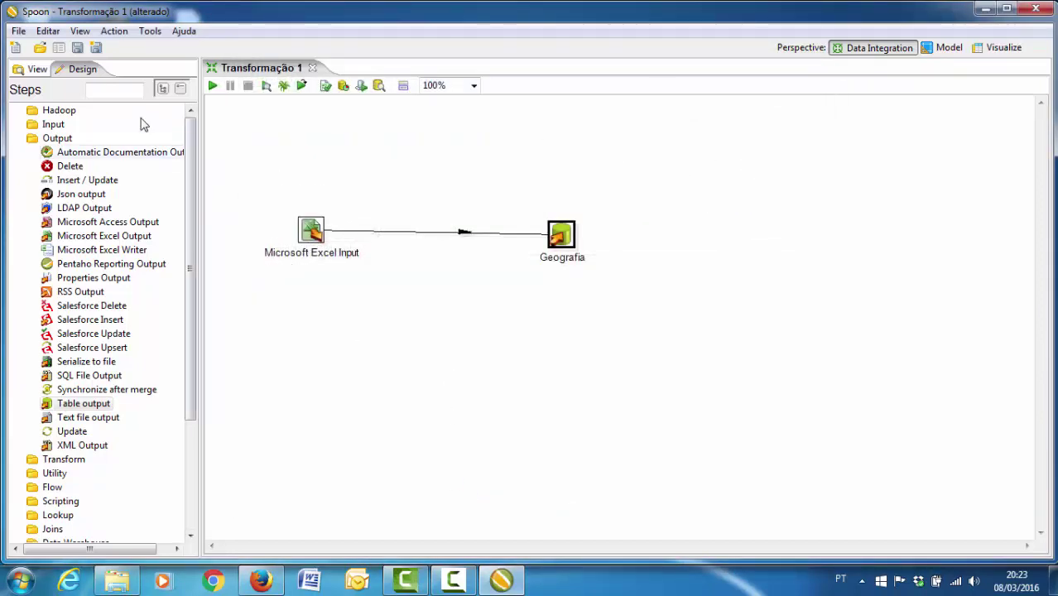
- Save the transformation as Geografia
left_click(18, 30)
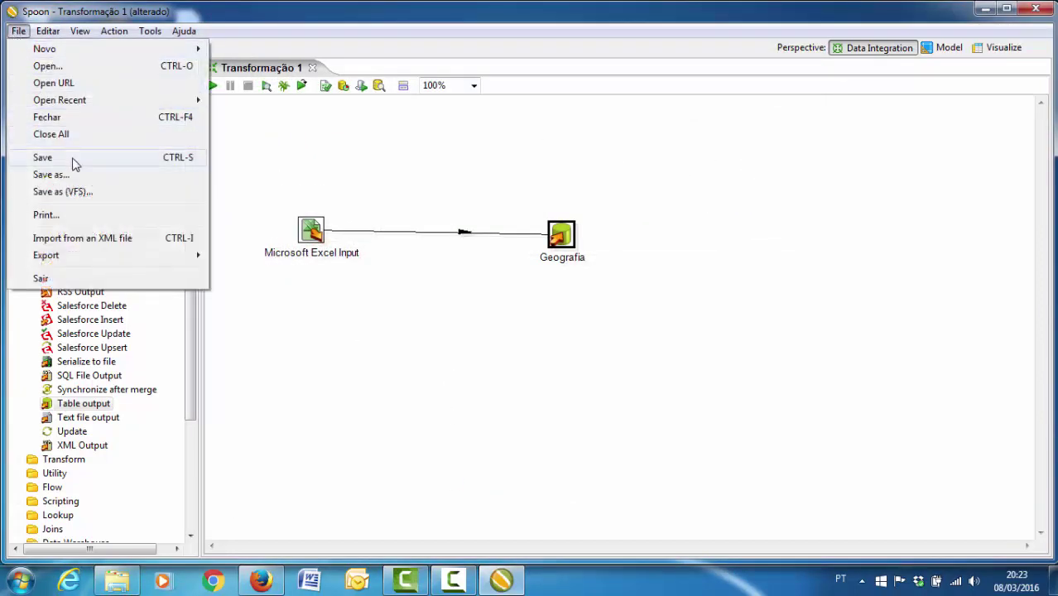
left_click(71, 159)
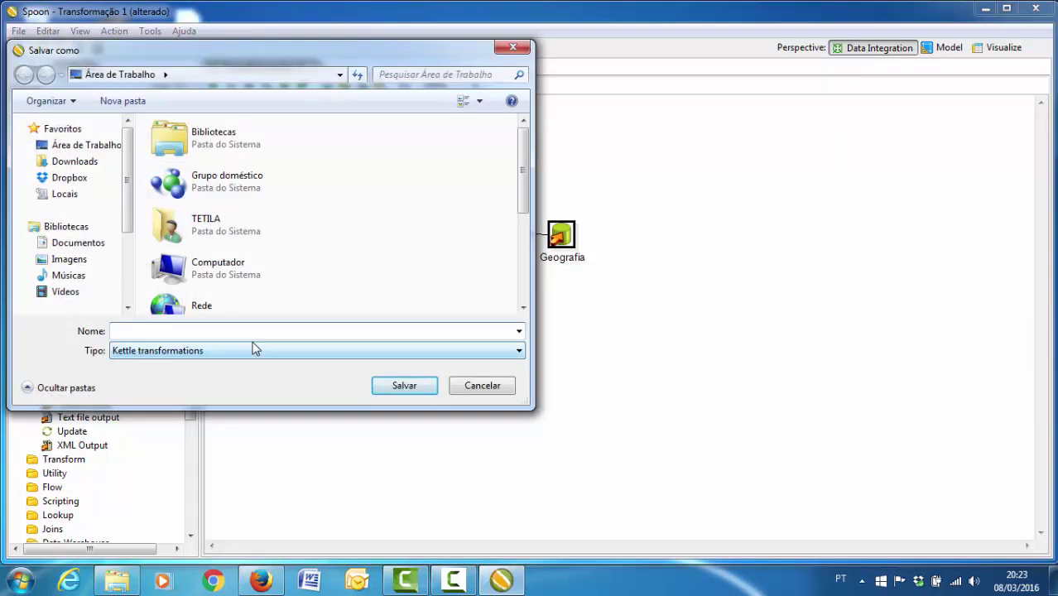
type("Geografia")
left_click(398, 390)
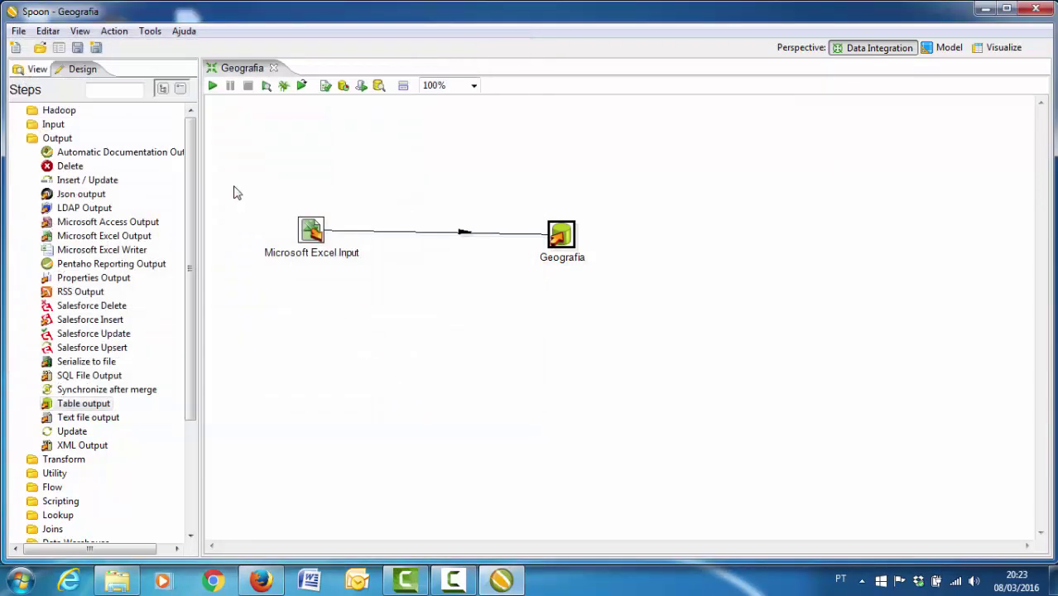
- Run the transformation so 3 rows are written, then close the Geografia tab
left_click(212, 85)
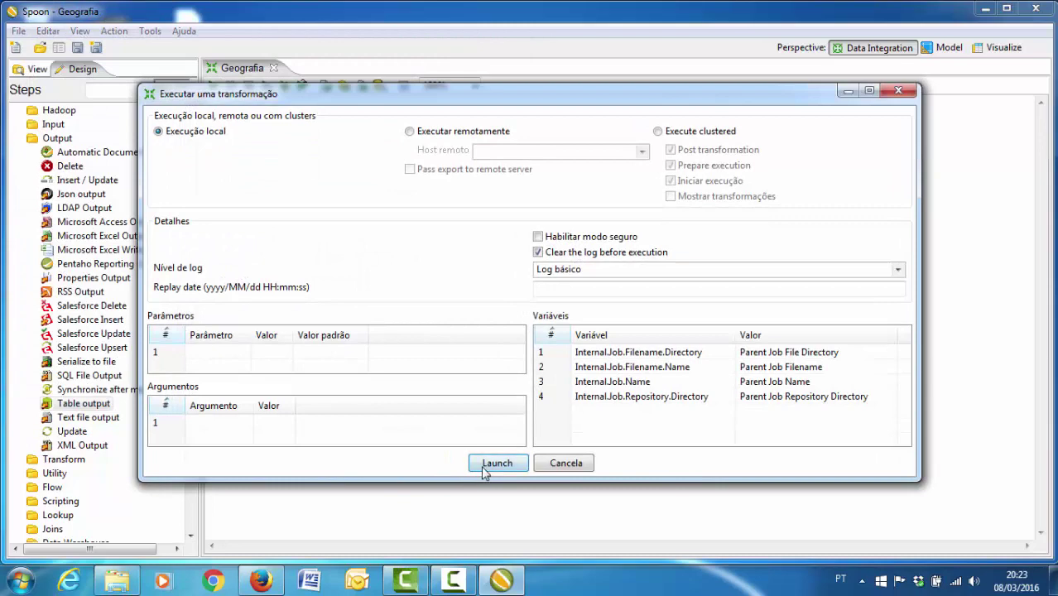
left_click(495, 463)
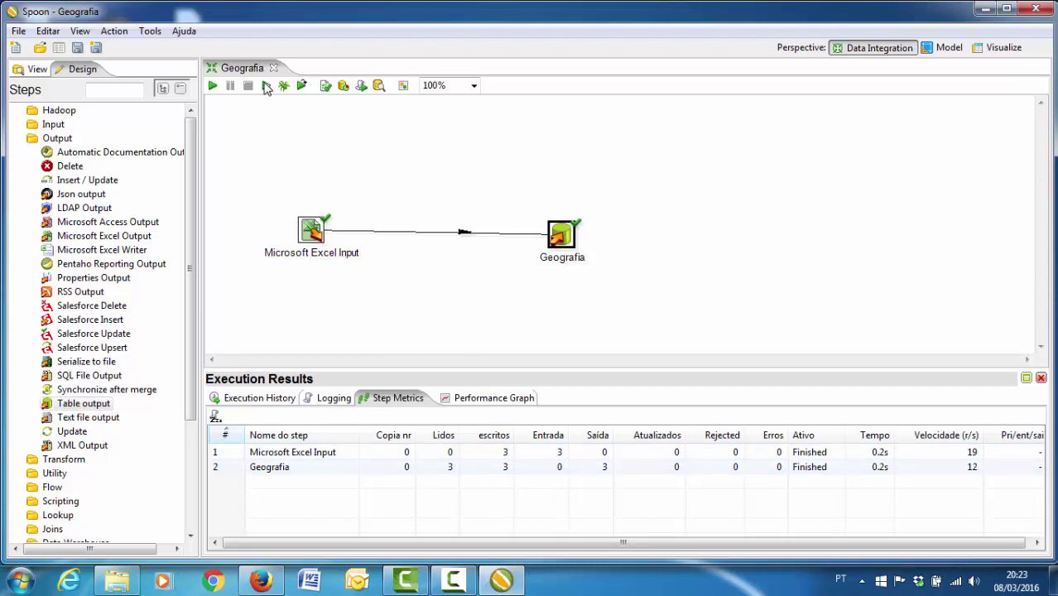
left_click(273, 68)
left_click(18, 31)
- Create a new transformation with a Microsoft Excel Input step and a Table output step to its right
mouse_move(157, 50)
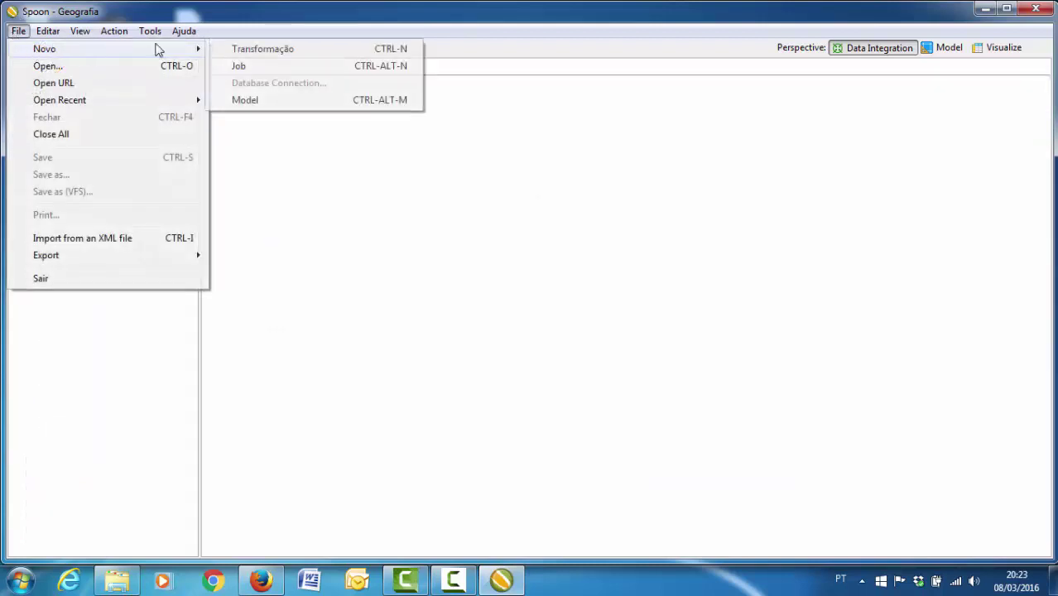
left_click(259, 47)
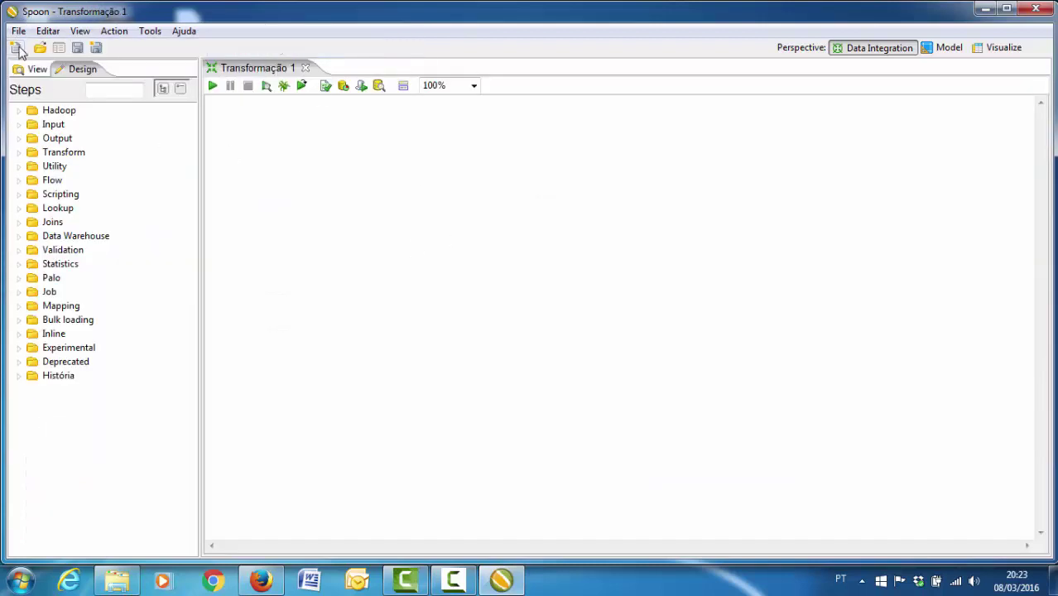
left_click(28, 127)
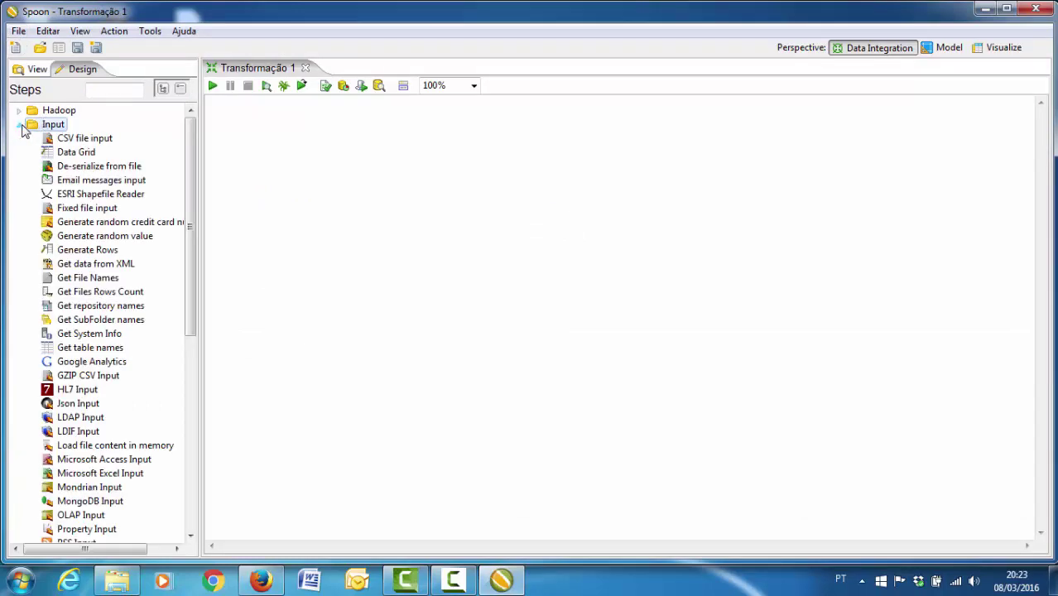
left_click_drag(106, 474, 349, 258)
left_click(19, 125)
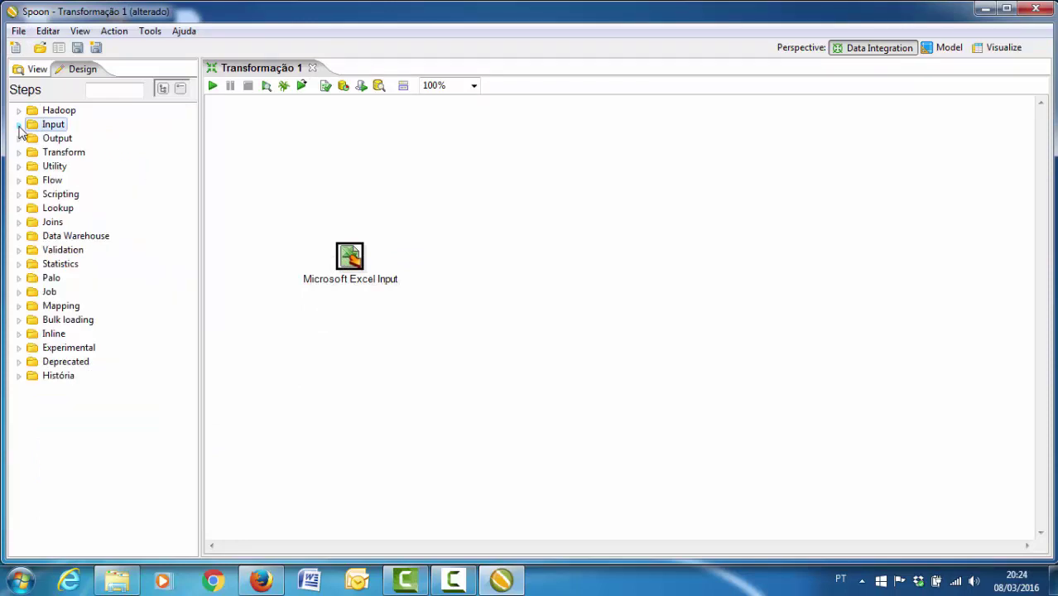
left_click(19, 139)
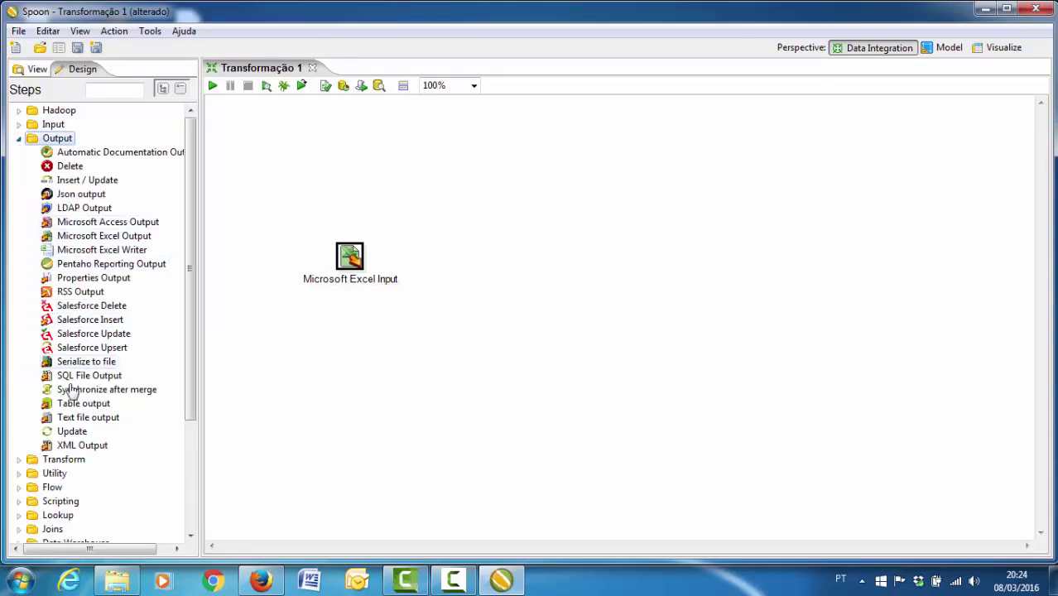
left_click_drag(83, 403, 585, 263)
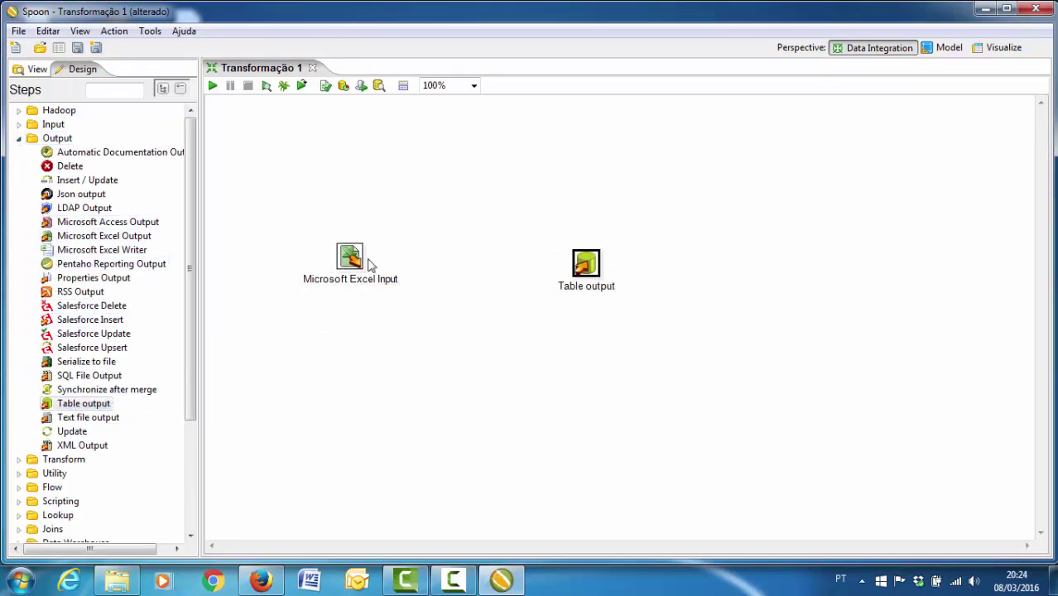
- Choose dimensao_historico_academico as the Excel input's spreadsheet file
left_click(352, 256)
double_click(350, 256)
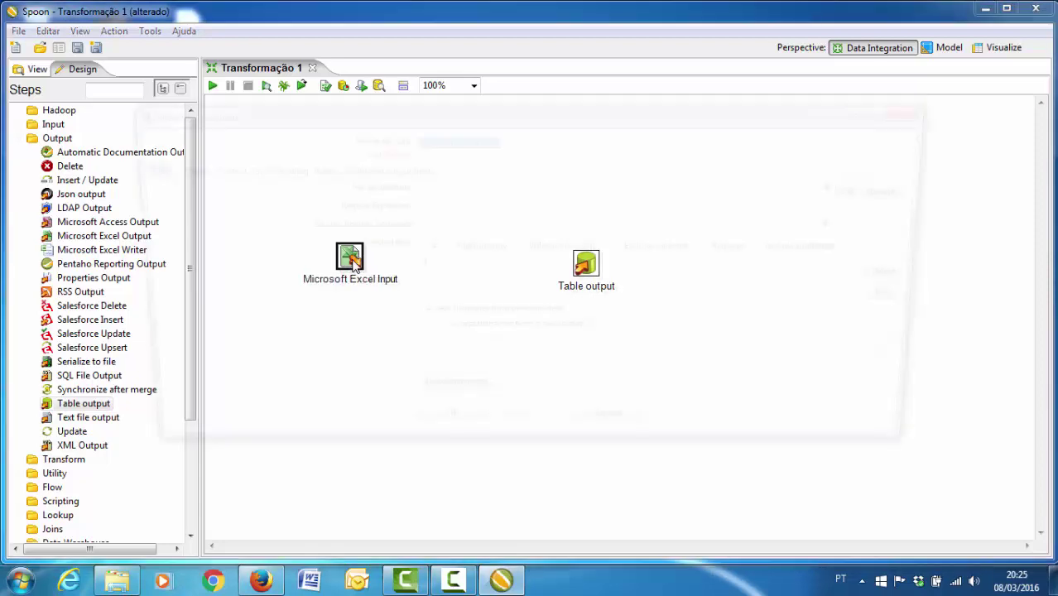
left_click(910, 189)
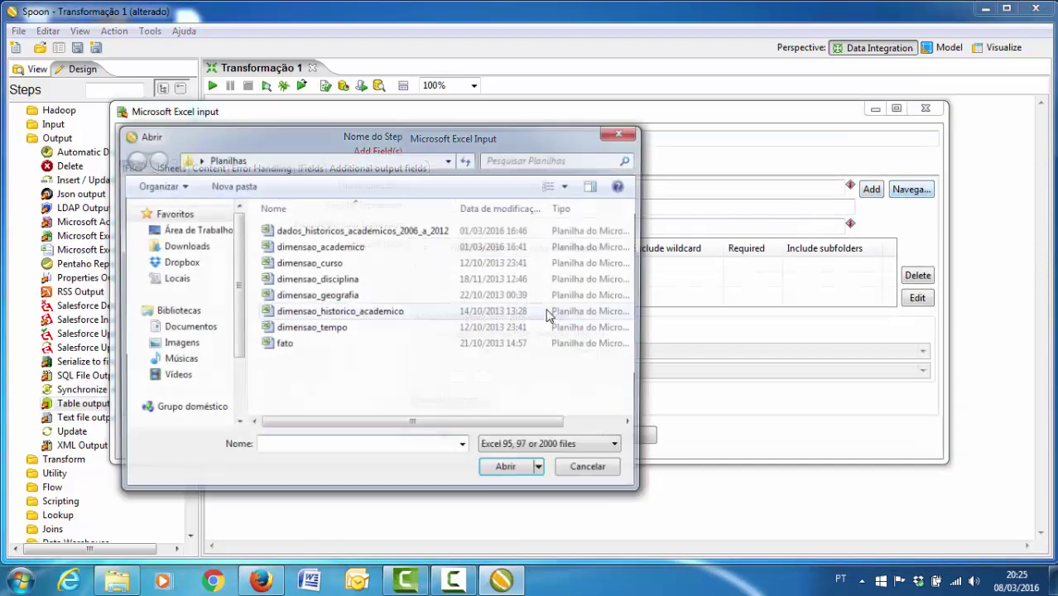
double_click(370, 312)
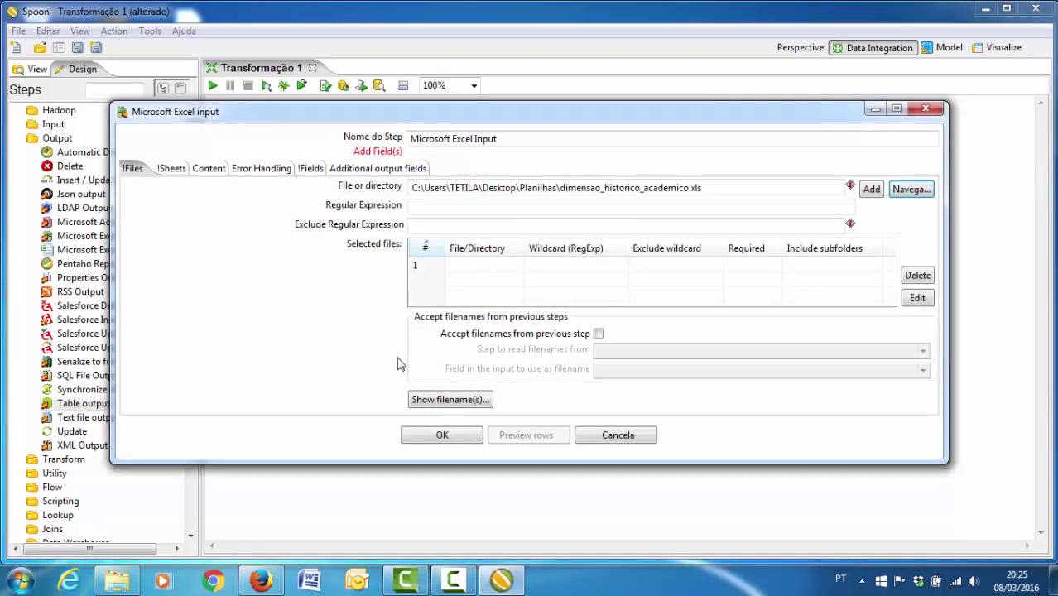
- Add the spreadsheet file and select the workbook's only sheet
left_click(871, 188)
left_click(163, 168)
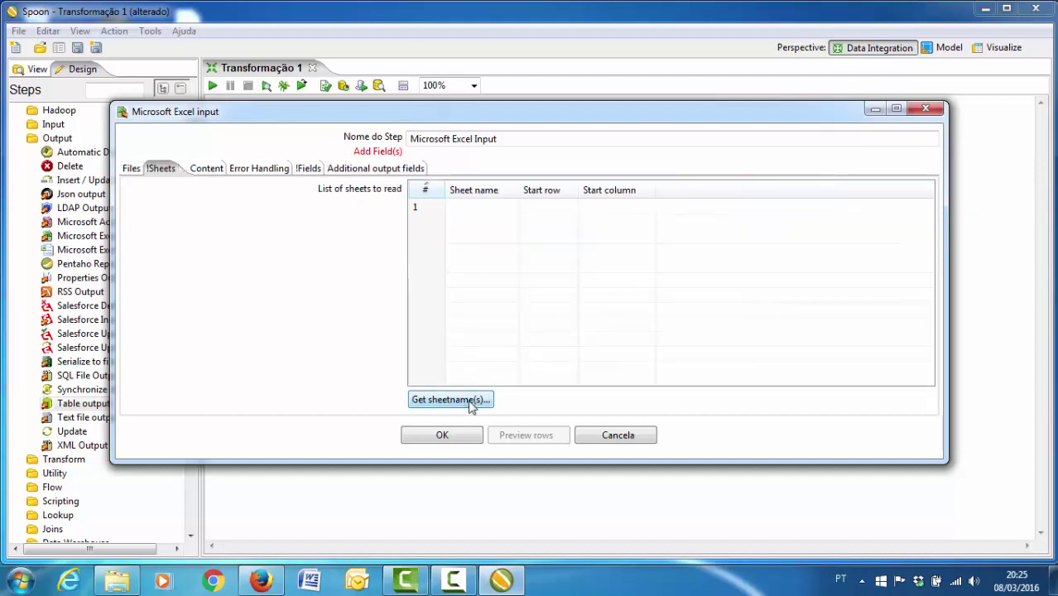
left_click(477, 400)
double_click(429, 223)
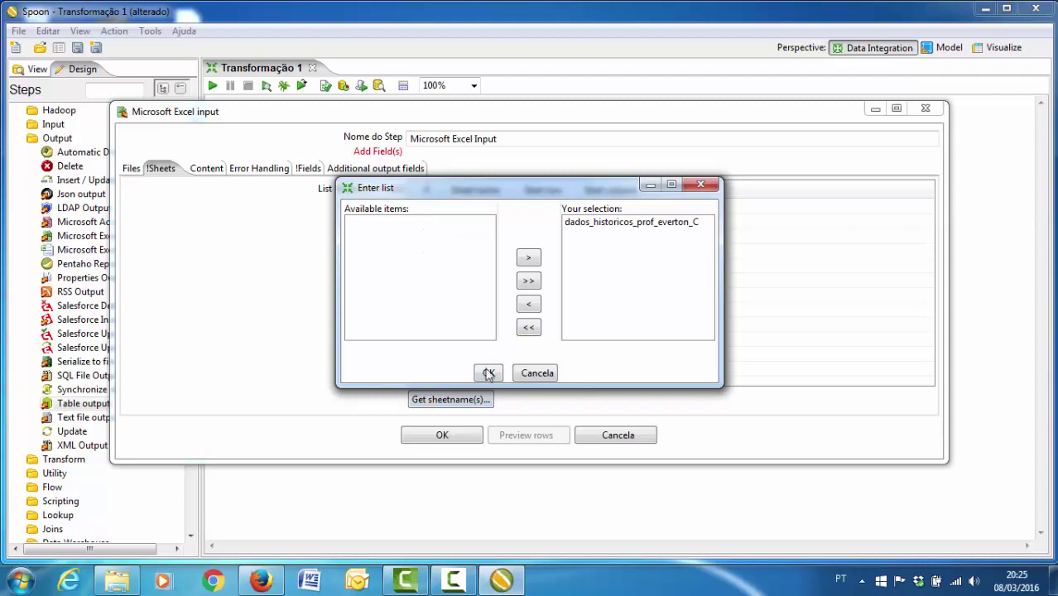
left_click(488, 374)
- Read the six fields from the header row and link the Excel input to Table output
left_click(301, 170)
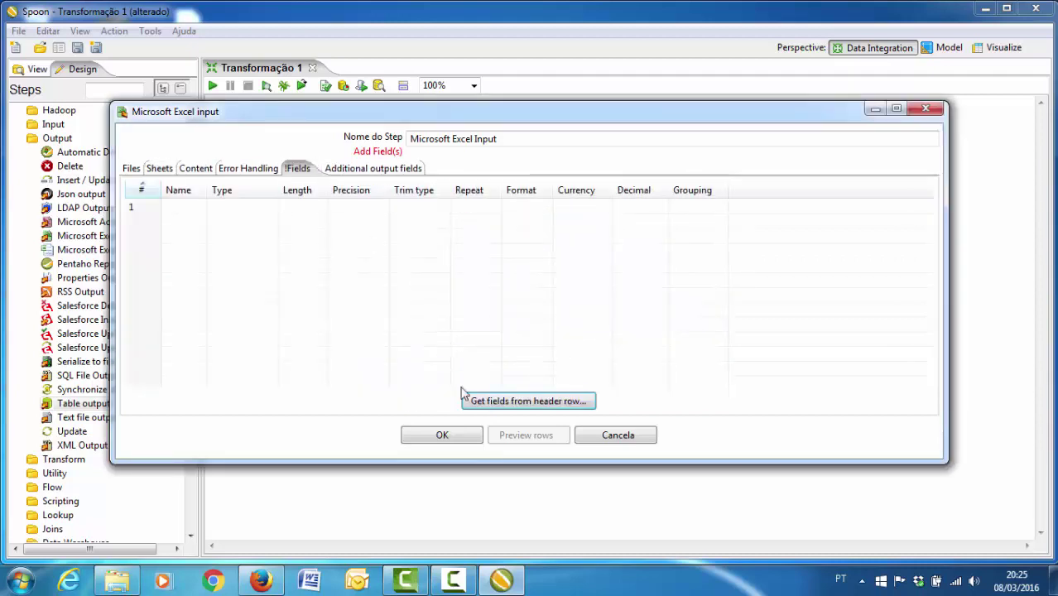
left_click(506, 402)
left_click(444, 434)
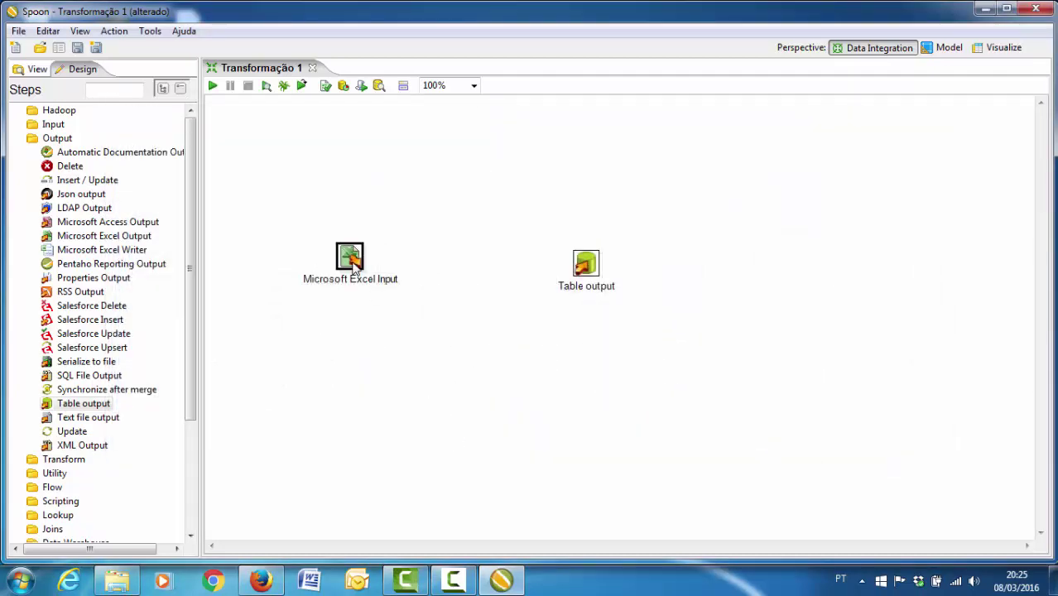
mouse_move(351, 261)
left_click_drag(378, 301, 584, 267)
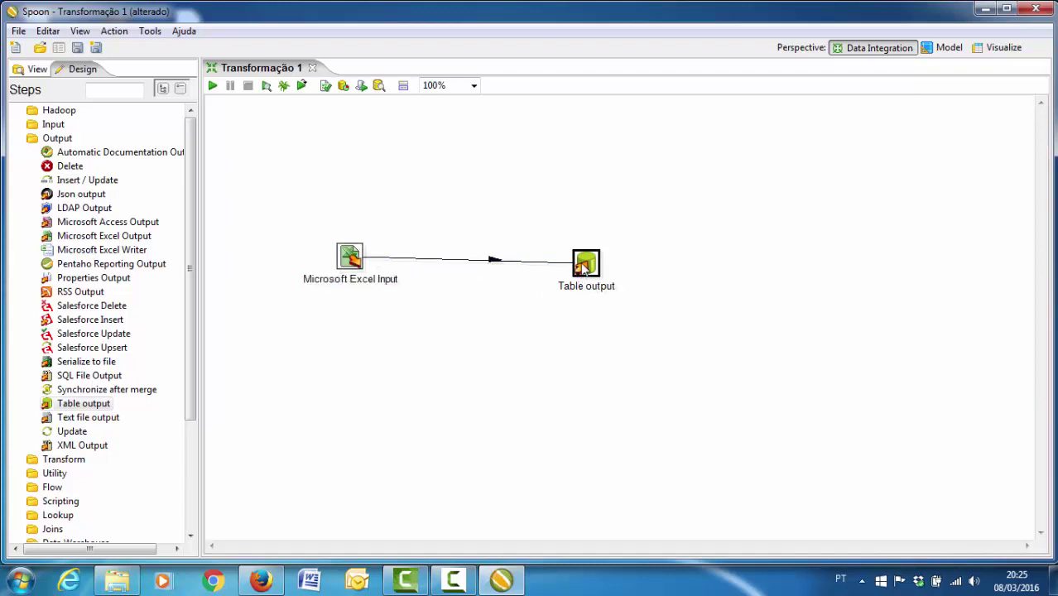
- Rename the Table output step to Historico_academico
double_click(585, 263)
type("Historico_academico")
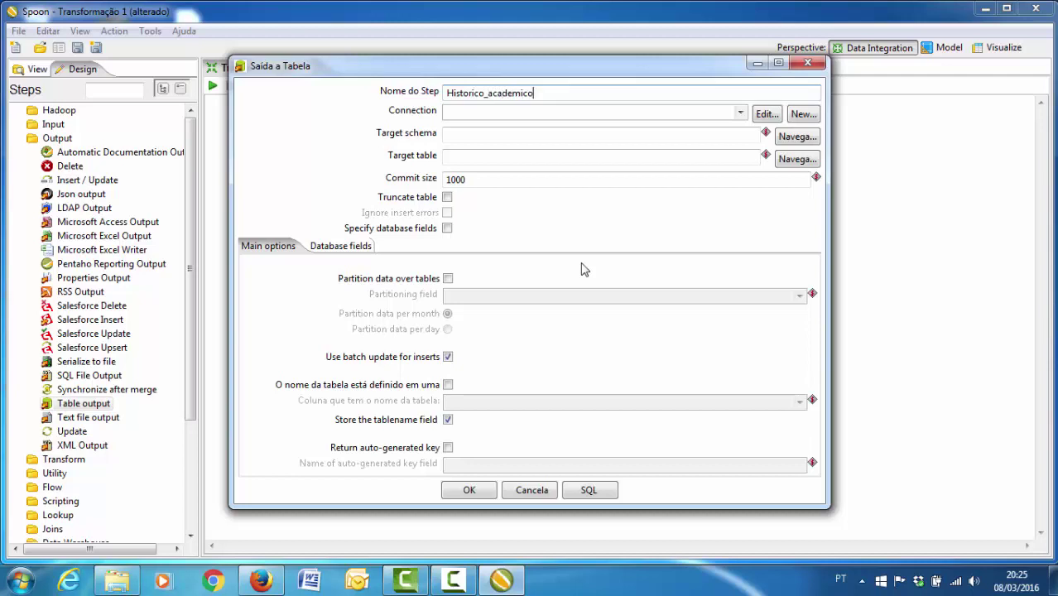
key("ctrl+a")
key("ctrl+c")
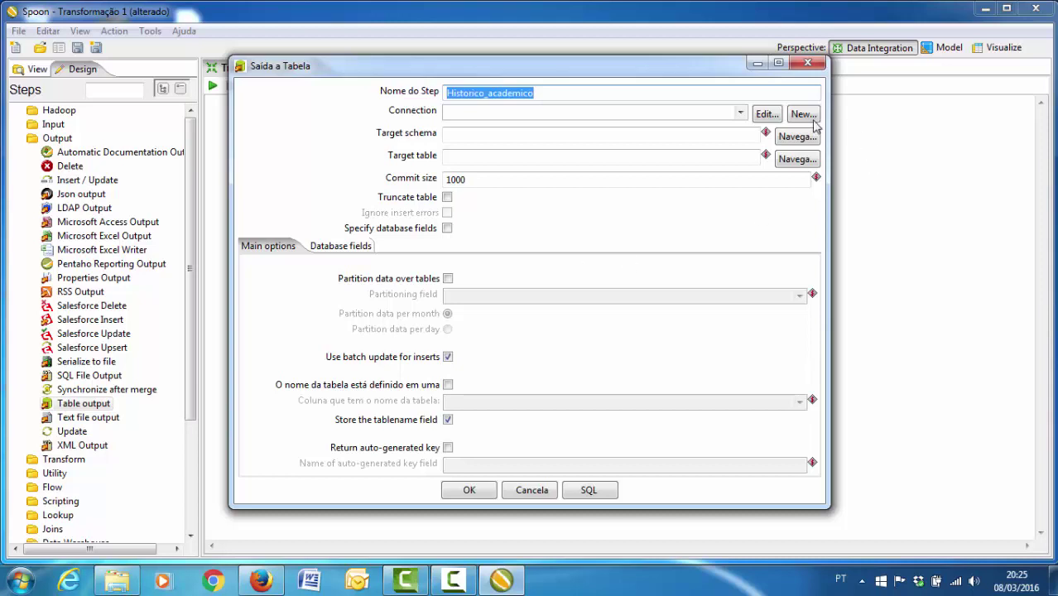
- Create and test a MySQL connection Historico_academico to dw_ufgd on localhost
left_click(801, 117)
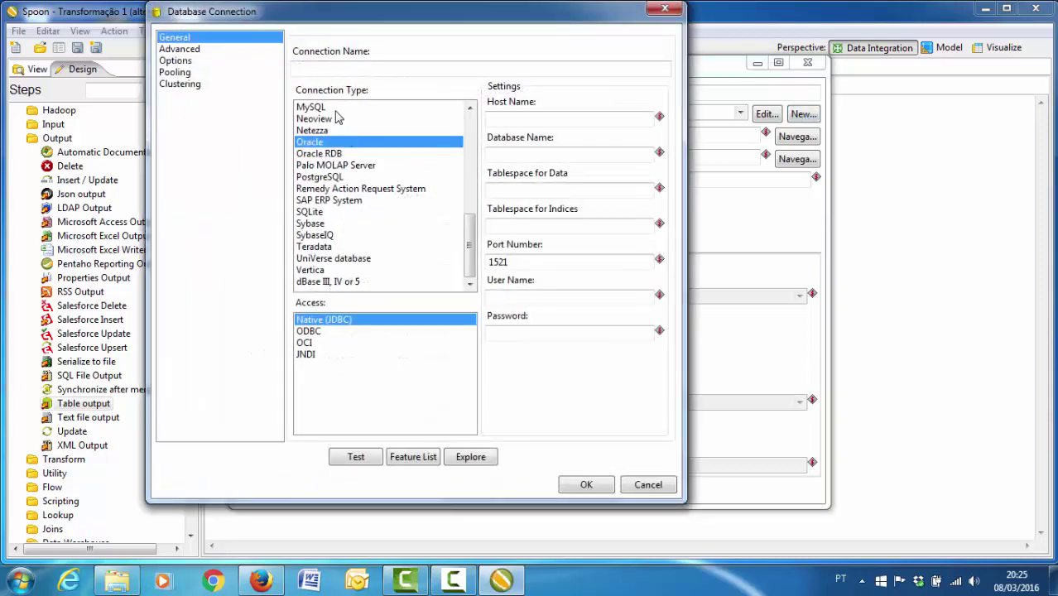
left_click(337, 108)
left_click(345, 71)
key("ctrl+v")
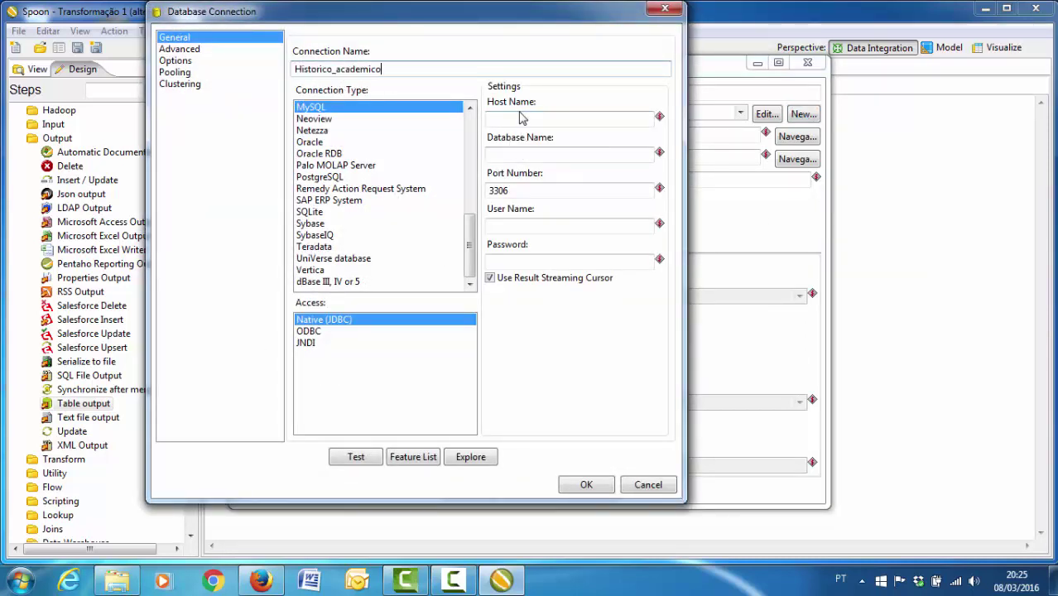
left_click(527, 118)
type("localhost")
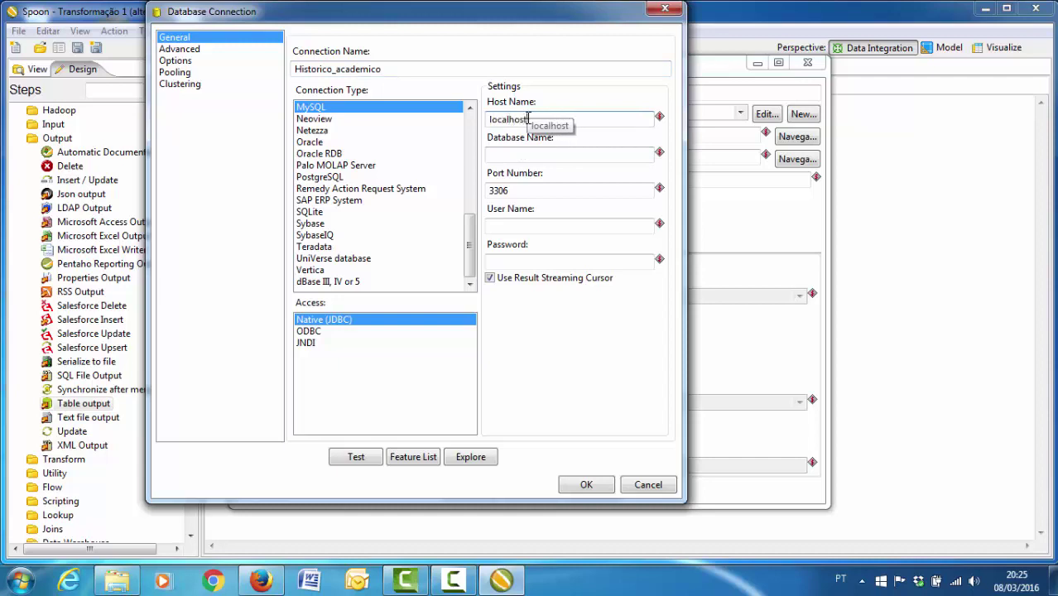
key("Tab")
type("dw_")
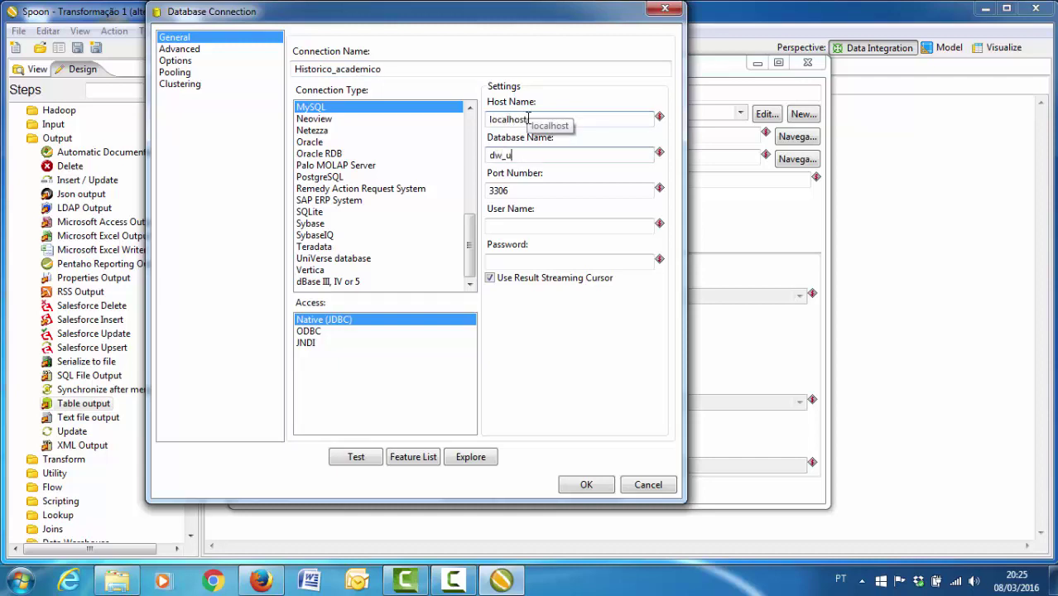
key("Tab")
key("Tab")
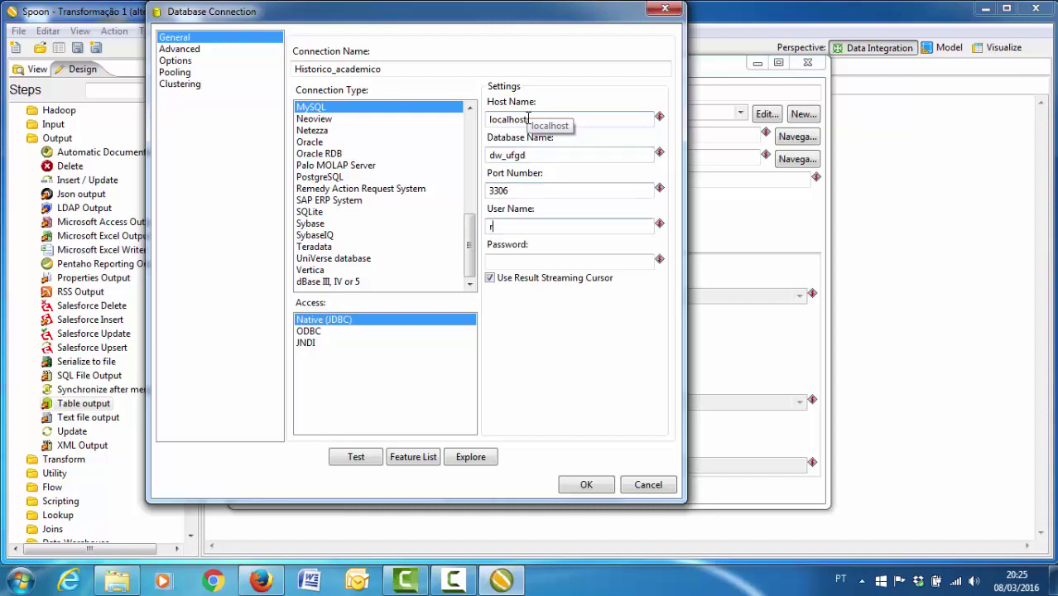
key("Tab")
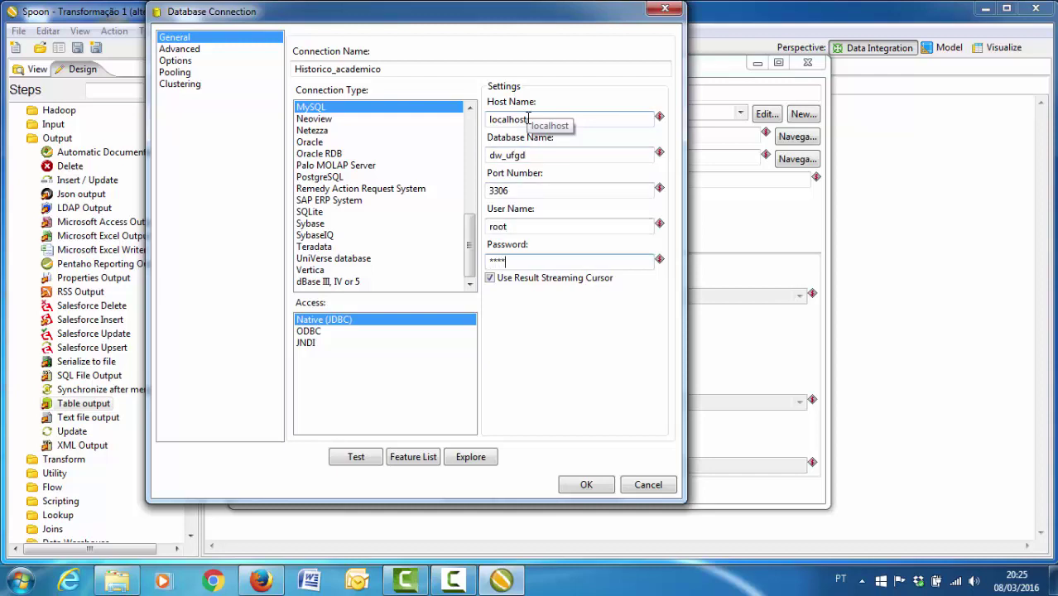
left_click(355, 457)
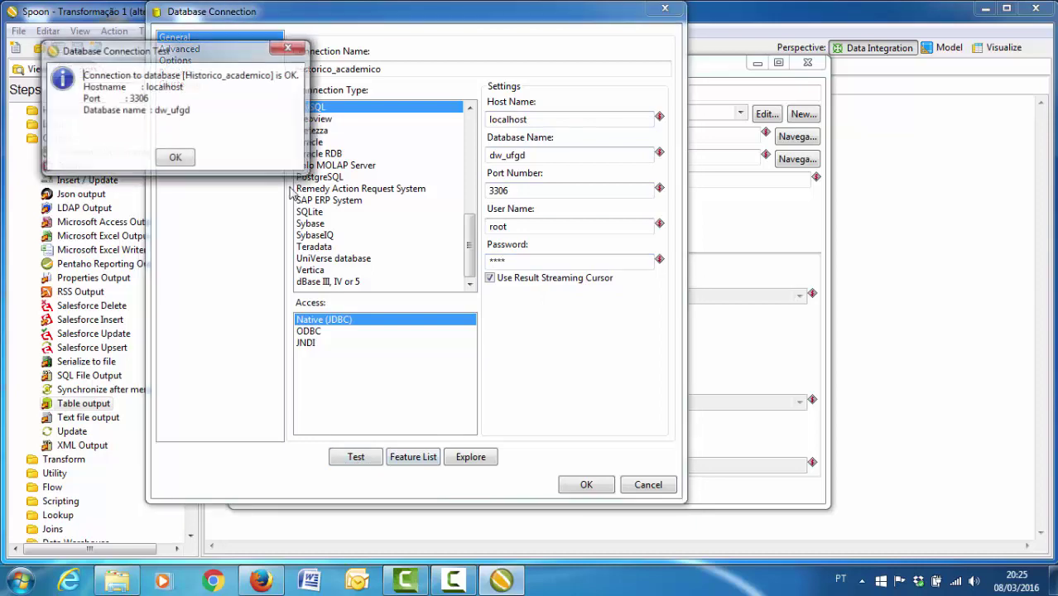
left_click(175, 157)
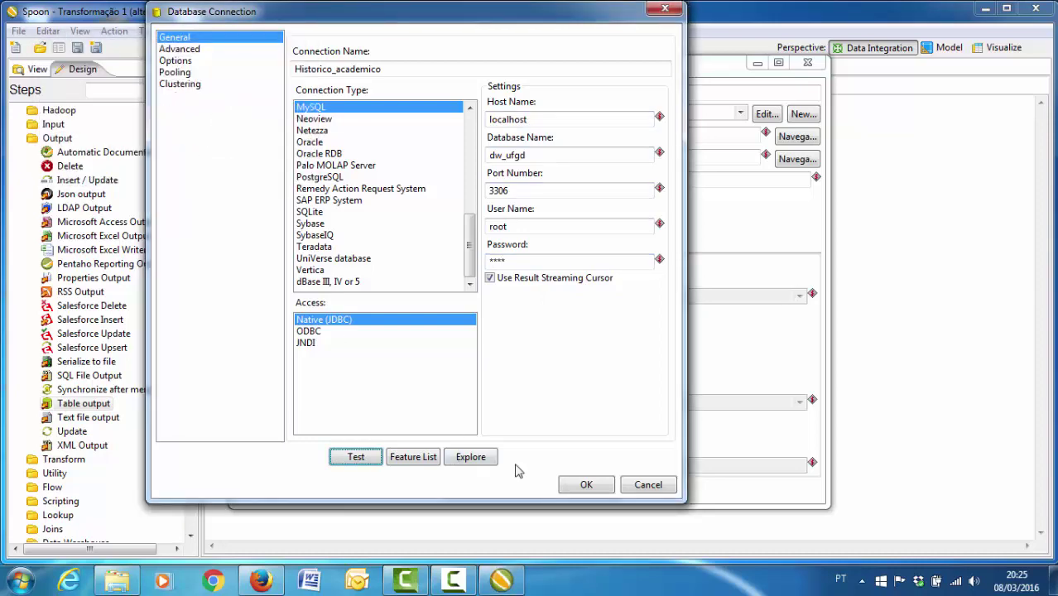
left_click(571, 487)
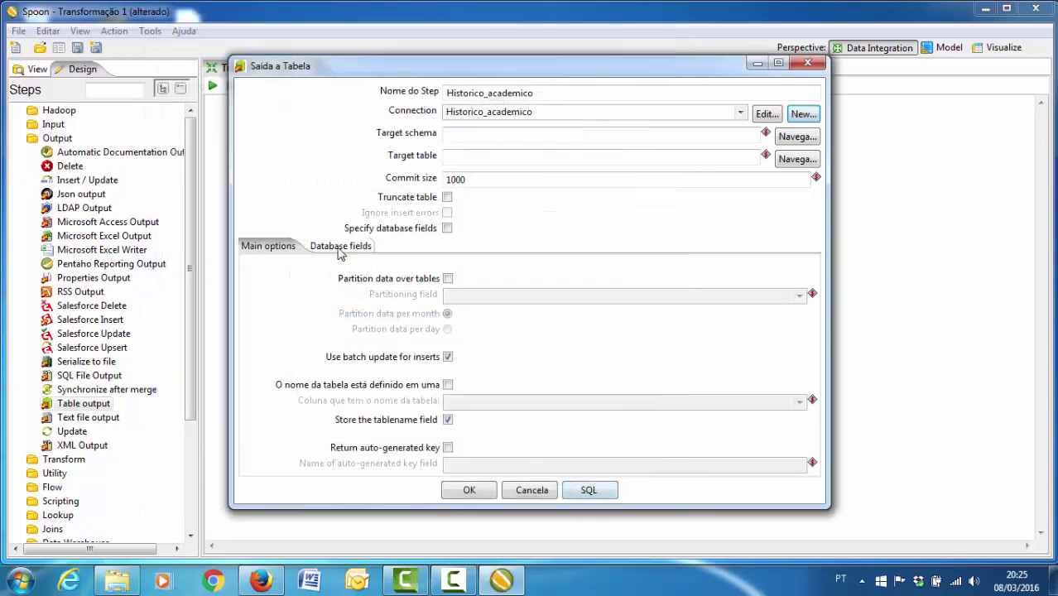
- Set dimensao_historico_academico as the output step's target table
left_click(796, 158)
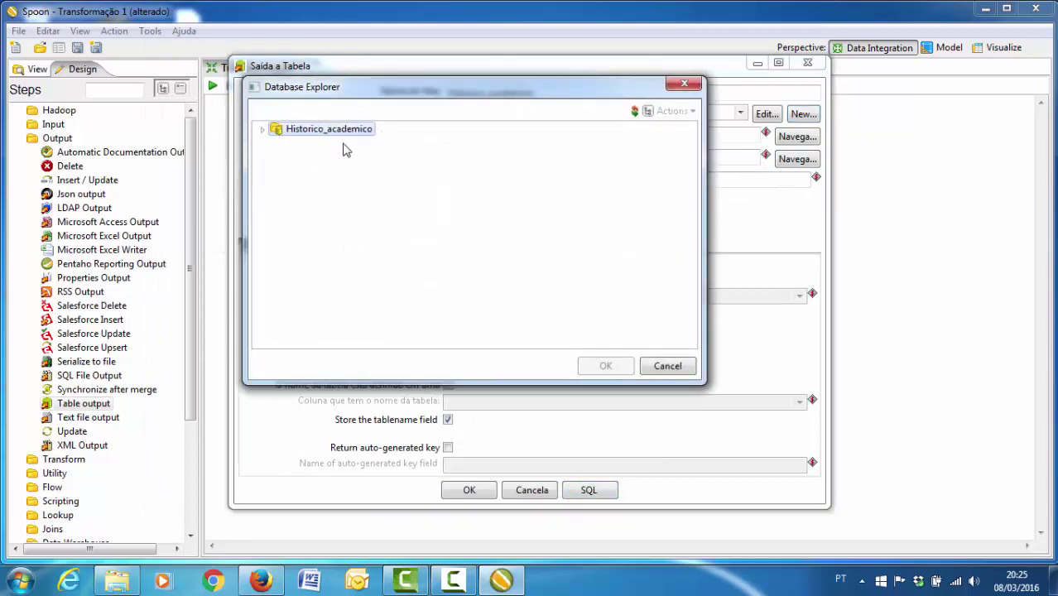
left_click(262, 130)
left_click(277, 157)
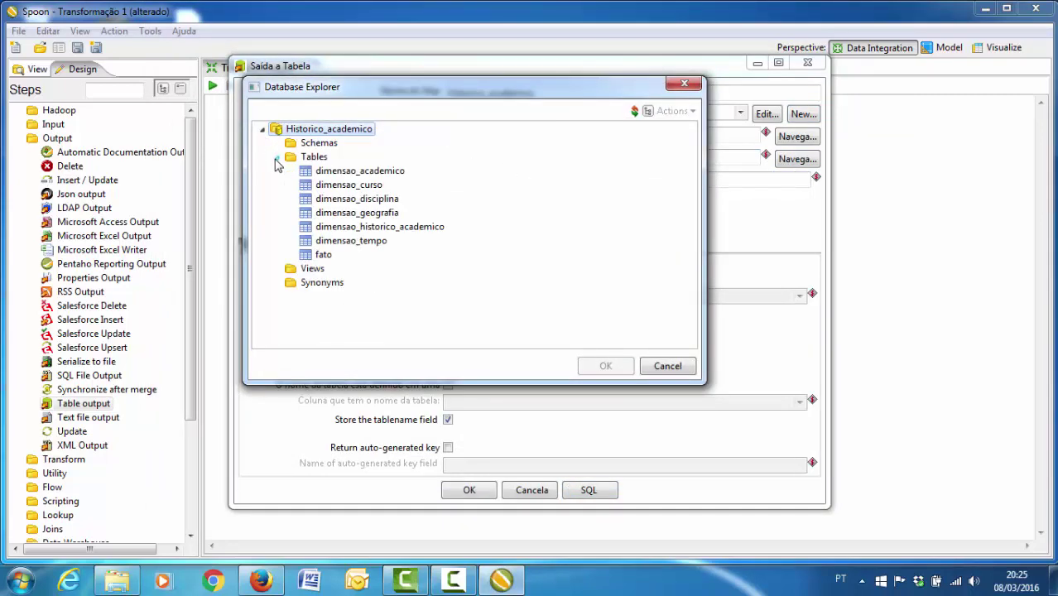
double_click(331, 229)
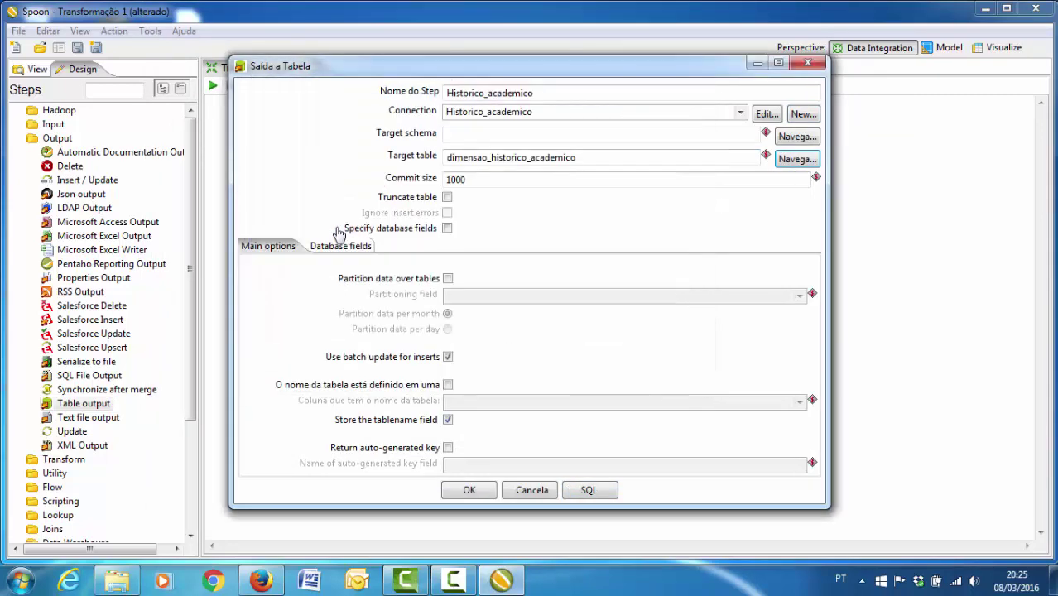
- Map chave_historico_academico, academico, disciplina, nota, faltas and resultado to matching columns and confirm
left_click(323, 248)
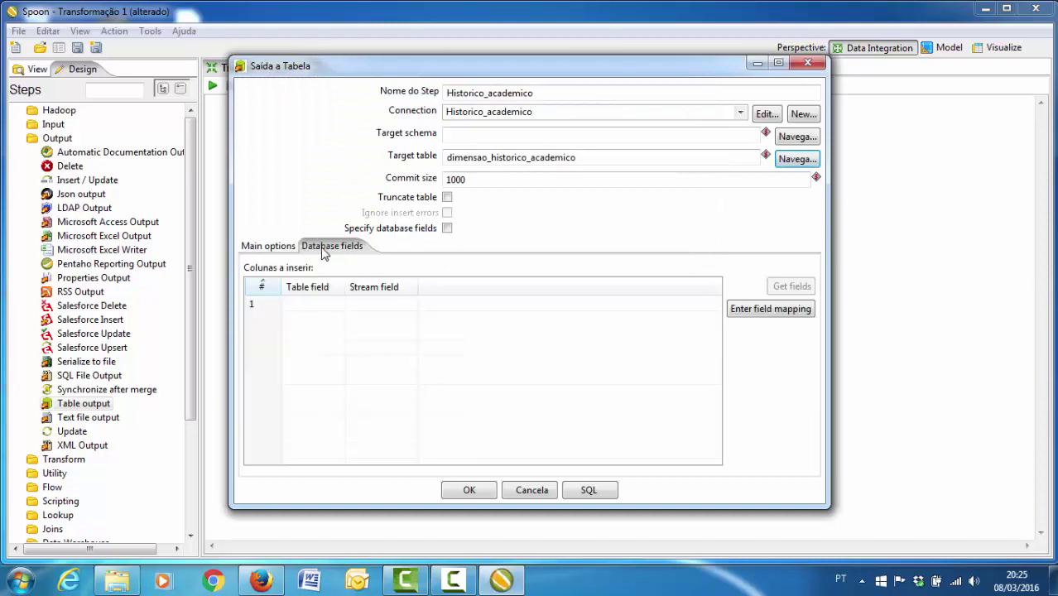
left_click(743, 313)
double_click(335, 201)
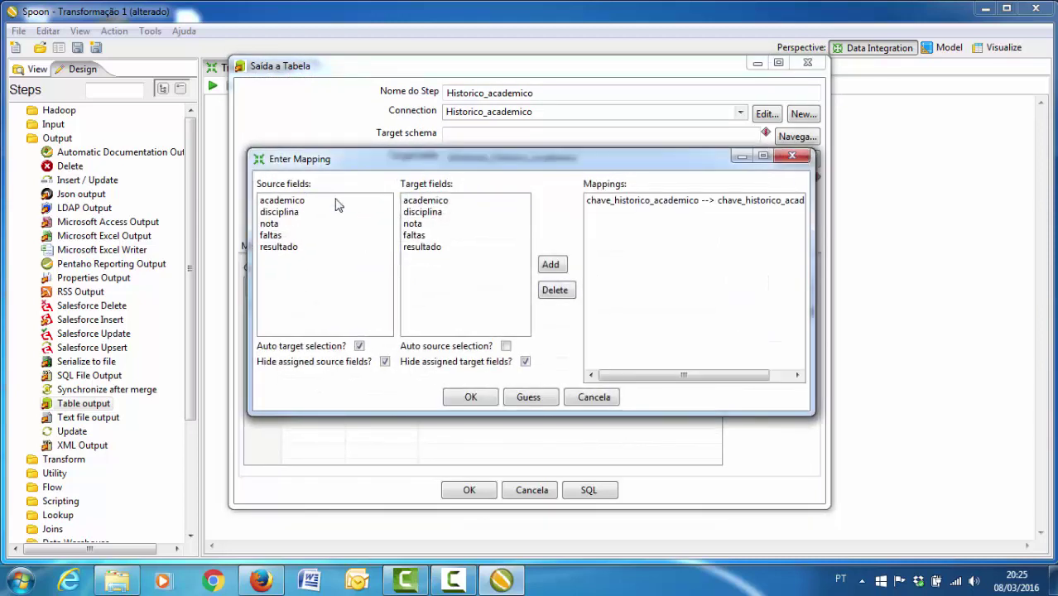
double_click(335, 201)
double_click(335, 201)
double_click(335, 201)
left_click(335, 201)
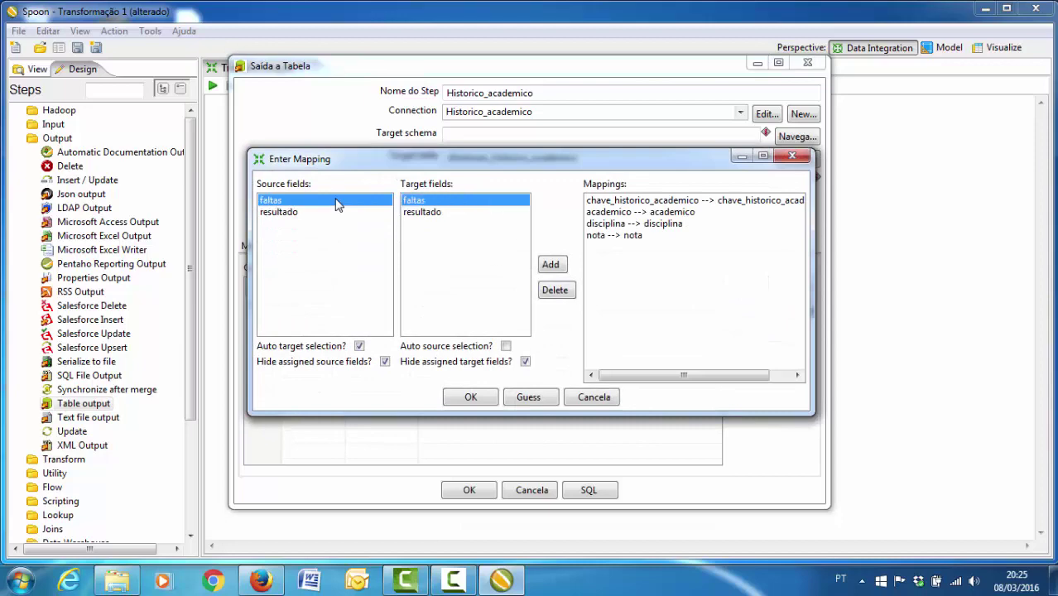
double_click(336, 201)
double_click(335, 201)
left_click(467, 397)
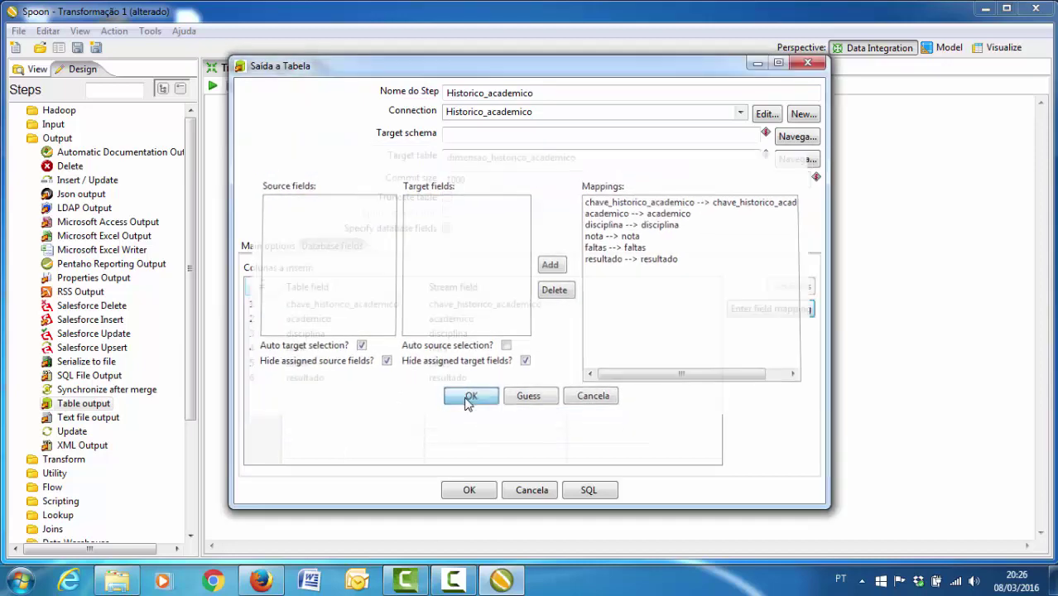
left_click(466, 490)
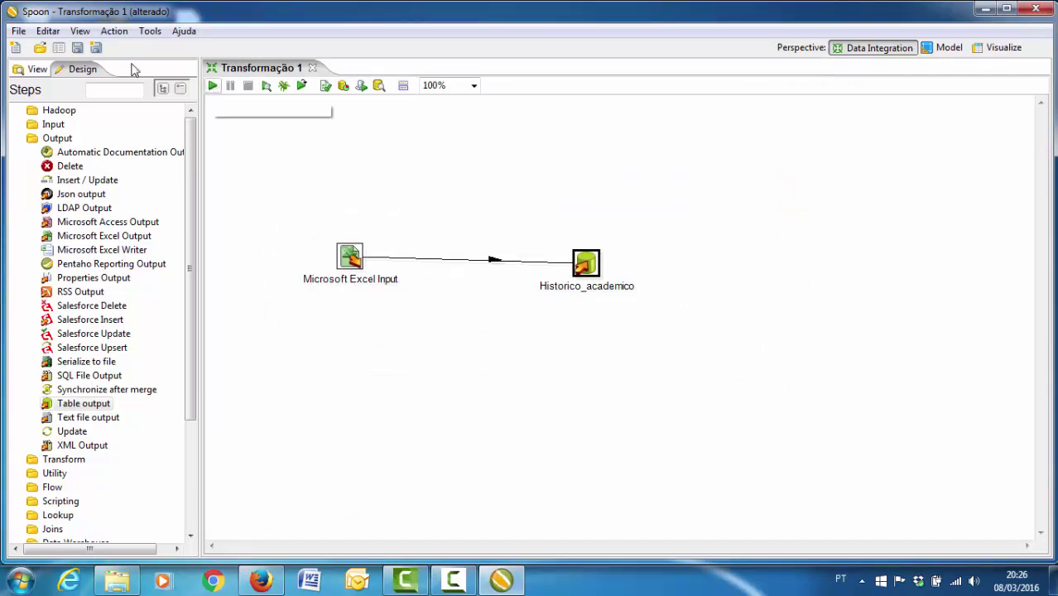
- Save the transformation as Historico_academico
left_click(18, 31)
mouse_move(53, 102)
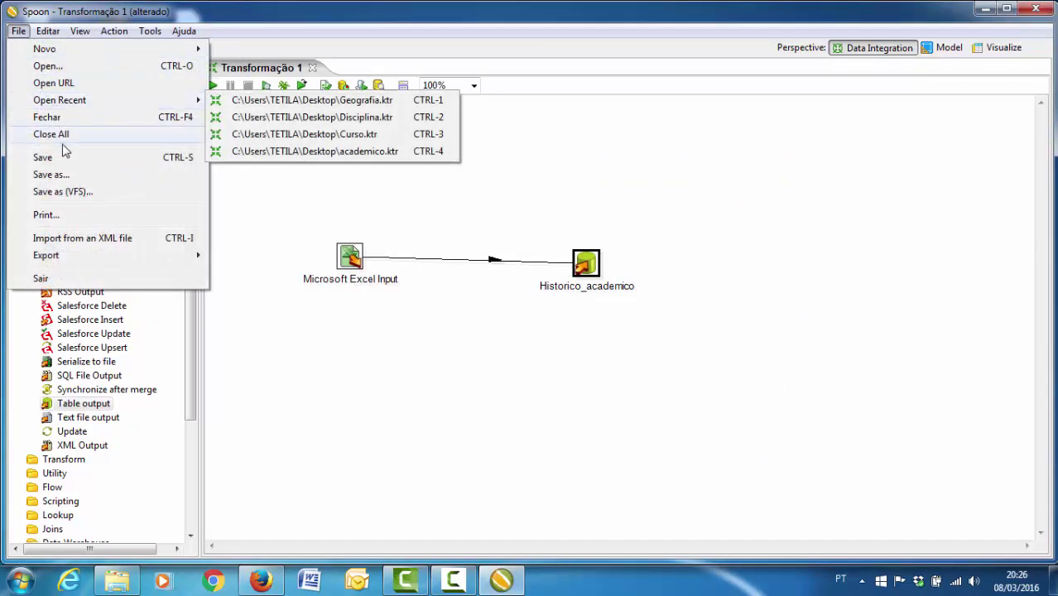
left_click(51, 174)
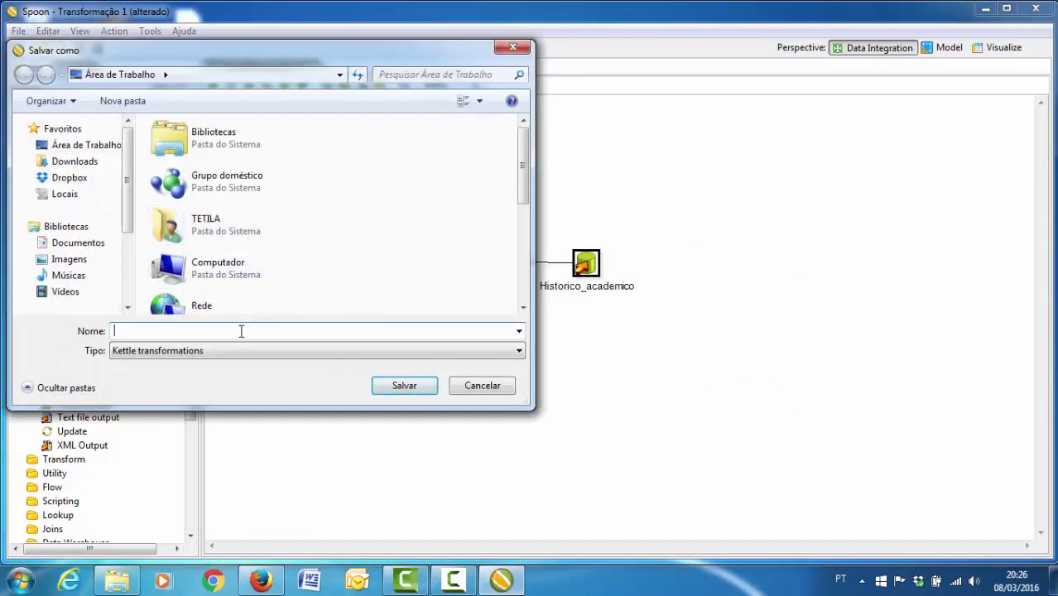
left_click(240, 330)
key("ctrl+v")
left_click(383, 387)
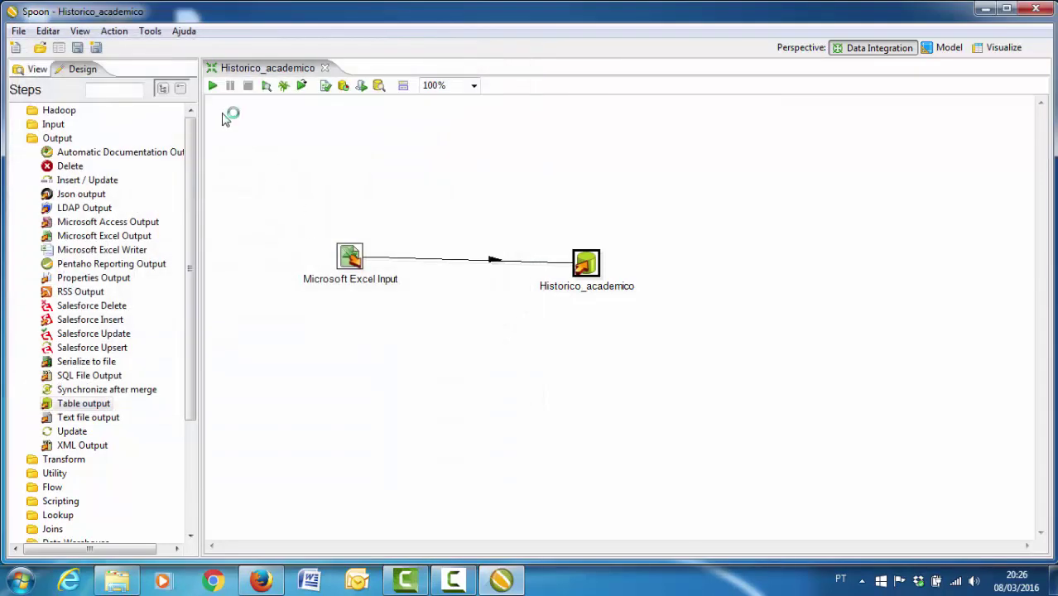
- Run the transformation so 14413 rows are written, then close it
left_click(213, 85)
left_click(495, 463)
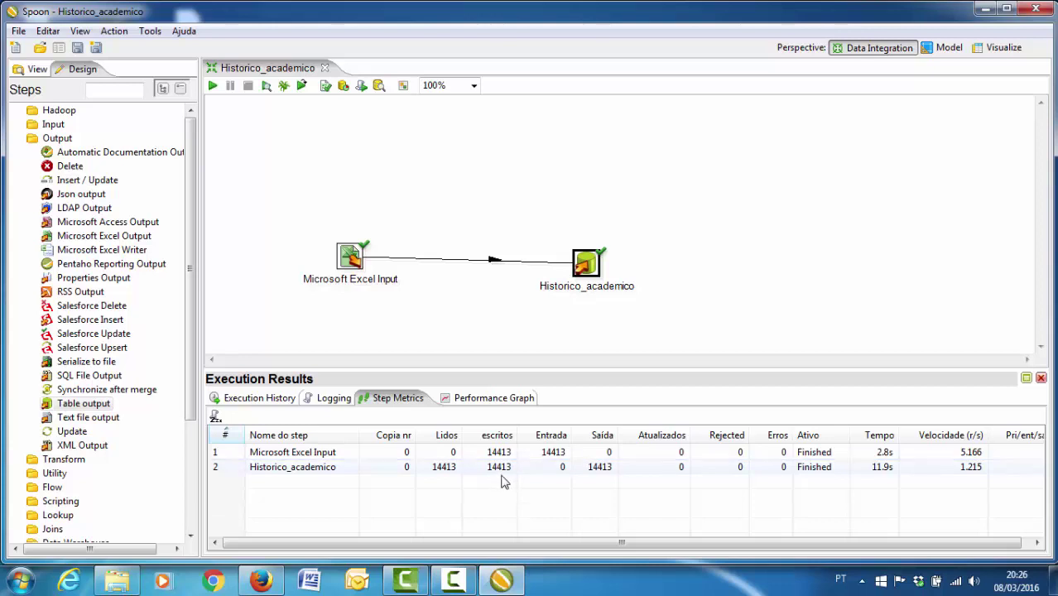
left_click(324, 68)
left_click(19, 30)
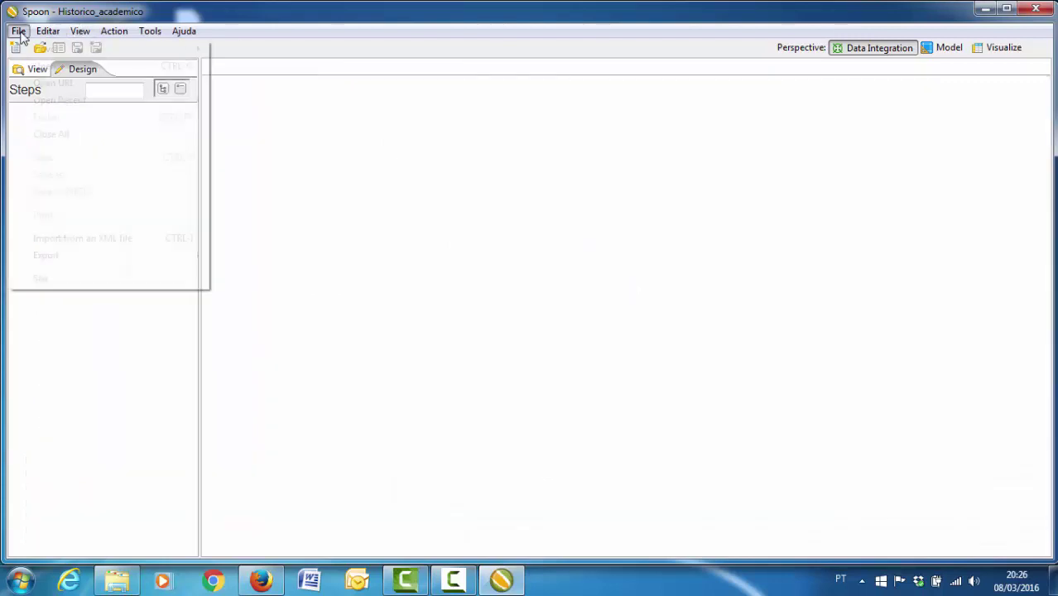
- Create a new transformation and place a Microsoft Excel Input step on it
mouse_move(33, 48)
left_click(241, 48)
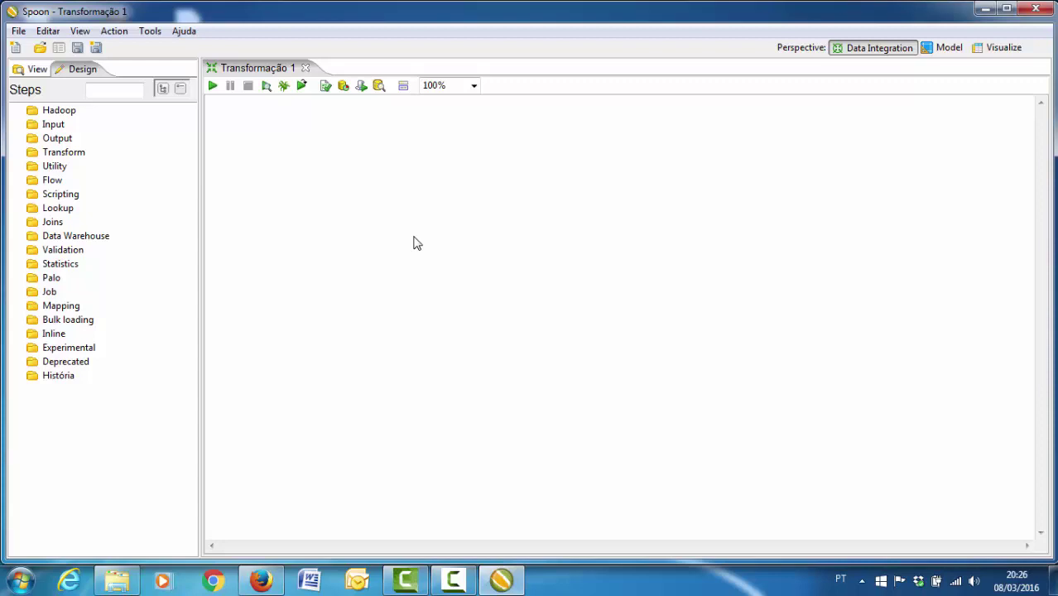
left_click(19, 126)
left_click_drag(189, 319, 193, 366)
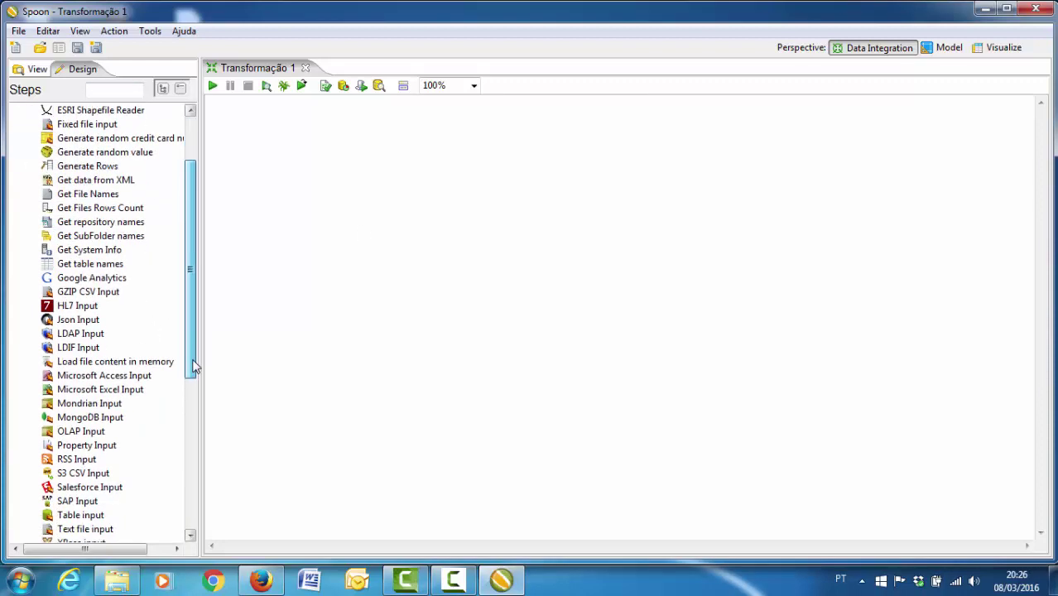
left_click_drag(116, 389, 340, 292)
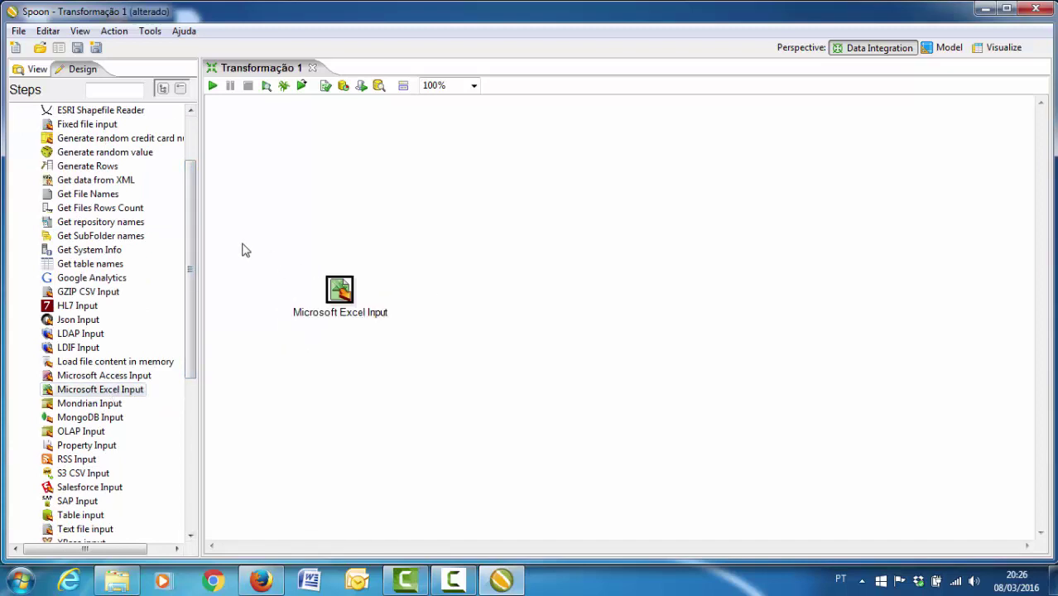
scroll(191, 240, "up", 2)
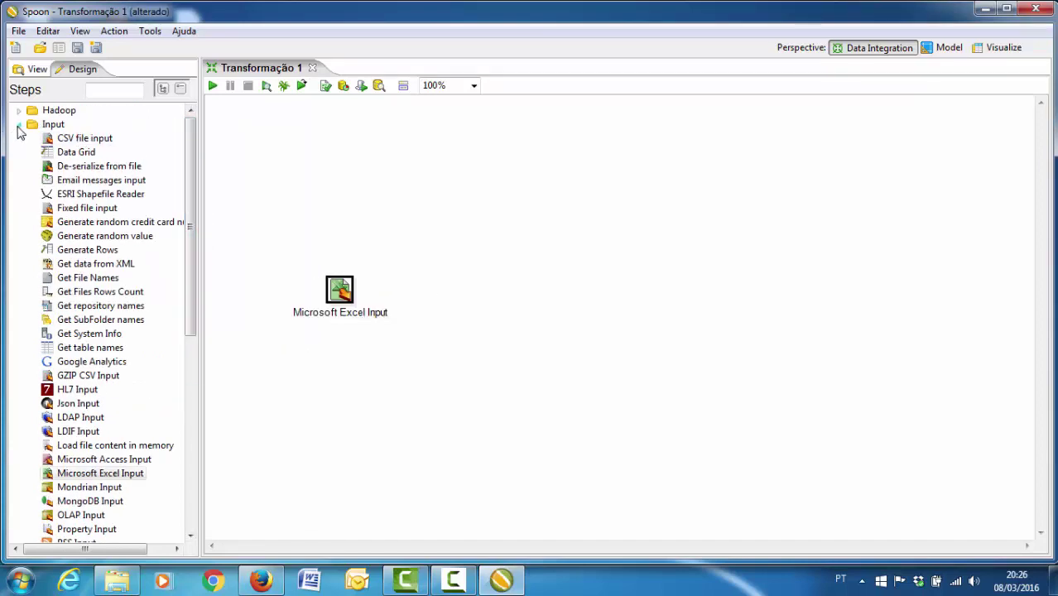
- Add a Table output step right of the Excel input and open the Excel input's settings
left_click(19, 124)
left_click(19, 139)
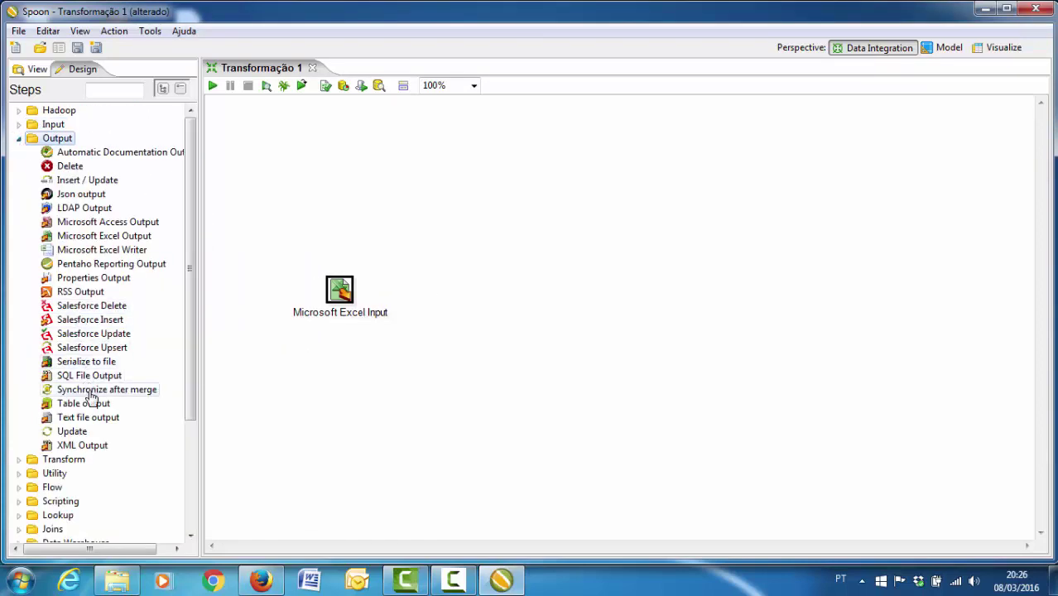
left_click_drag(86, 403, 627, 311)
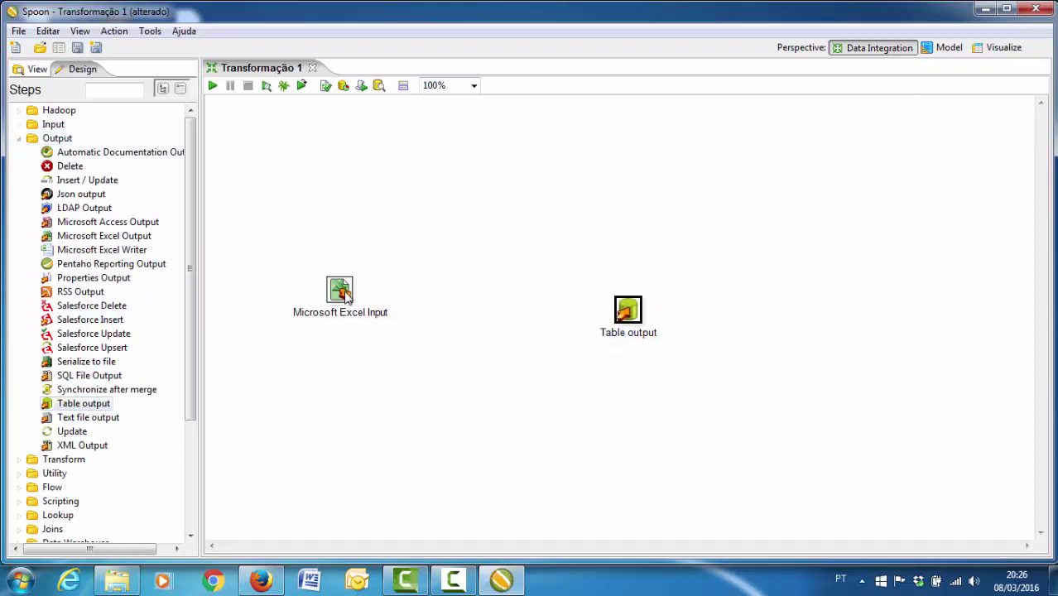
double_click(343, 291)
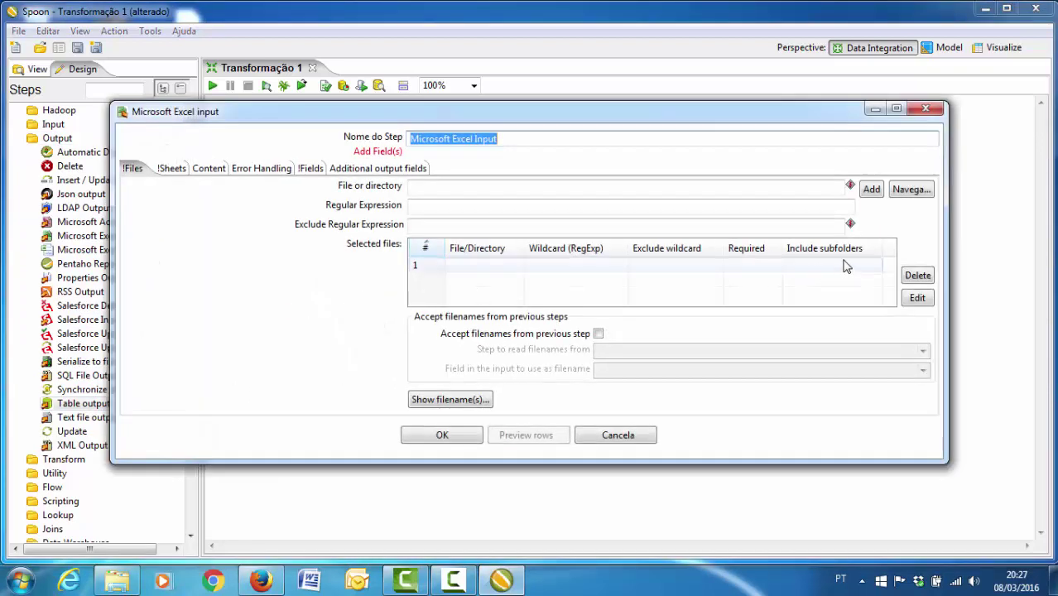
- Add dimensao_tempo.xls from the Planilhas folder to the Excel input's selected files
left_click(892, 192)
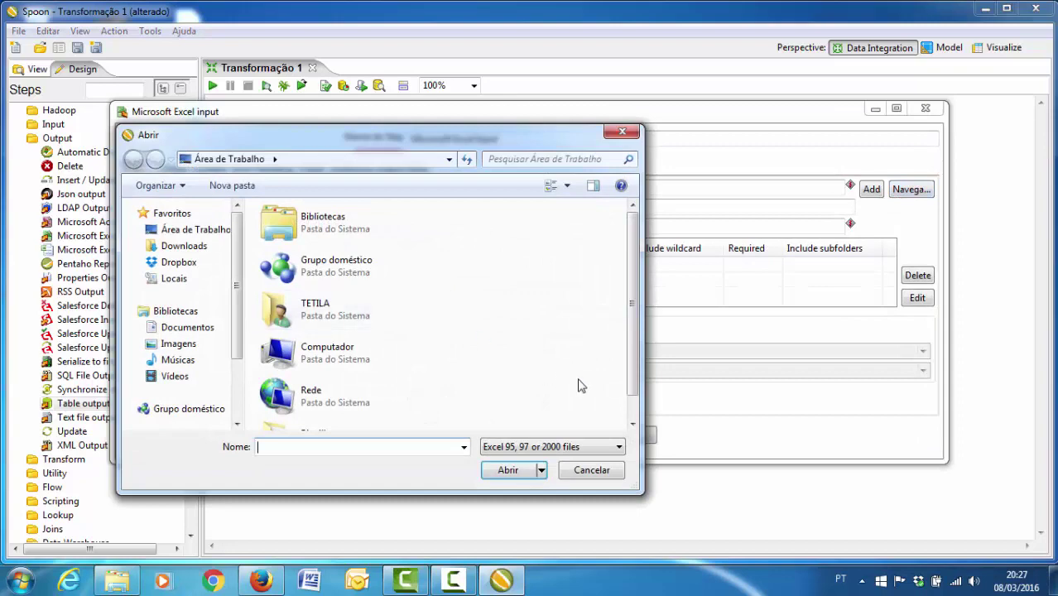
scroll(582, 385, "down", 1)
double_click(349, 408)
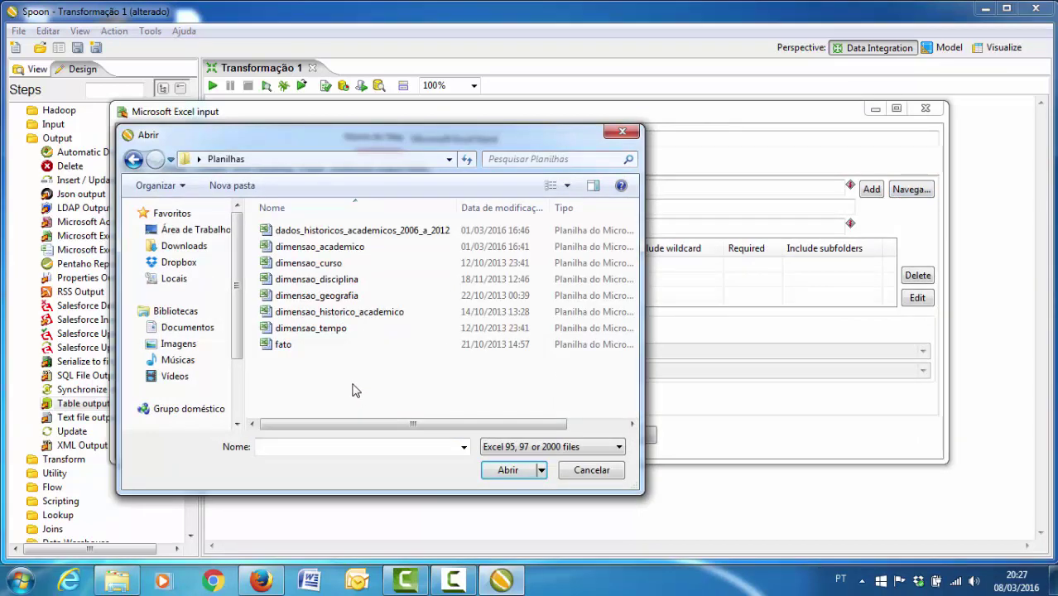
double_click(313, 330)
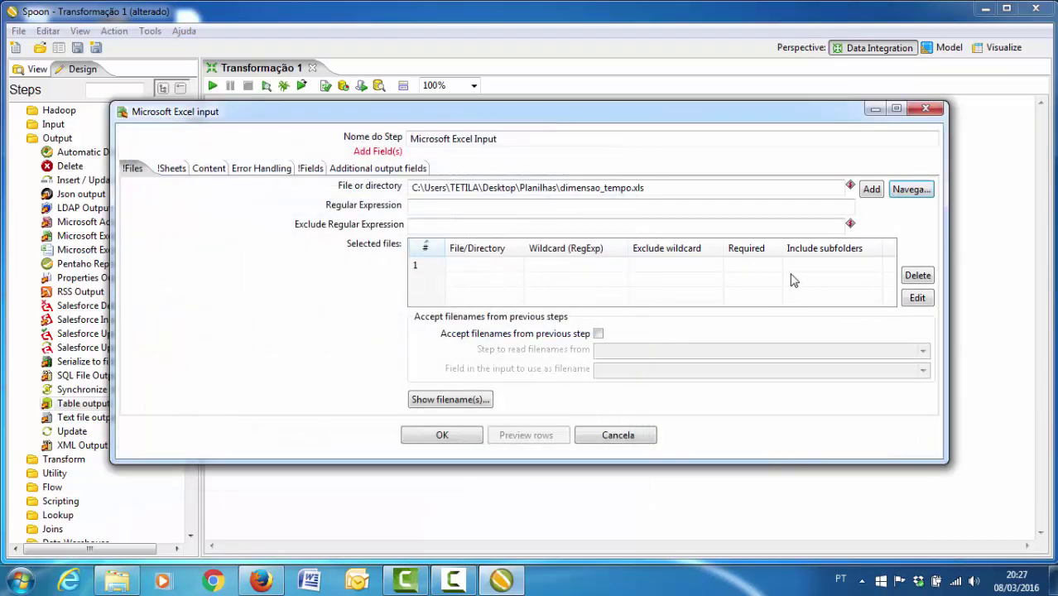
left_click(871, 189)
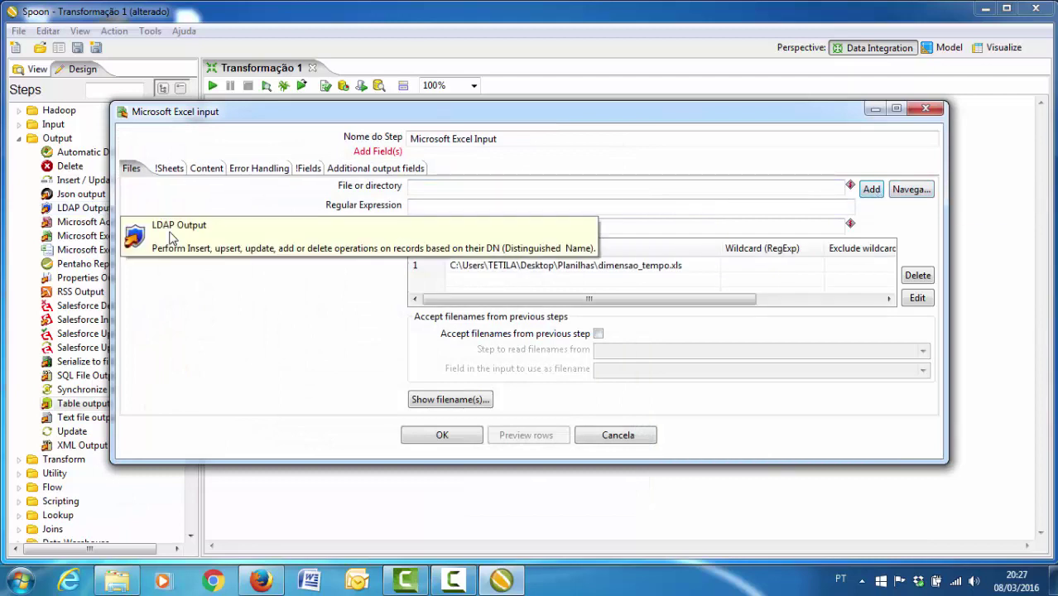
- Select the spreadsheet's only sheet as the sheet to read
left_click(164, 170)
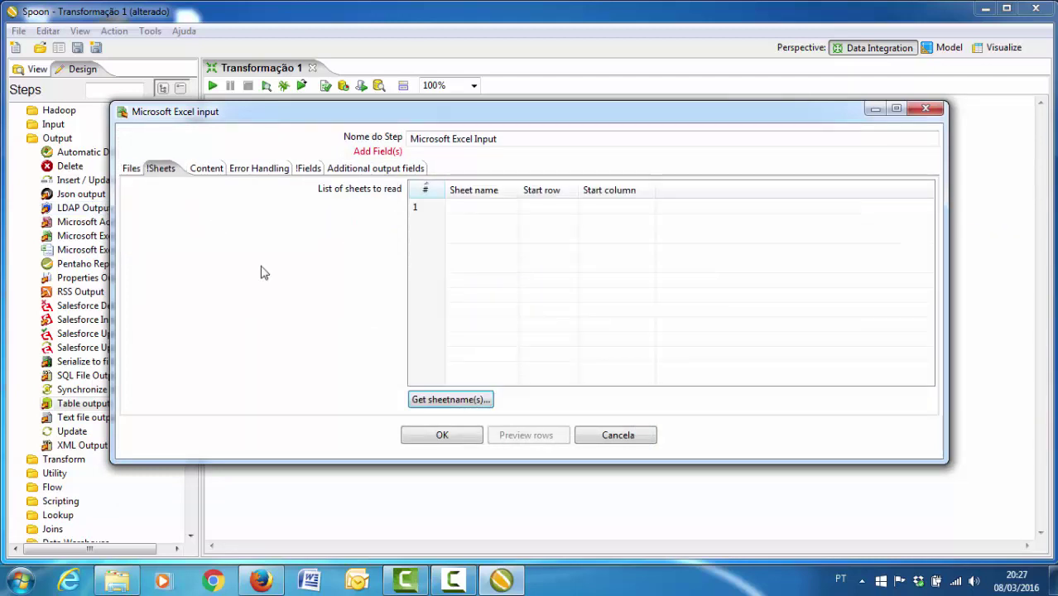
left_click(417, 400)
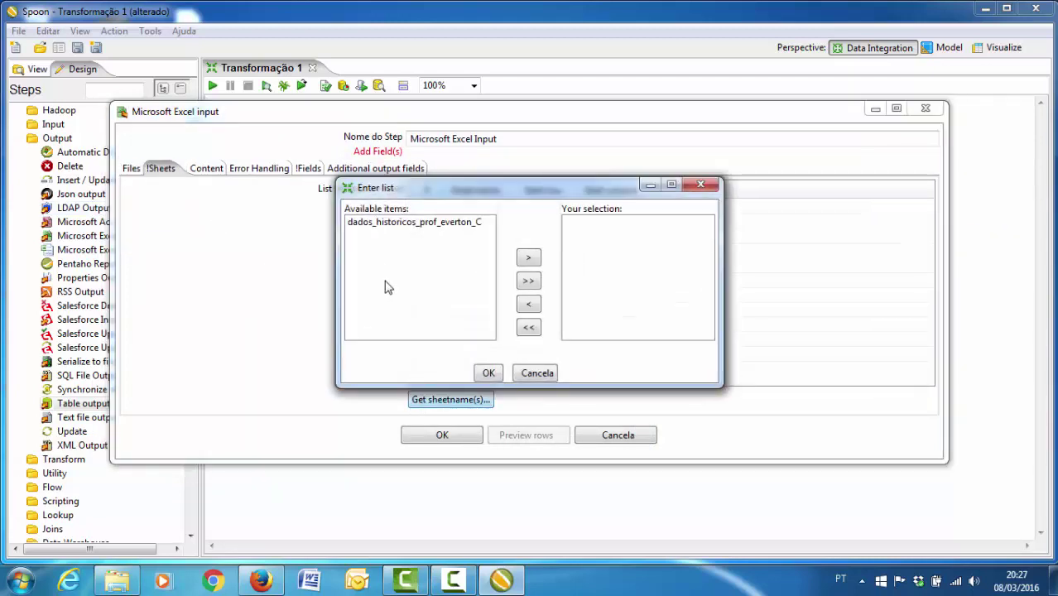
double_click(379, 224)
left_click(489, 373)
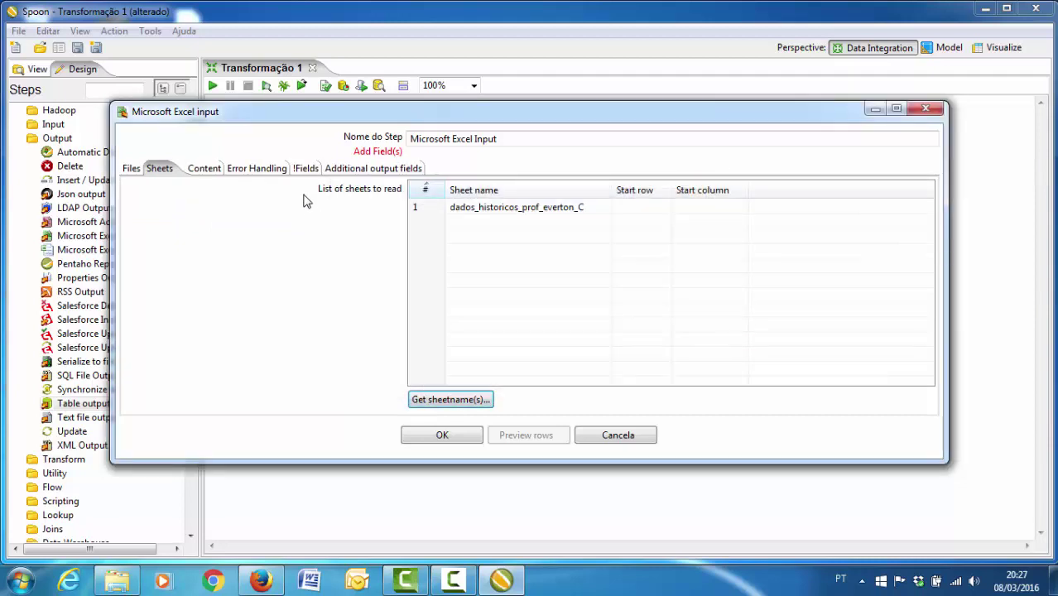
- Load chave_tempo, semestre and ano from the header row, then link the input to Table output
left_click(304, 168)
left_click(515, 408)
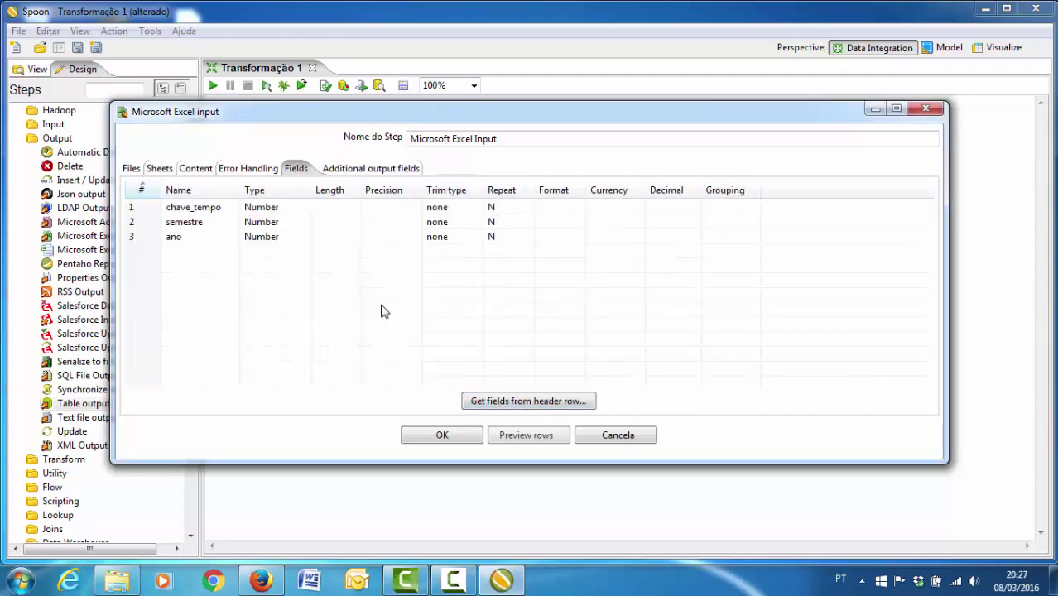
left_click(438, 437)
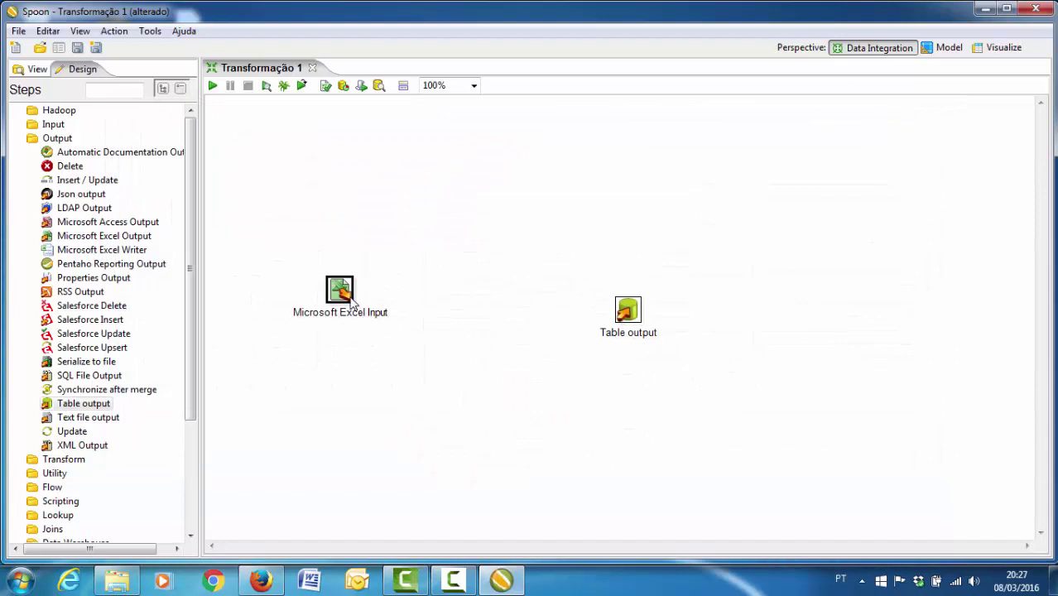
mouse_move(351, 303)
left_click_drag(369, 338, 625, 312)
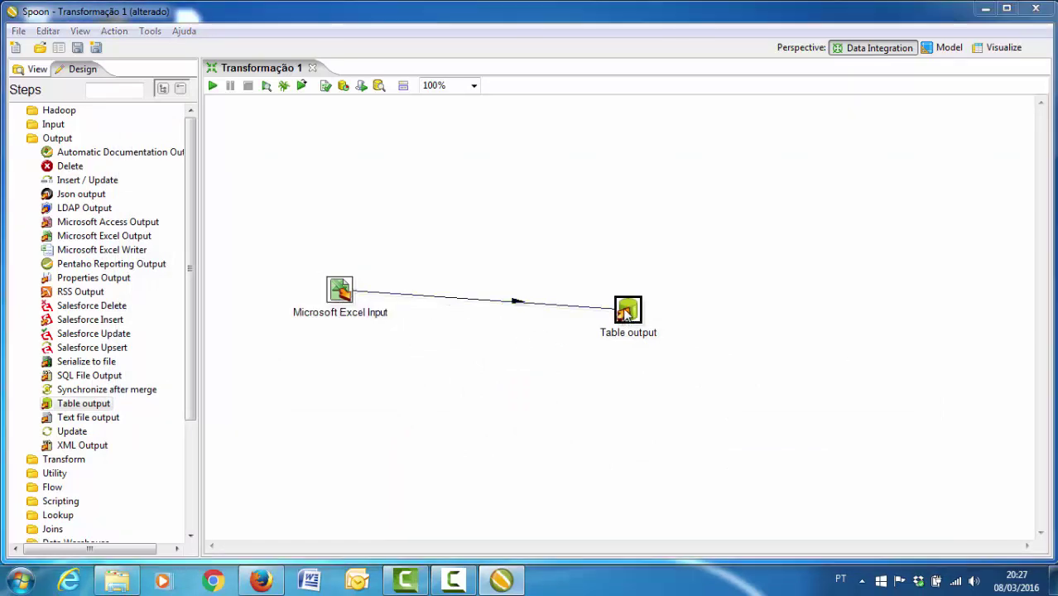
- Rename the Table output step to Tempo
double_click(625, 313)
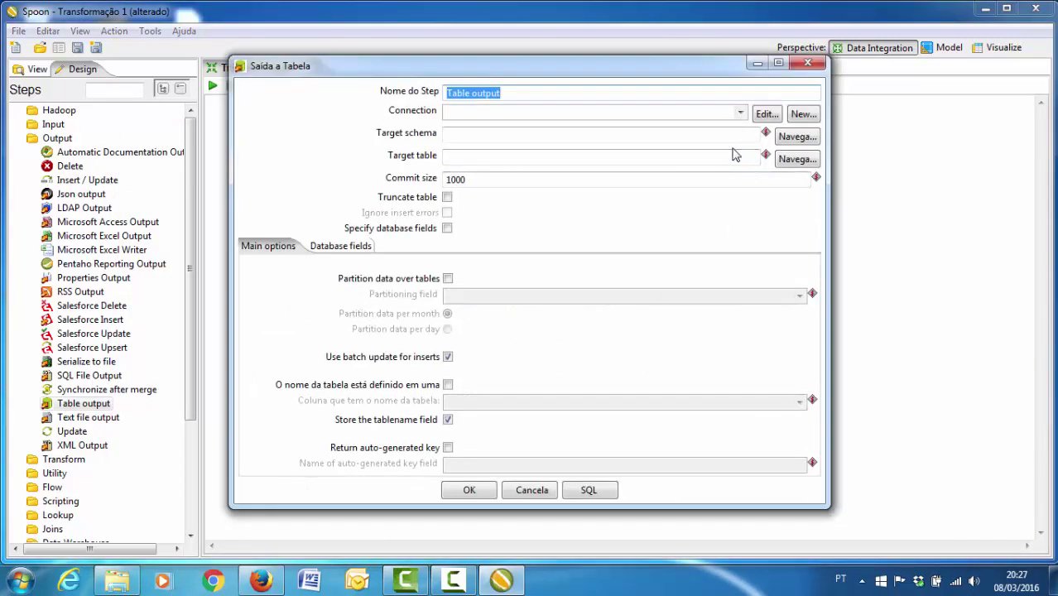
type("Tempo")
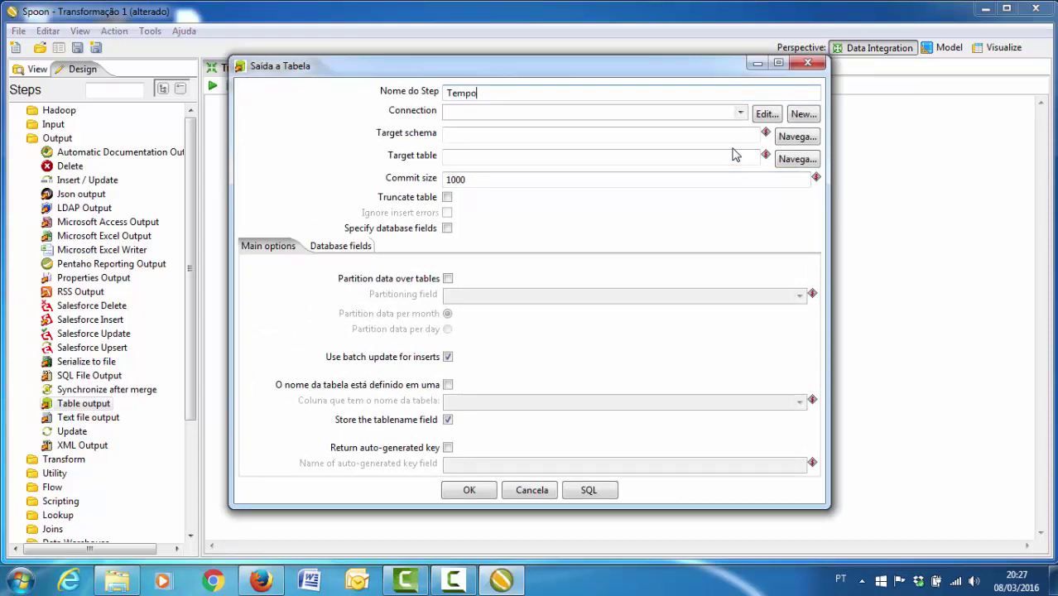
key("ctrl+a")
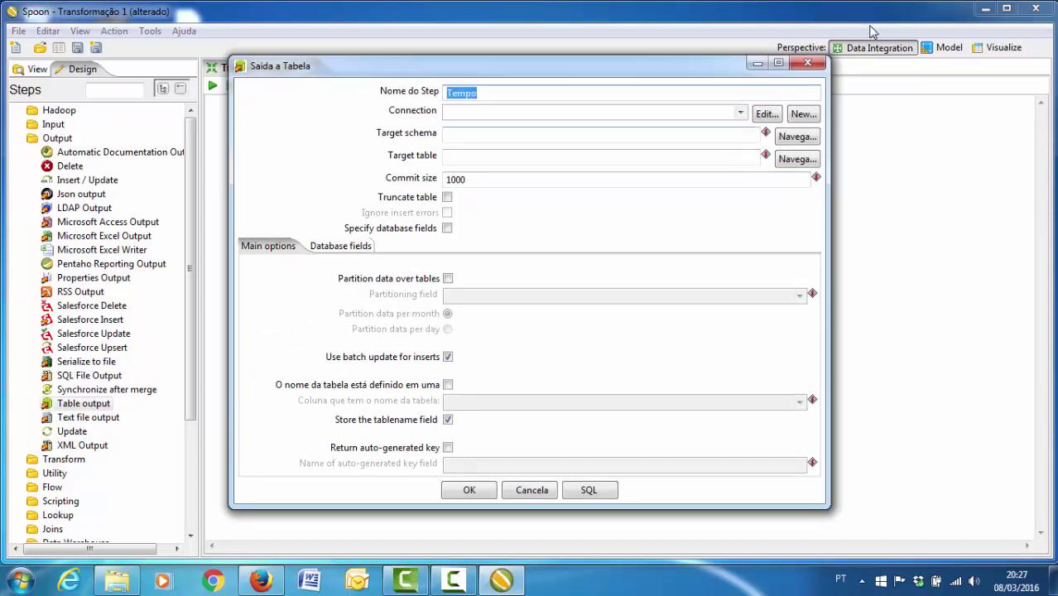
- Create a MySQL connection named Tempo to database dw_ufgd on localhost
left_click(803, 114)
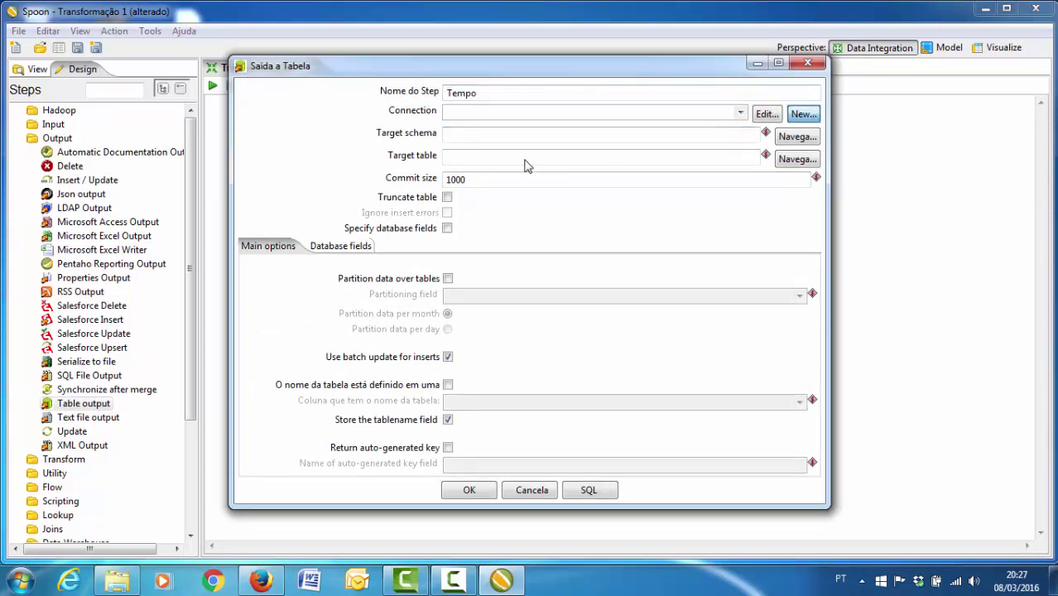
left_click(468, 111)
left_click(465, 72)
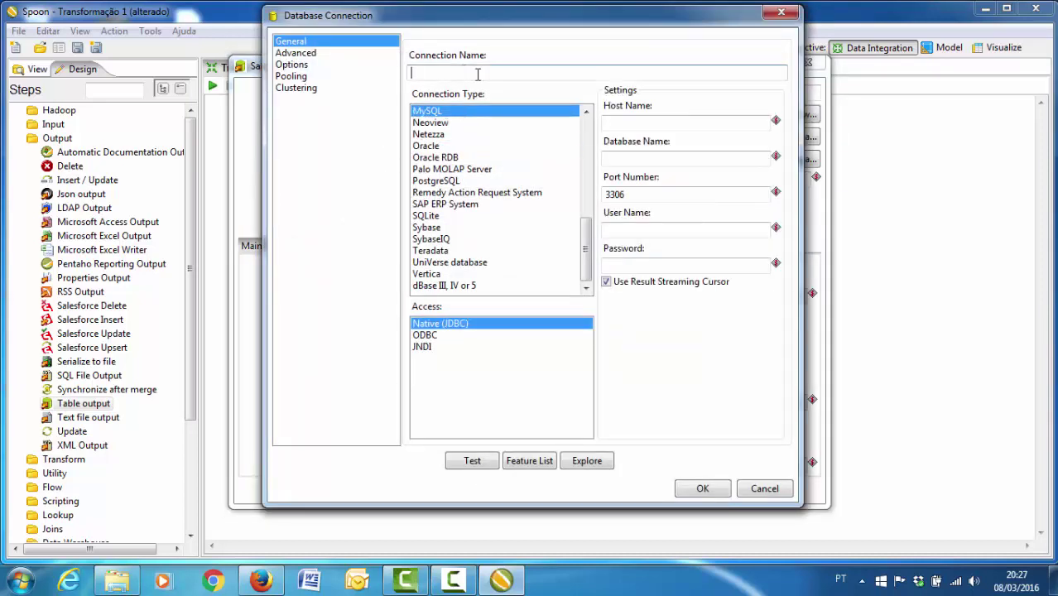
type("Tempo")
left_click(633, 123)
type("localhost")
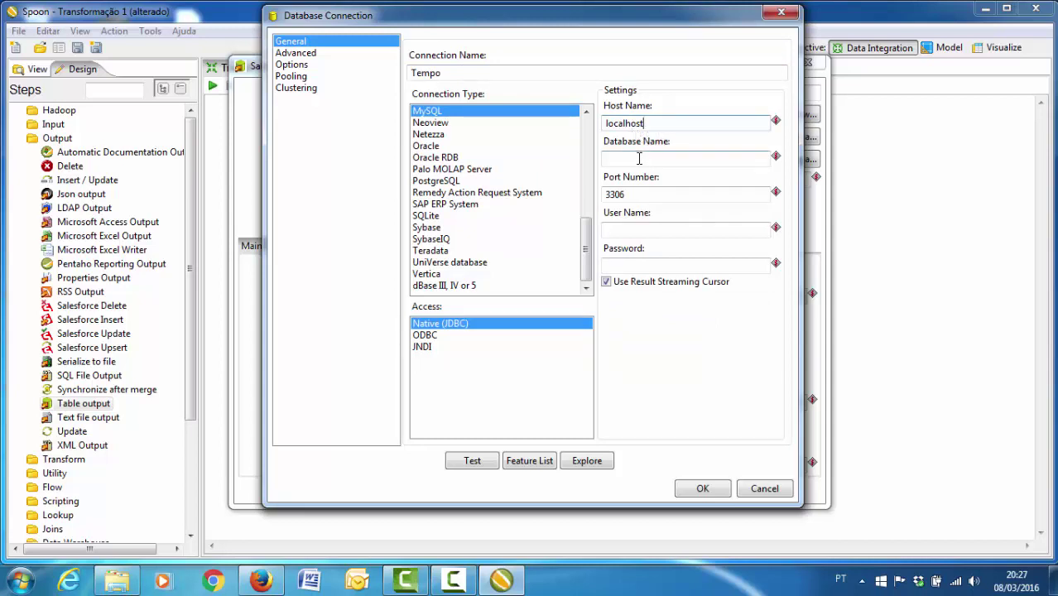
left_click(638, 158)
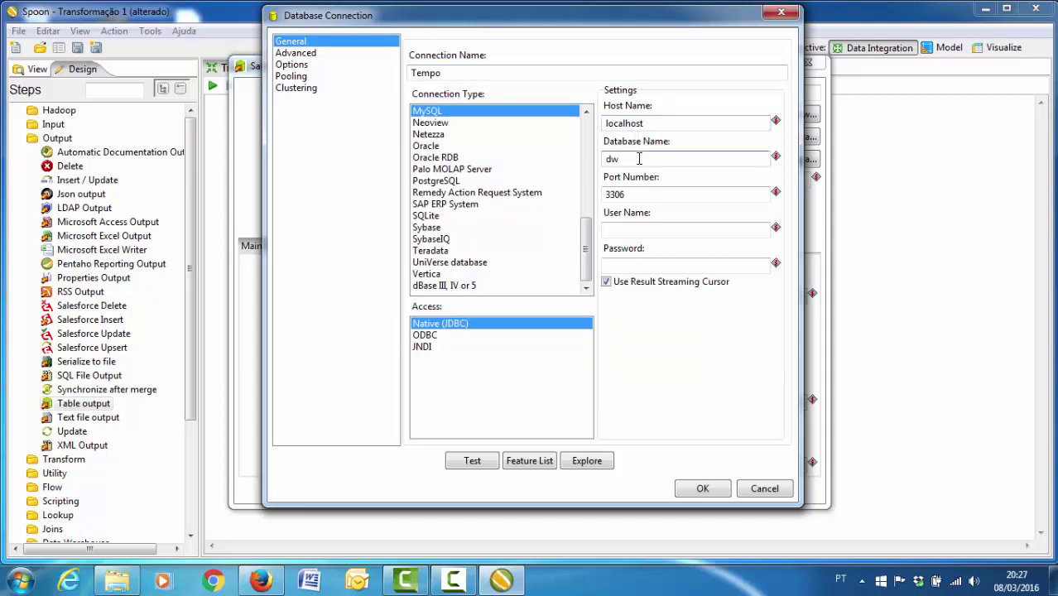
type("dw_ufgd")
- Enter user root and the password, test the Tempo connection successfully and save it
key("Tab")
key("Tab")
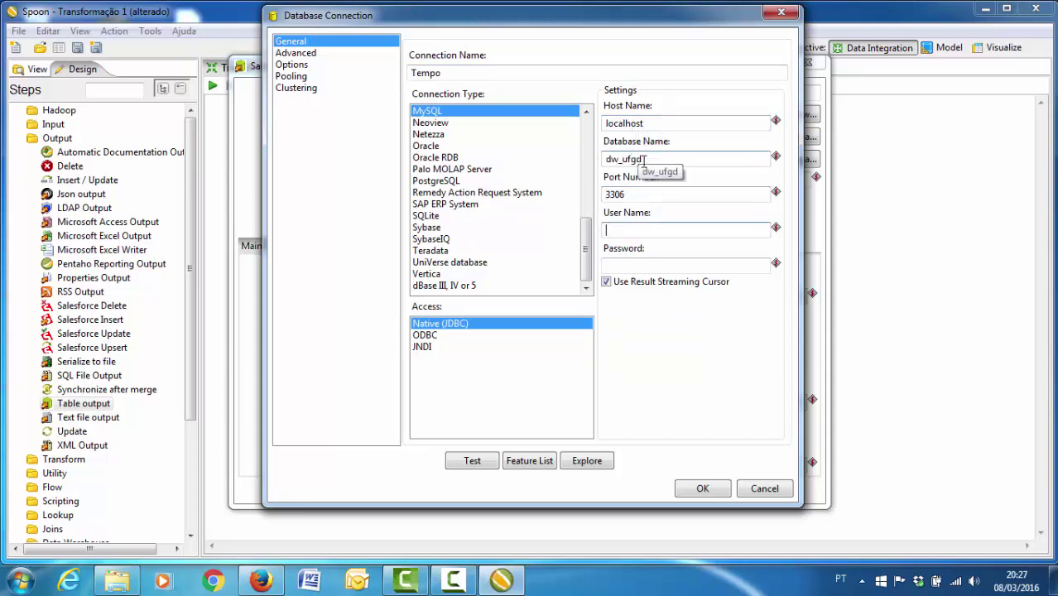
type("root")
key("Tab")
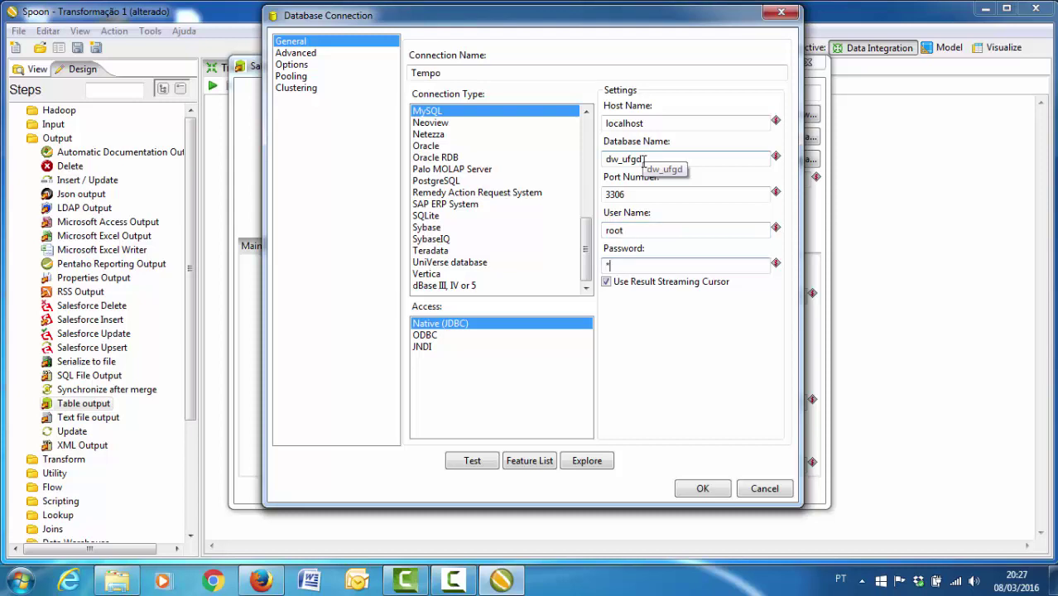
left_click(486, 463)
left_click(128, 139)
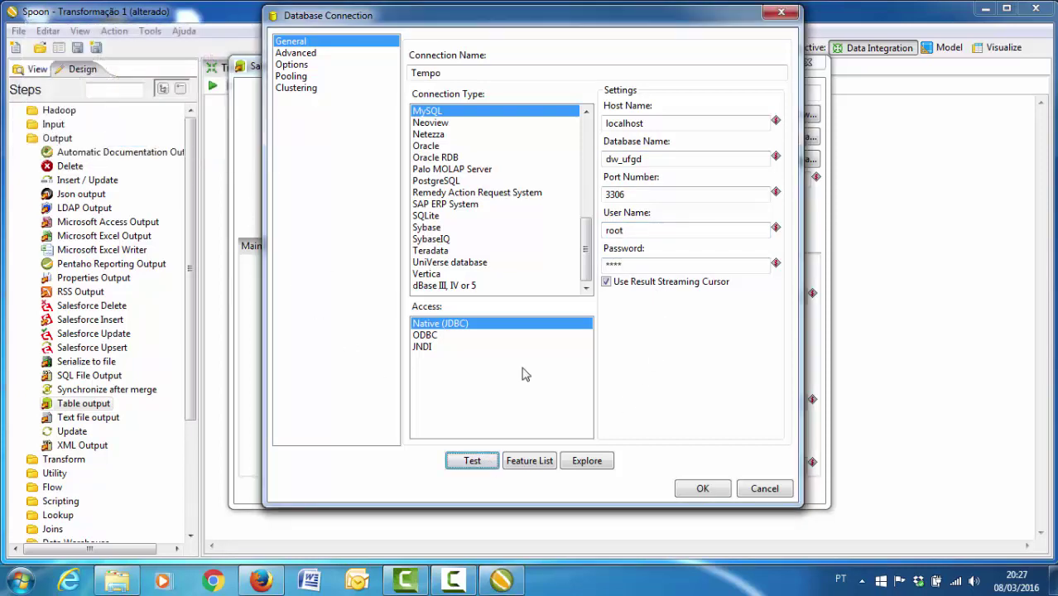
left_click(699, 489)
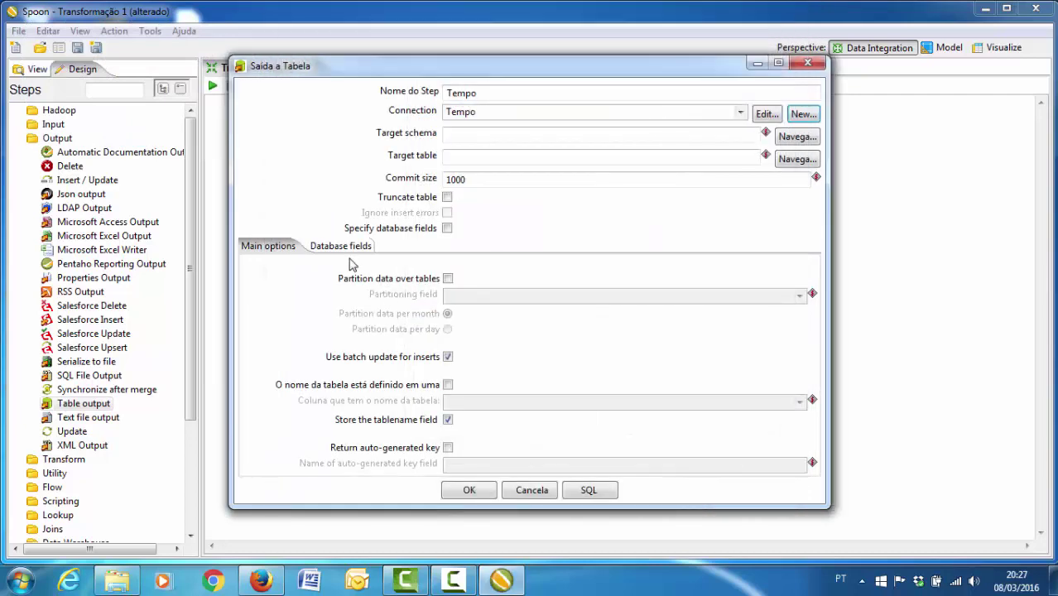
- Set dimensao_tempo in dw_ufgd as the target table
left_click(795, 159)
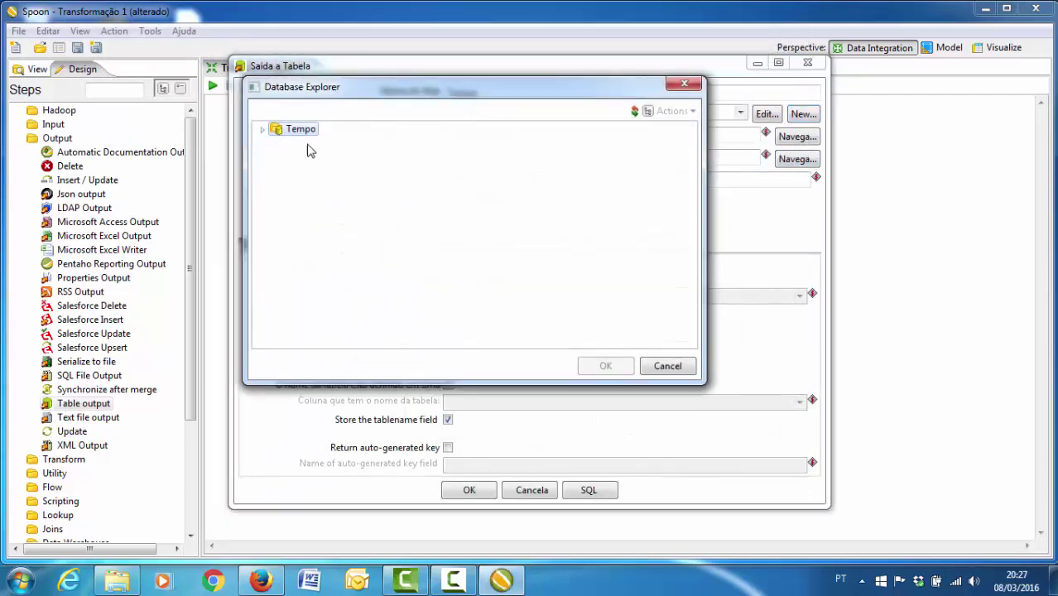
left_click(264, 131)
left_click(278, 156)
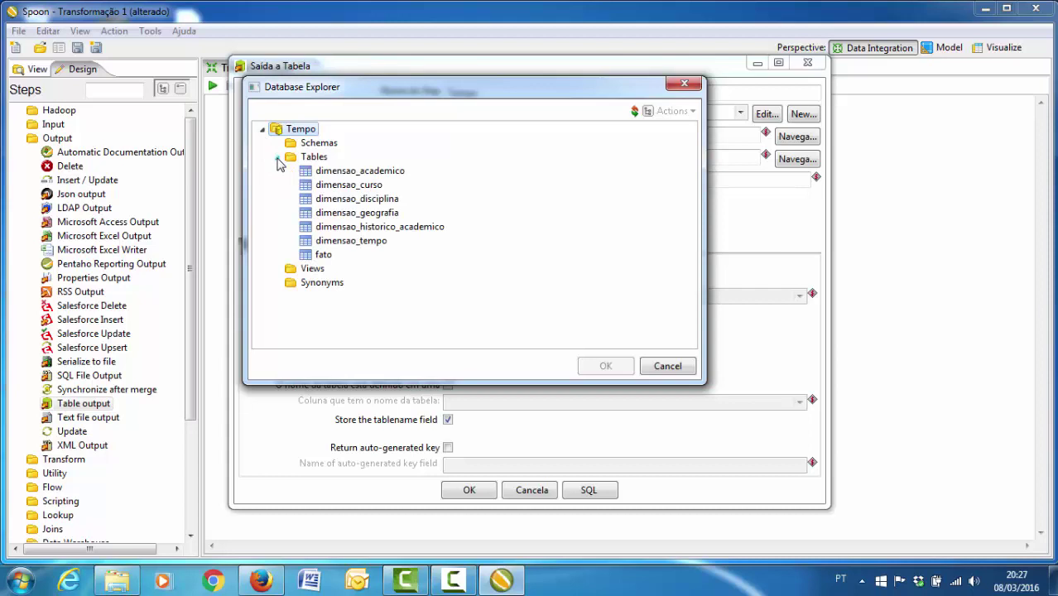
double_click(352, 241)
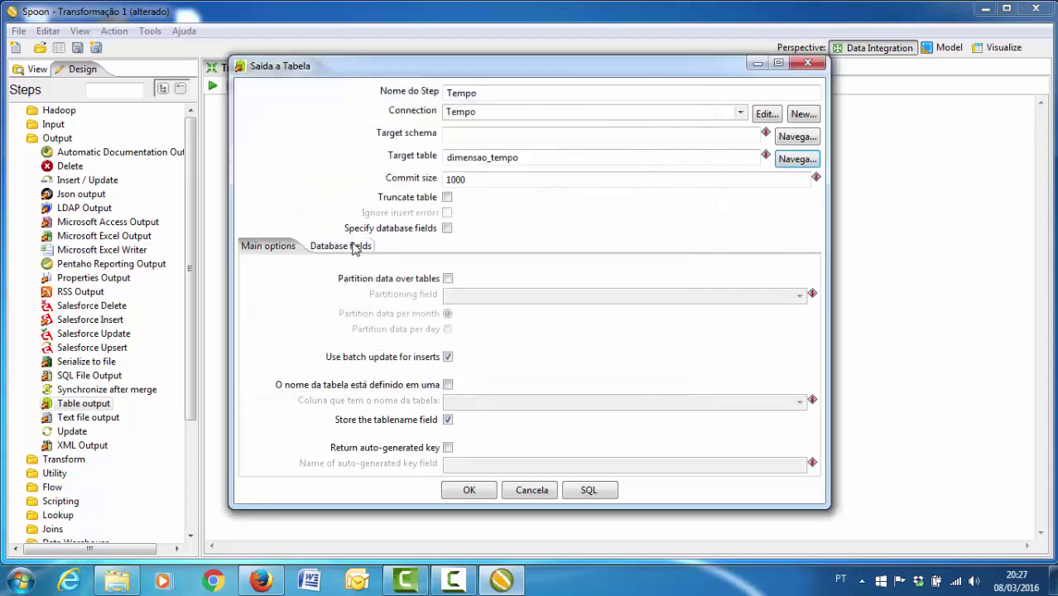
- Map chave_tempo, semestre and ano to their matching table columns and confirm the step
left_click(354, 246)
left_click(749, 319)
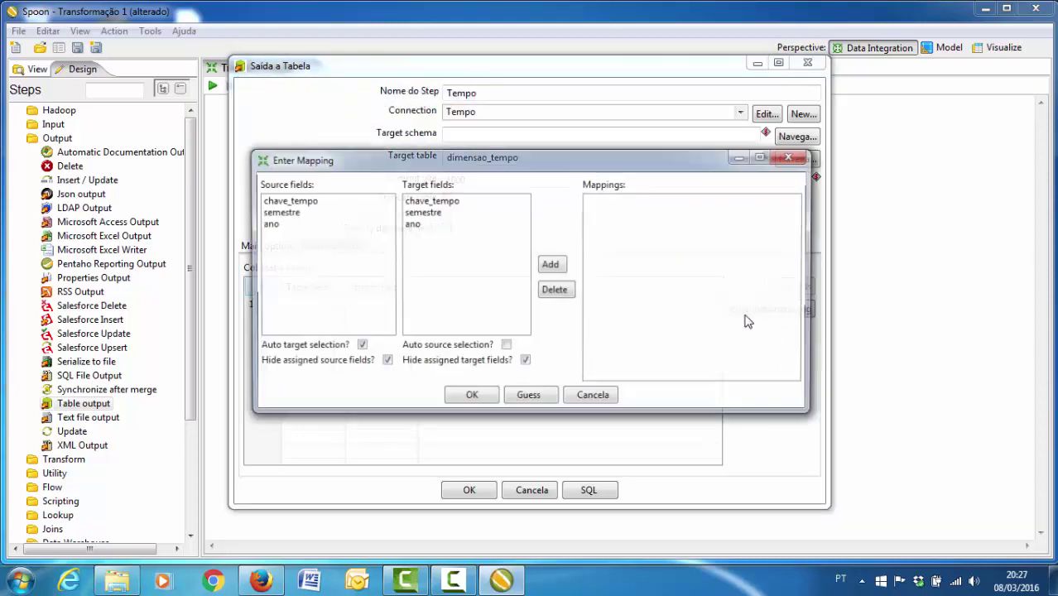
double_click(286, 204)
double_click(288, 205)
double_click(288, 207)
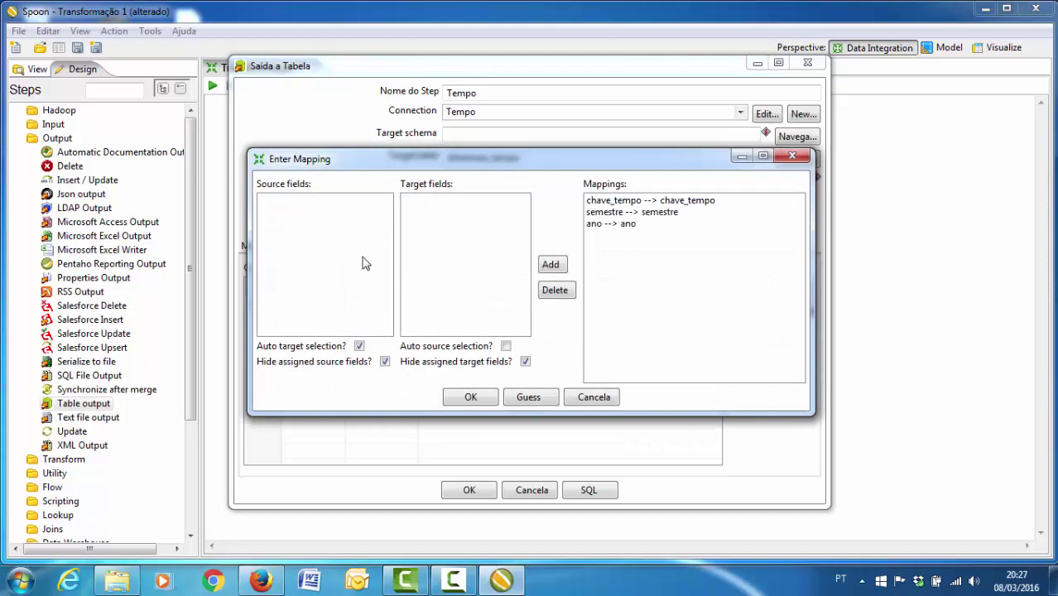
left_click(470, 396)
left_click(468, 490)
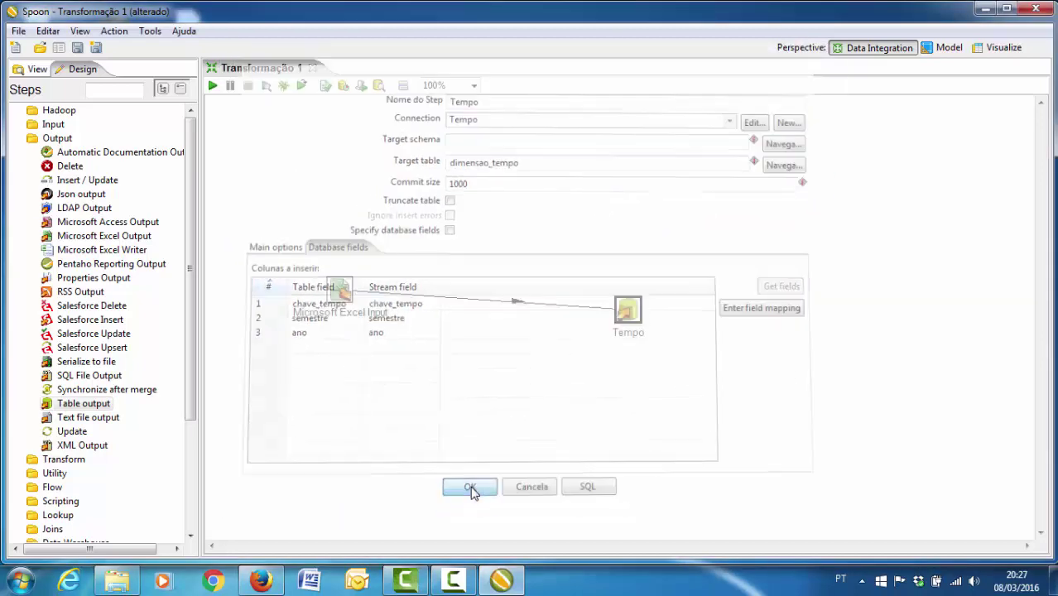
- Save the transformation as Tempo and run it locally, writing 14 rows
left_click(18, 31)
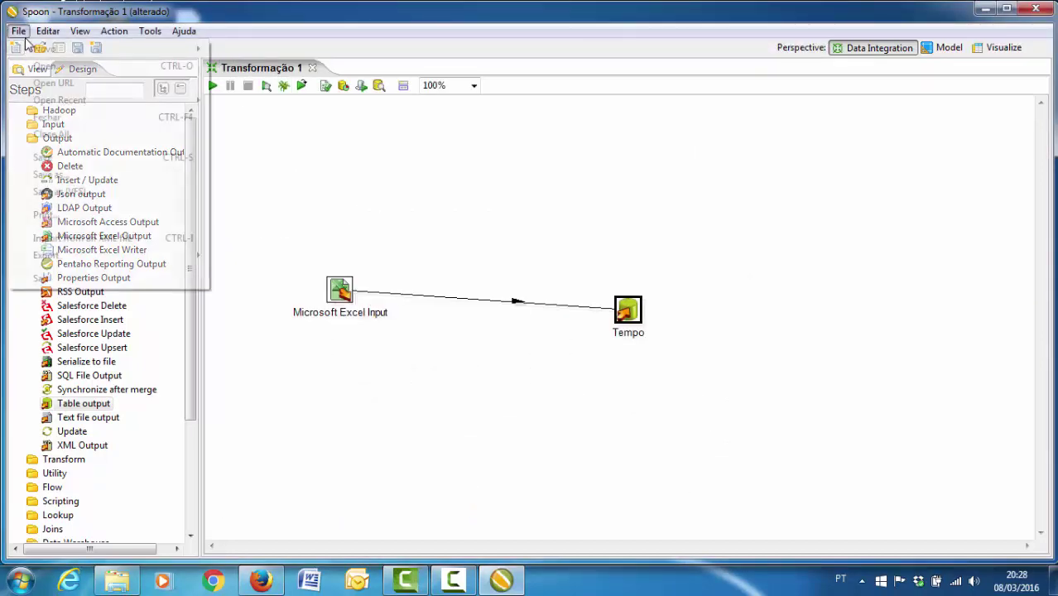
left_click(77, 156)
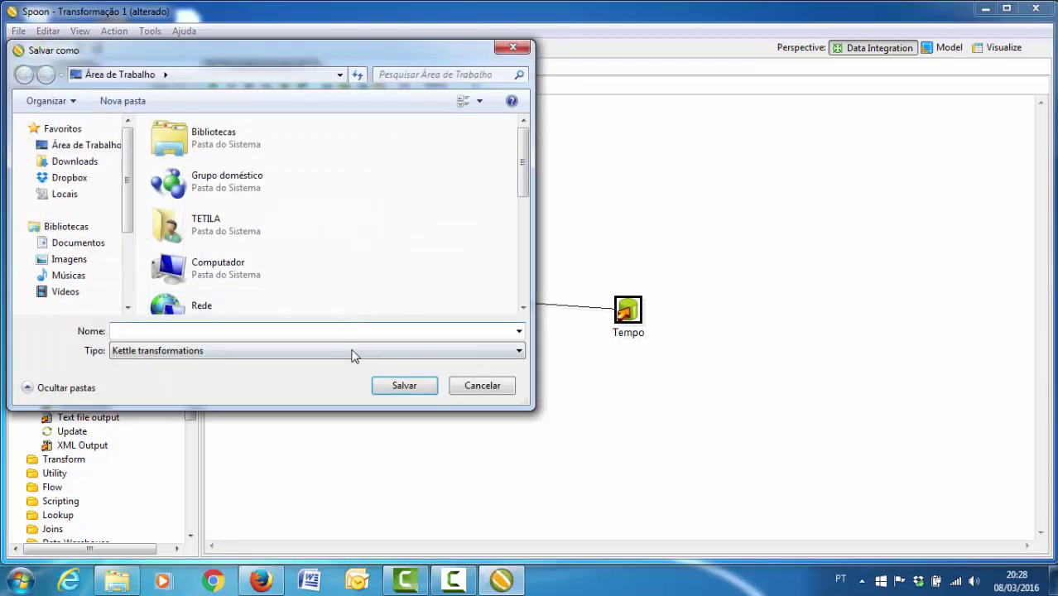
type("Tempo")
left_click(397, 383)
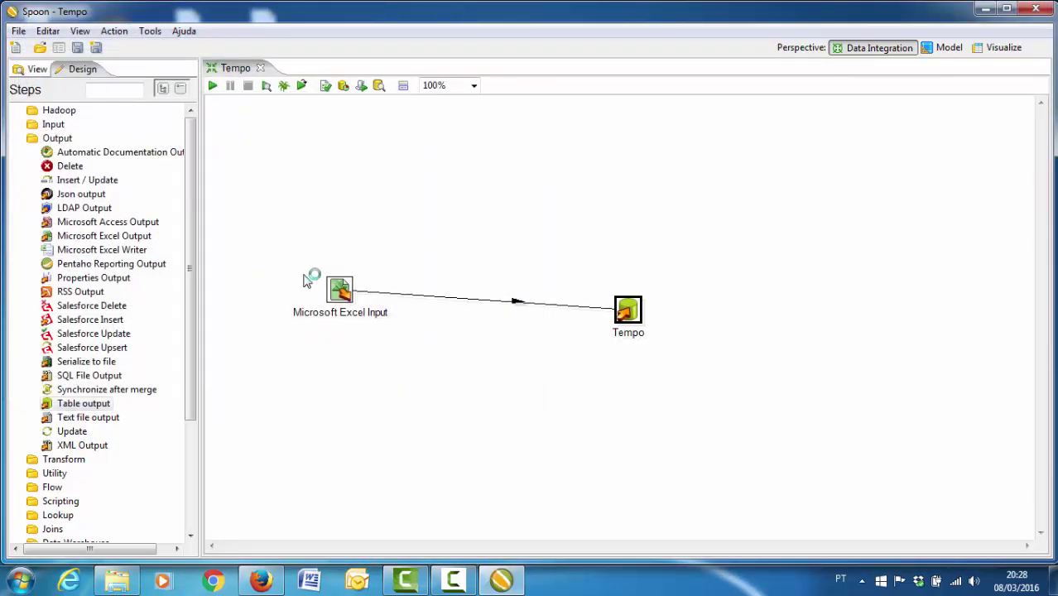
left_click(212, 86)
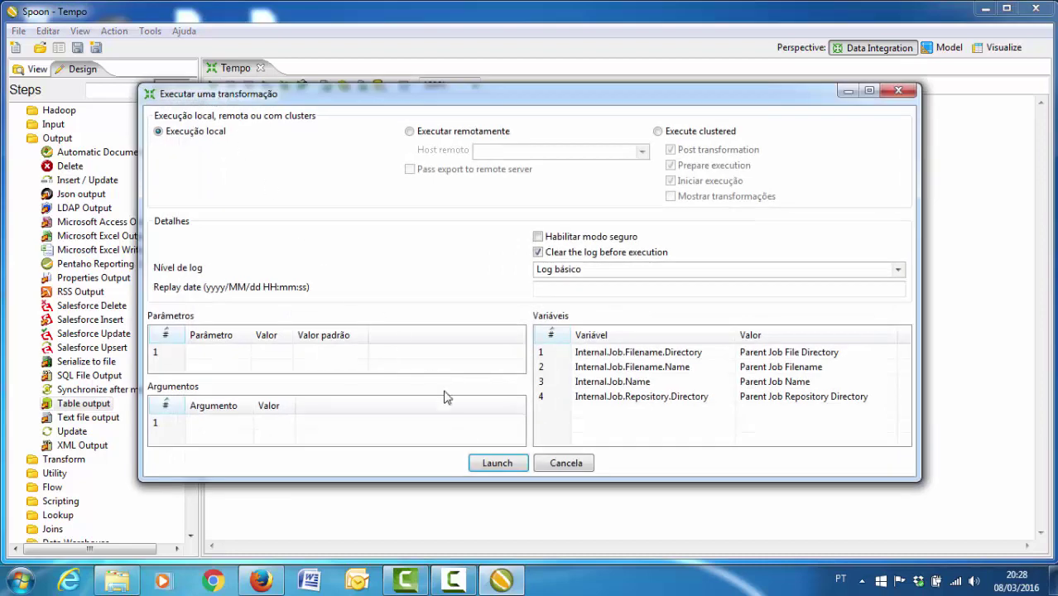
left_click(488, 464)
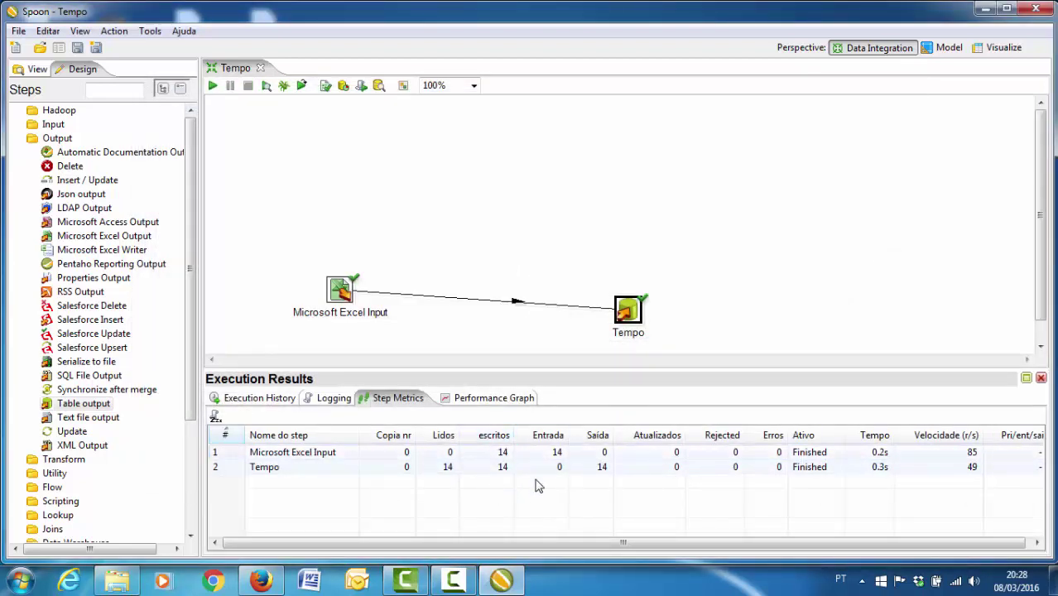
- Close Tempo and start a new transformation with Microsoft Excel Input and Table output steps
left_click(260, 67)
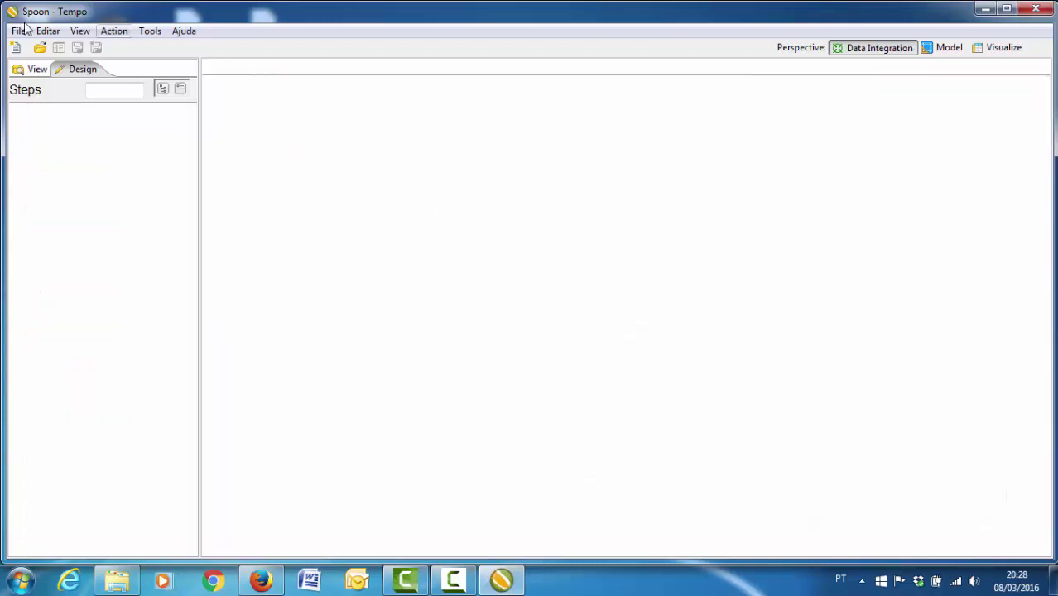
left_click(19, 31)
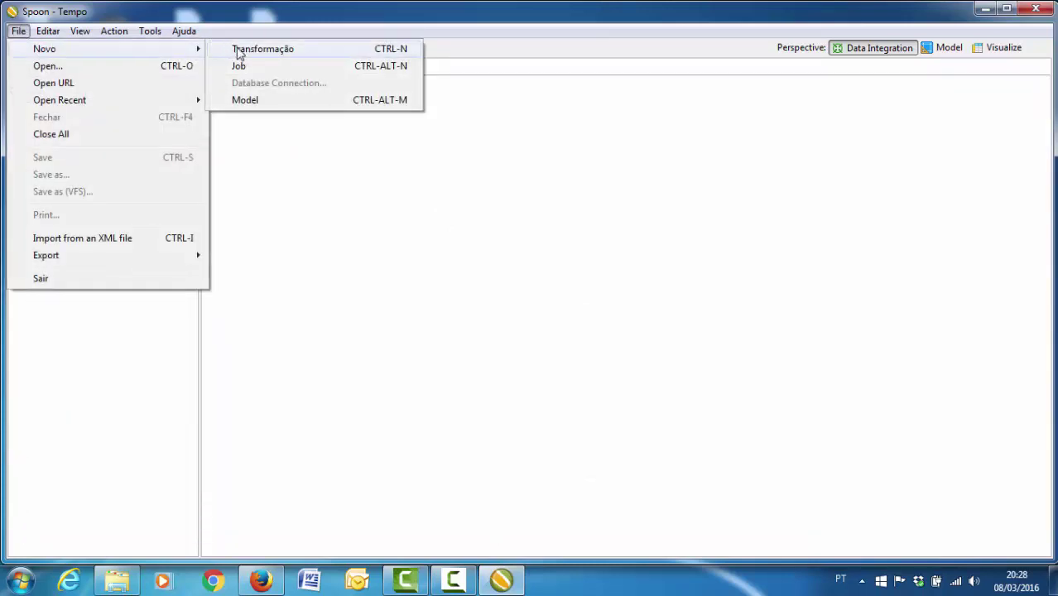
left_click(240, 50)
left_click(20, 125)
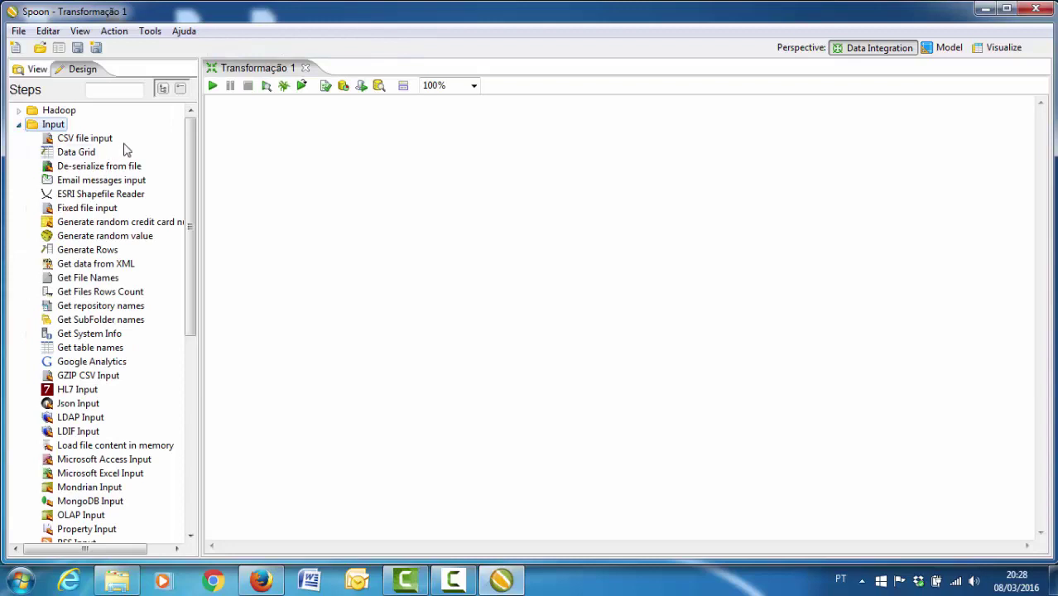
left_click_drag(189, 166, 190, 304)
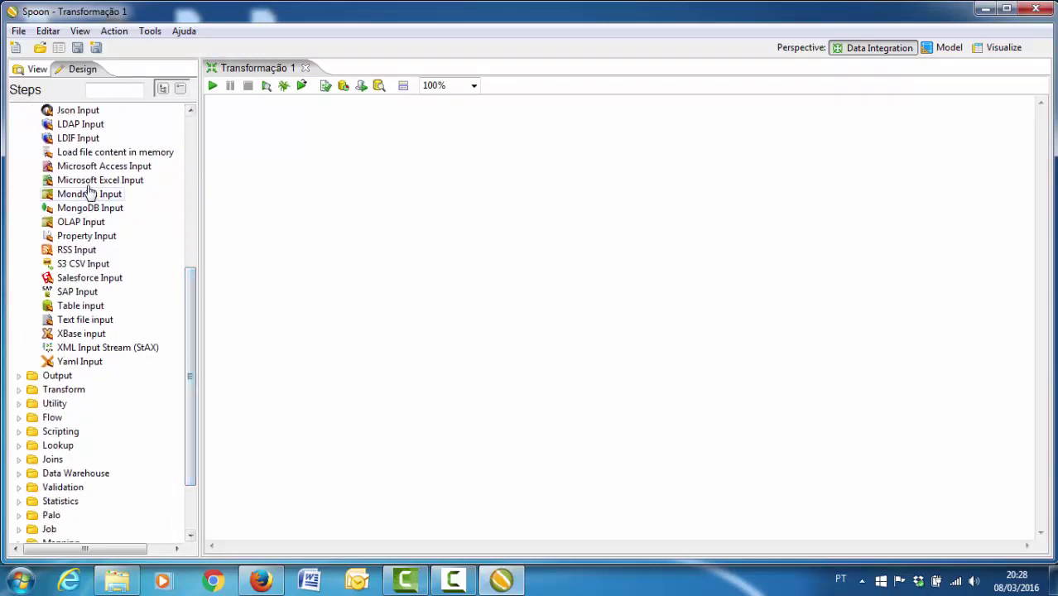
left_click_drag(99, 180, 286, 187)
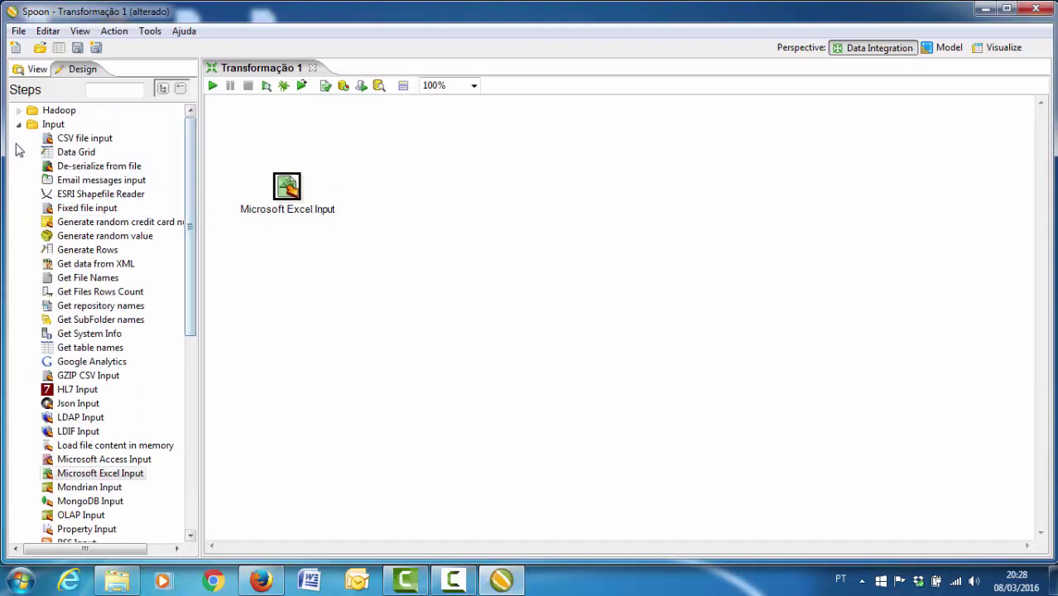
left_click(20, 125)
left_click(17, 126)
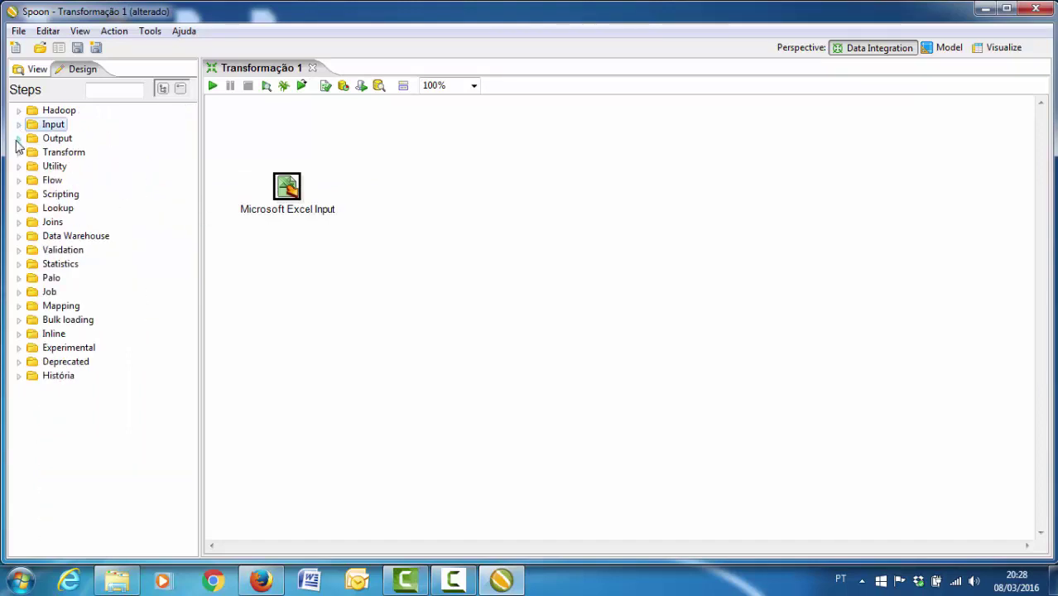
left_click(18, 138)
left_click_drag(99, 402, 589, 192)
- Add fato.xls from the Planilhas folder to the Excel input's selected files
double_click(289, 189)
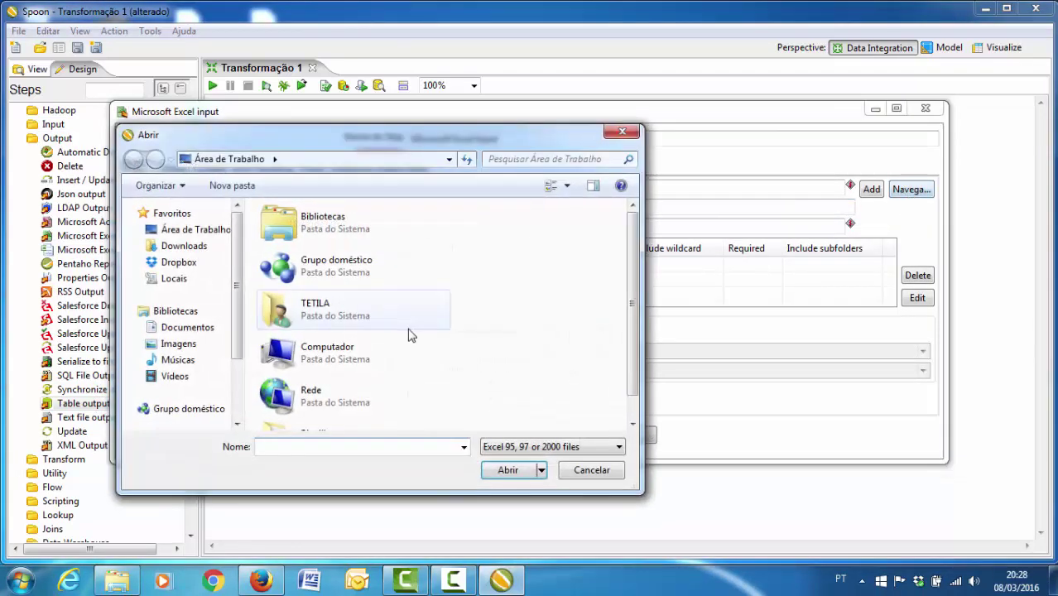
scroll(635, 412, "down", 1)
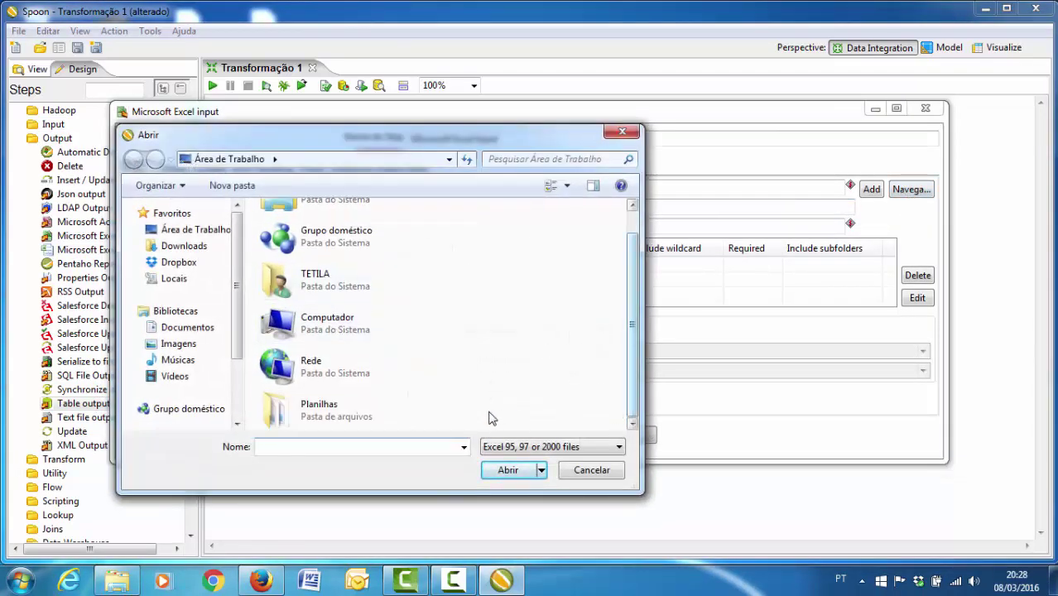
double_click(374, 412)
left_click(280, 344)
double_click(279, 345)
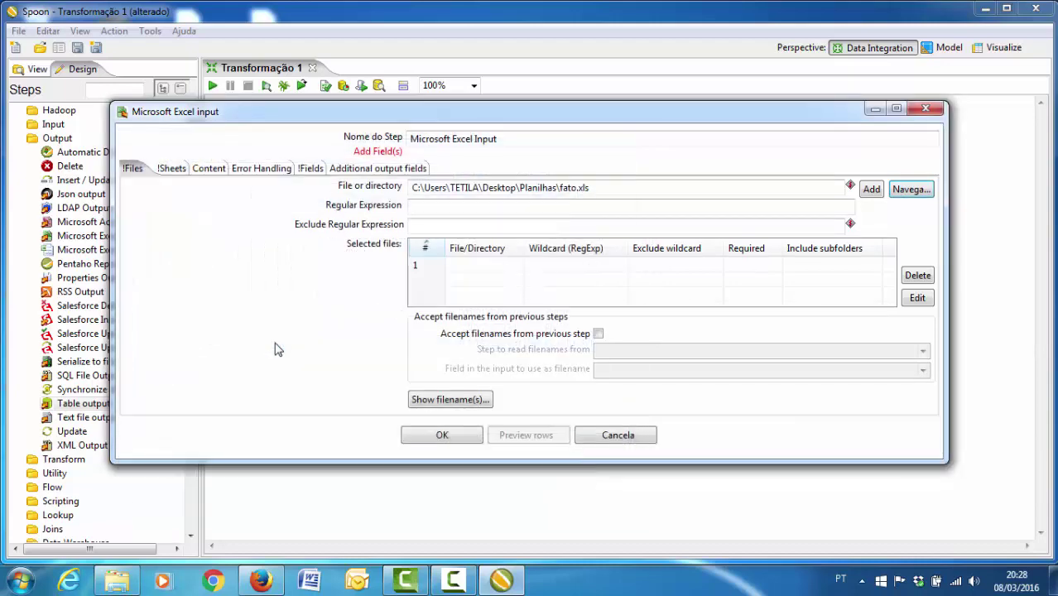
left_click(869, 186)
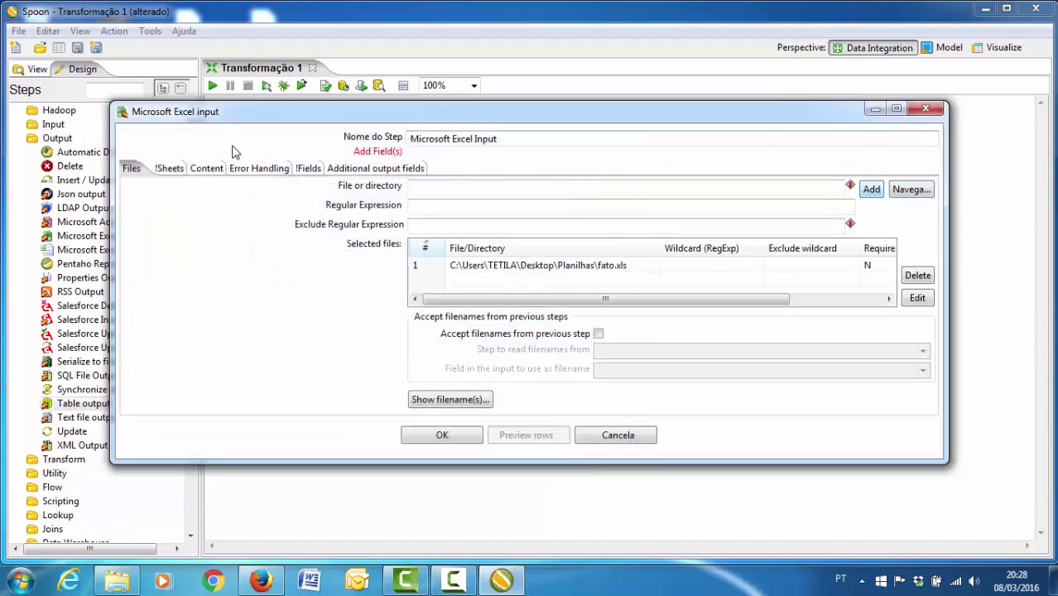
- Choose fato.xls's only sheet and load the ten fields from its header row
left_click(171, 170)
left_click(451, 397)
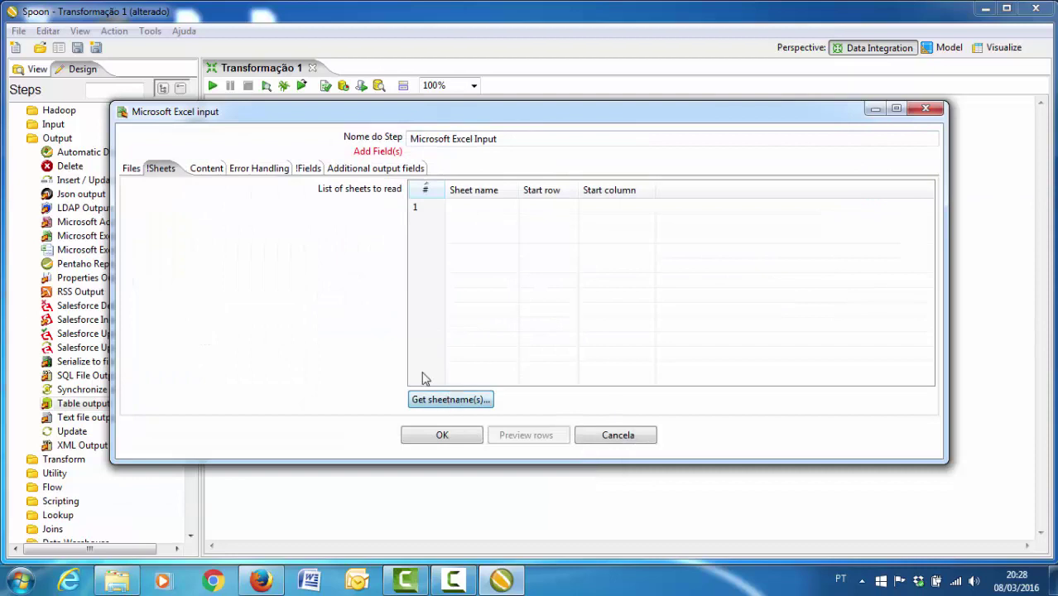
double_click(367, 224)
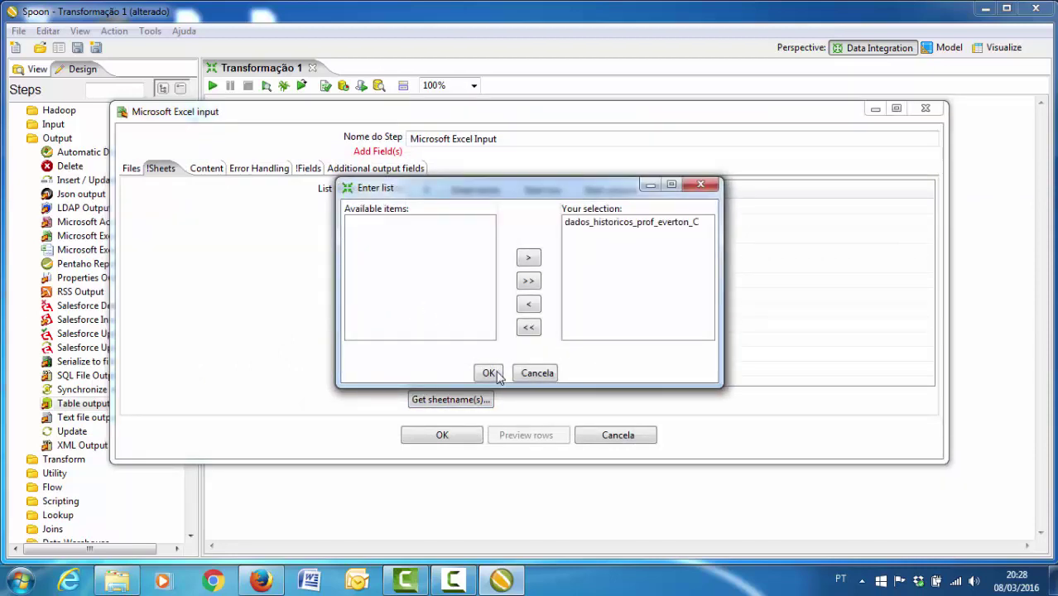
left_click(487, 373)
left_click(305, 168)
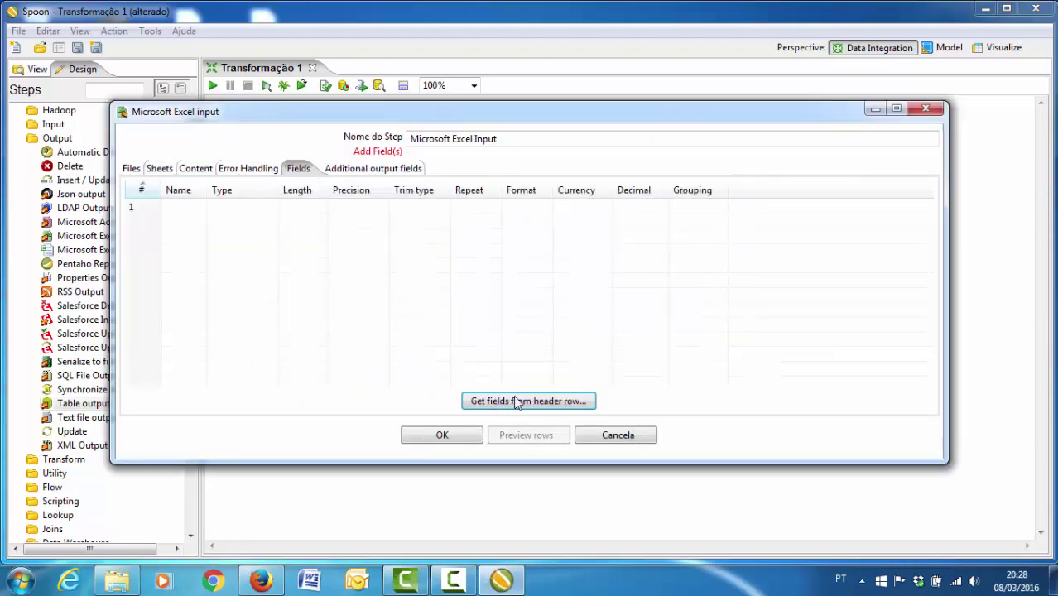
left_click(519, 401)
left_click(439, 434)
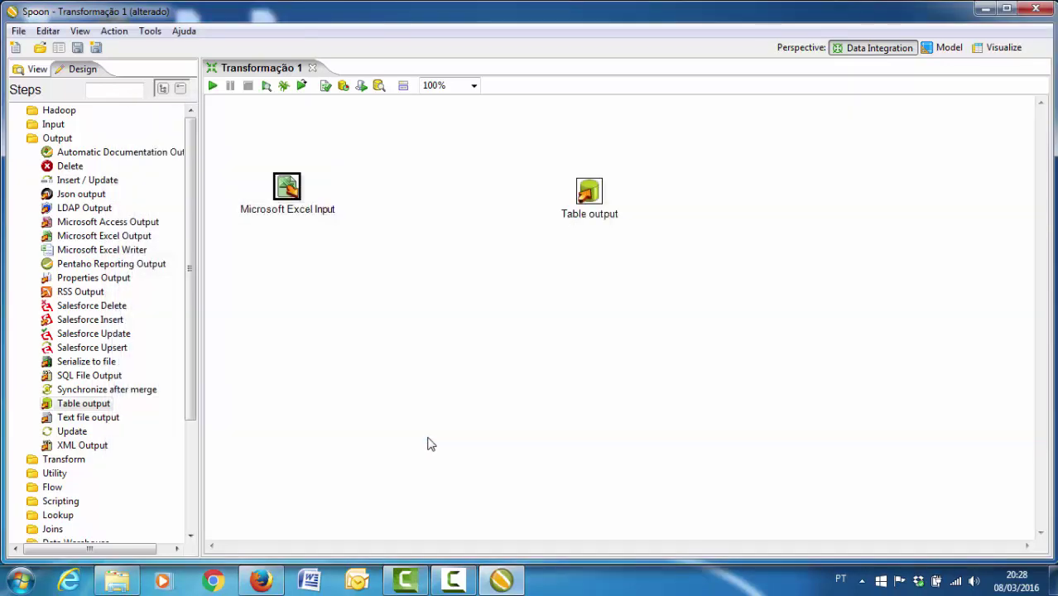
- Link the Excel input to Table output and rename the output step Fato
mouse_move(297, 195)
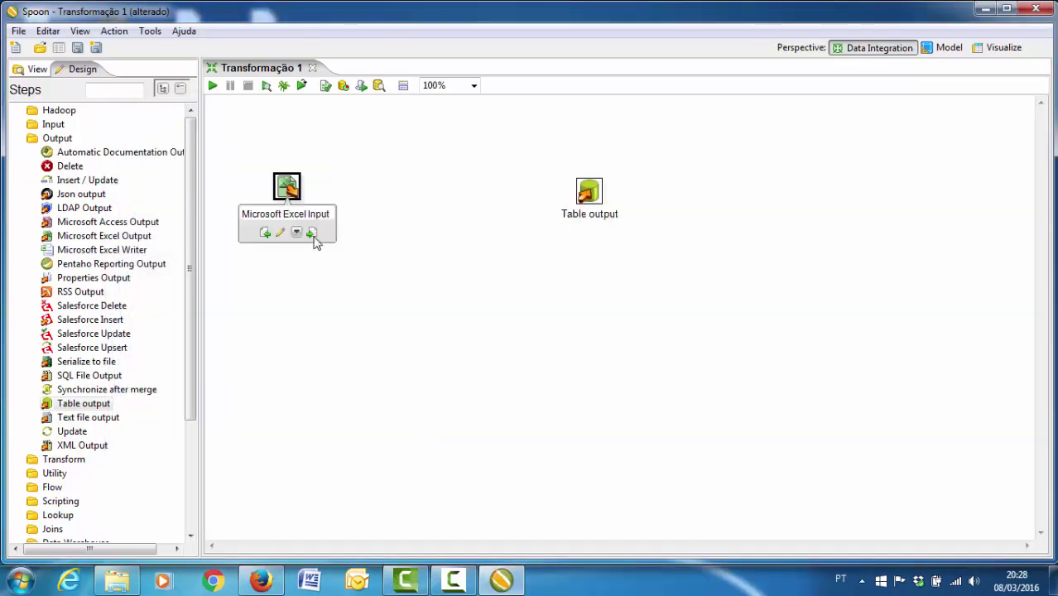
left_click_drag(312, 234, 588, 198)
double_click(589, 195)
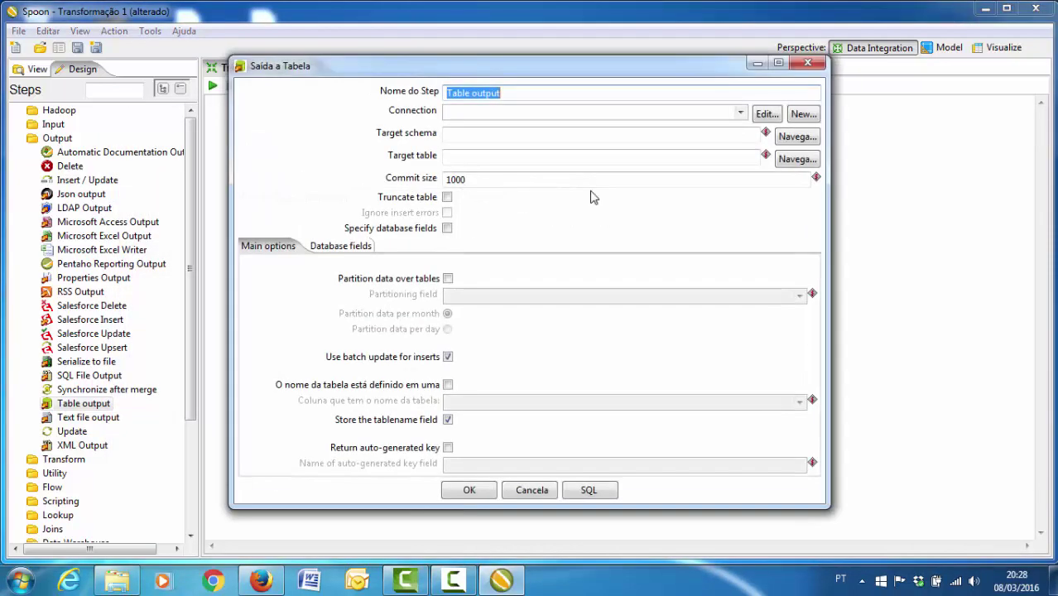
type("Fato")
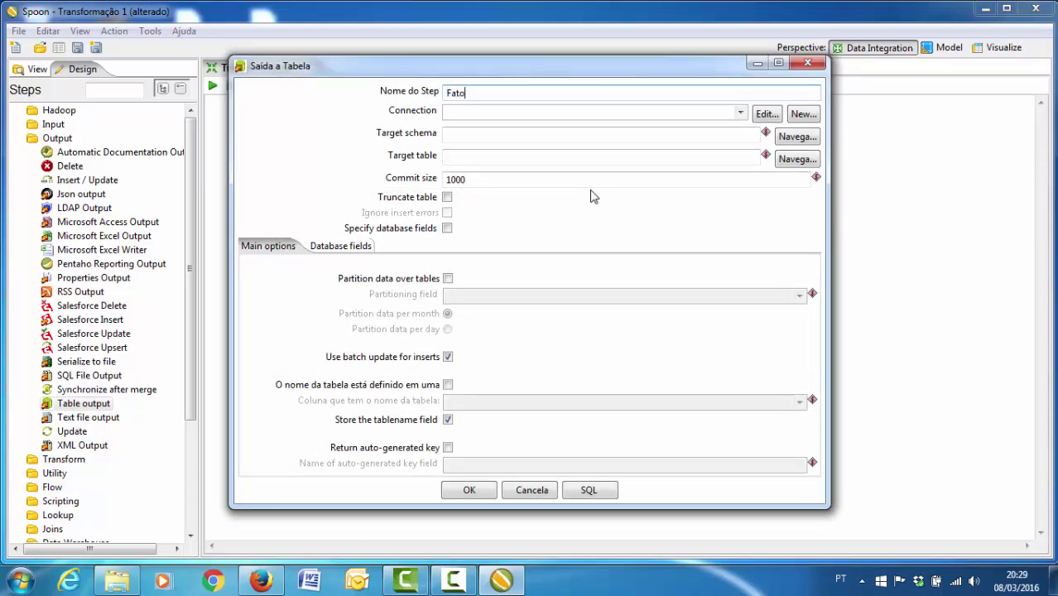
key("ctrl+a")
key("ctrl+c")
- Create a MySQL connection named Fato to database dw_ufgd on localhost
left_click(800, 113)
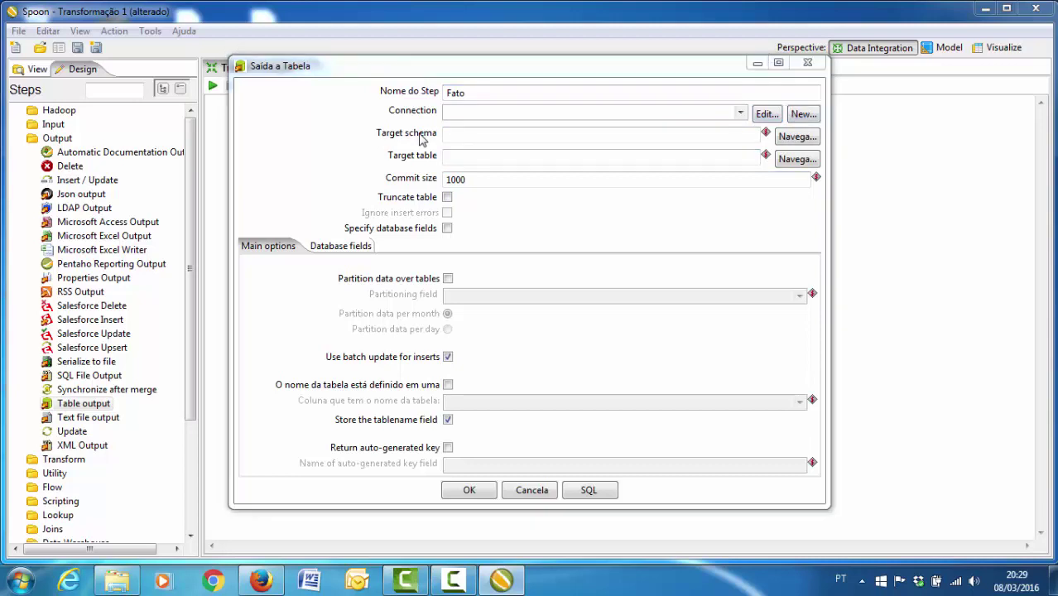
left_click(368, 108)
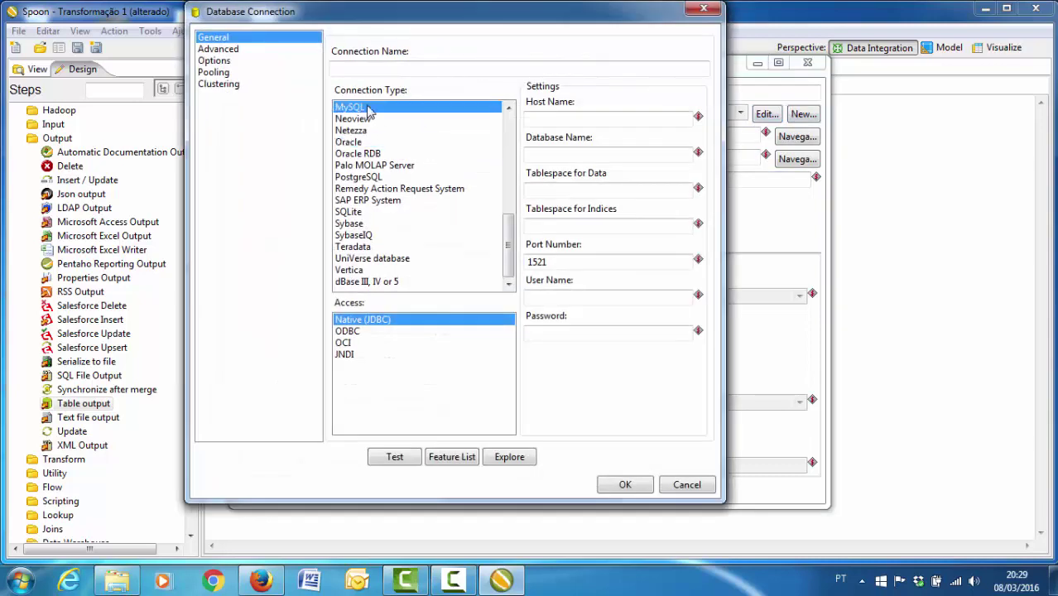
left_click(375, 65)
key("ctrl+v")
left_click(565, 119)
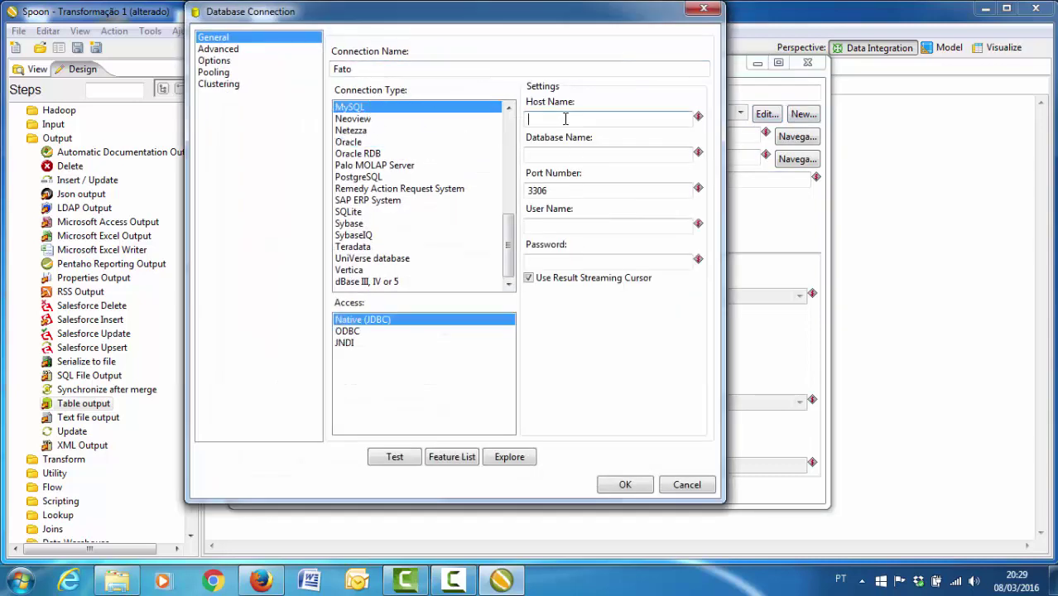
type("localh")
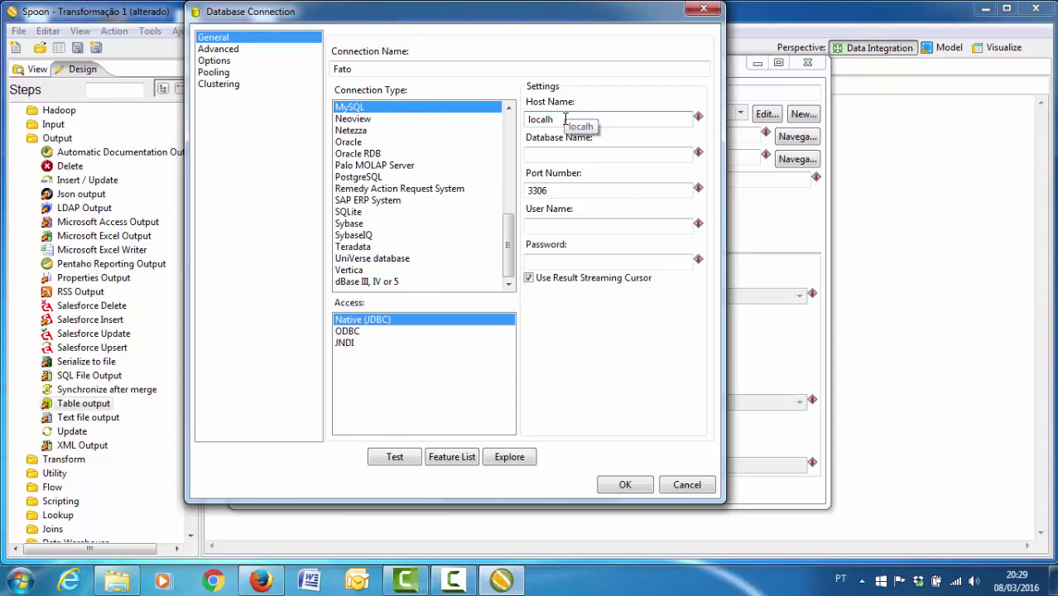
type("ost")
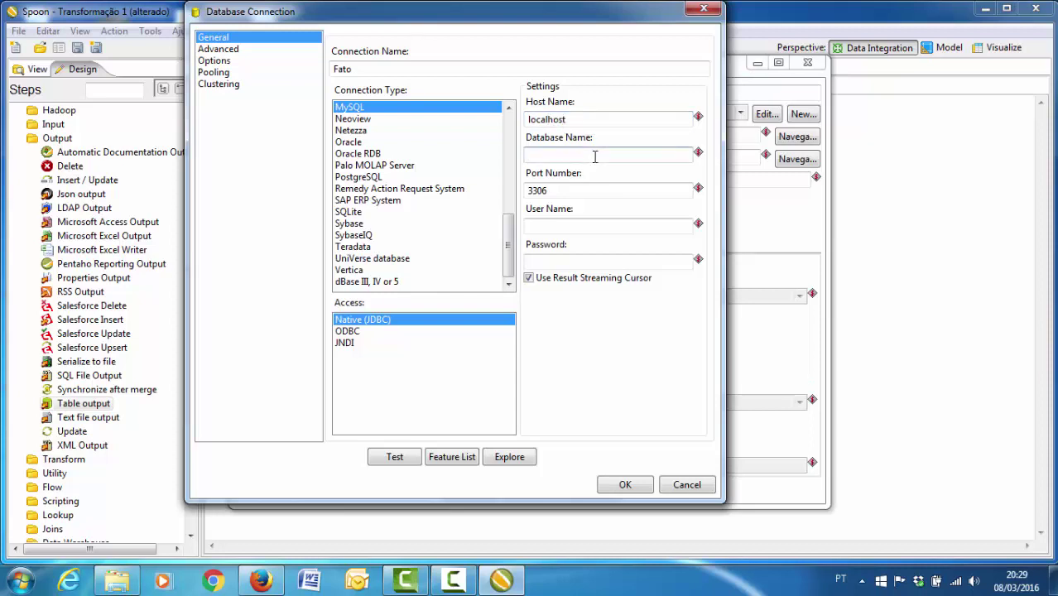
left_click(595, 155)
type("dw_ufgd")
- Enter user root and the password, test the Fato connection successfully and save it
left_click(572, 226)
type("r")
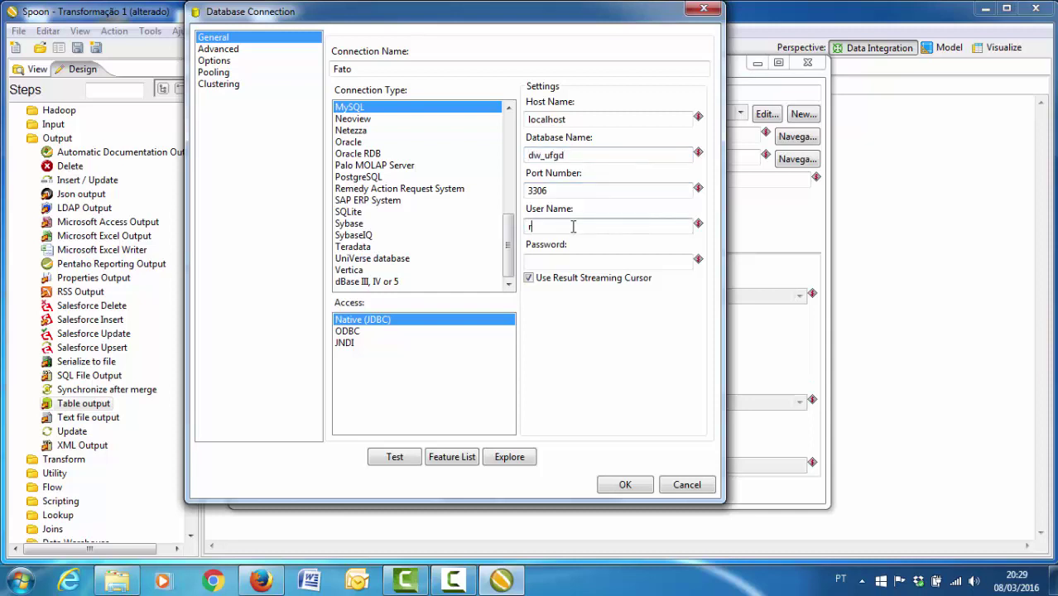
type("oot")
key("Tab")
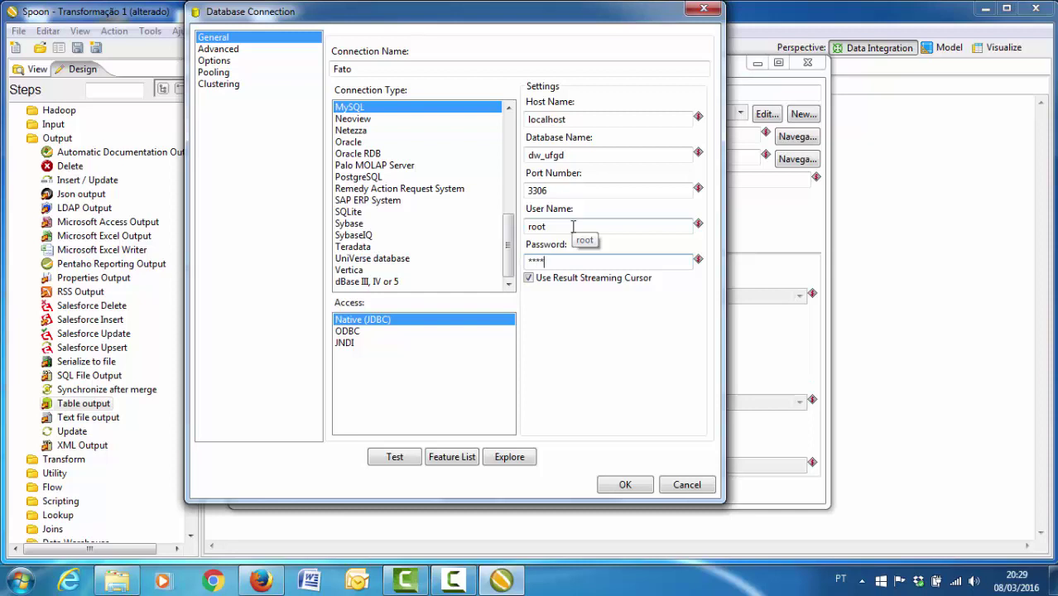
left_click(394, 457)
left_click(199, 214)
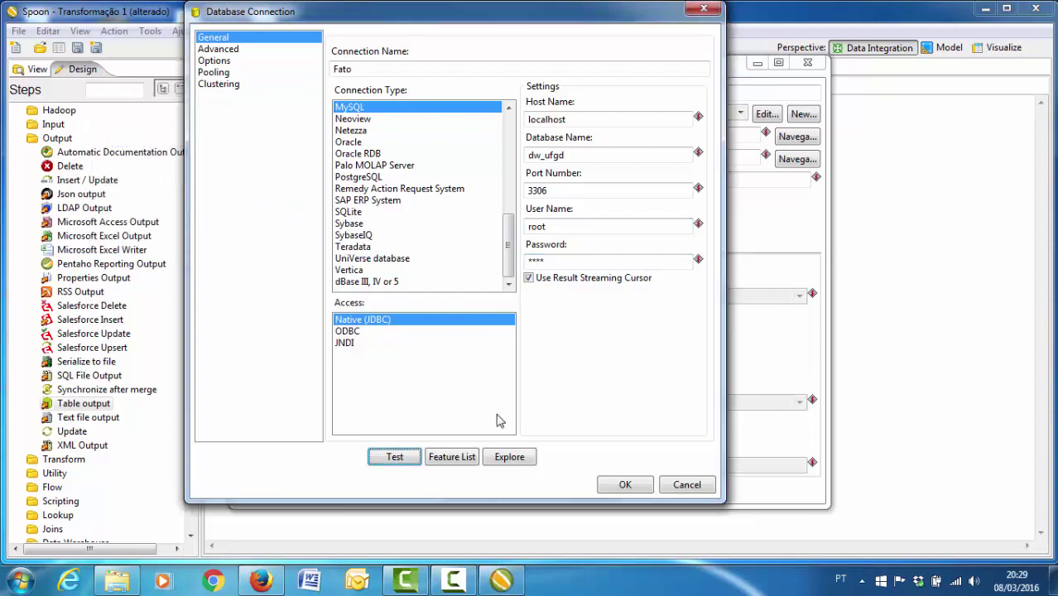
left_click(625, 484)
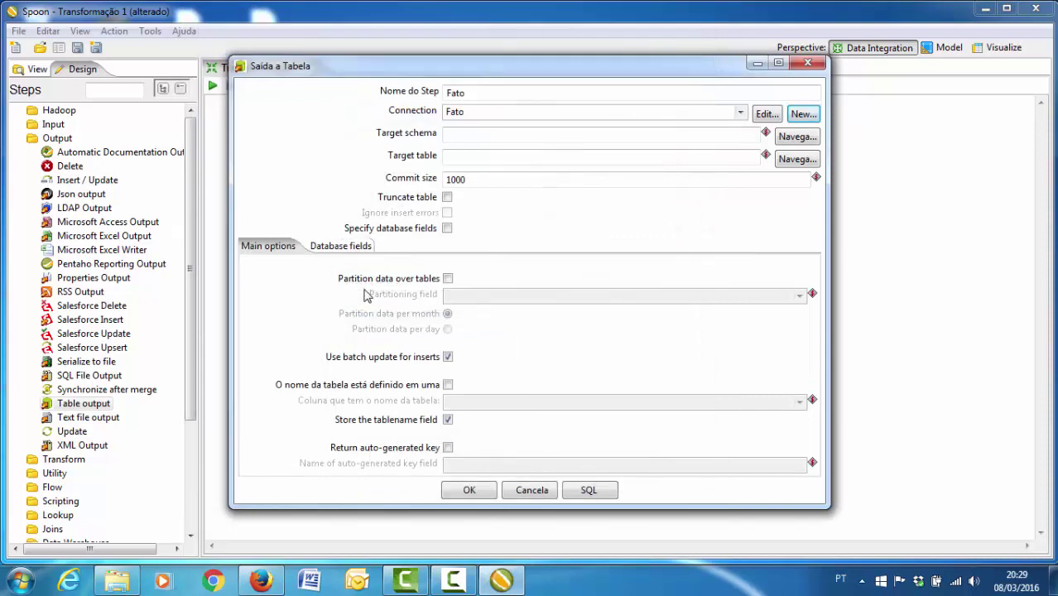
- Set the fato table in dw_ufgd as the target table
left_click(790, 157)
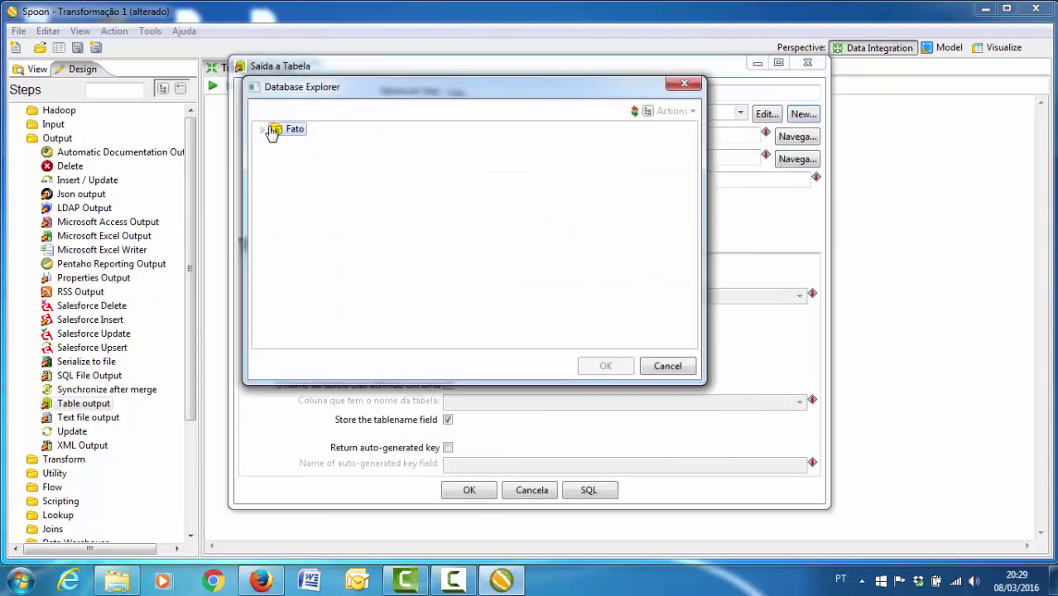
left_click(267, 131)
left_click(277, 156)
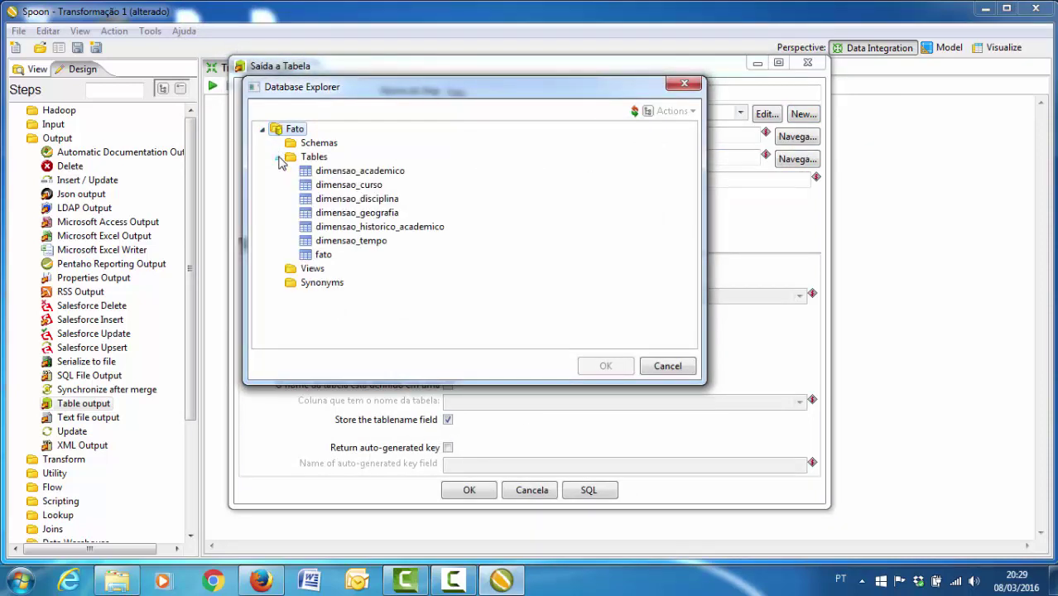
left_click(323, 255)
double_click(323, 255)
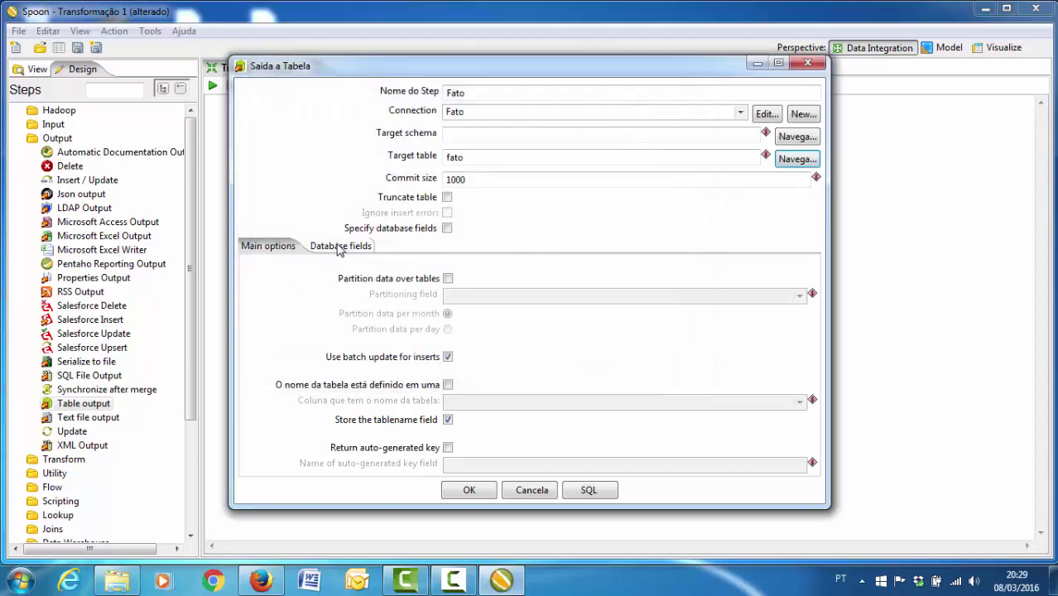
- Map all ten fields, from chave_curso to numero_diplomados, to fato's columns and confirm
left_click(336, 248)
left_click(748, 311)
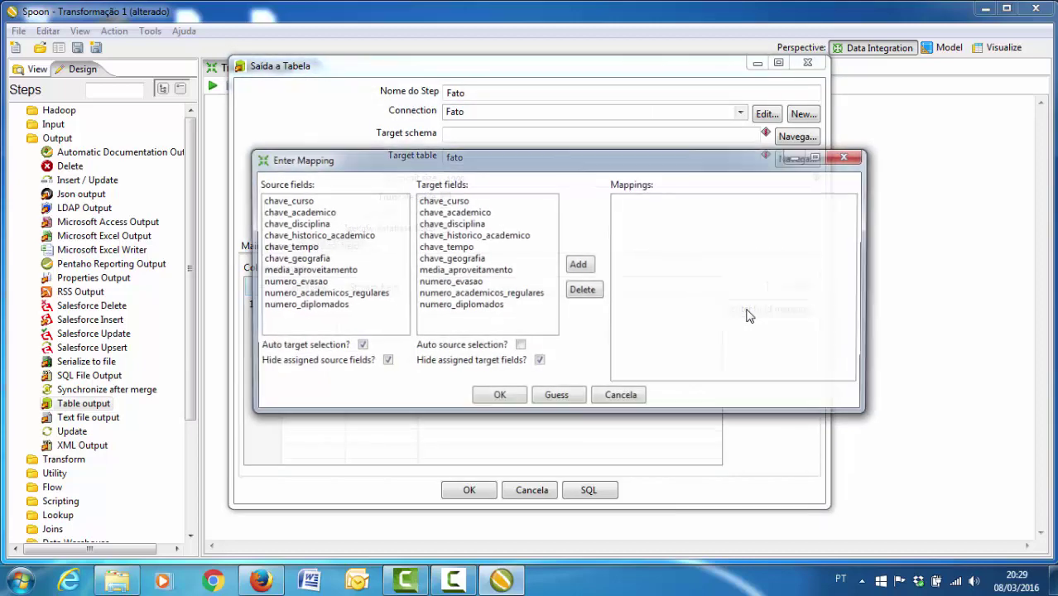
double_click(291, 202)
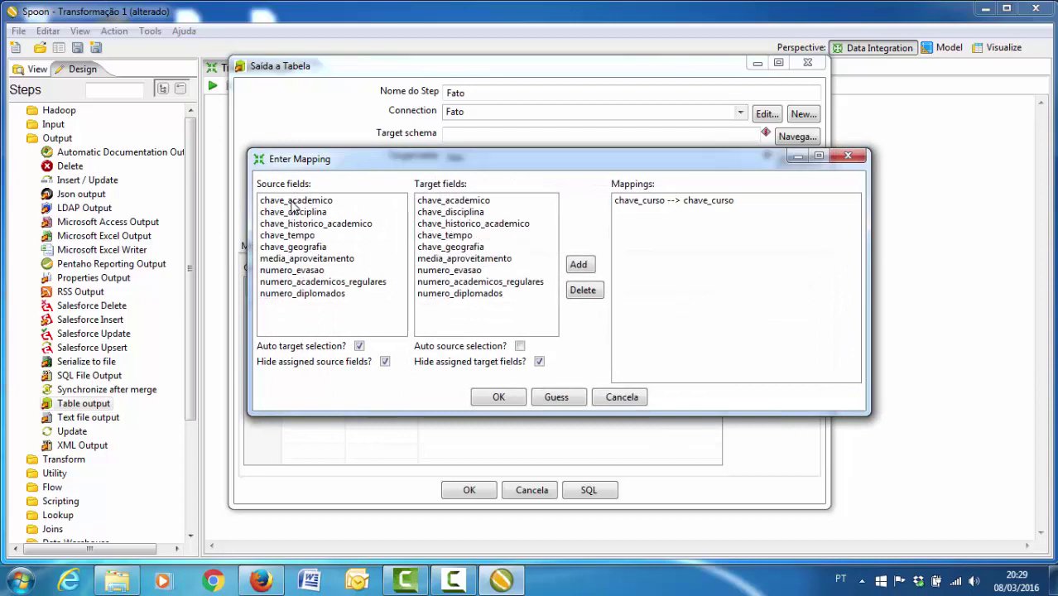
double_click(290, 203)
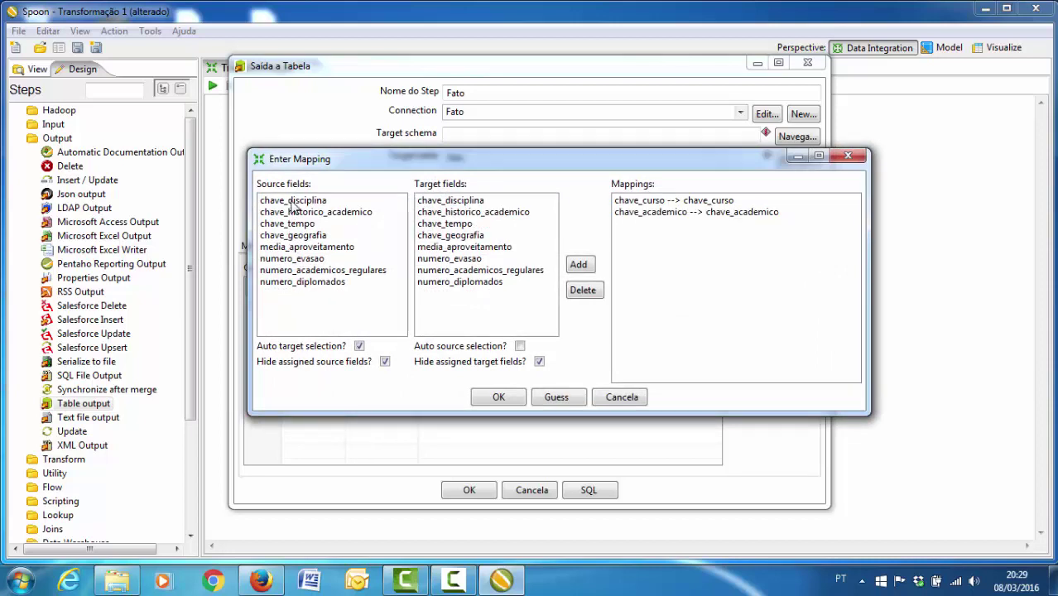
double_click(290, 201)
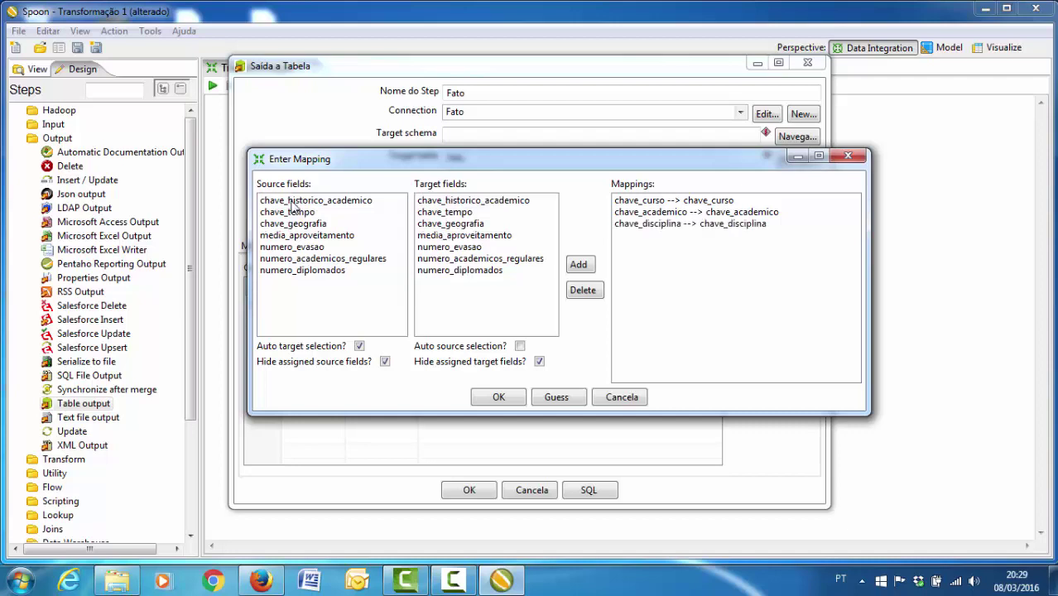
double_click(291, 203)
double_click(291, 203)
double_click(291, 202)
double_click(291, 203)
double_click(291, 202)
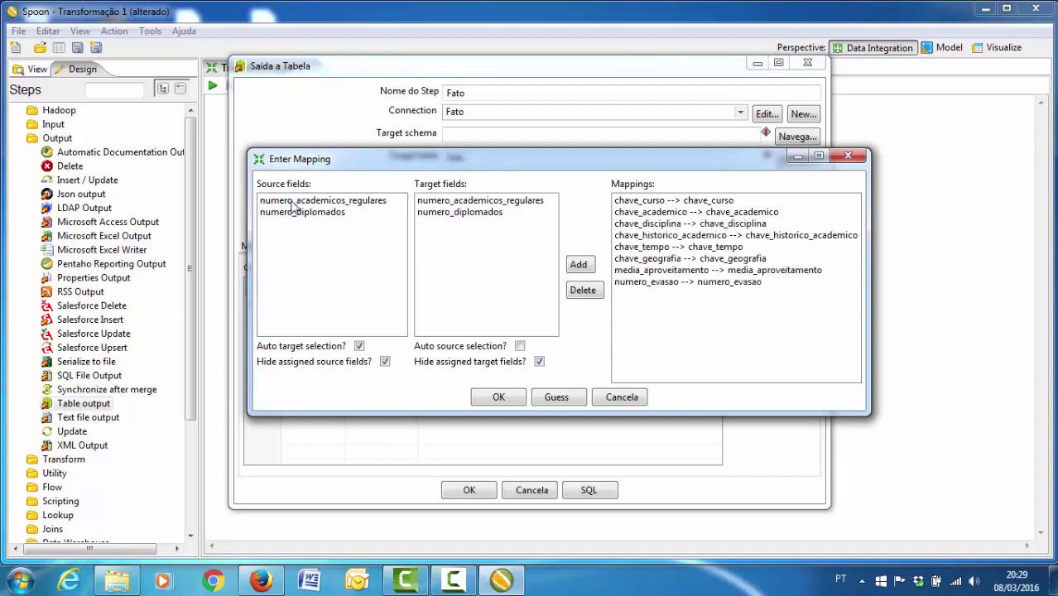
double_click(290, 203)
double_click(290, 203)
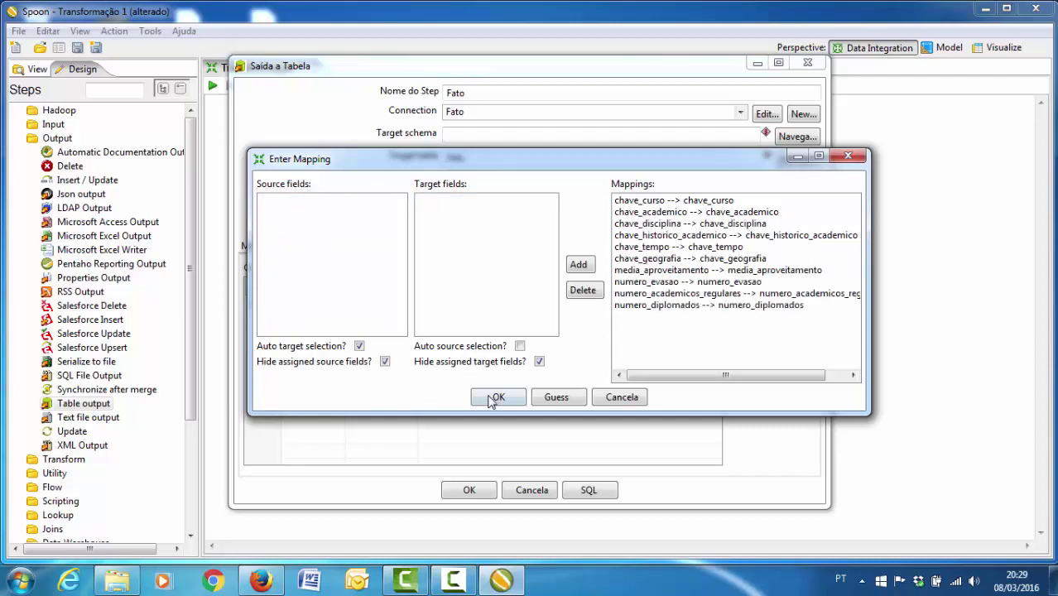
left_click(495, 398)
left_click(462, 494)
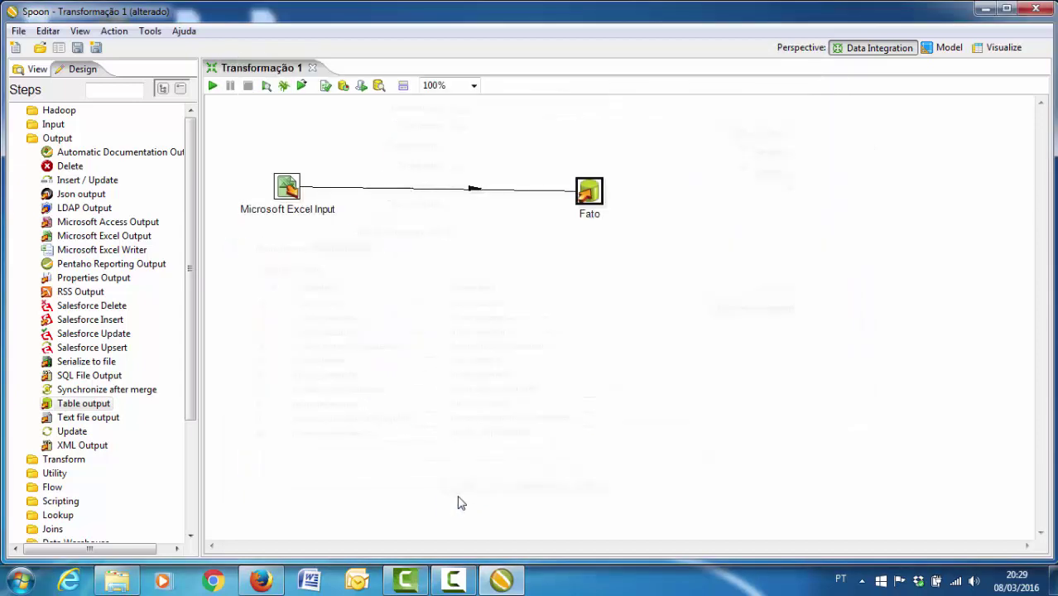
- Save the transformation as Fato and run it locally, writing 14413 rows into fato
left_click(18, 31)
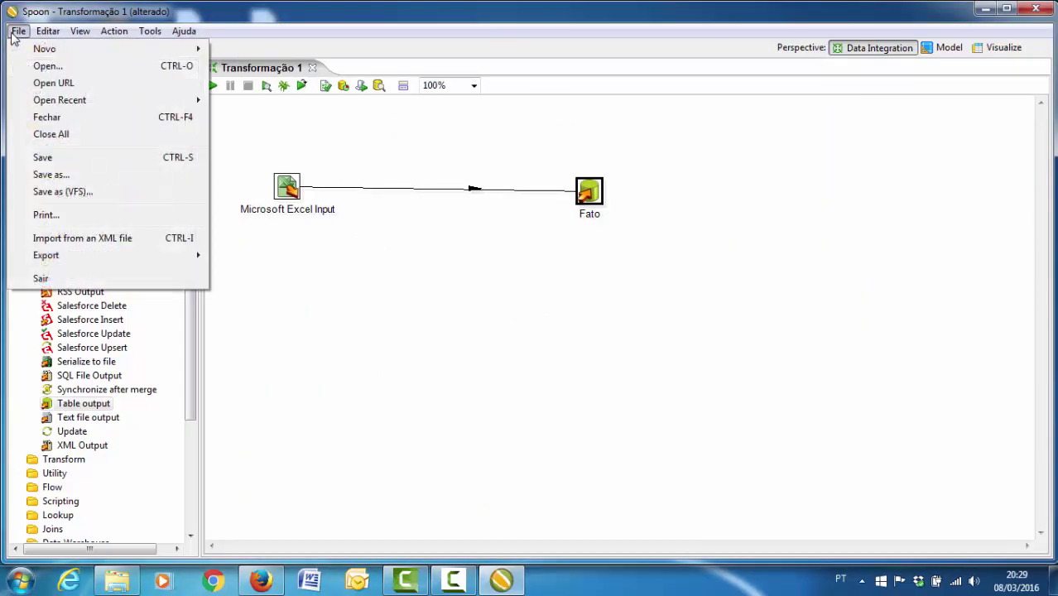
left_click(81, 179)
type("Fato")
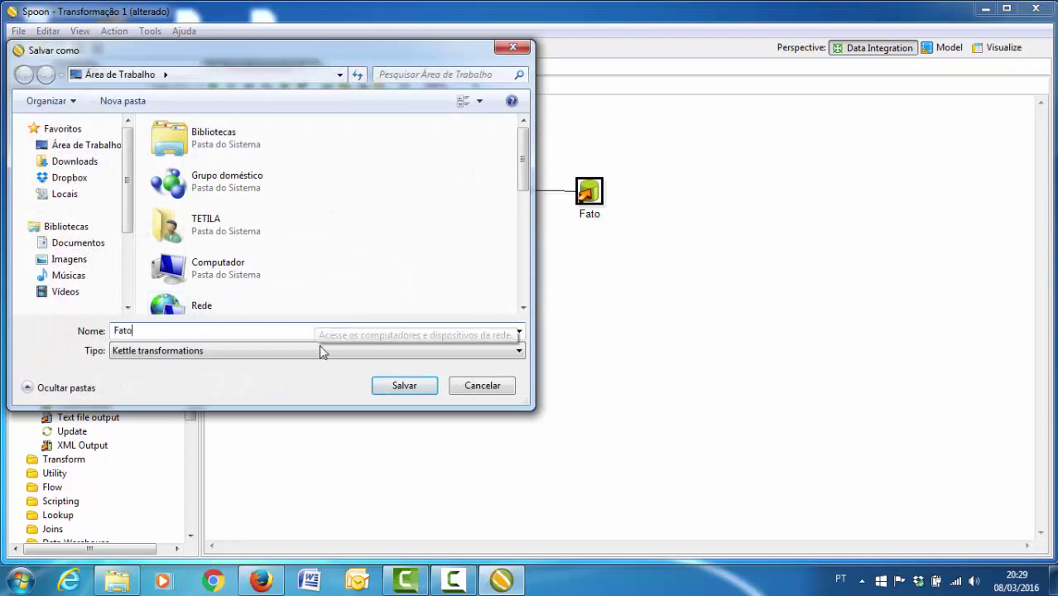
left_click(394, 392)
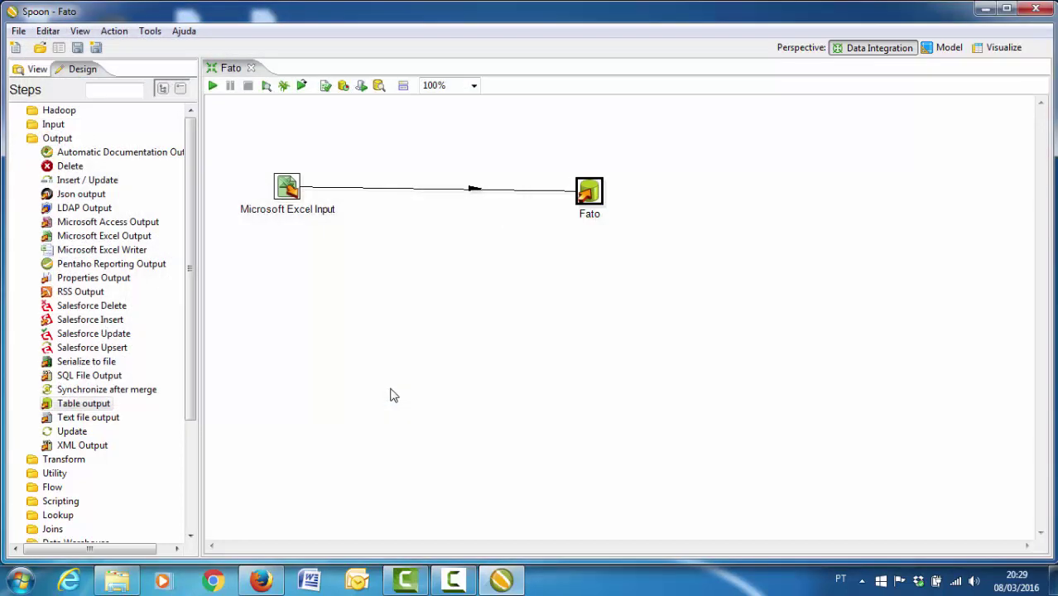
left_click(212, 86)
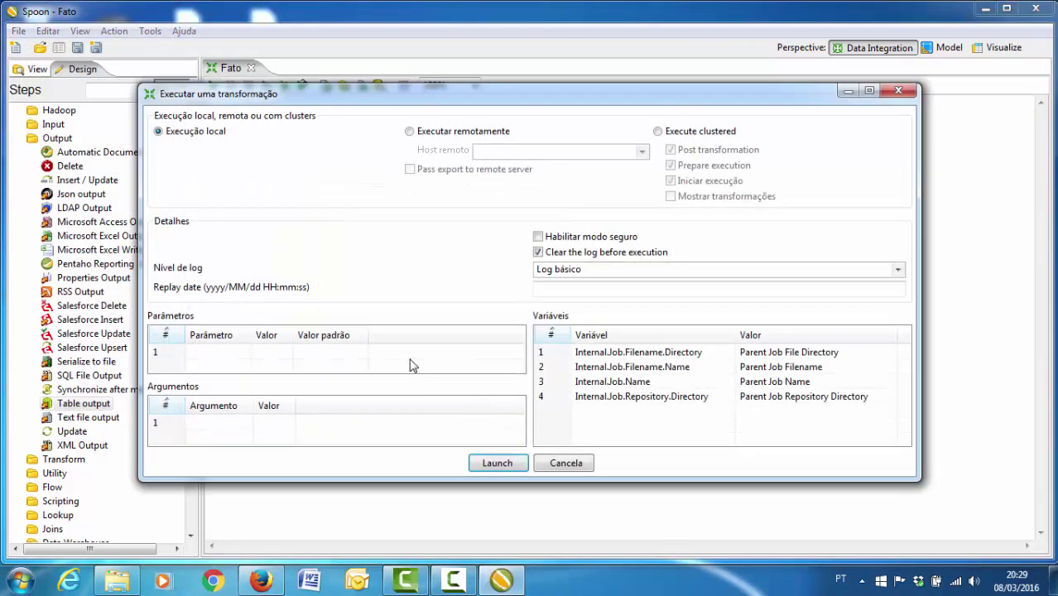
left_click(492, 463)
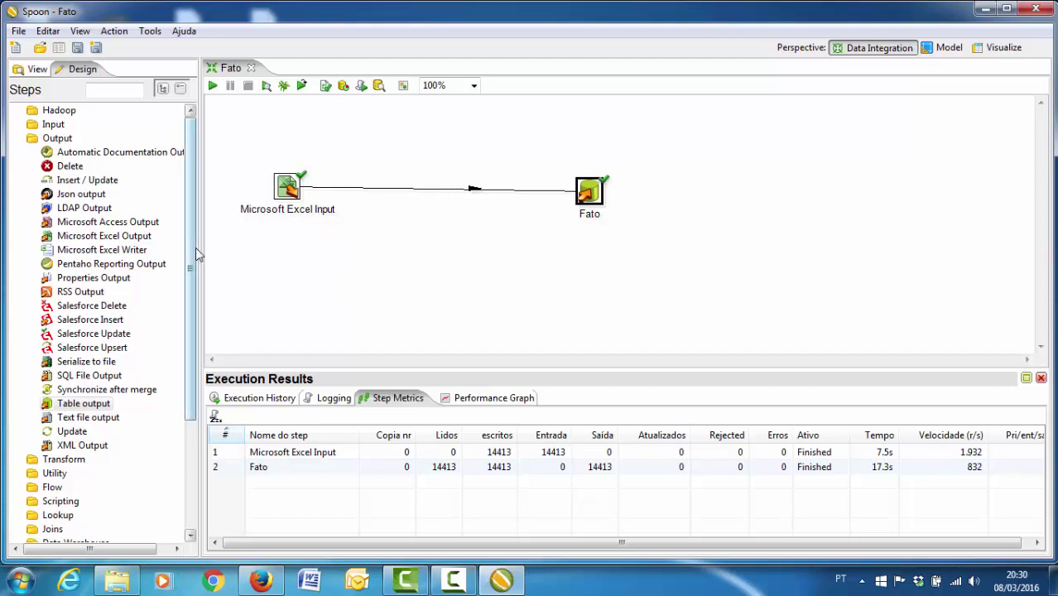
- Collapse the Input and Output folders in the Design tab's Steps tree
left_click(20, 125)
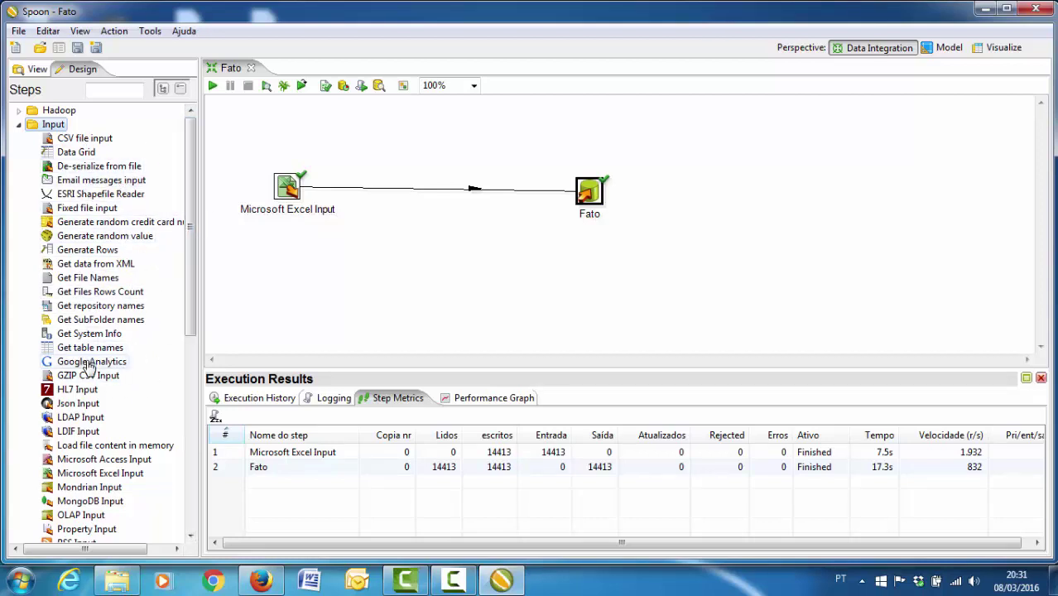
left_click_drag(190, 193, 76, 476)
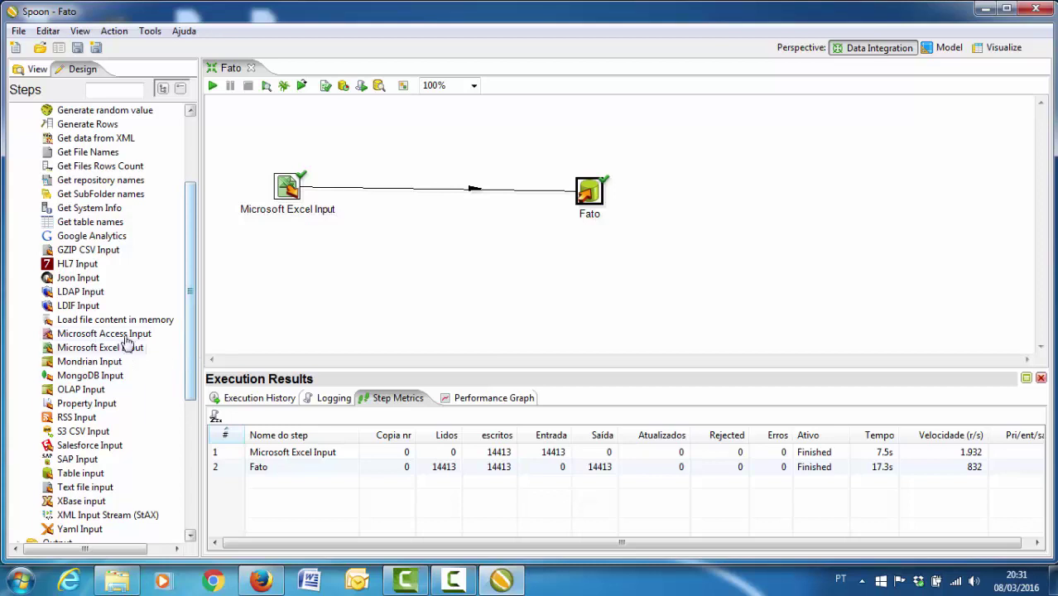
scroll(174, 287, "up", 3)
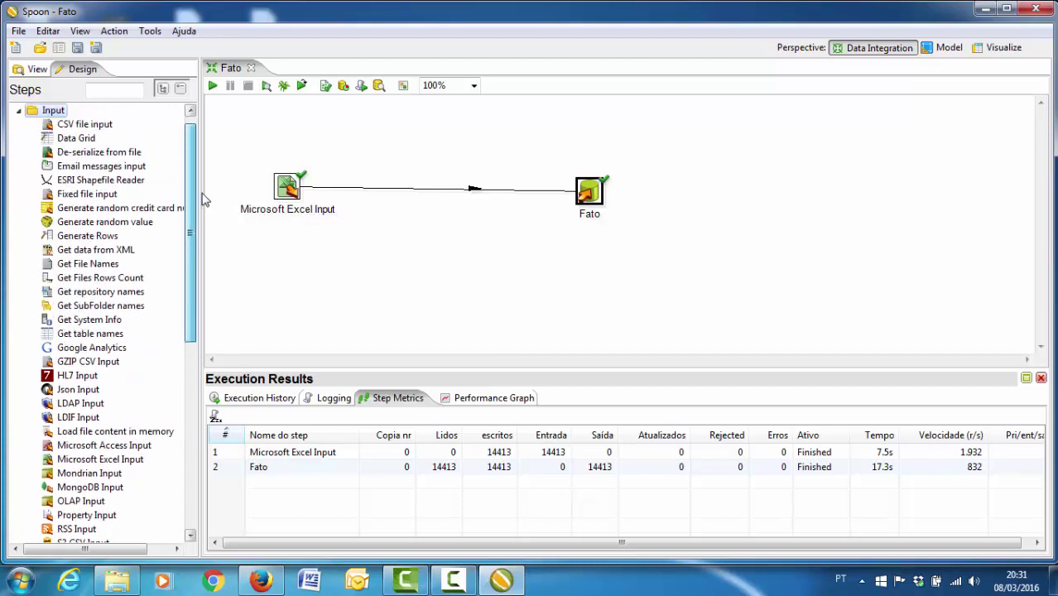
left_click(18, 125)
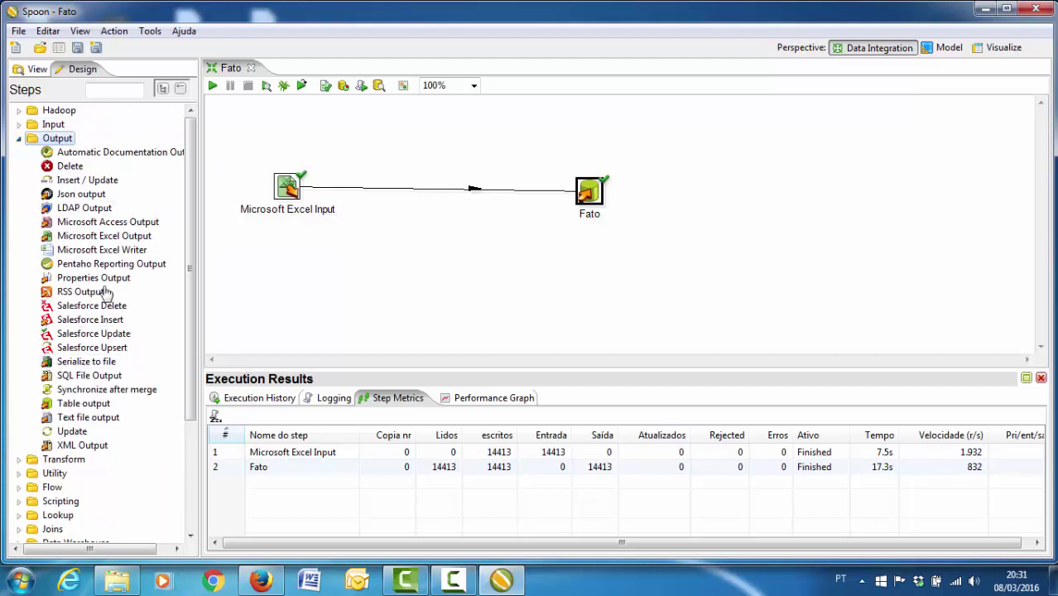
key("Left")
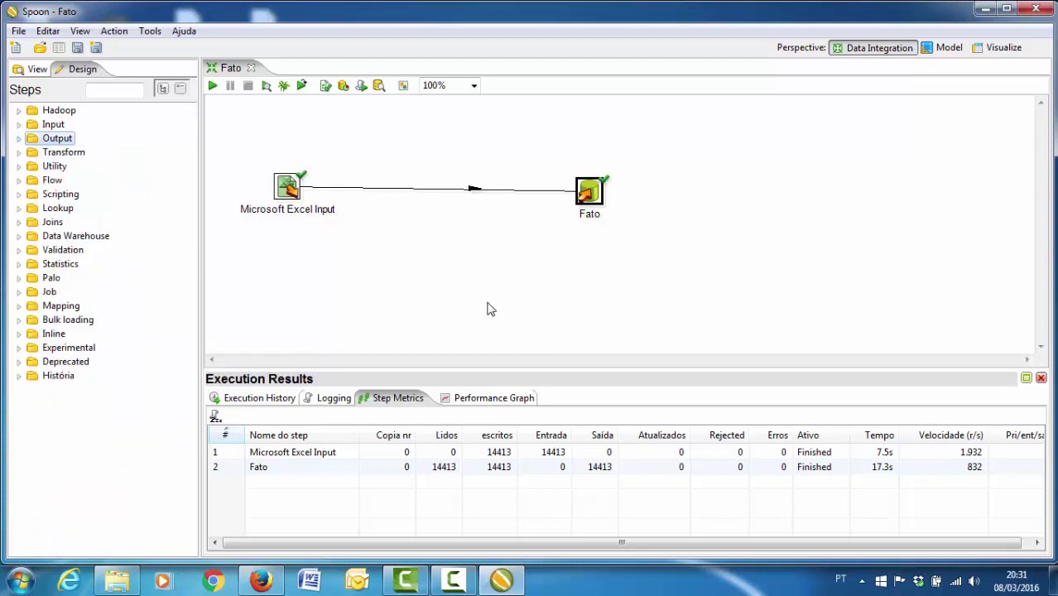
- Launch the MySQL 5.7 Command Line Client and log in with the password
left_click(982, 11)
key("super")
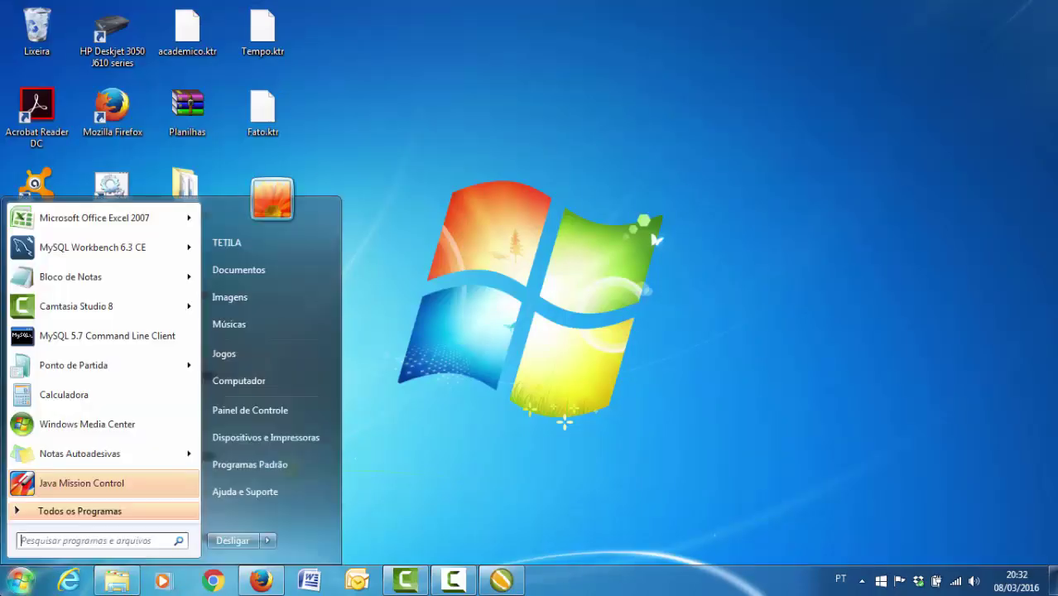
left_click(154, 333)
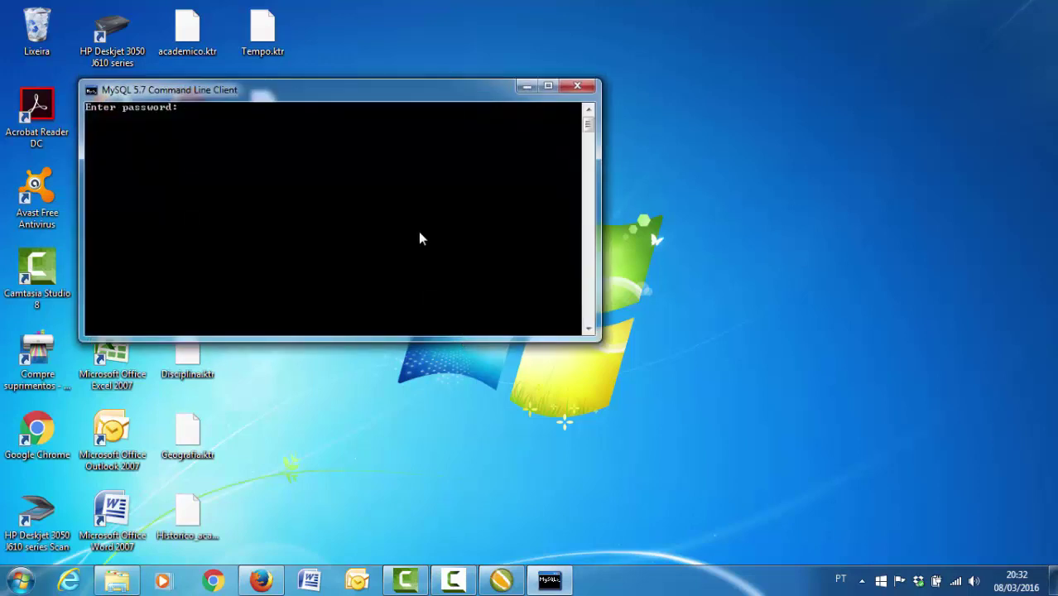
left_click_drag(377, 101, 526, 208)
type("****")
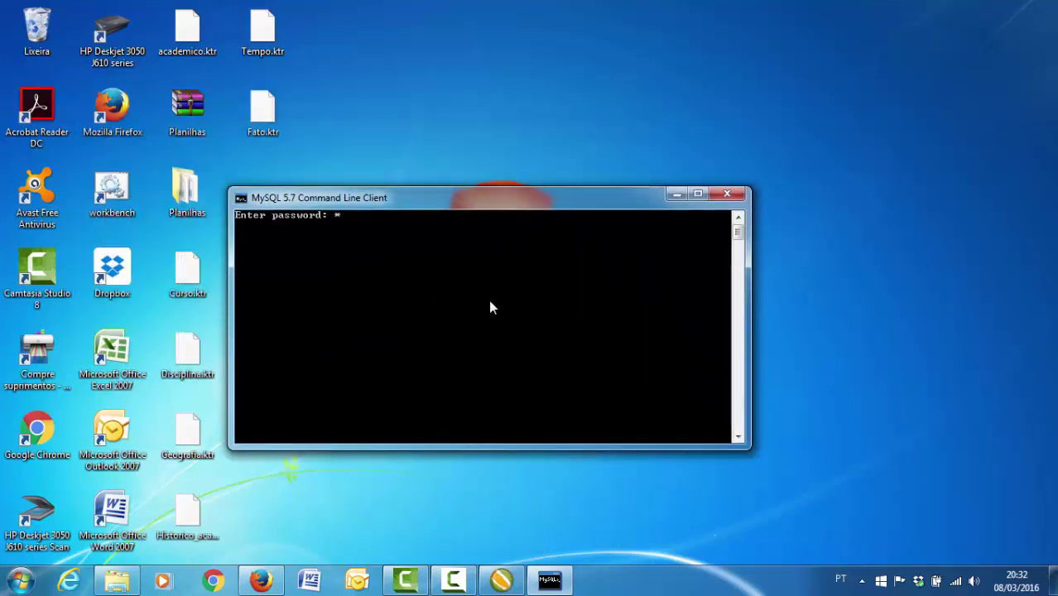
key("Return")
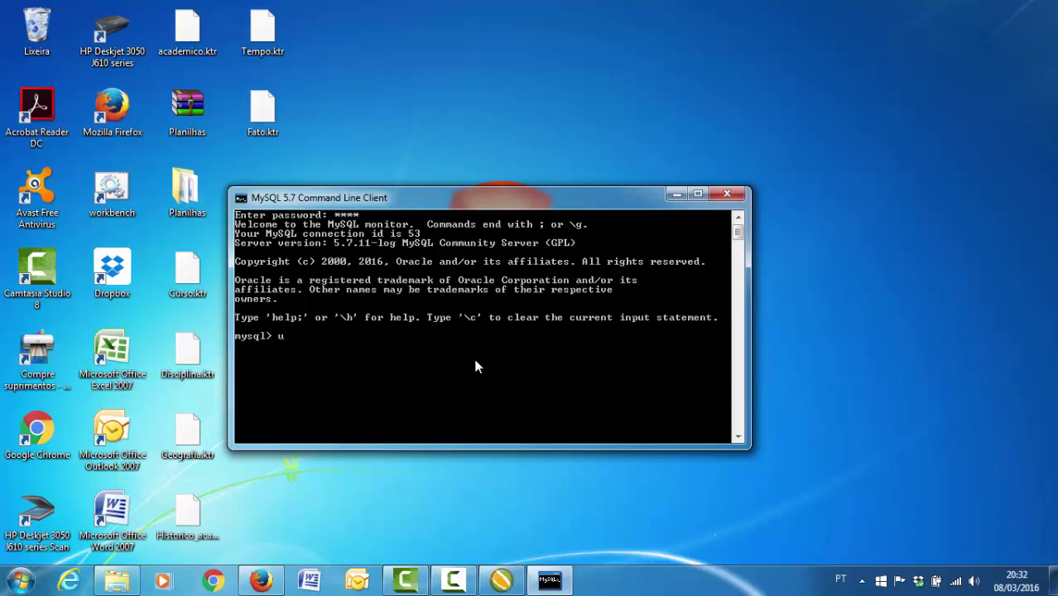
- Run 'use dw_ufgd' and 'select count(*) from fato;', which returns 14413
type("use dw_ufgd")
key("Return")
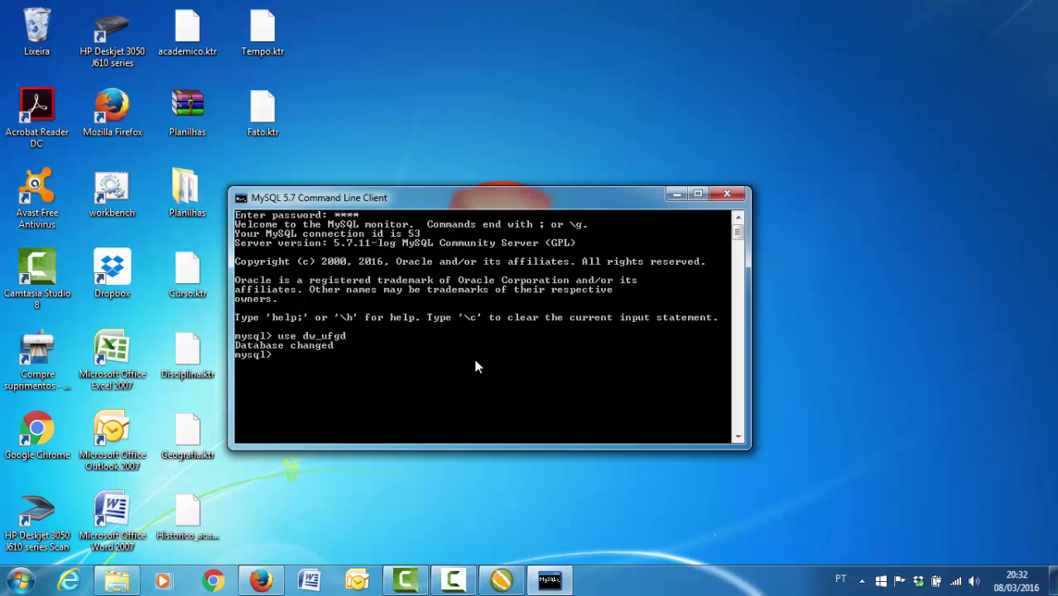
type("select count(*) from")
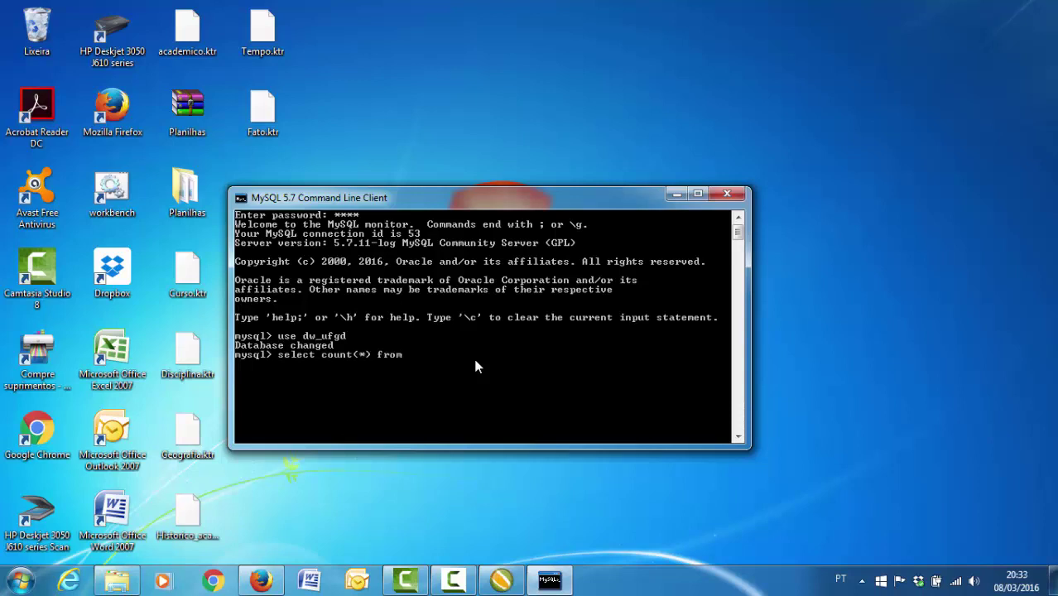
type(" fato;")
key("Return")
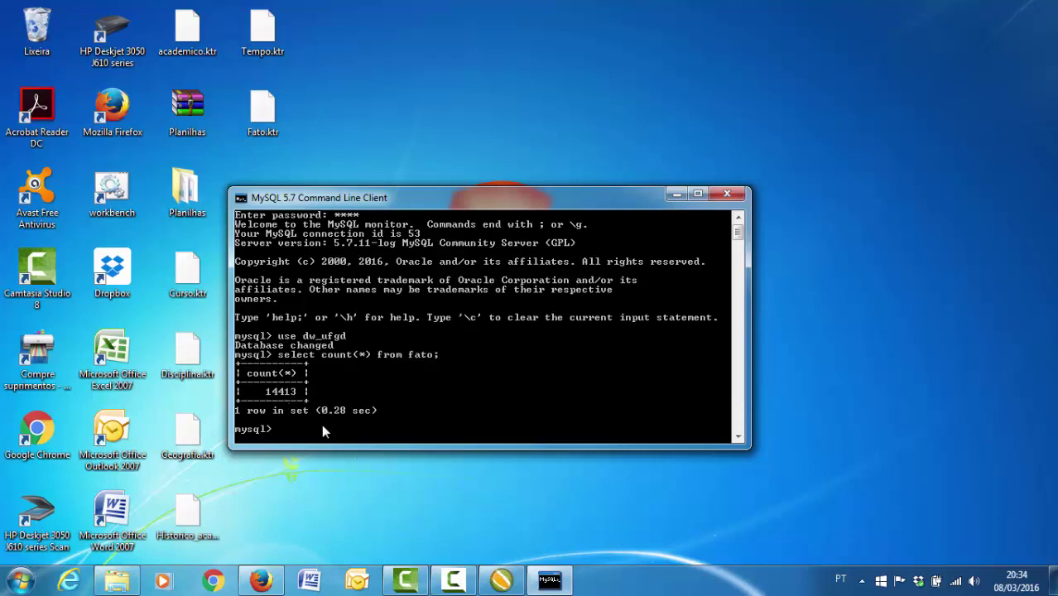
scroll(377, 385, "down", 1)
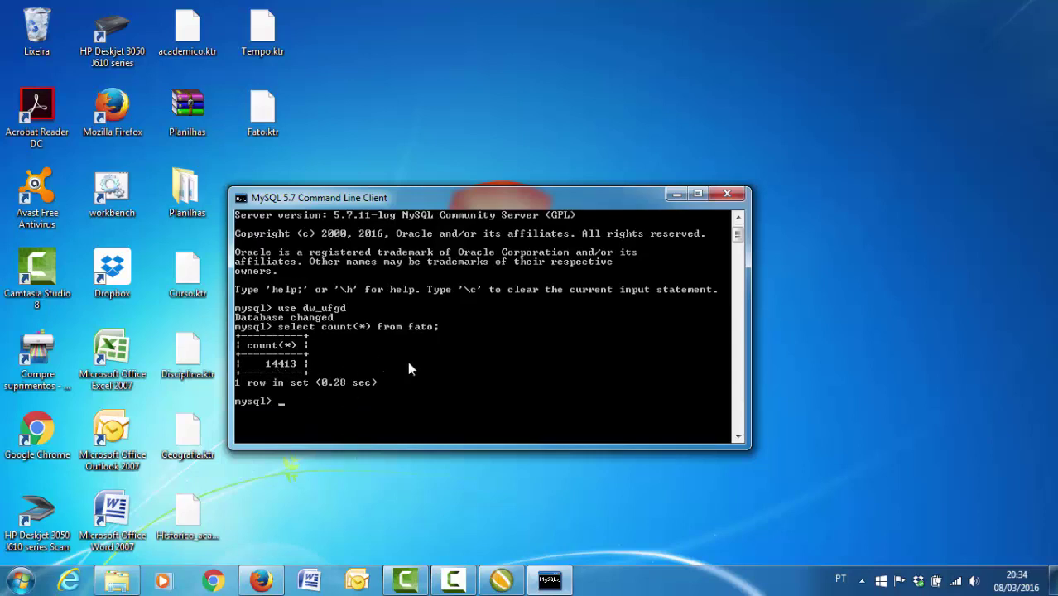
- Run 'select * from dimensao_disciplina;', scroll through its 167 rows, and minimize the console
type("select * from dimensao_")
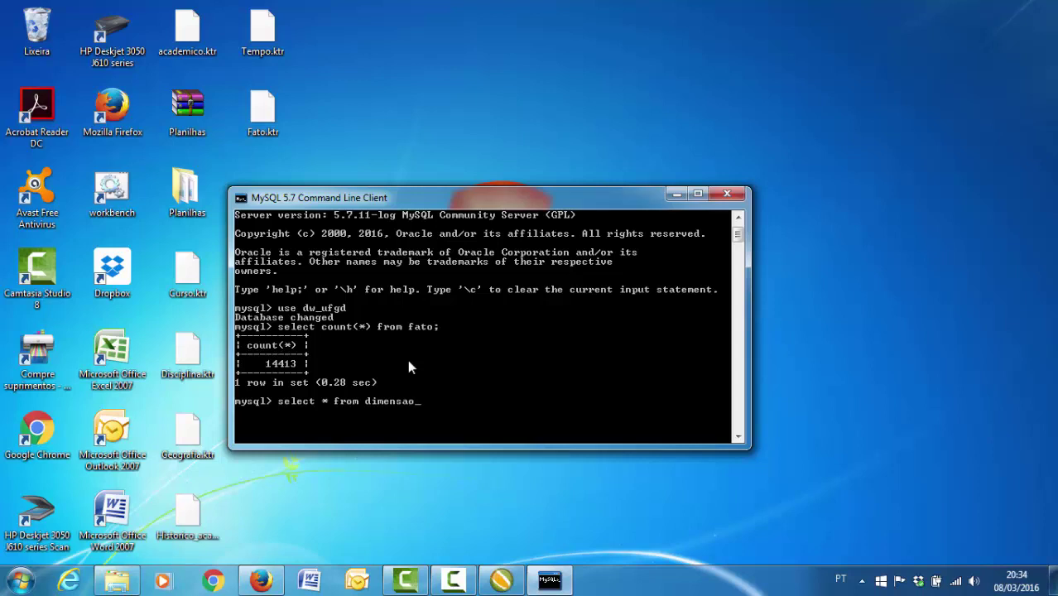
type("disciplina;")
key("Return")
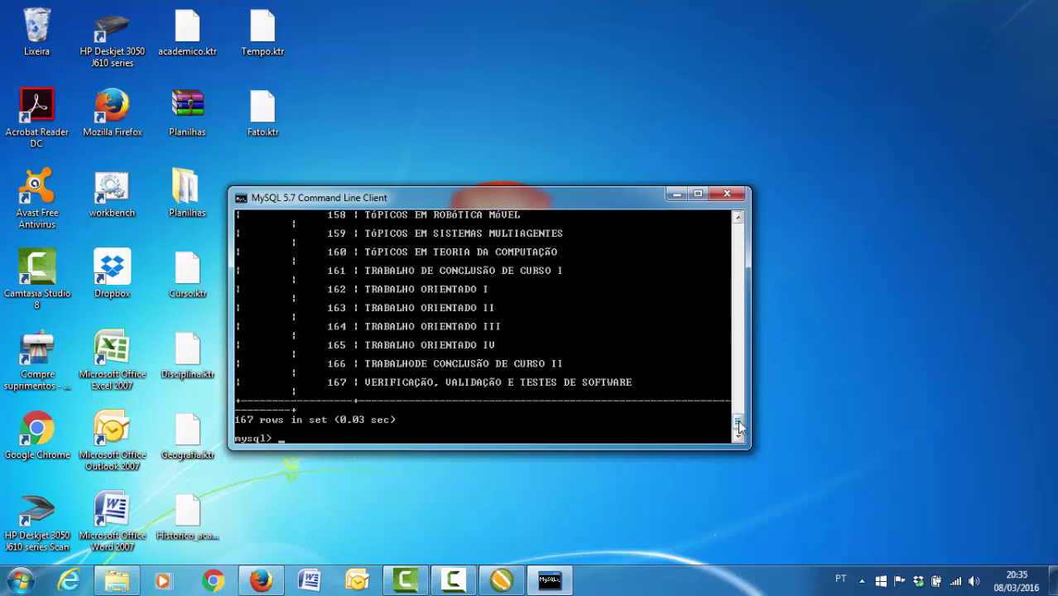
left_click_drag(736, 420, 737, 232)
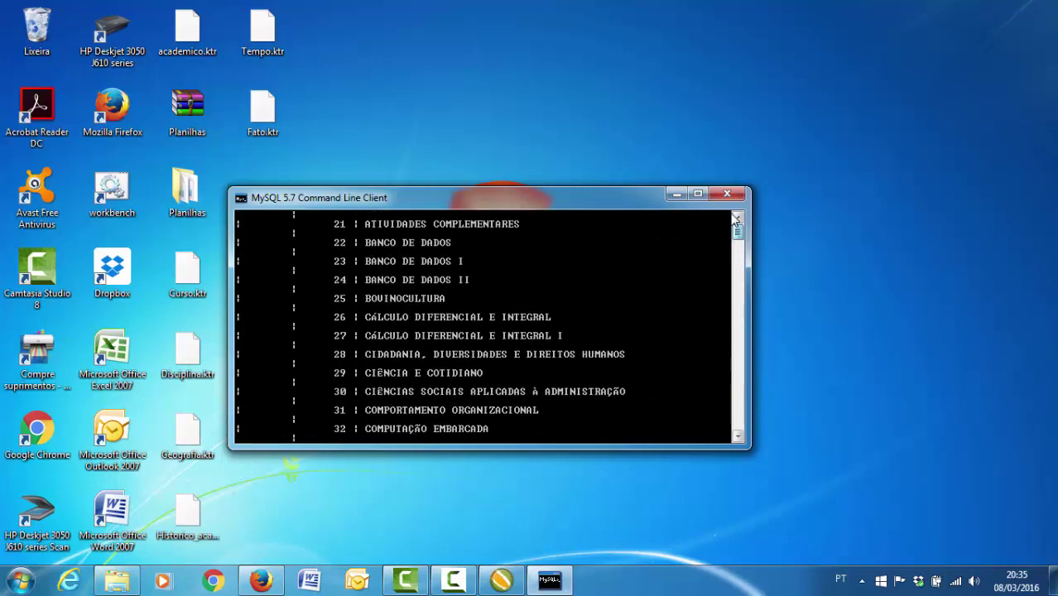
left_click_drag(741, 238, 742, 439)
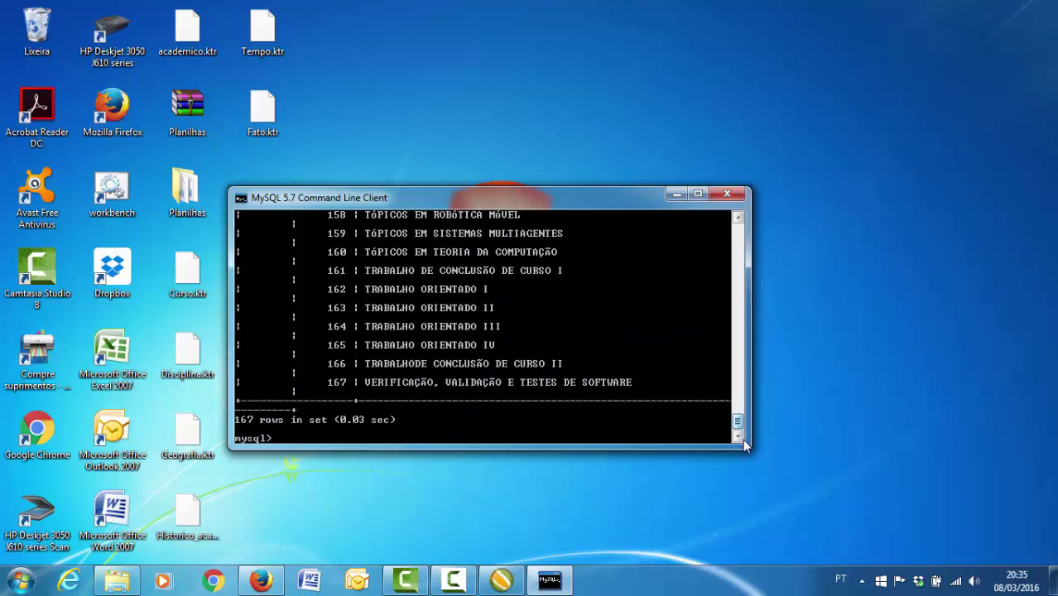
left_click(675, 196)
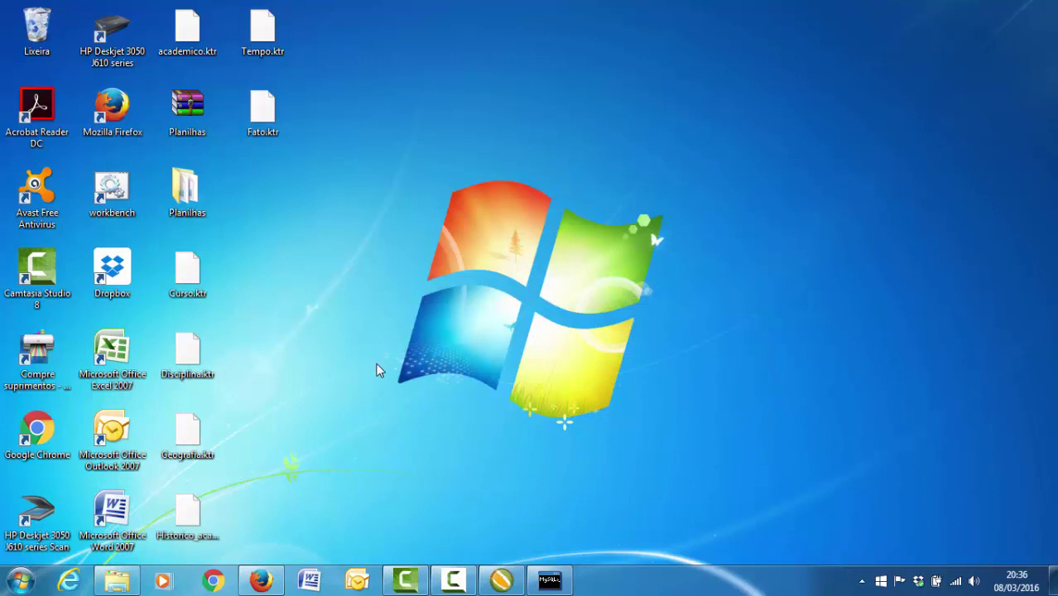
- Create a new desktop folder named Unidade2
right_click(363, 303)
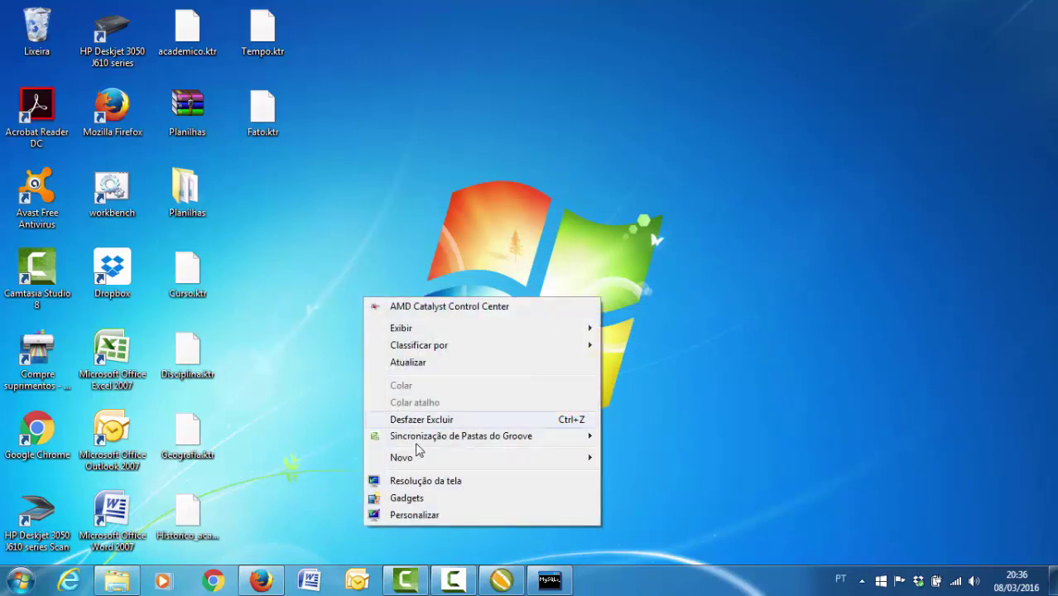
mouse_move(528, 463)
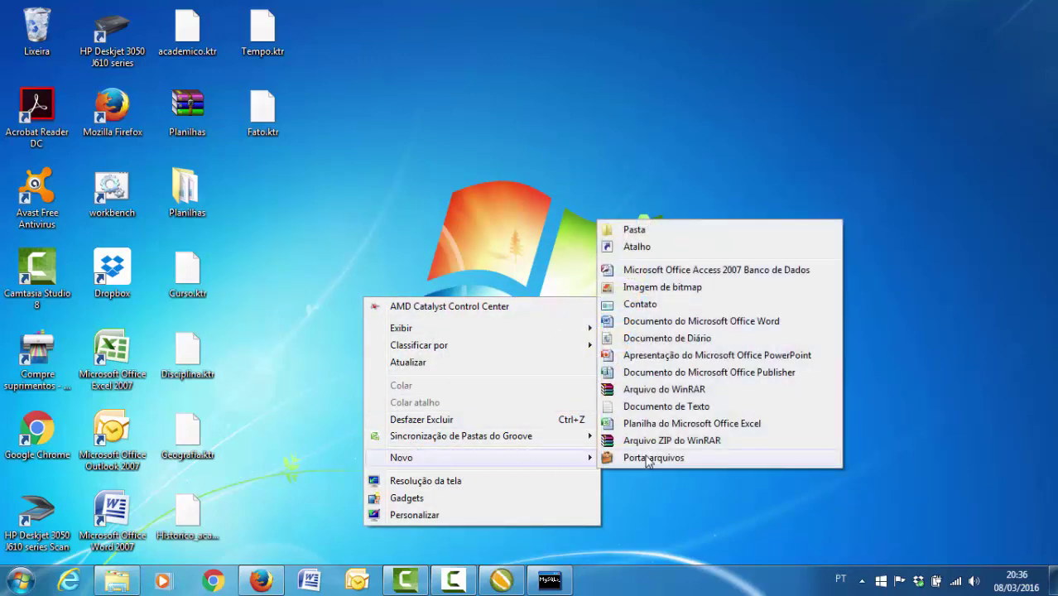
left_click(672, 230)
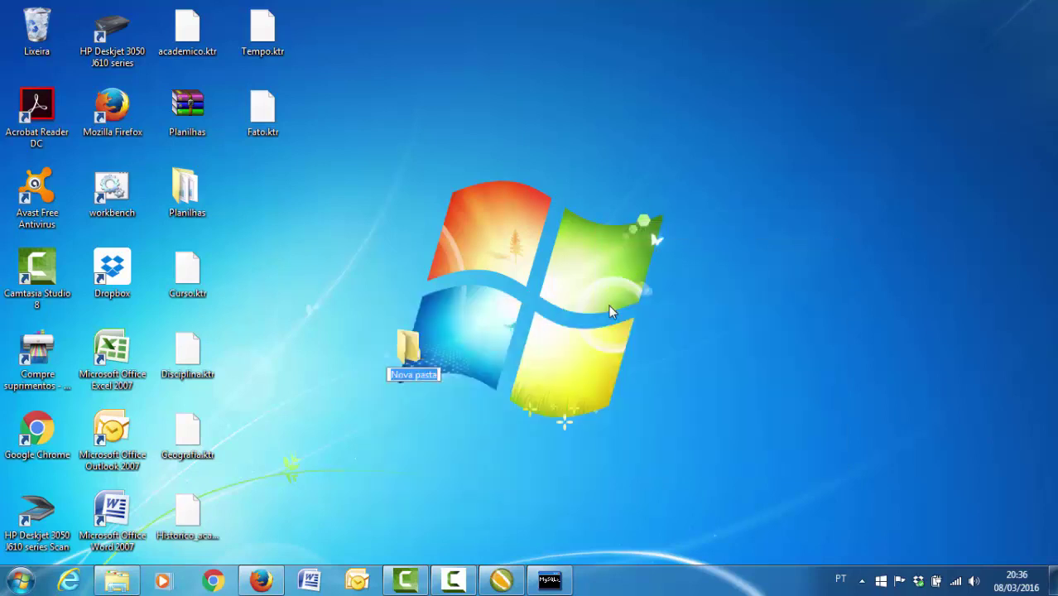
type("Un")
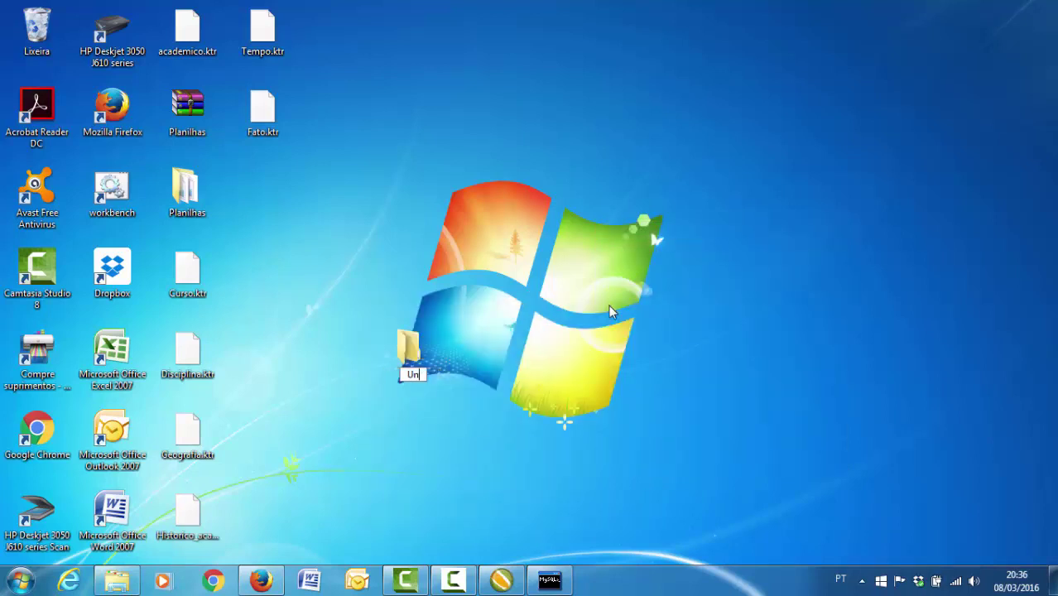
type("idade2")
- Move all seven .ktr transformation files, including Fato, Tempo and academico, into Unidade2
left_click_drag(246, 246, 150, 529)
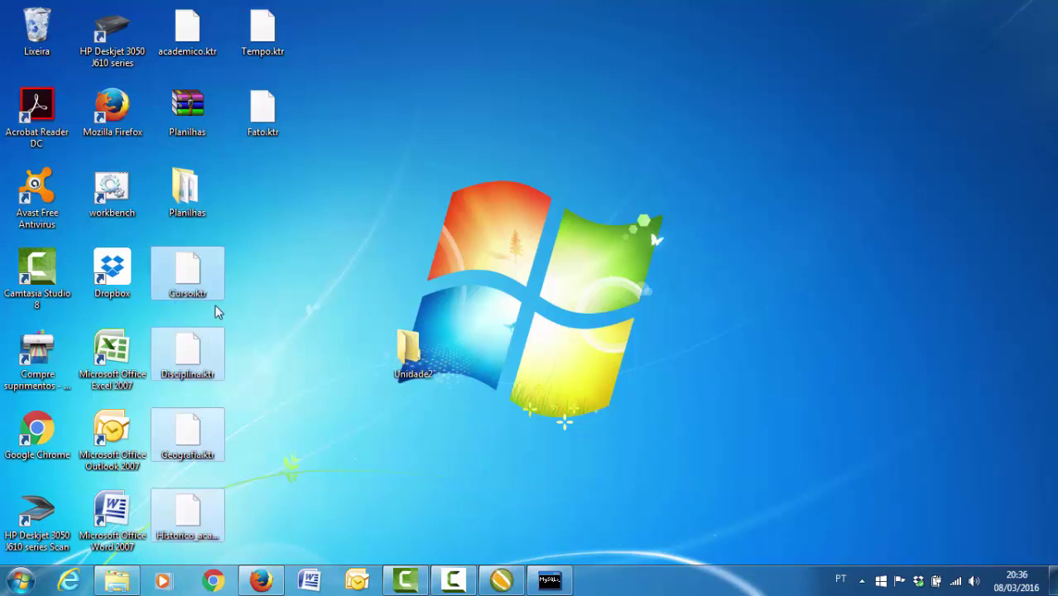
left_click_drag(207, 283, 439, 373)
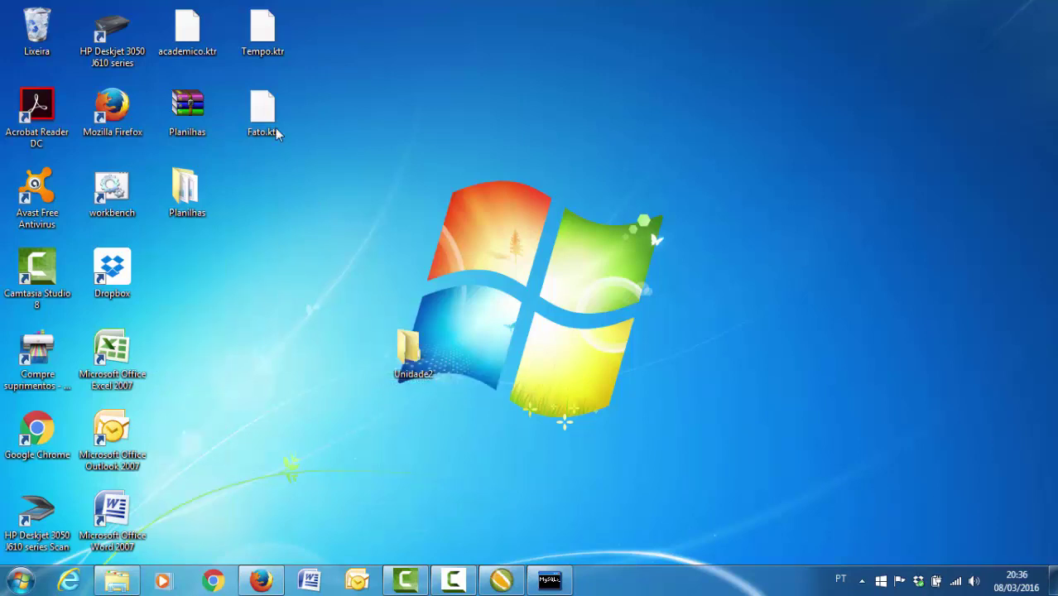
left_click(266, 62, "ctrl")
left_click(207, 42, "ctrl")
left_click_drag(270, 42, 418, 361)
- Compress the Unidade2 folder into Unidade2.rar, position it on the desktop, and return to Spoon
right_click(407, 360)
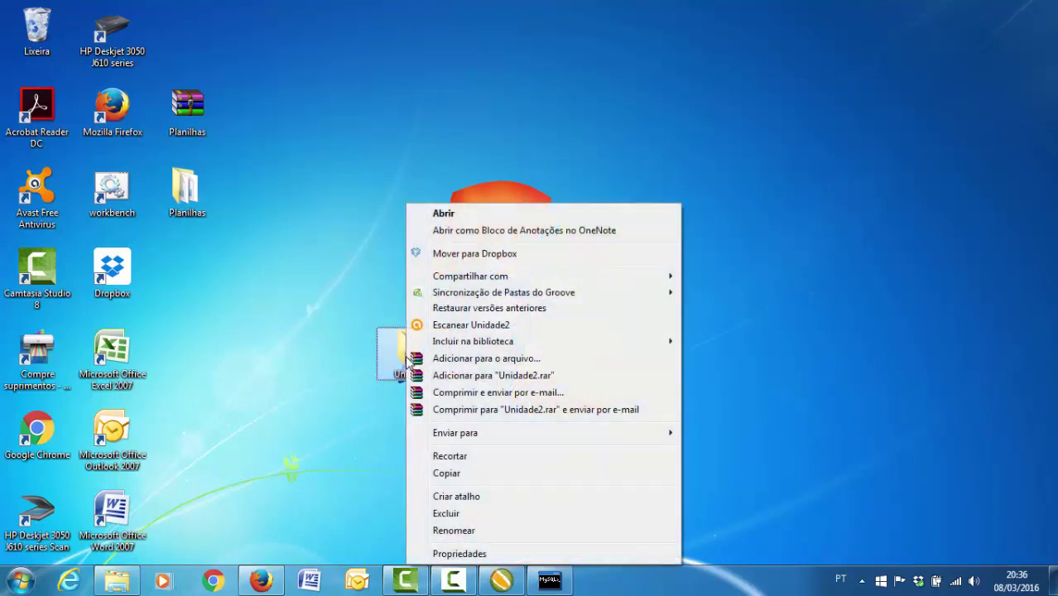
left_click(449, 377)
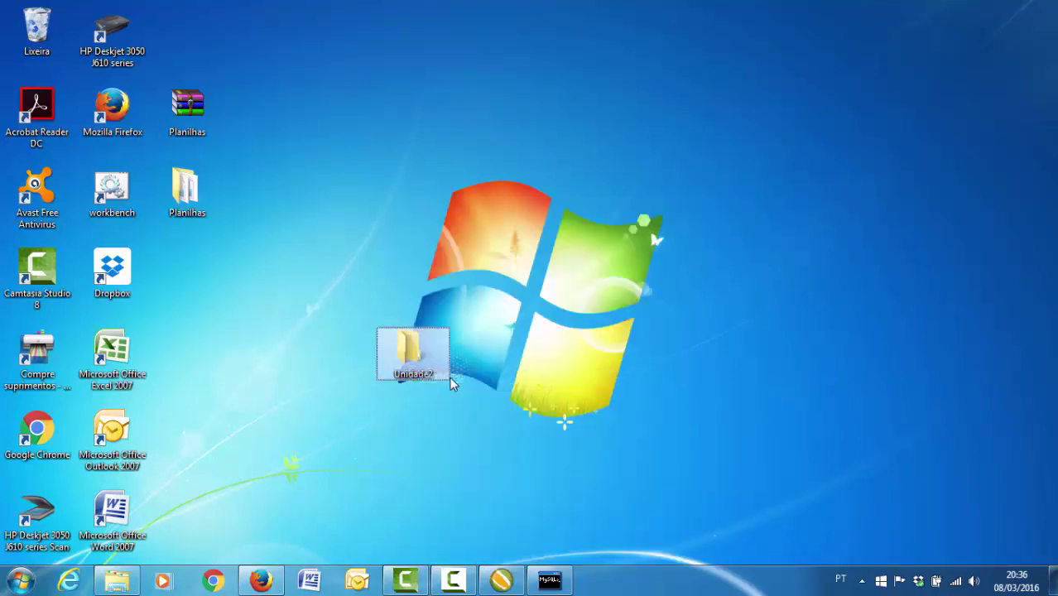
left_click_drag(192, 51, 390, 156)
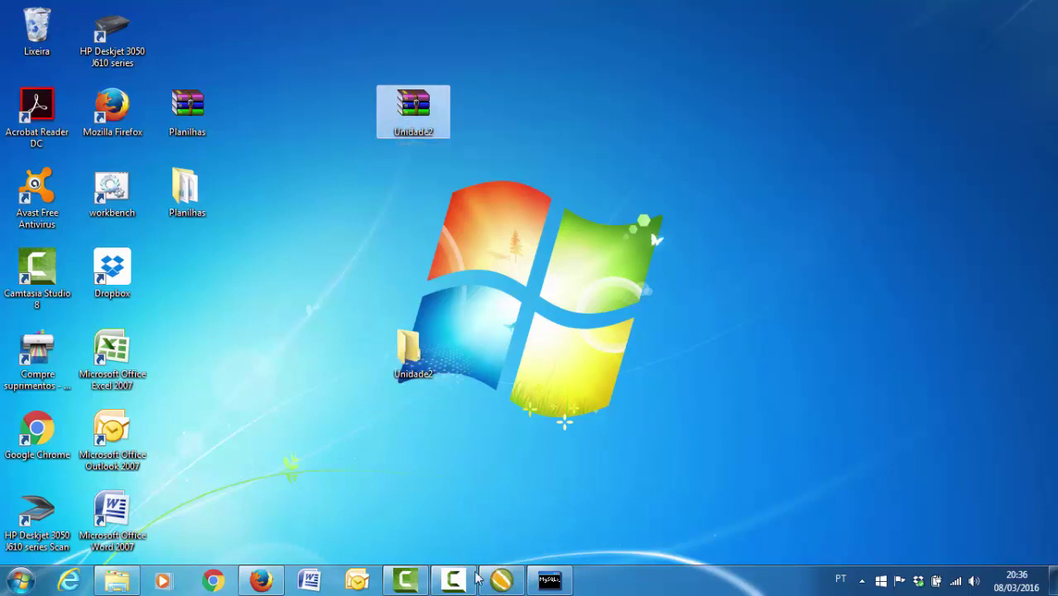
left_click(502, 582)
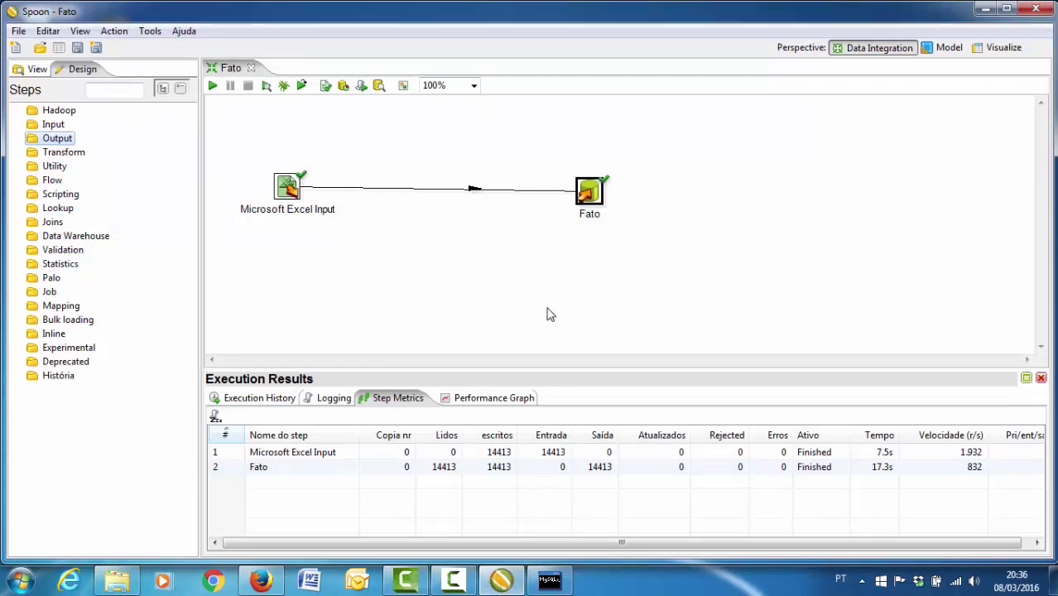